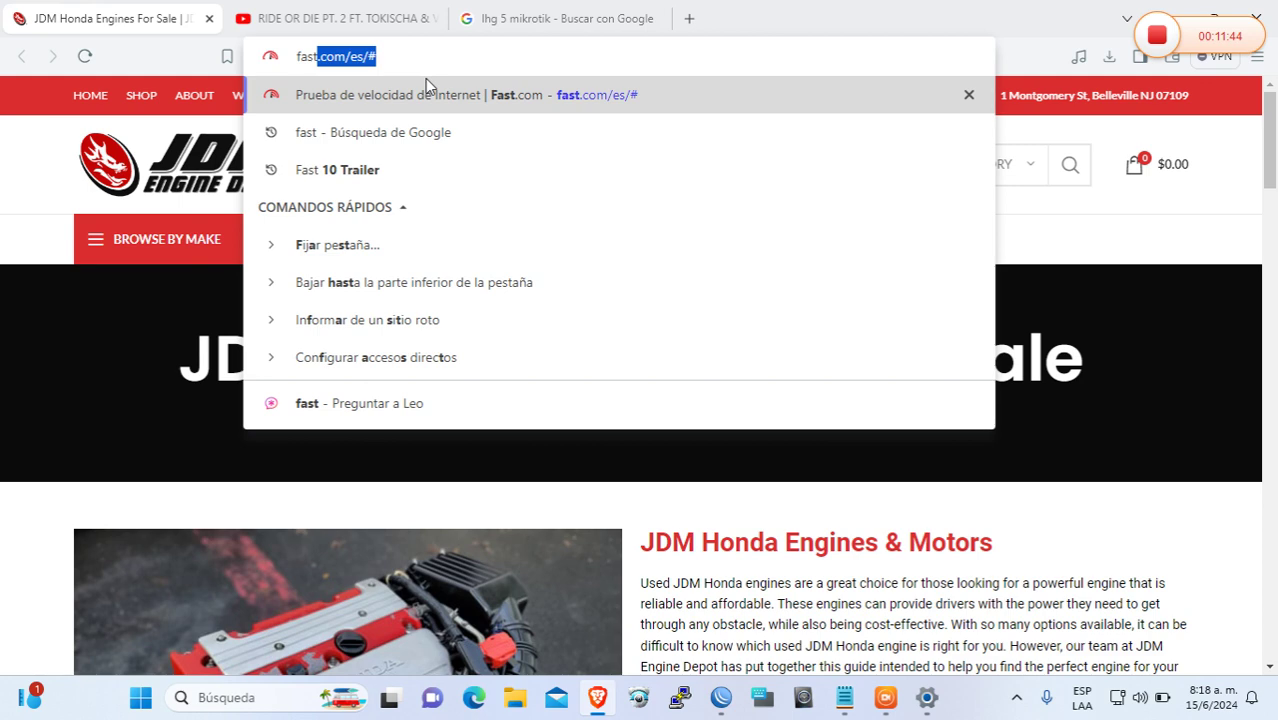
Run the Fast.com speed test in Brave: 24 Mbps download, 7 ms latency
{"action": "left_click", "coordinate": [426, 86]}
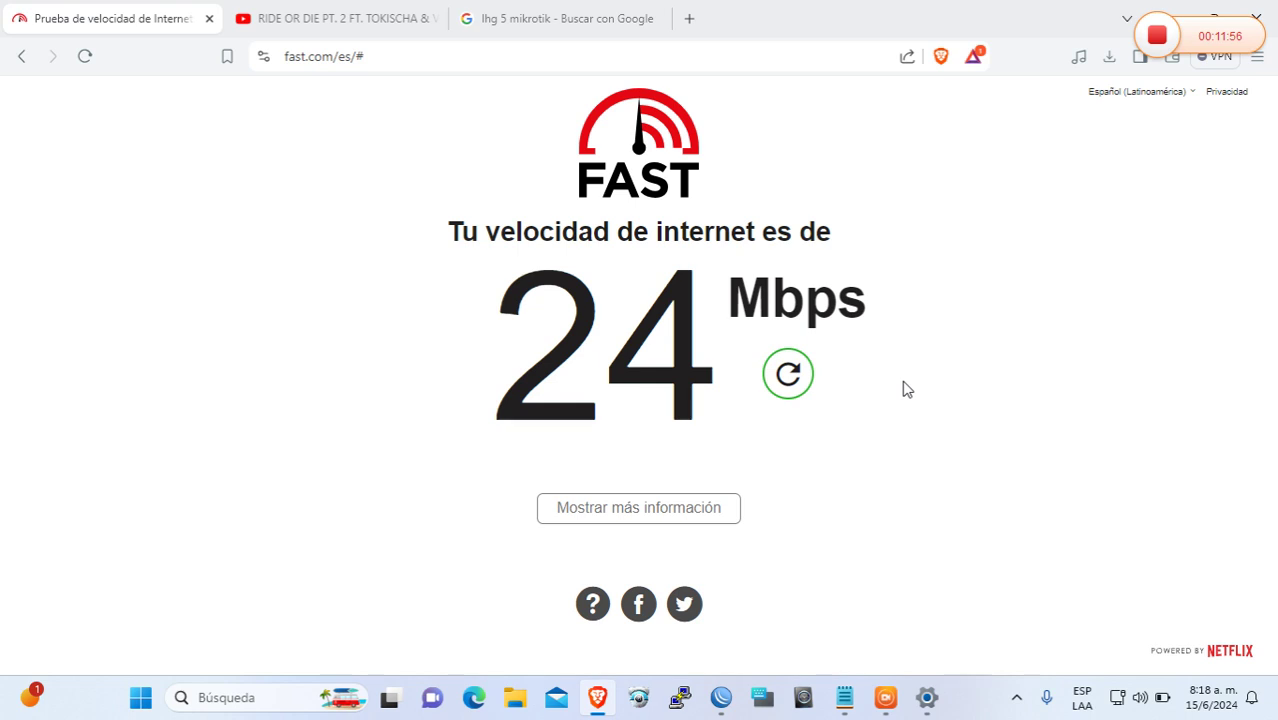
{"action": "left_click", "coordinate": [638, 507]}
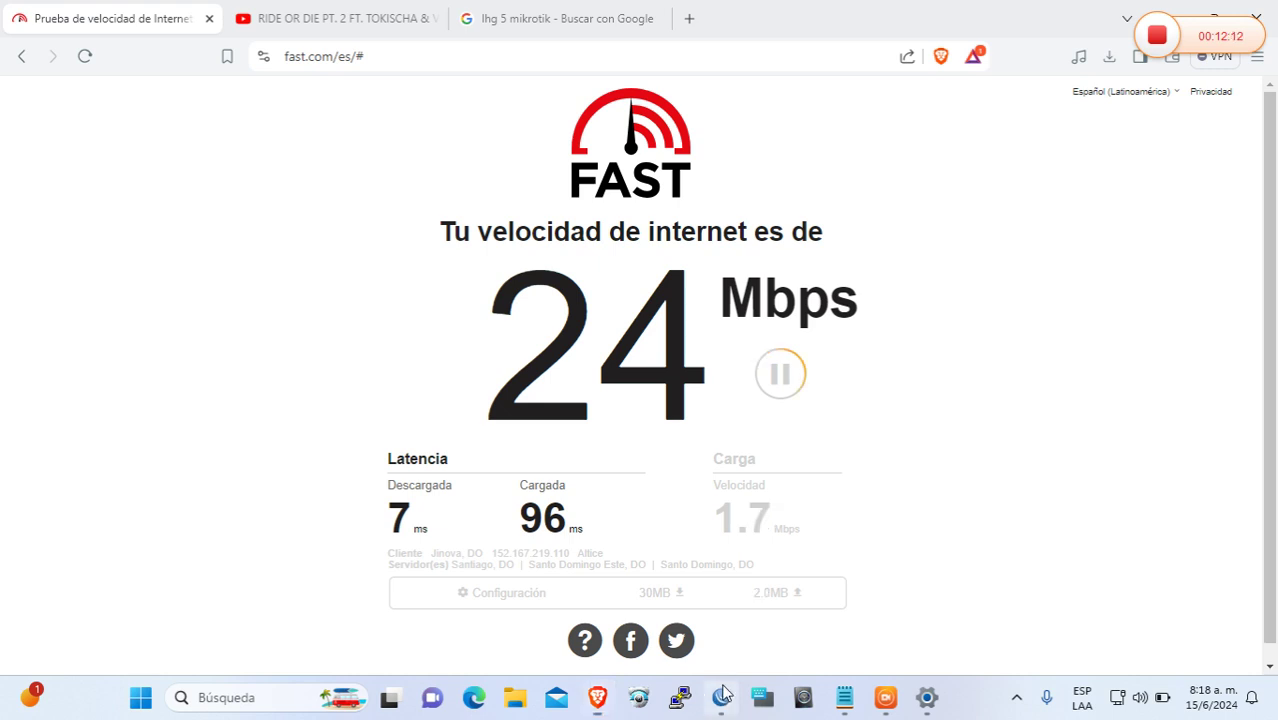
{"action": "left_click", "coordinate": [722, 697]}
Close DHCP Server, reposition the Firewall window, and show the Simple Queues list
{"action": "left_click", "coordinate": [1221, 252]}
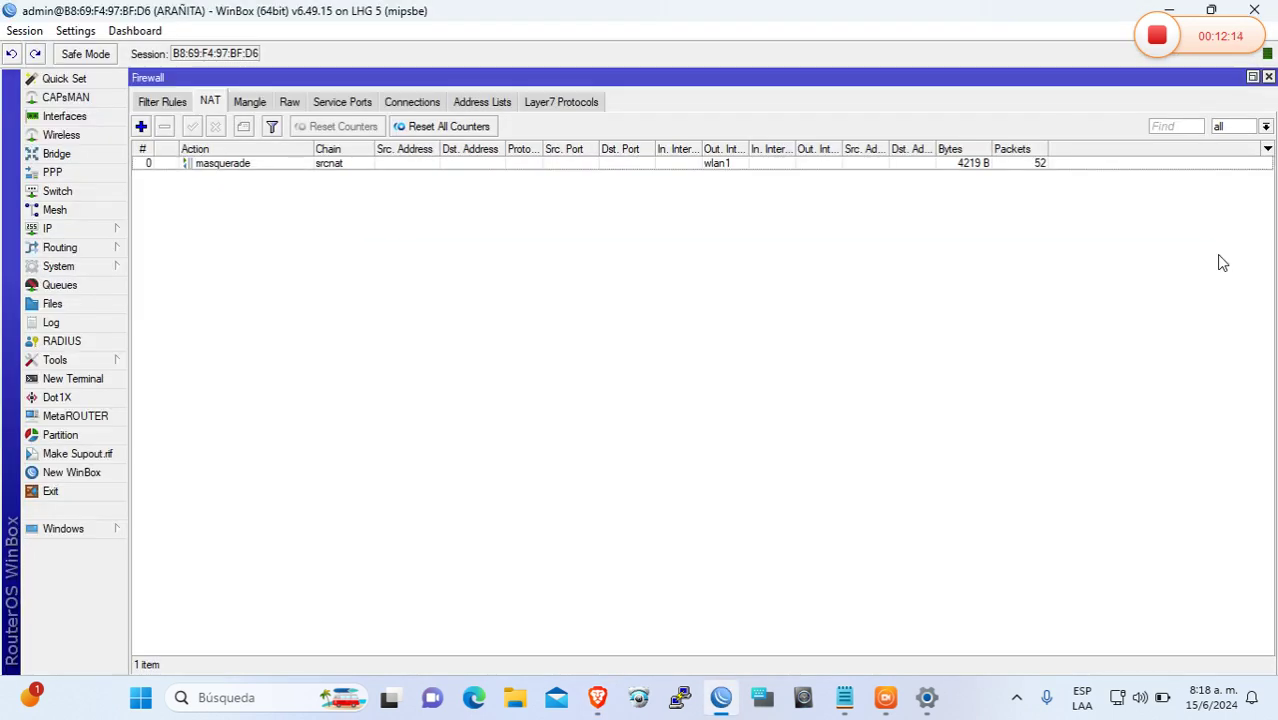
{"action": "left_click", "coordinate": [1252, 77]}
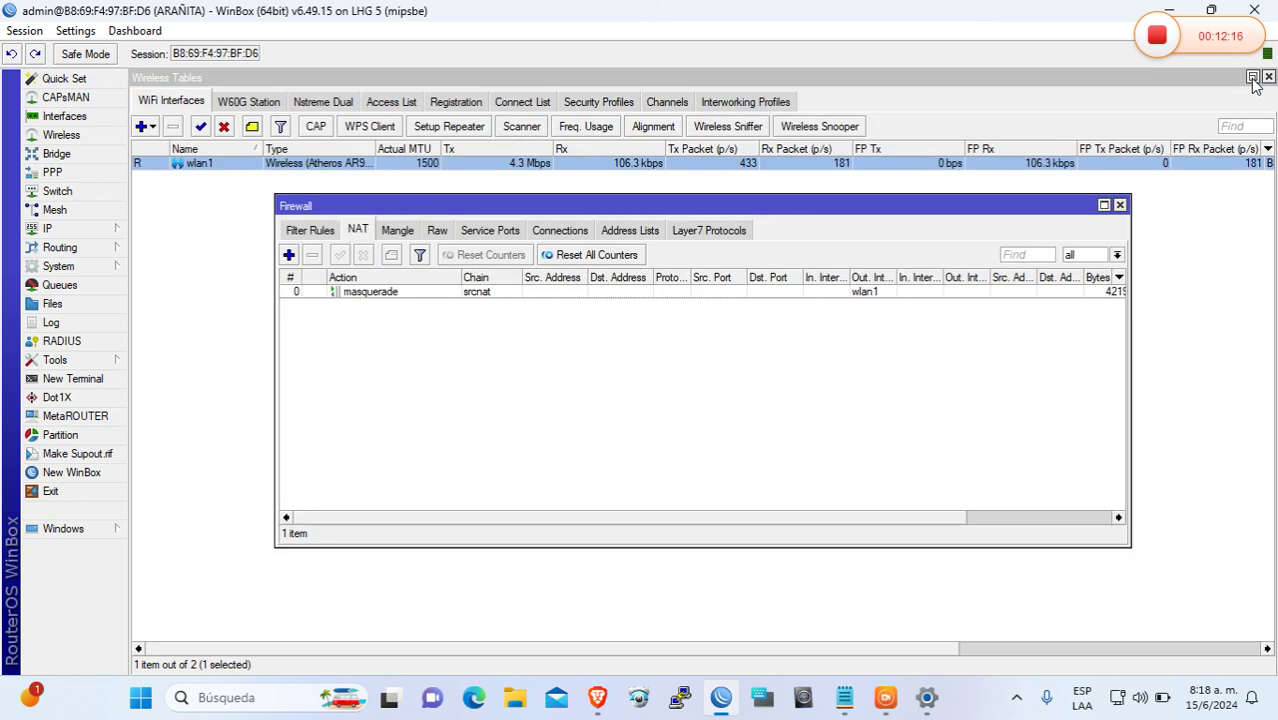
{"action": "left_click_drag", "start_coordinate": [834, 212], "coordinate": [800, 250]}
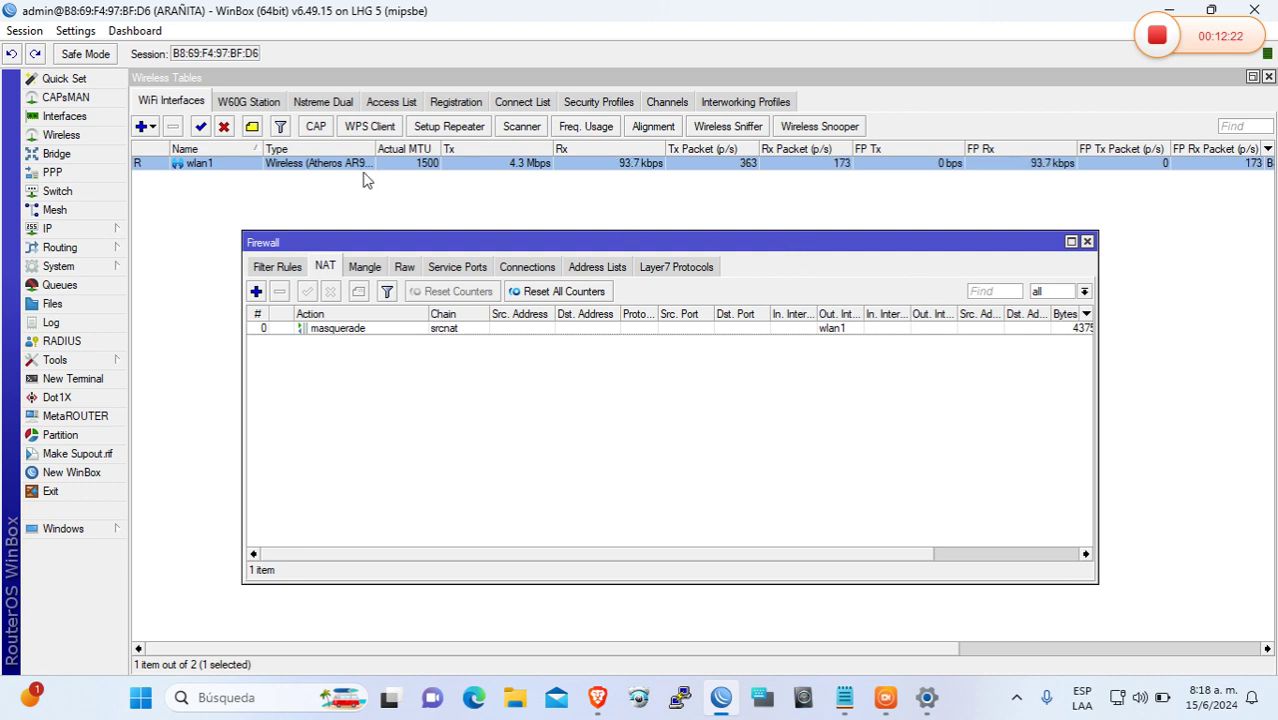
{"action": "left_click", "coordinate": [104, 284]}
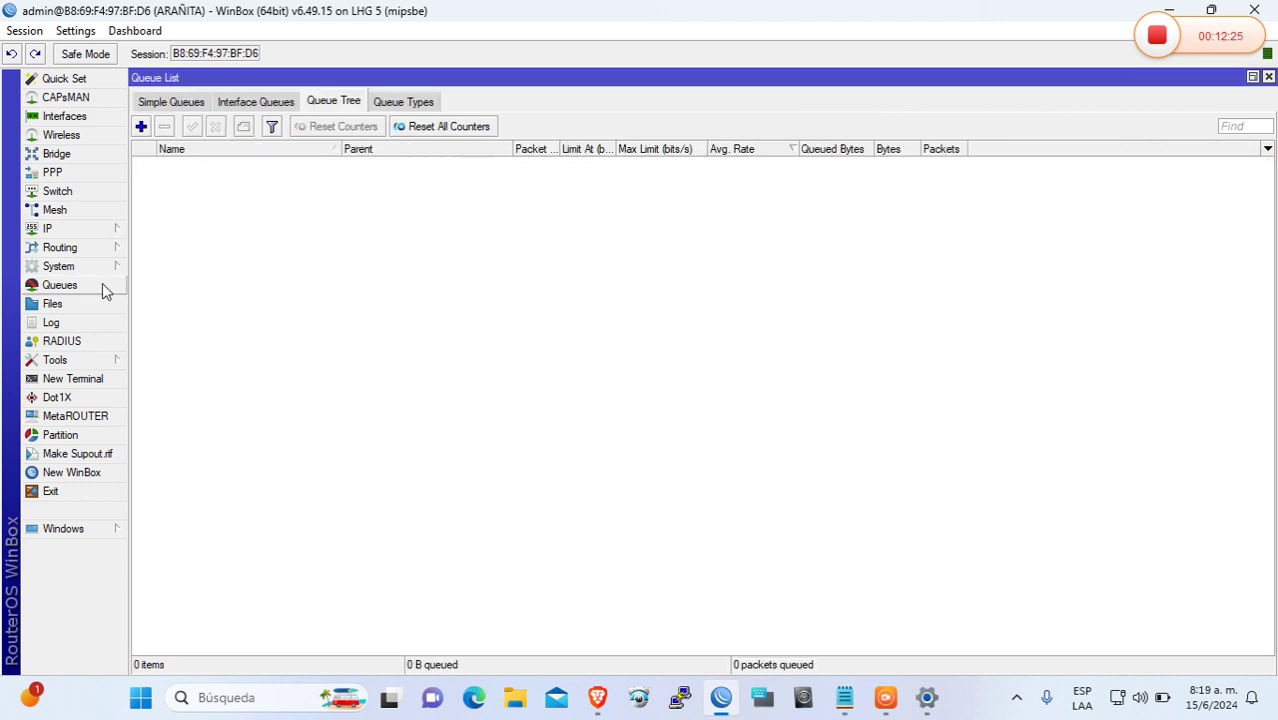
{"action": "left_click", "coordinate": [170, 104]}
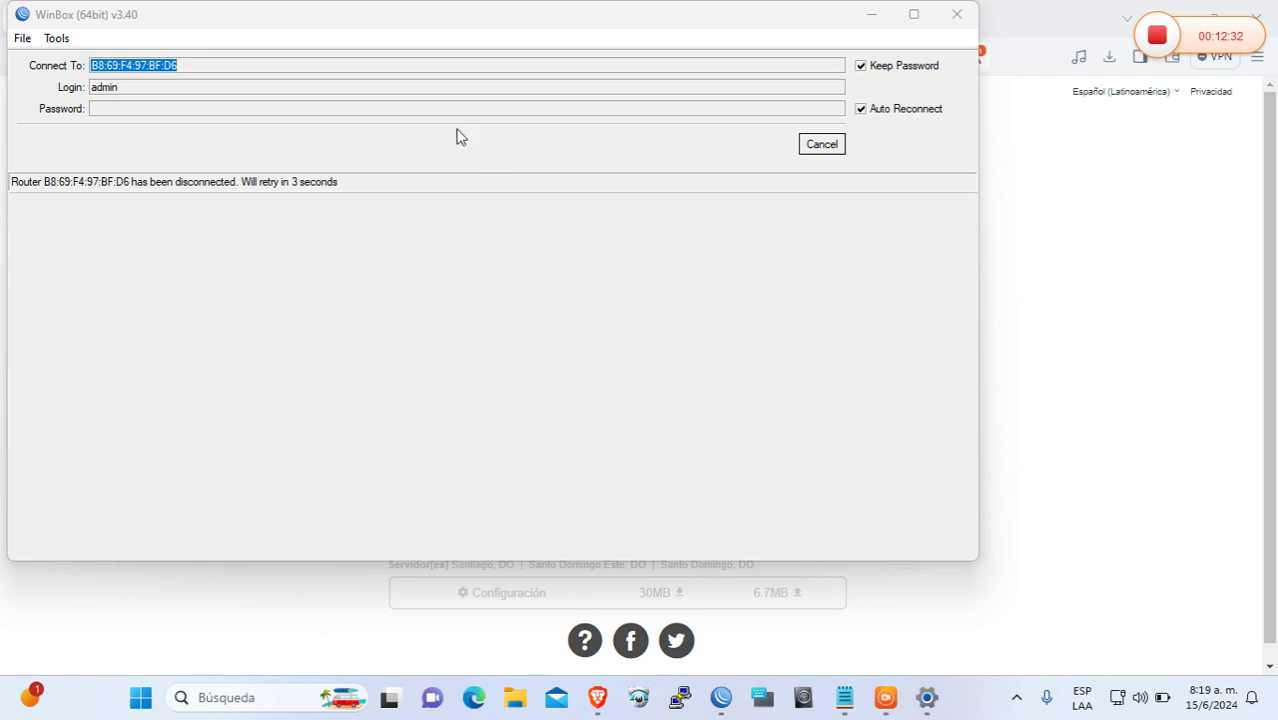
Reconnect WinBox to the ARAÑITA router by entering the login password
{"action": "left_click", "coordinate": [833, 148]}
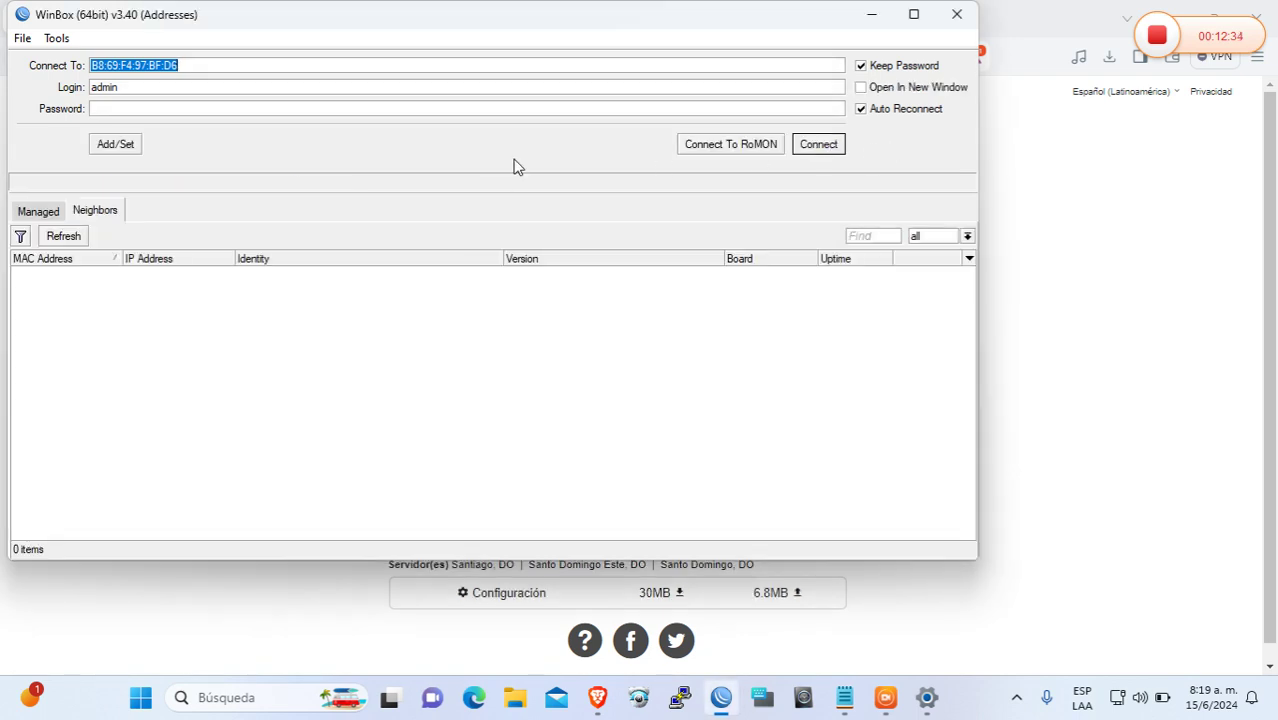
{"action": "left_click", "coordinate": [187, 109]}
{"action": "type", "text": "**"}
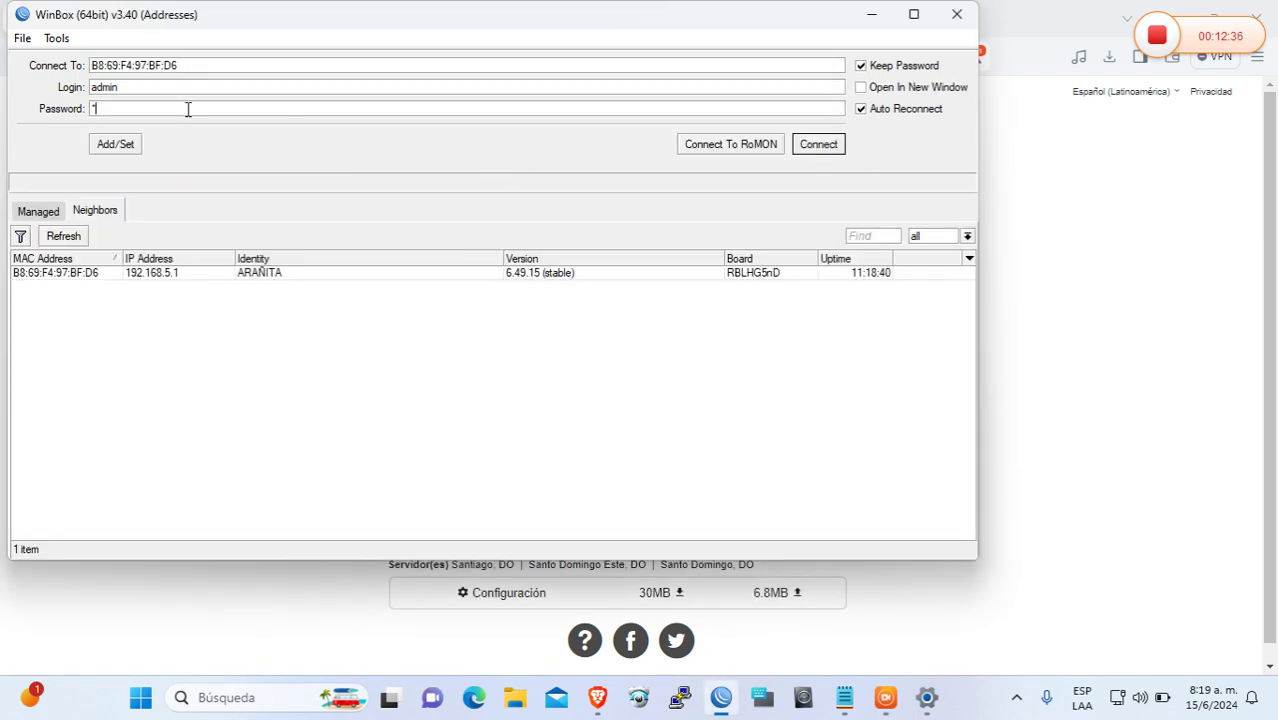
{"action": "type", "text": "**"}
{"action": "key", "text": "Return"}
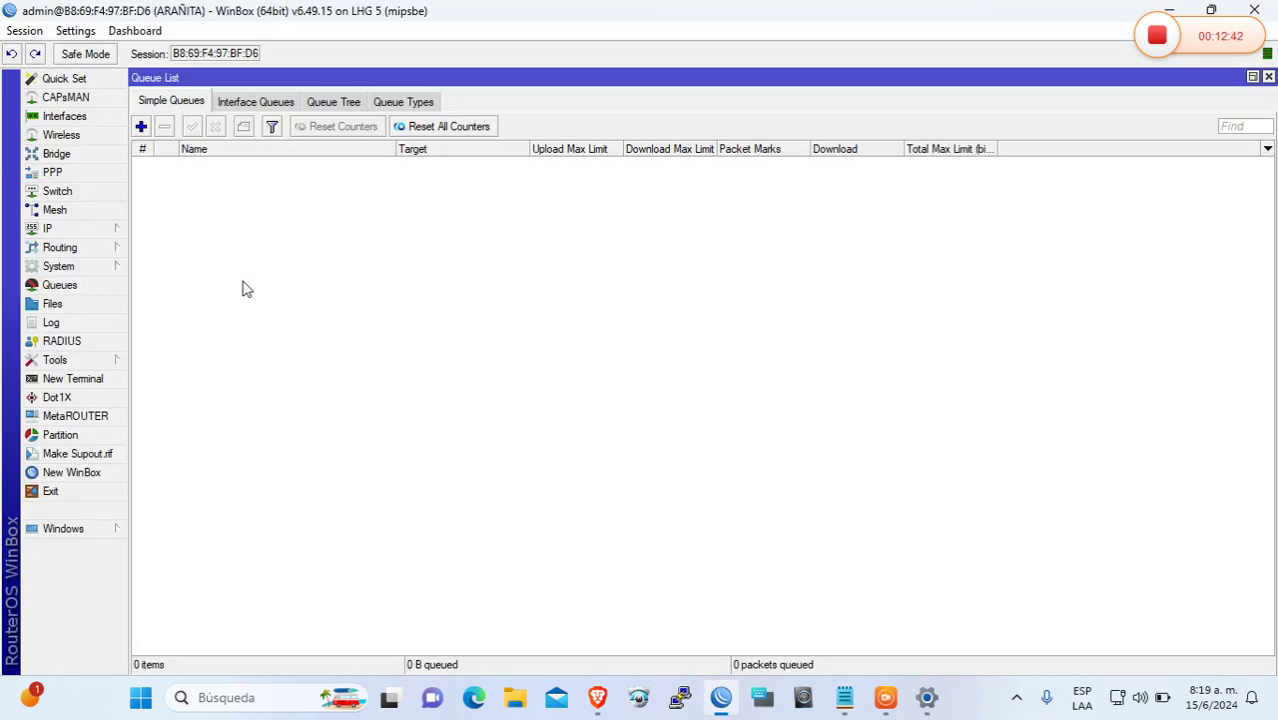
Add a new simple queue named PRUEBA targeting ether1
{"action": "left_click", "coordinate": [142, 128]}
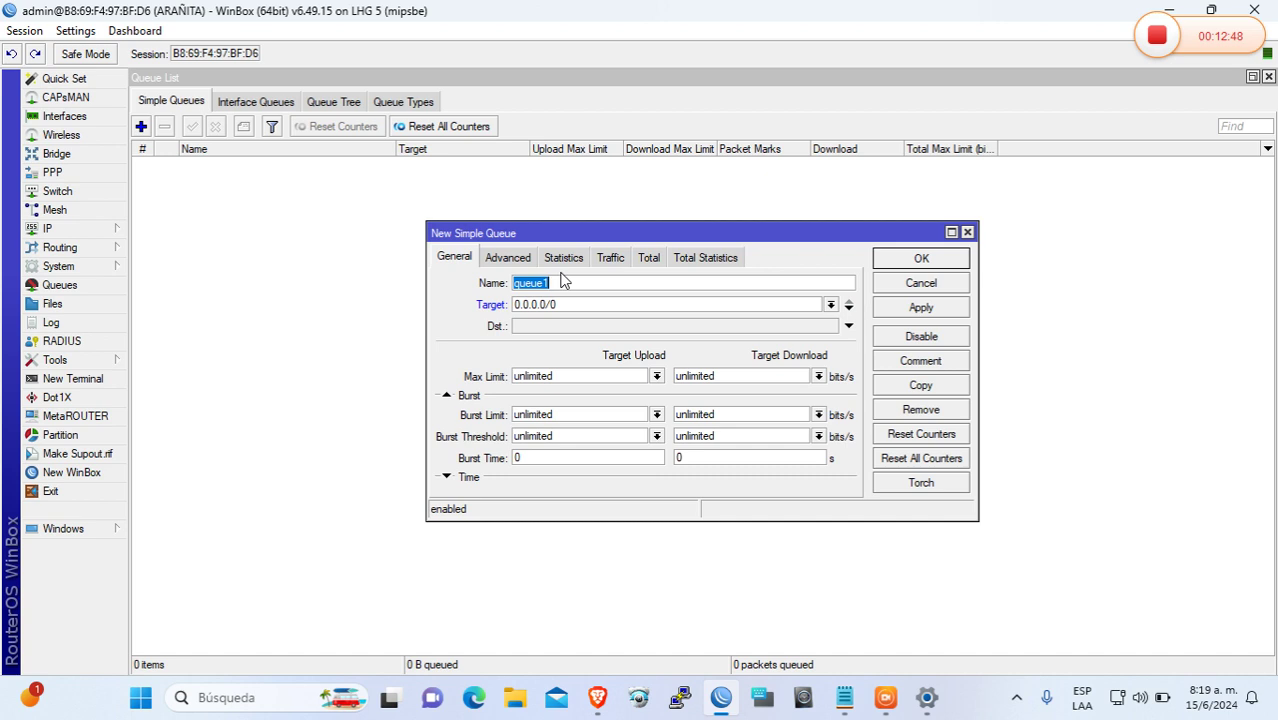
{"action": "type", "text": "a"}
{"action": "key", "text": "BackSpace"}
{"action": "type", "text": "PRUEBA"}
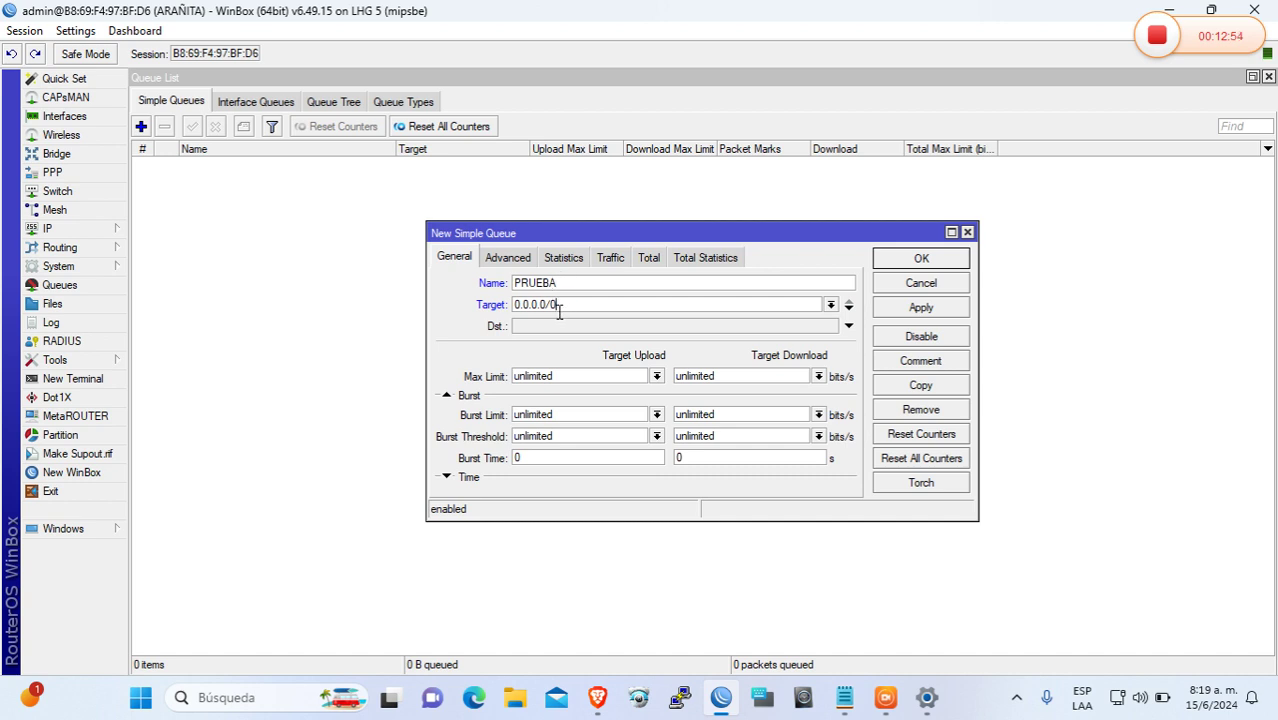
{"action": "left_click", "coordinate": [830, 304]}
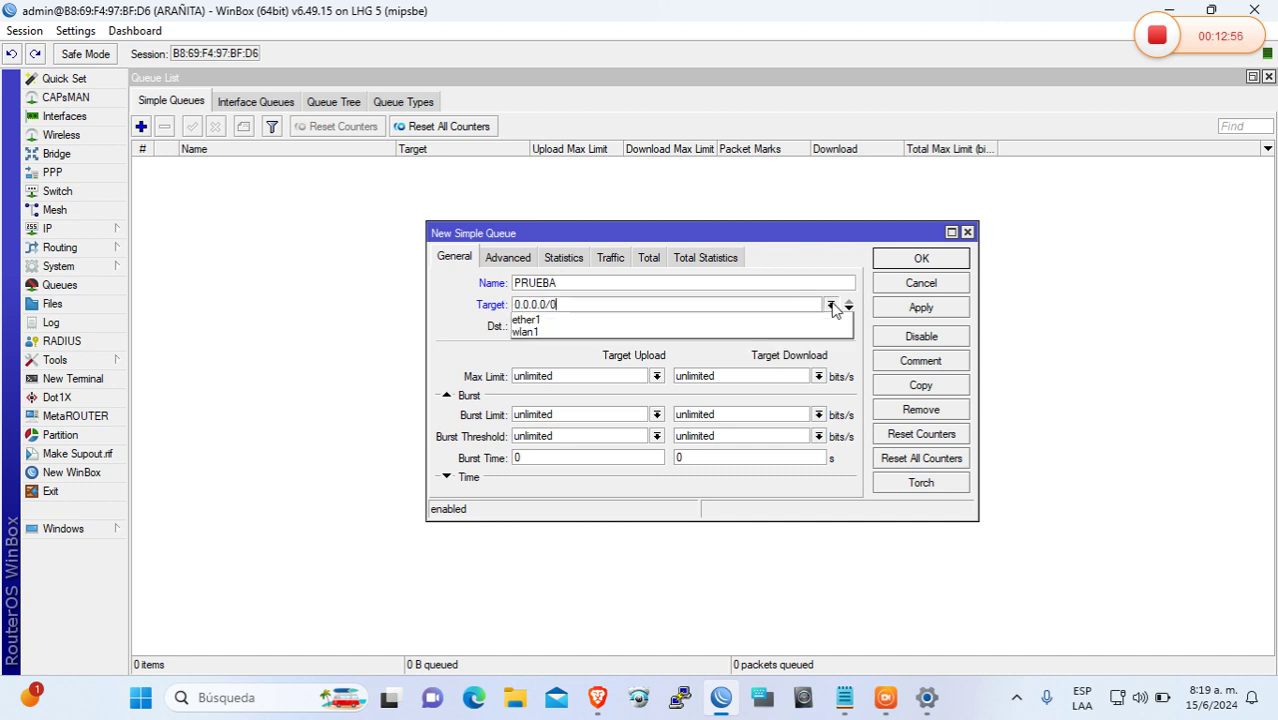
{"action": "left_click", "coordinate": [789, 320]}
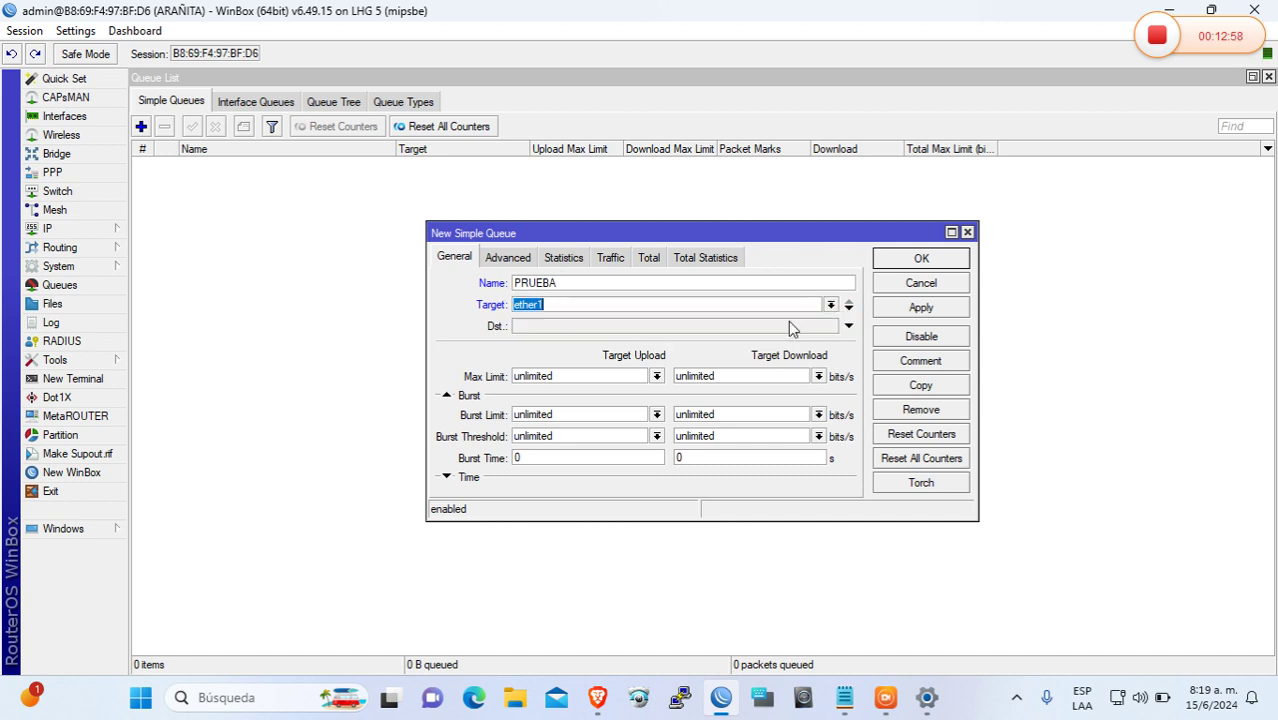
Give PRUEBA max limit 1M/5M, 8M burst limit, 6M threshold, 10 s burst time, and save
{"action": "left_click_drag", "start_coordinate": [625, 379], "coordinate": [465, 380]}
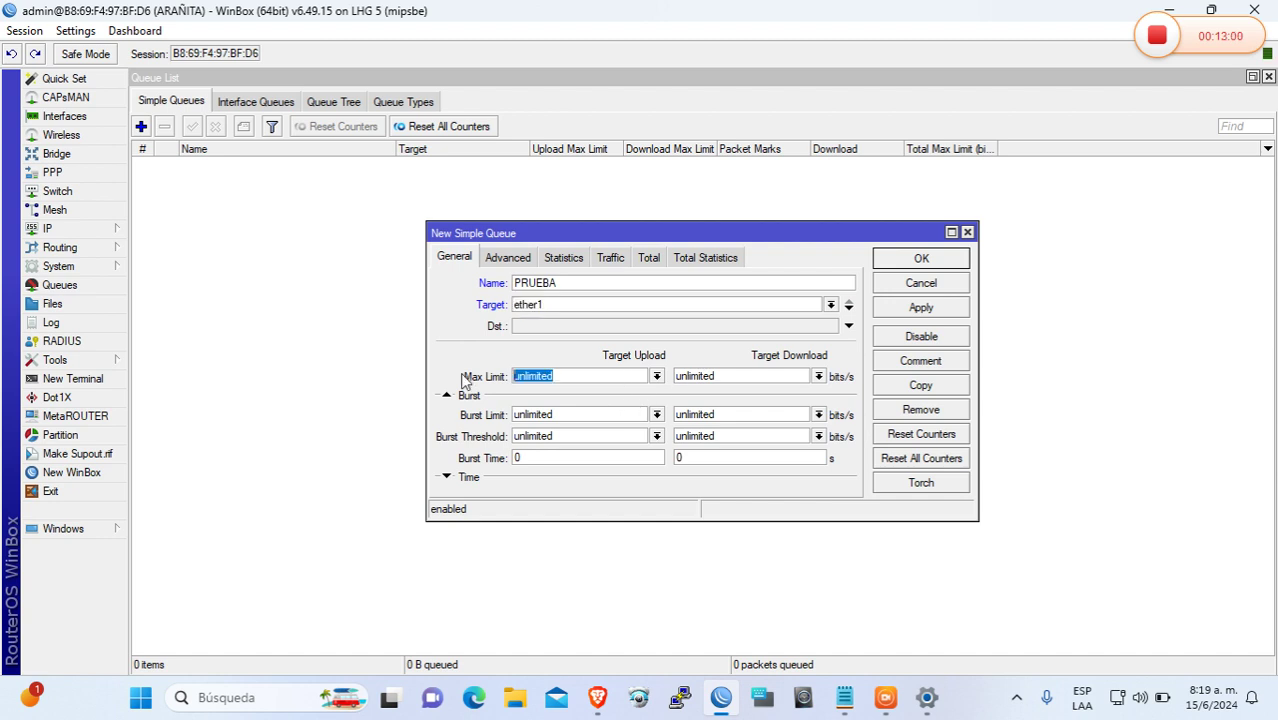
{"action": "type", "text": "1M"}
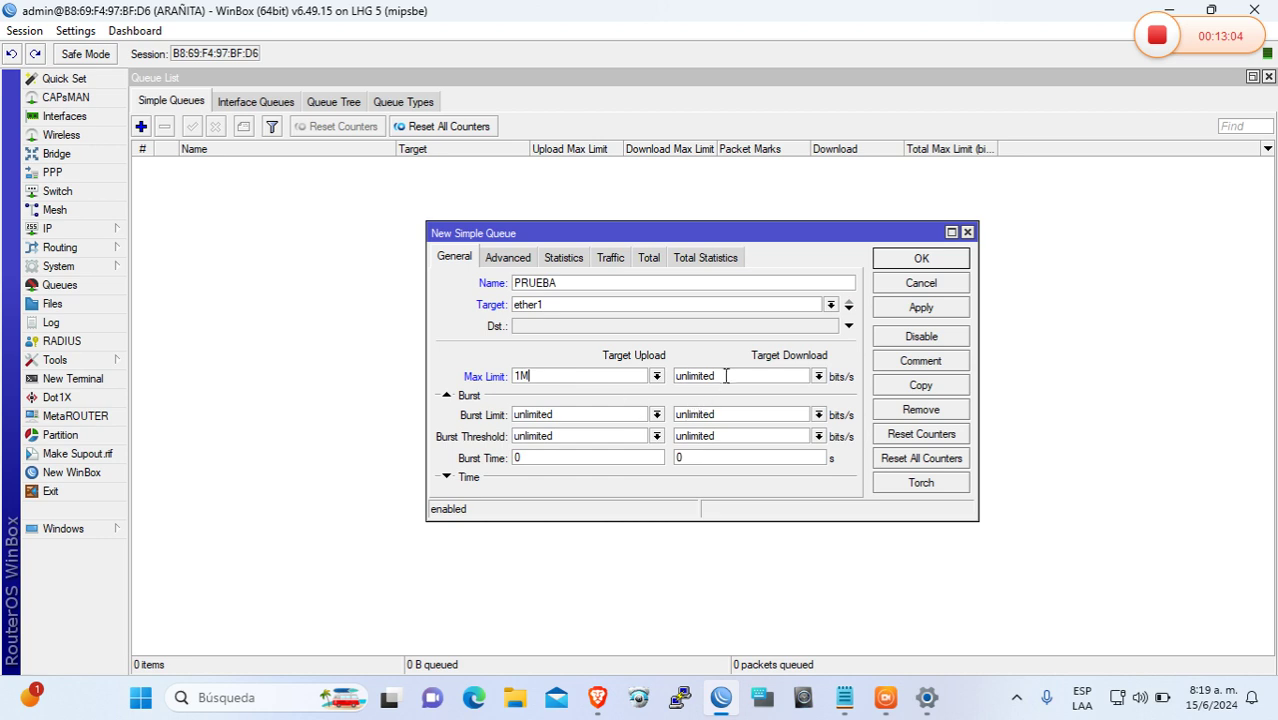
{"action": "left_click_drag", "start_coordinate": [725, 374], "coordinate": [651, 390]}
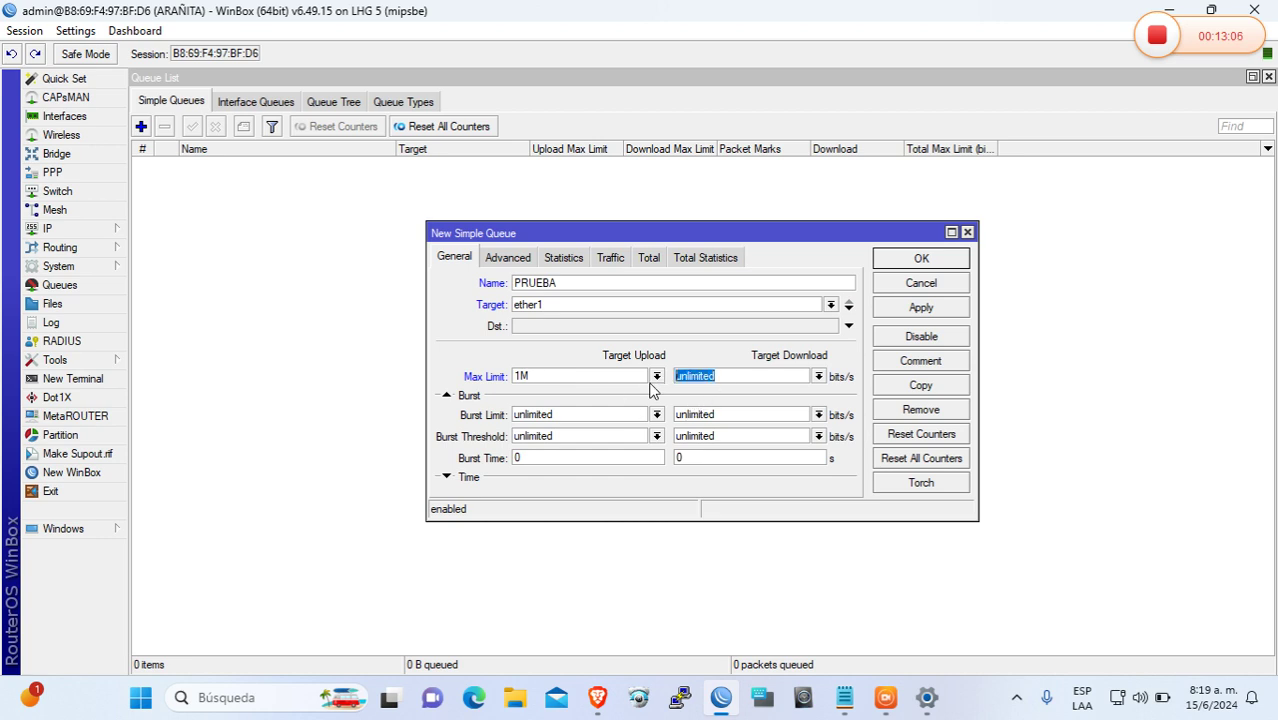
{"action": "type", "text": "5M"}
{"action": "left_click_drag", "start_coordinate": [747, 420], "coordinate": [676, 420]}
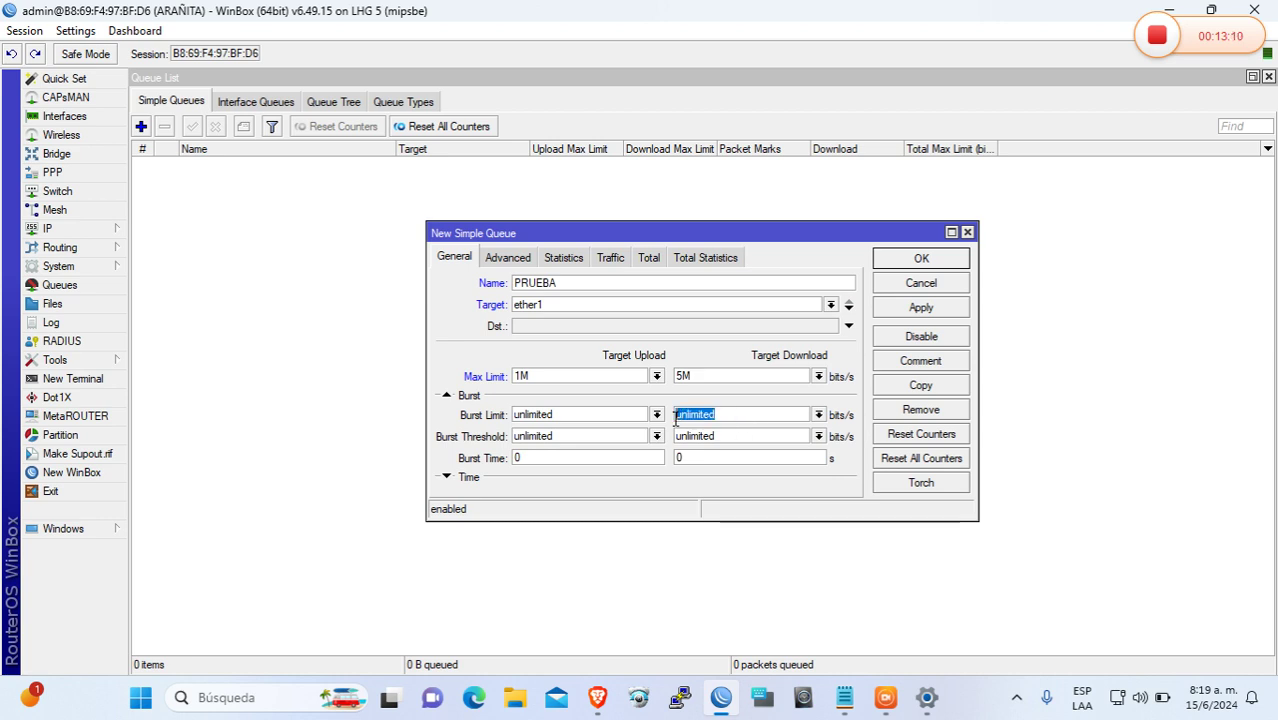
{"action": "type", "text": "8M"}
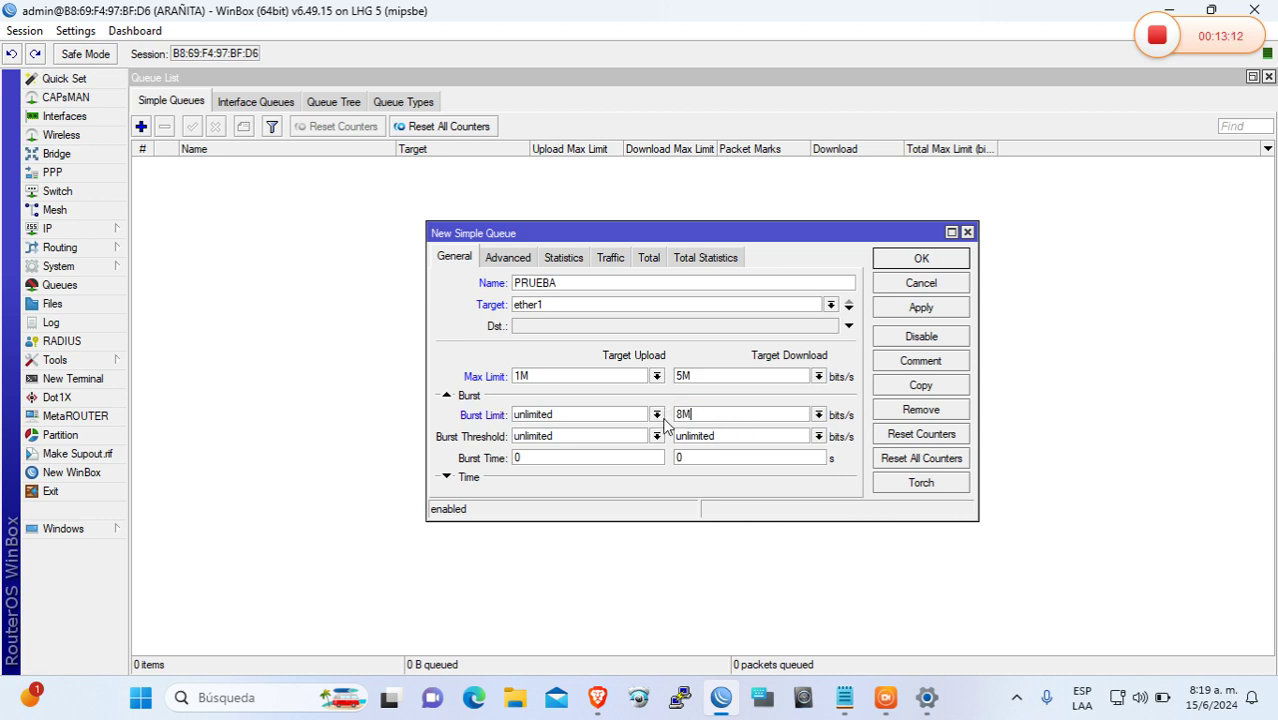
{"action": "left_click_drag", "start_coordinate": [727, 436], "coordinate": [676, 436]}
{"action": "type", "text": "6M"}
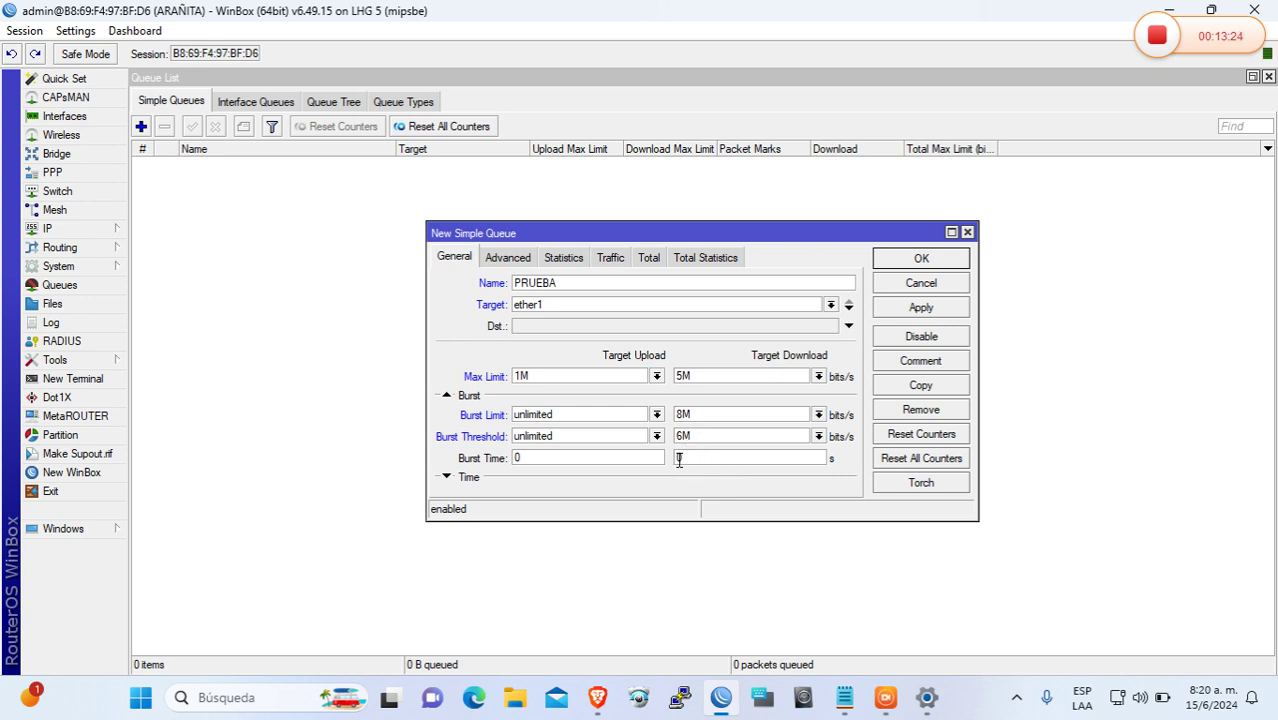
{"action": "left_click", "coordinate": [679, 460]}
{"action": "type", "text": "10"}
{"action": "left_click", "coordinate": [918, 309]}
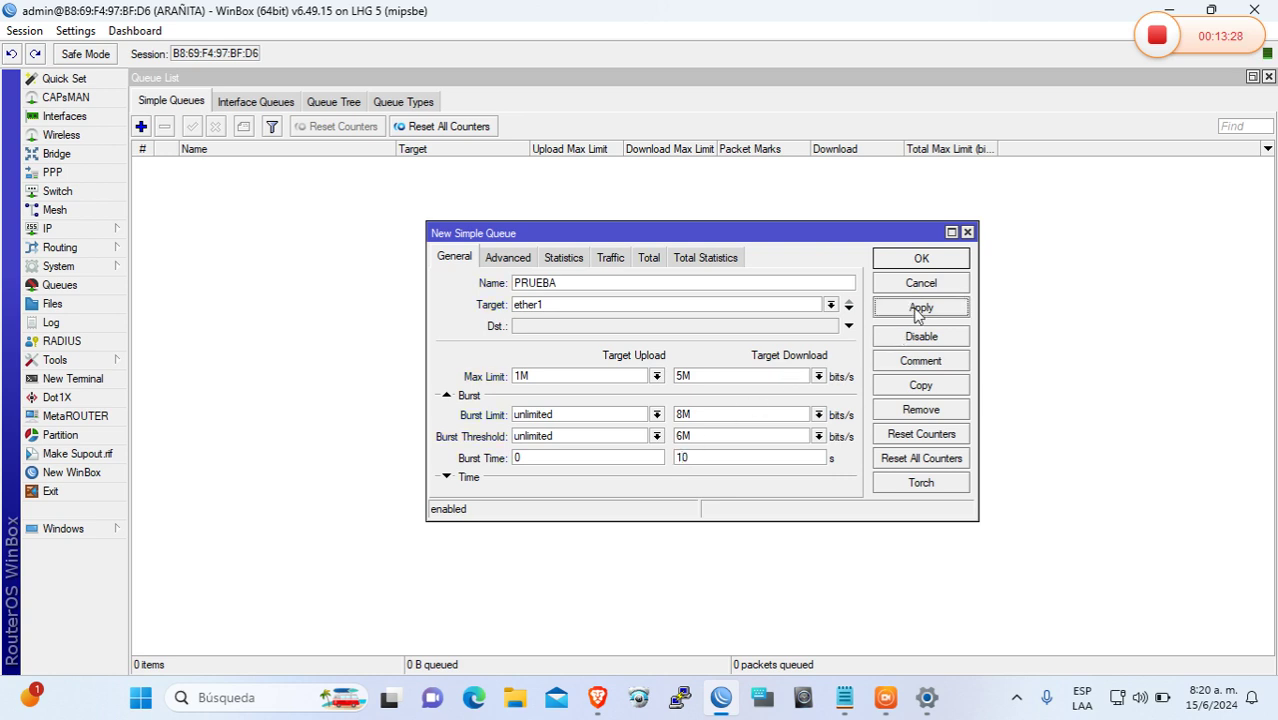
{"action": "left_click", "coordinate": [918, 260]}
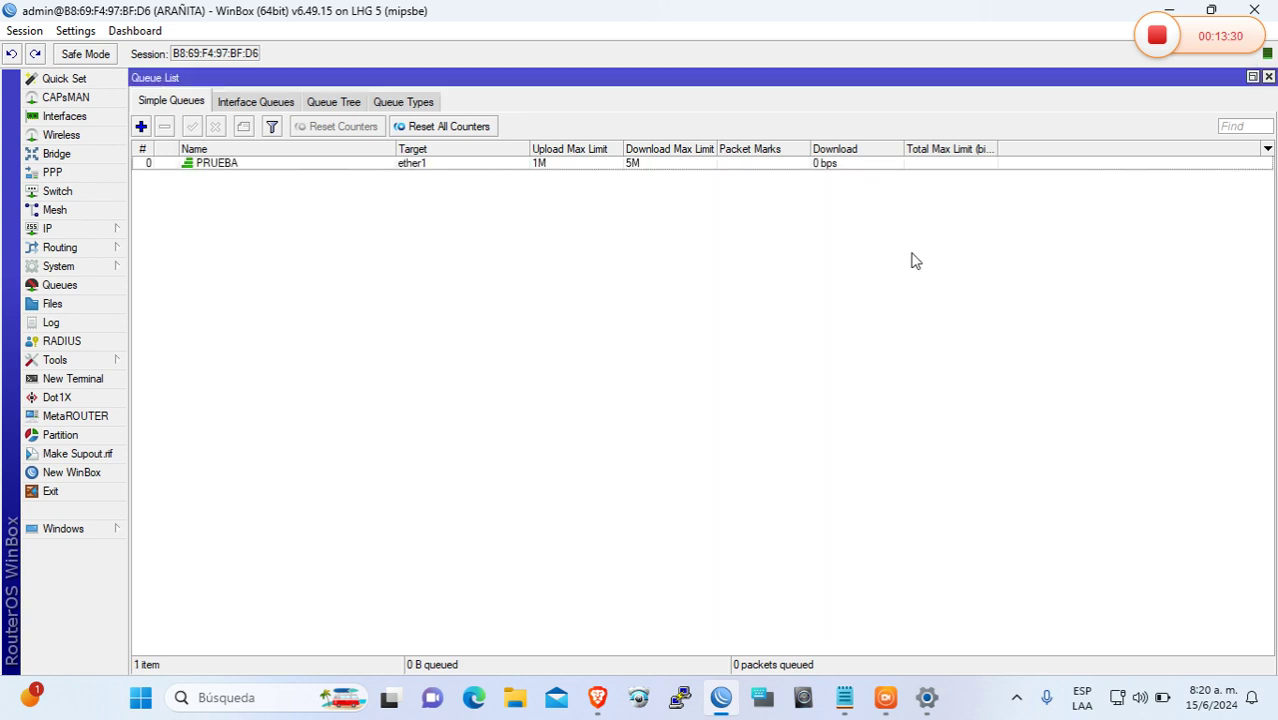
{"action": "left_click", "coordinate": [1267, 149]}
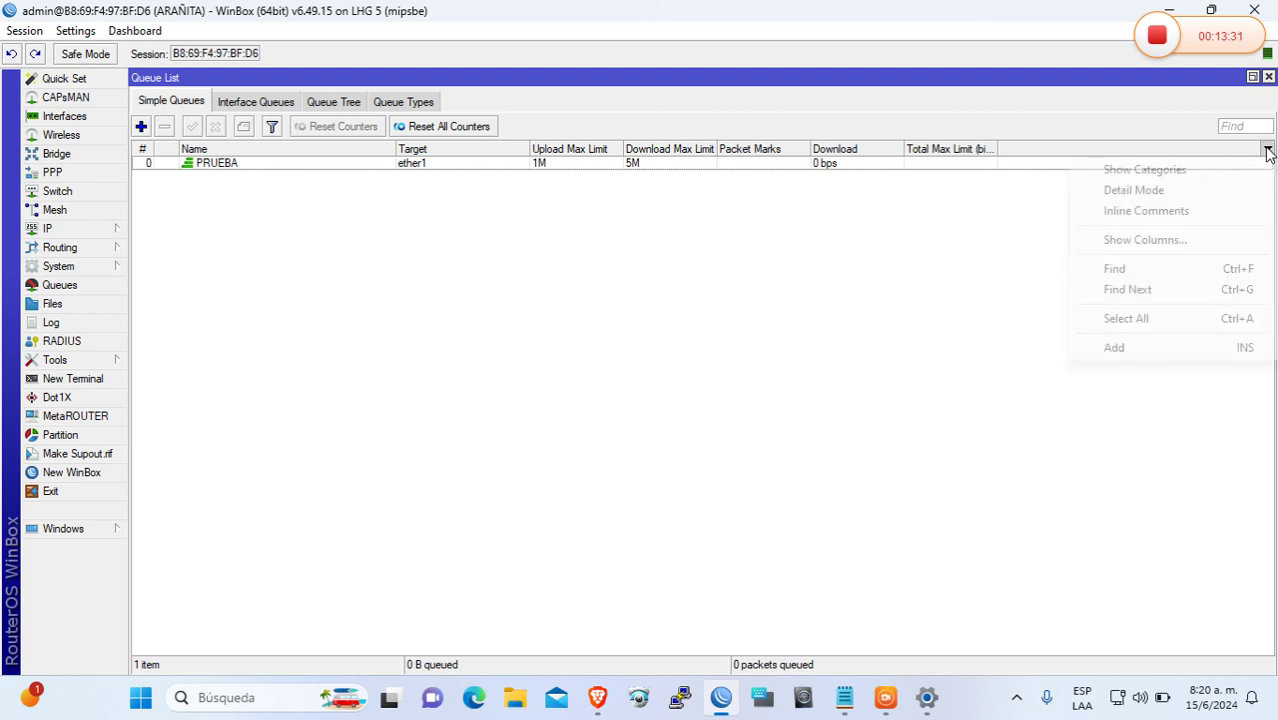
{"action": "left_click", "coordinate": [1168, 244]}
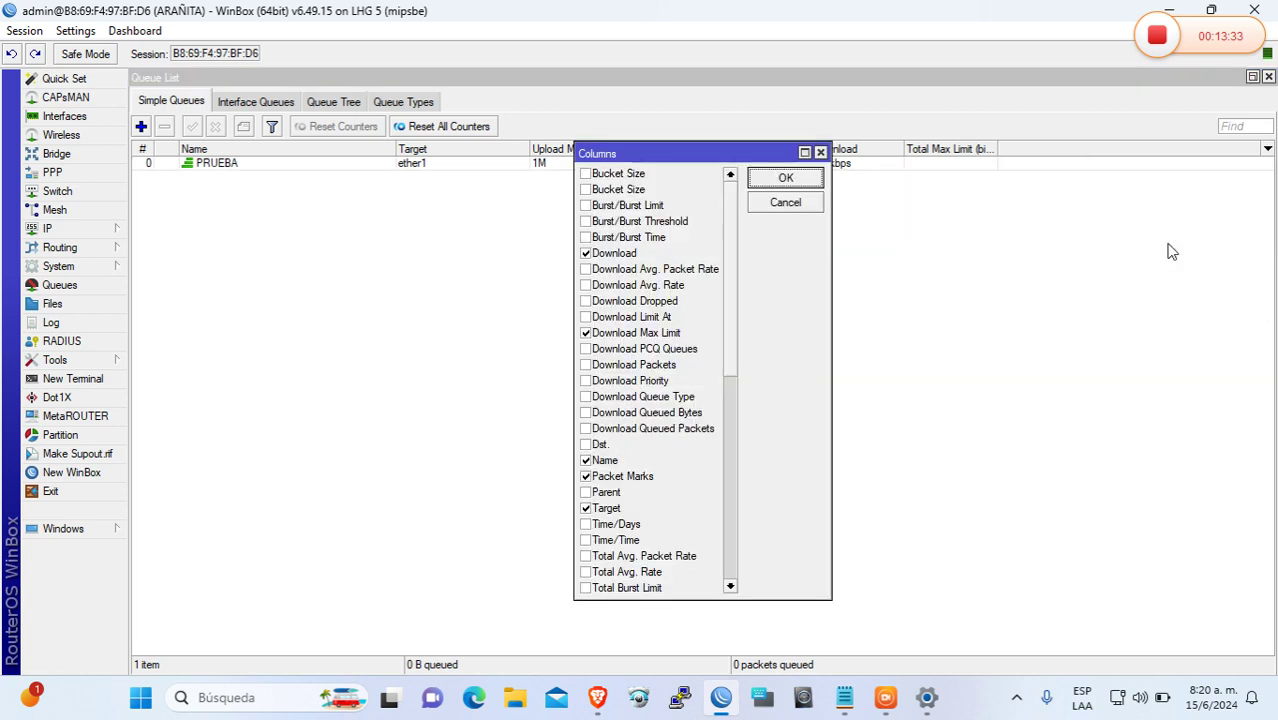
{"action": "left_click", "coordinate": [786, 178]}
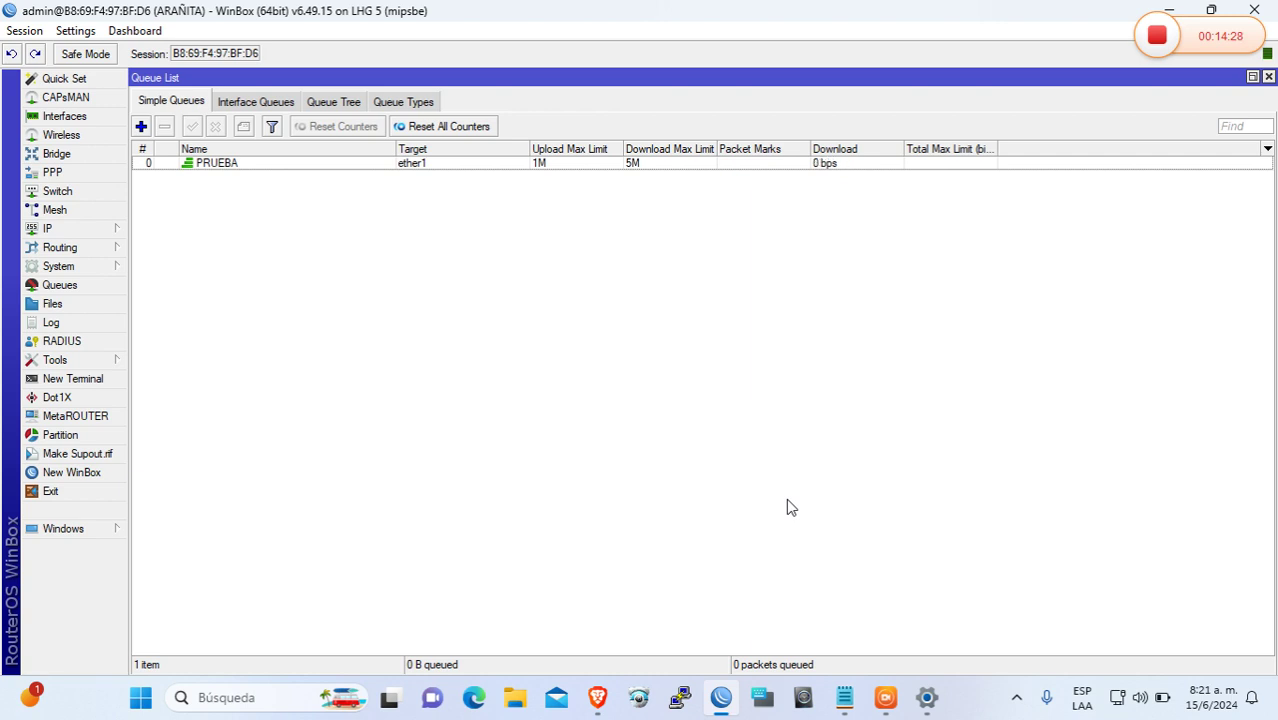
Rerun the Fast.com test in Brave to check PRUEBA's limit, now about 7.8 Mbps
{"action": "left_click", "coordinate": [597, 697]}
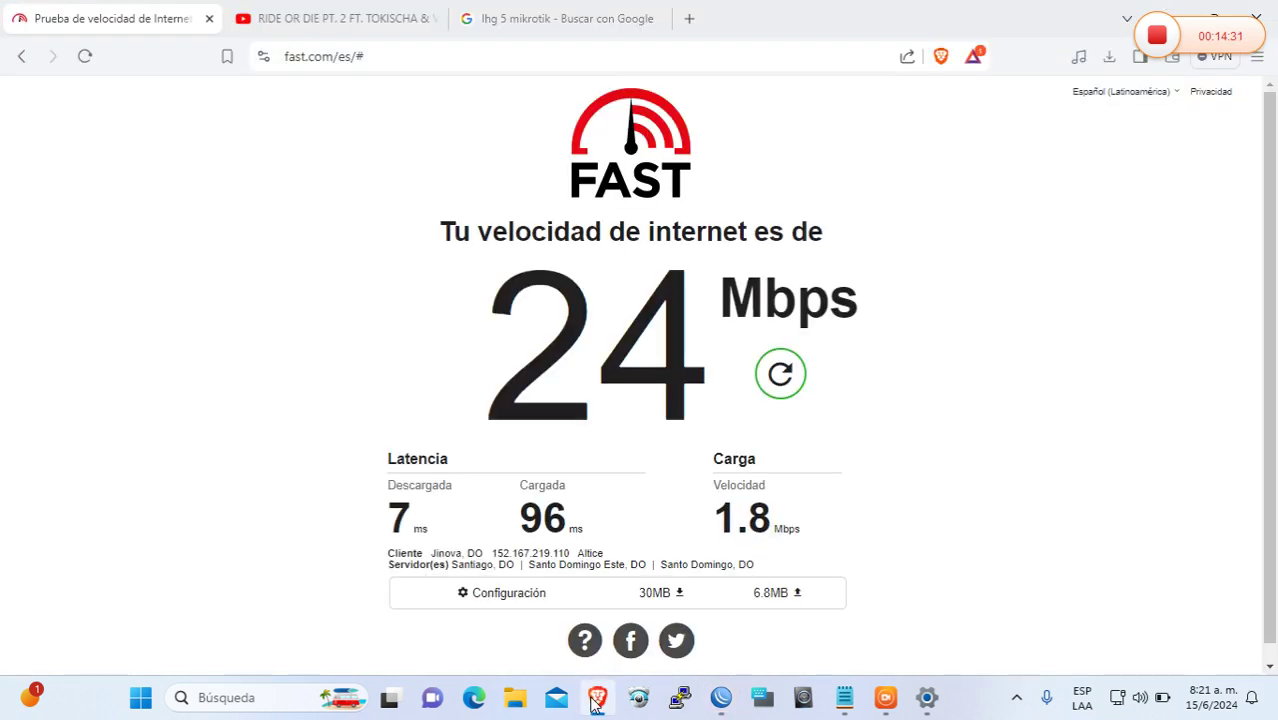
{"action": "left_click", "coordinate": [786, 380]}
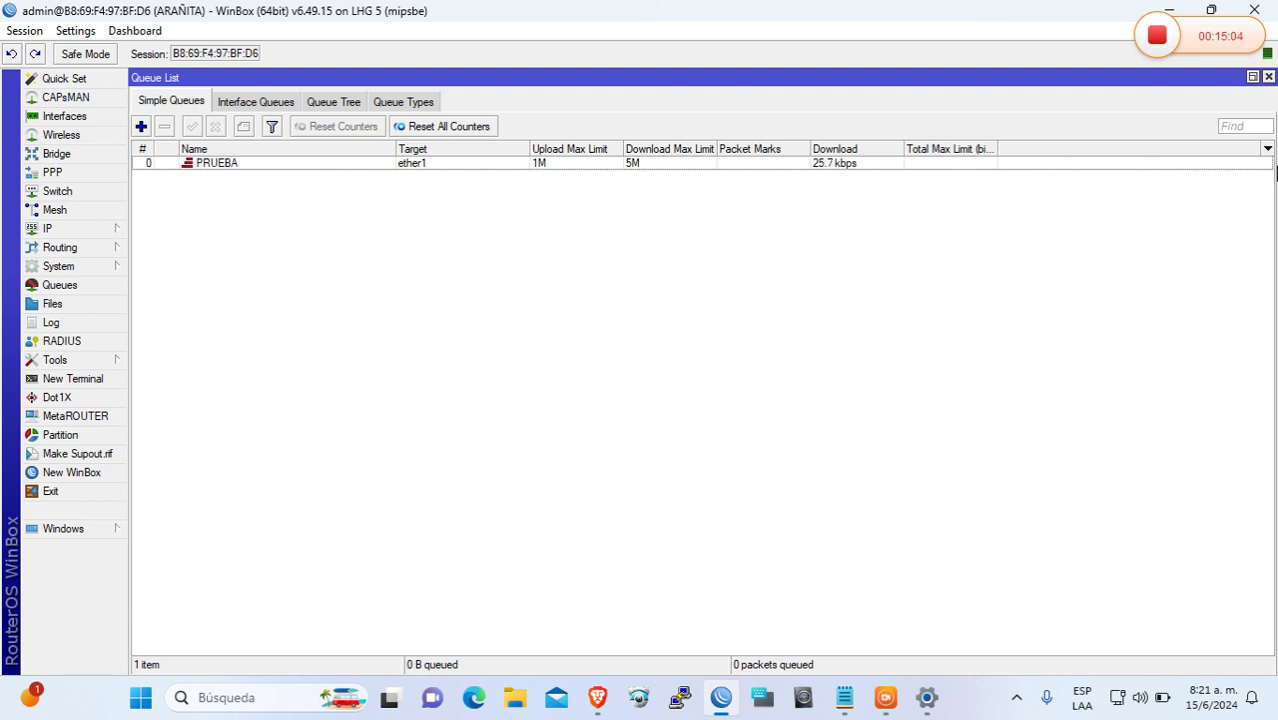
Add Upload and Download rate columns to the Queue List and un-maximize its window
{"action": "left_click", "coordinate": [1267, 148]}
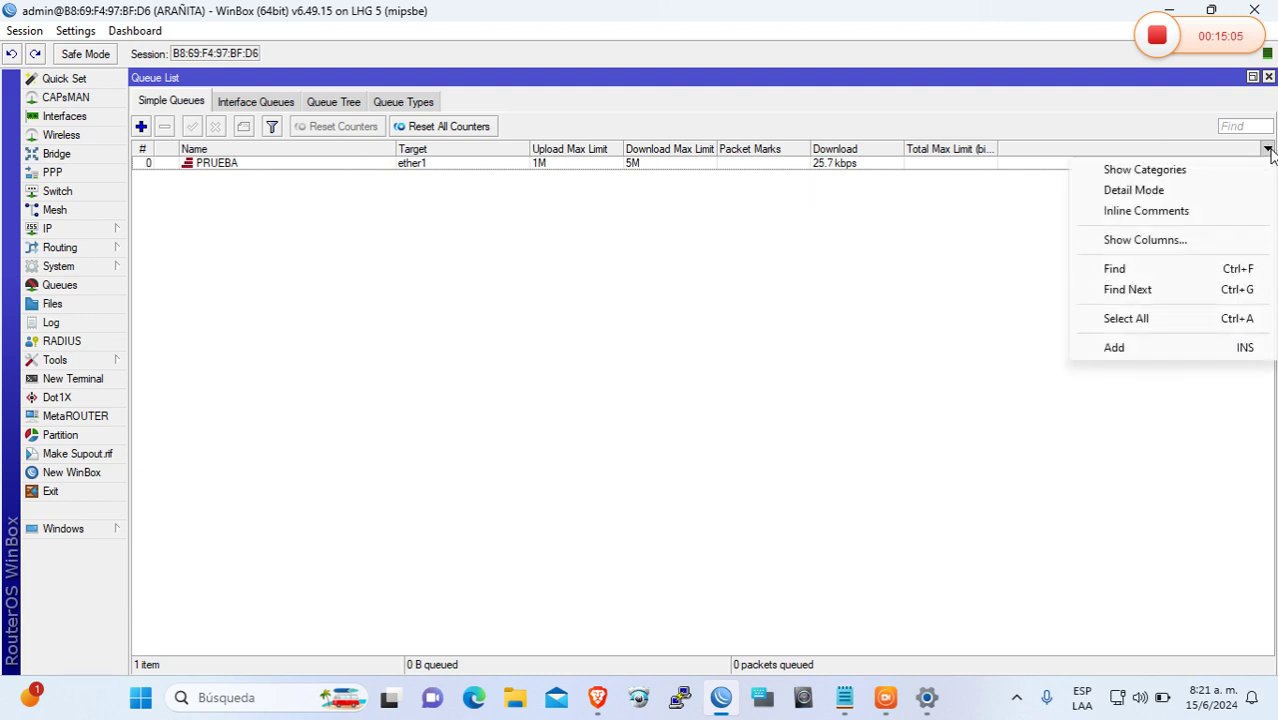
{"action": "left_click", "coordinate": [1145, 239]}
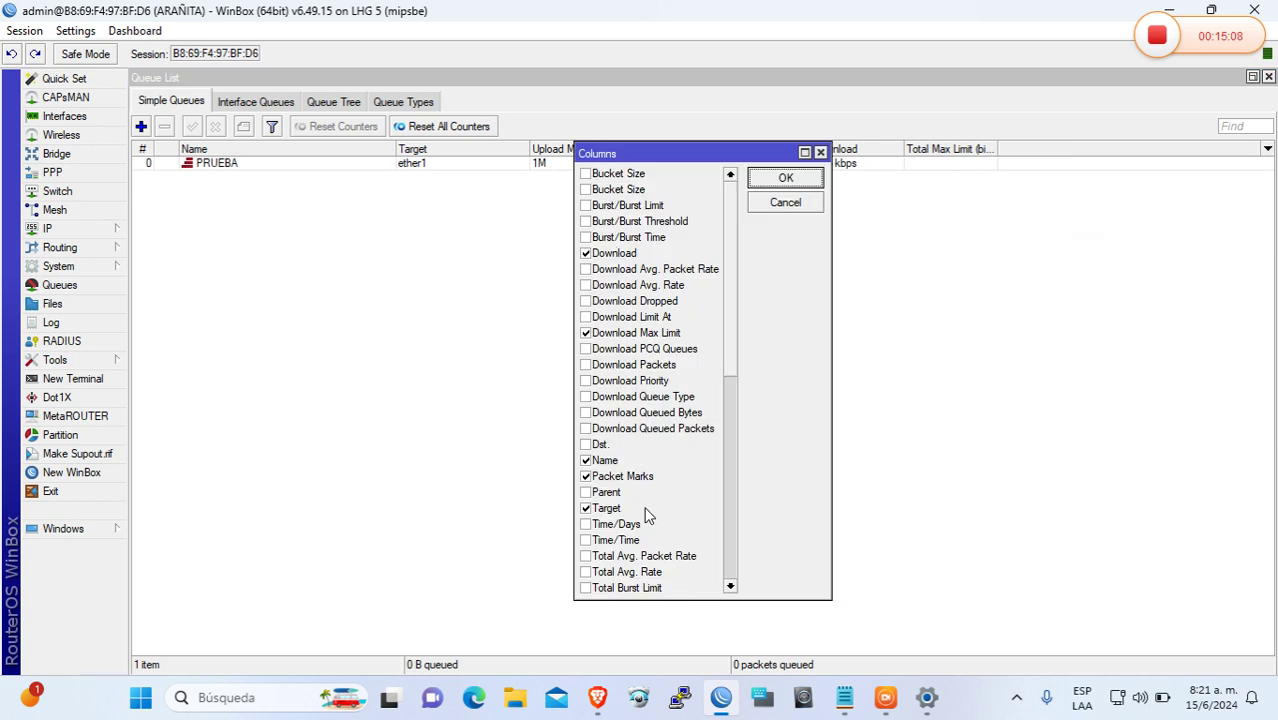
{"action": "left_click_drag", "start_coordinate": [724, 363], "coordinate": [725, 487]}
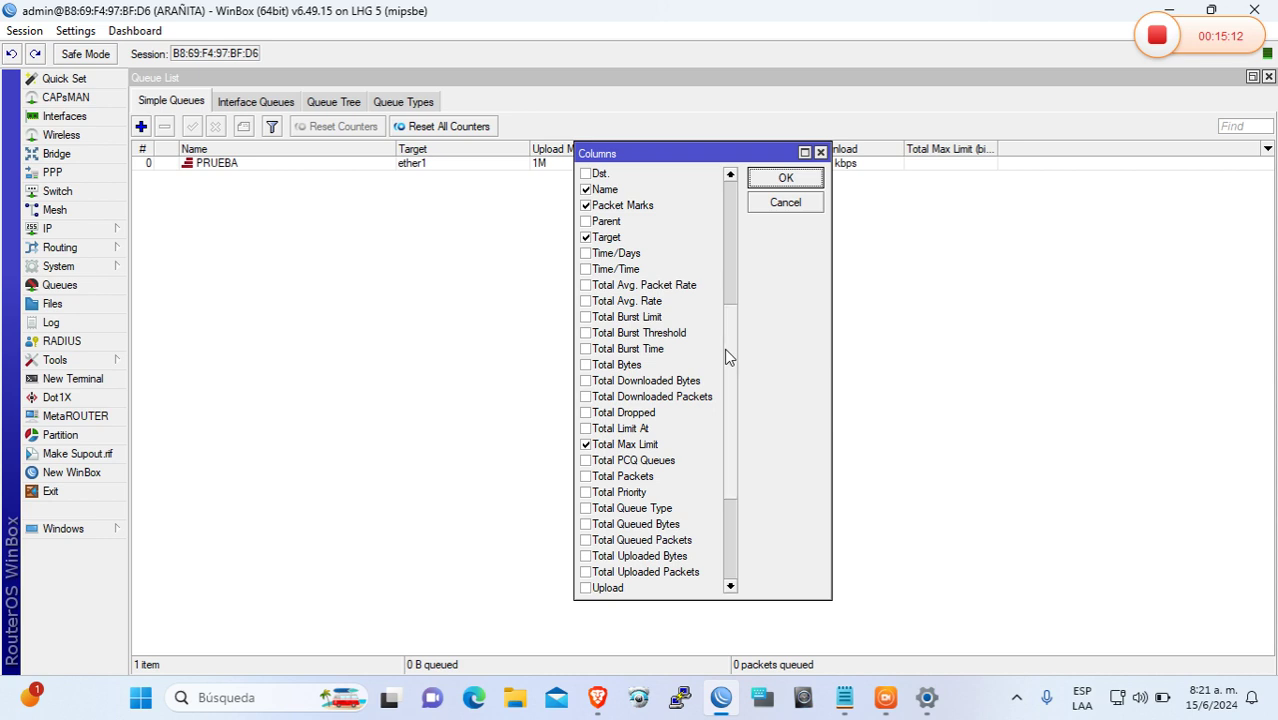
{"action": "left_click_drag", "start_coordinate": [727, 358], "coordinate": [736, 449]}
{"action": "left_click", "coordinate": [586, 414]}
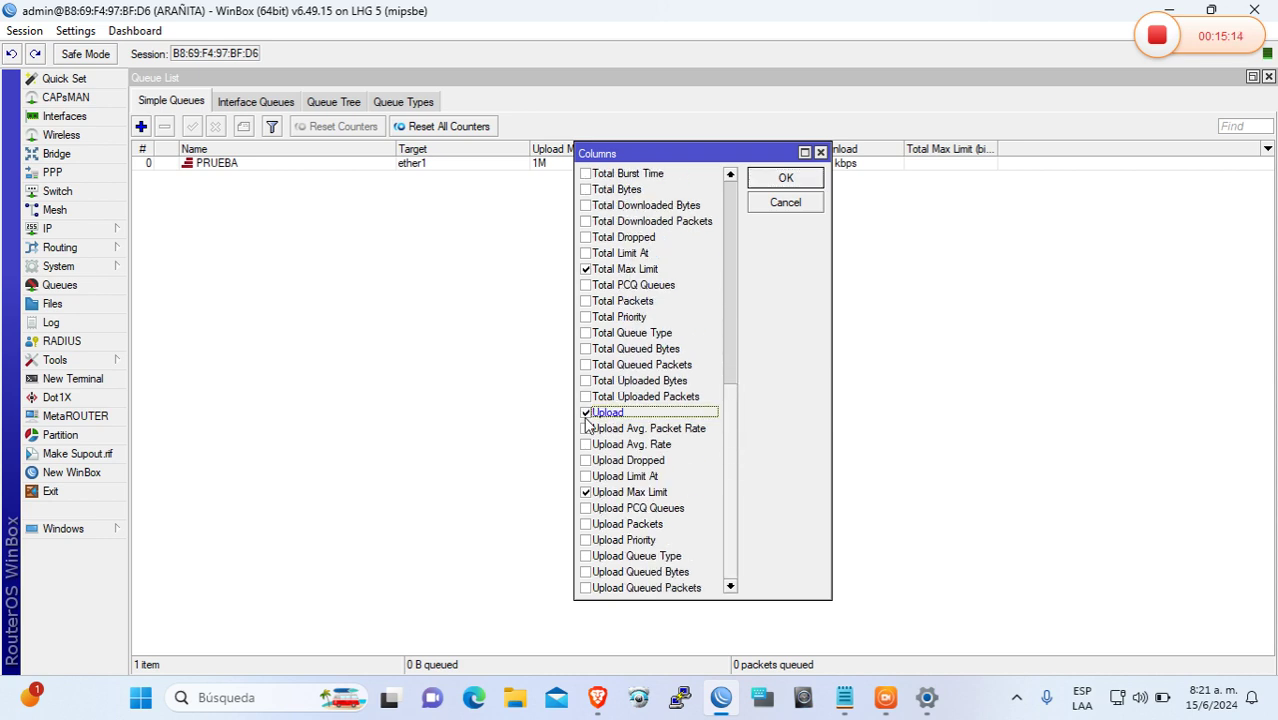
{"action": "left_click", "coordinate": [768, 184]}
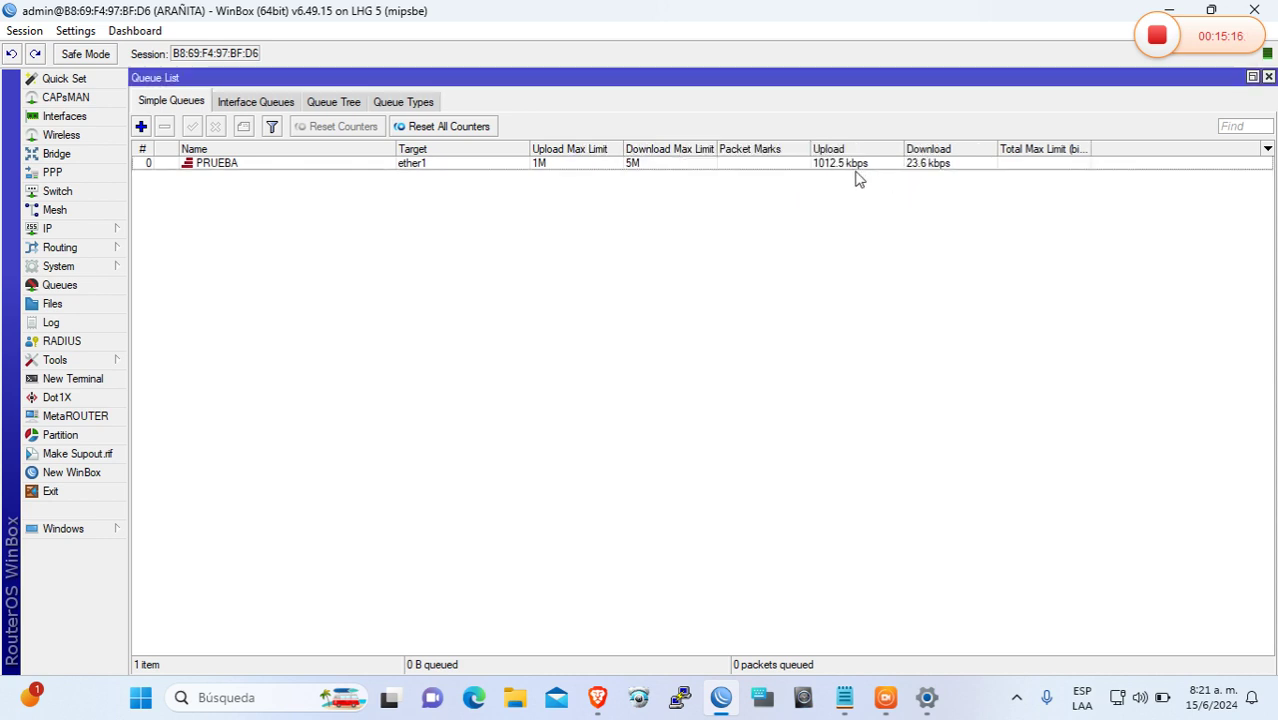
{"action": "left_click", "coordinate": [1252, 77]}
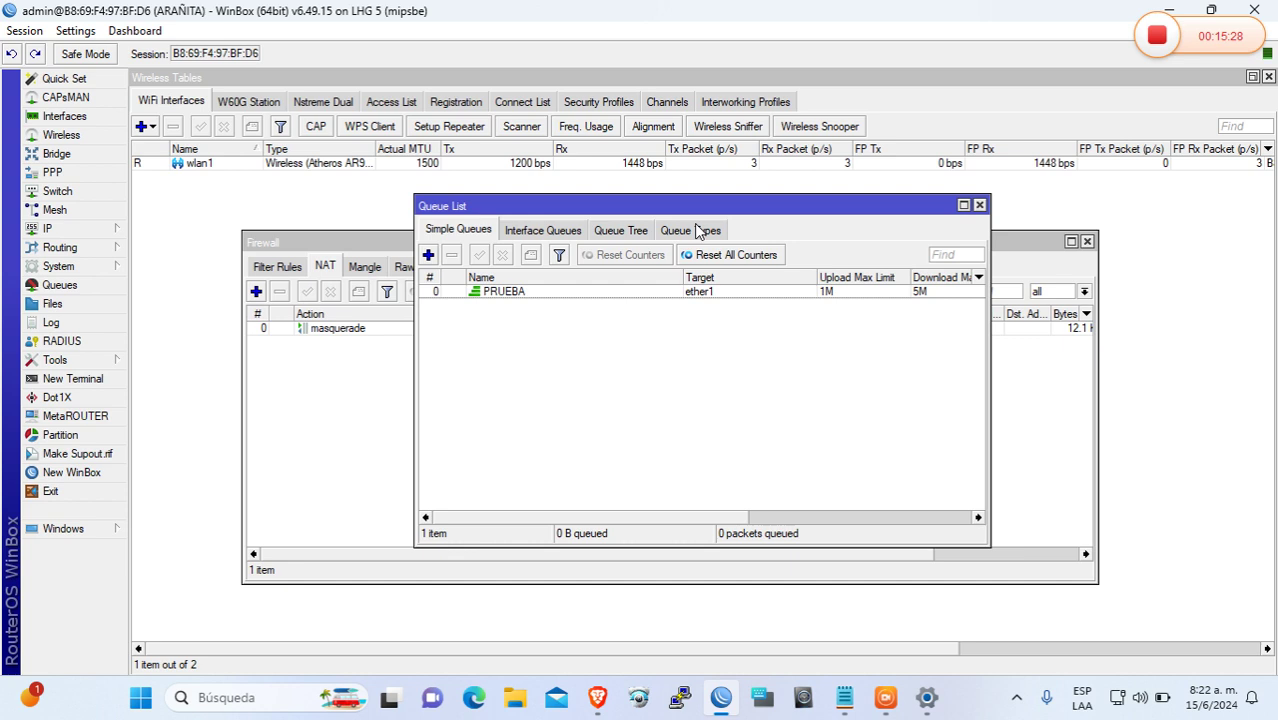
Close the Queue List, Firewall and Wireless windows, then disable the dhcp1 DHCP server
{"action": "left_click", "coordinate": [979, 205]}
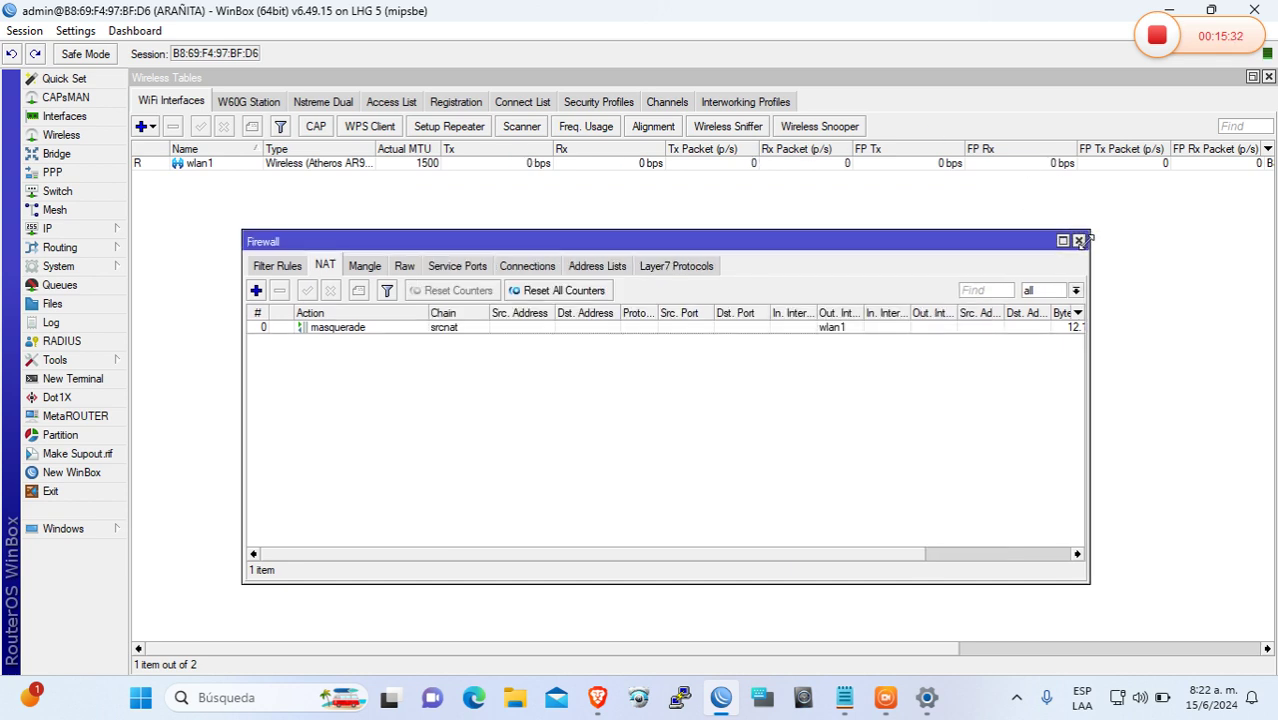
{"action": "left_click", "coordinate": [1086, 242]}
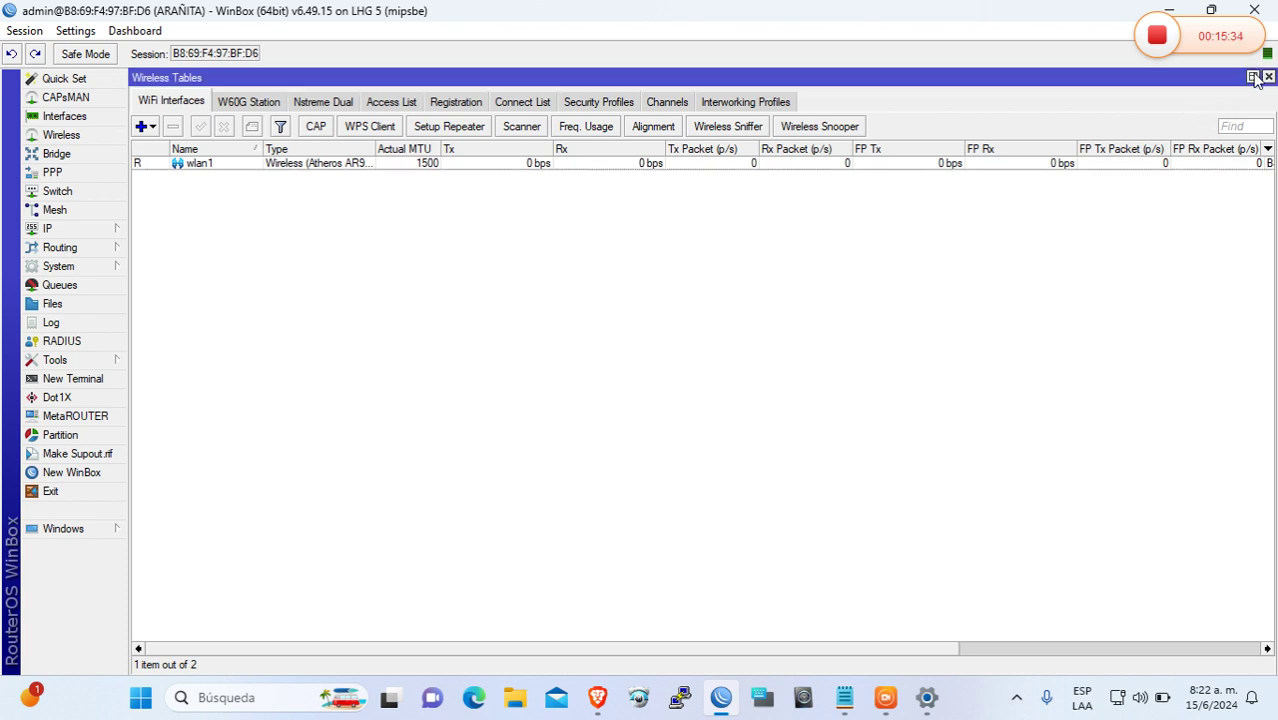
{"action": "left_click", "coordinate": [1268, 77]}
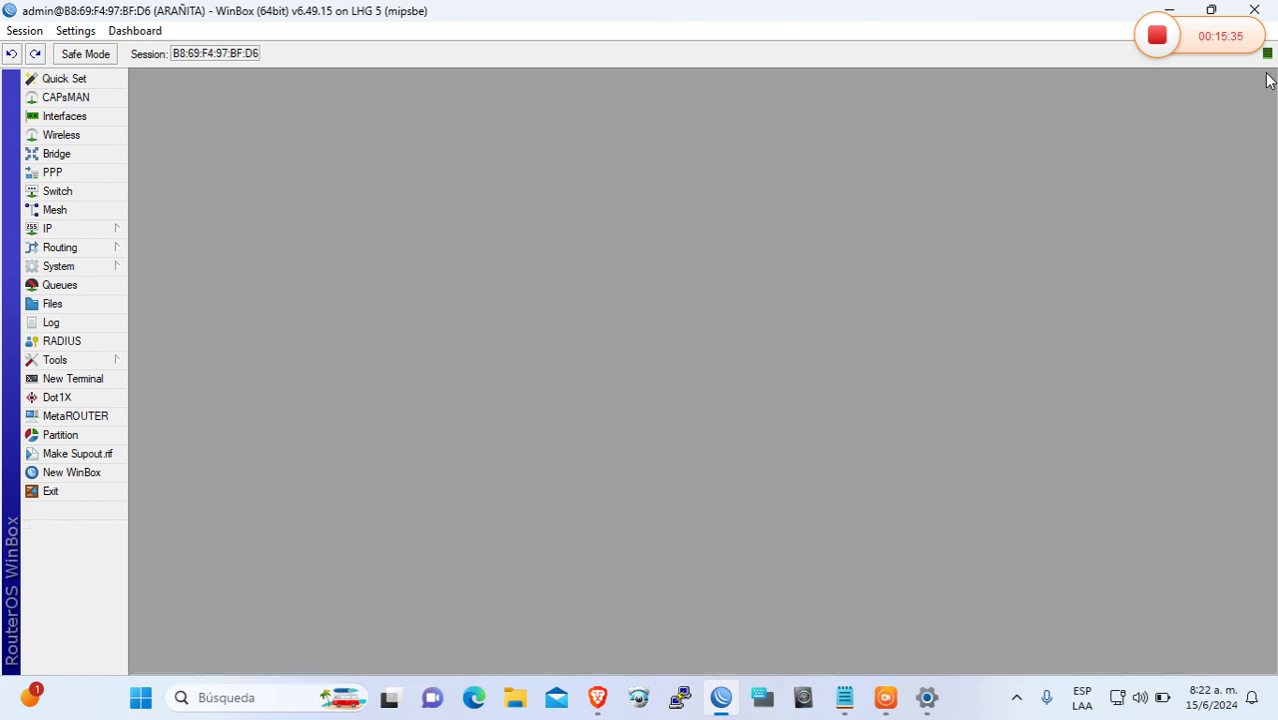
{"action": "left_click", "coordinate": [106, 234]}
{"action": "left_click", "coordinate": [208, 330]}
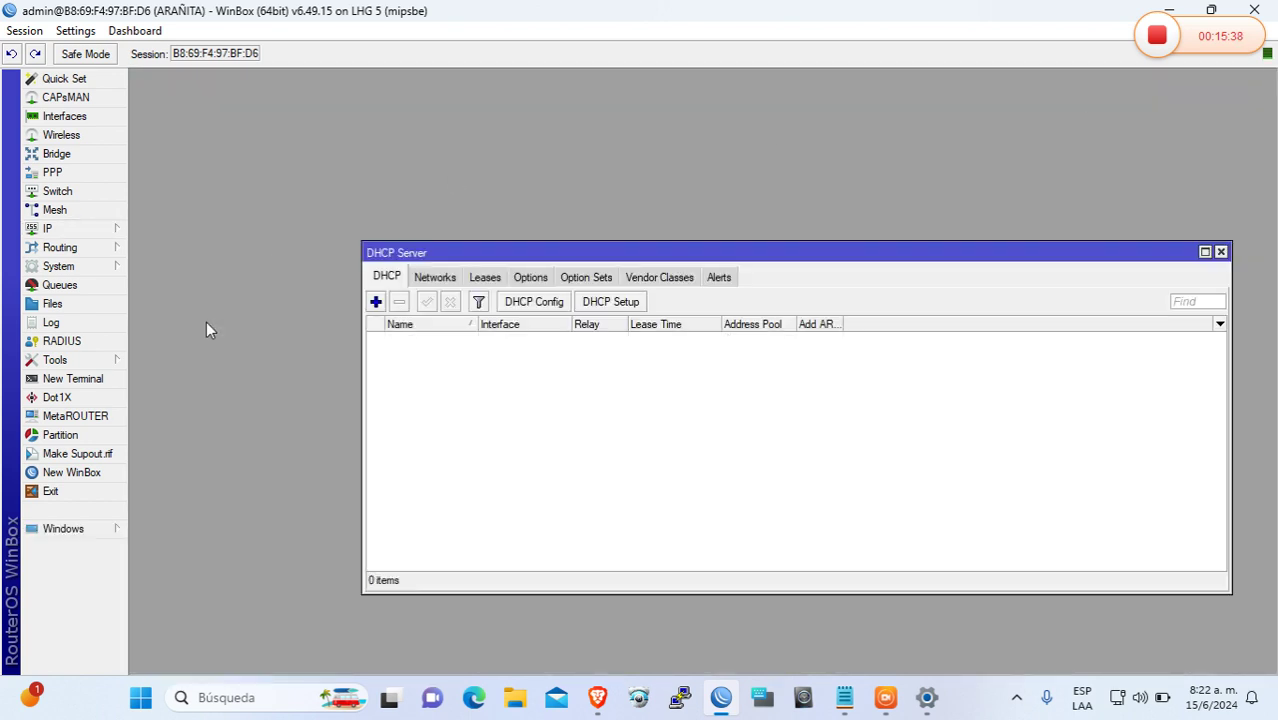
{"action": "left_click", "coordinate": [508, 341]}
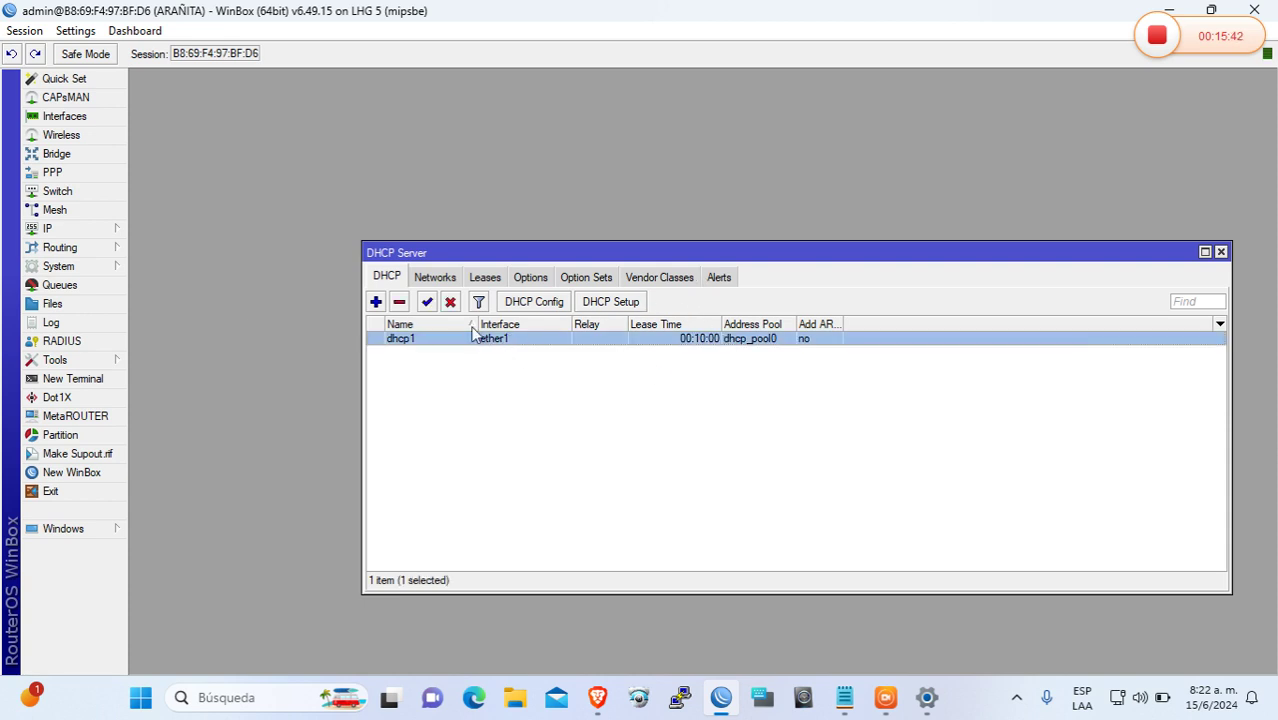
{"action": "left_click", "coordinate": [450, 303]}
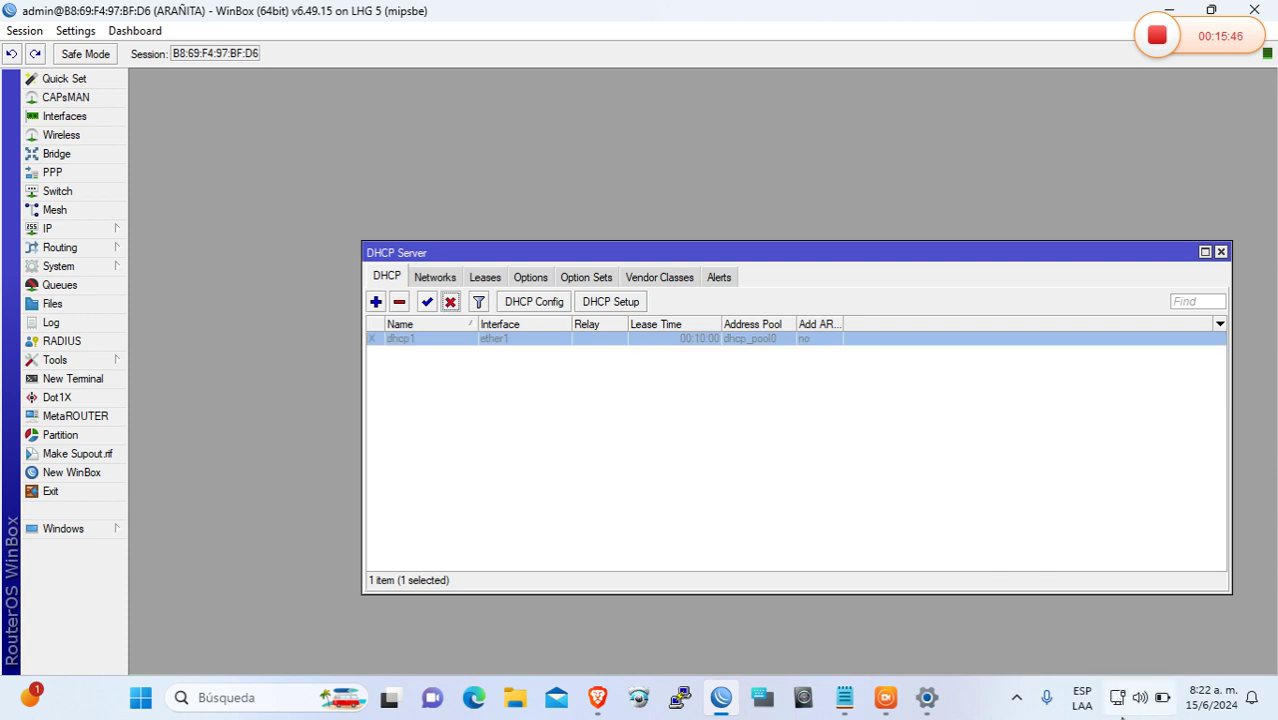
Show the PPP window's PPPoE Servers list
{"action": "mouse_move", "coordinate": [1121, 707]}
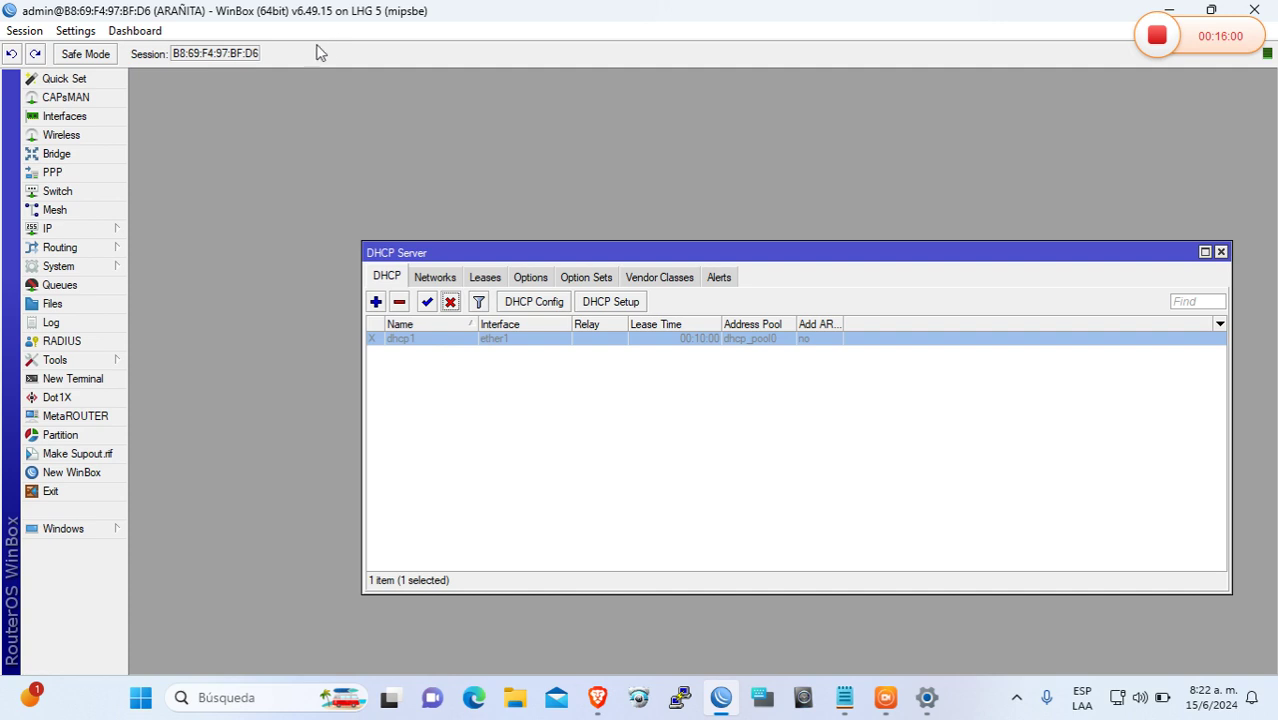
{"action": "left_click", "coordinate": [85, 178]}
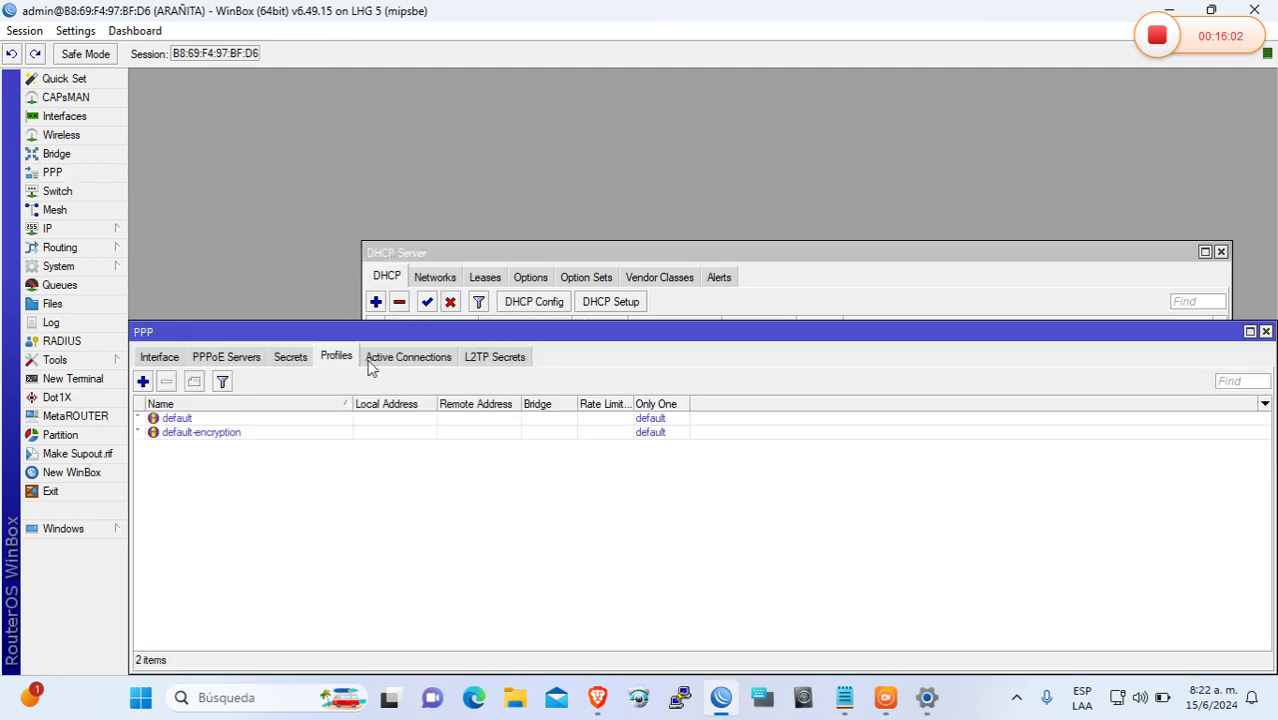
{"action": "left_click", "coordinate": [226, 358]}
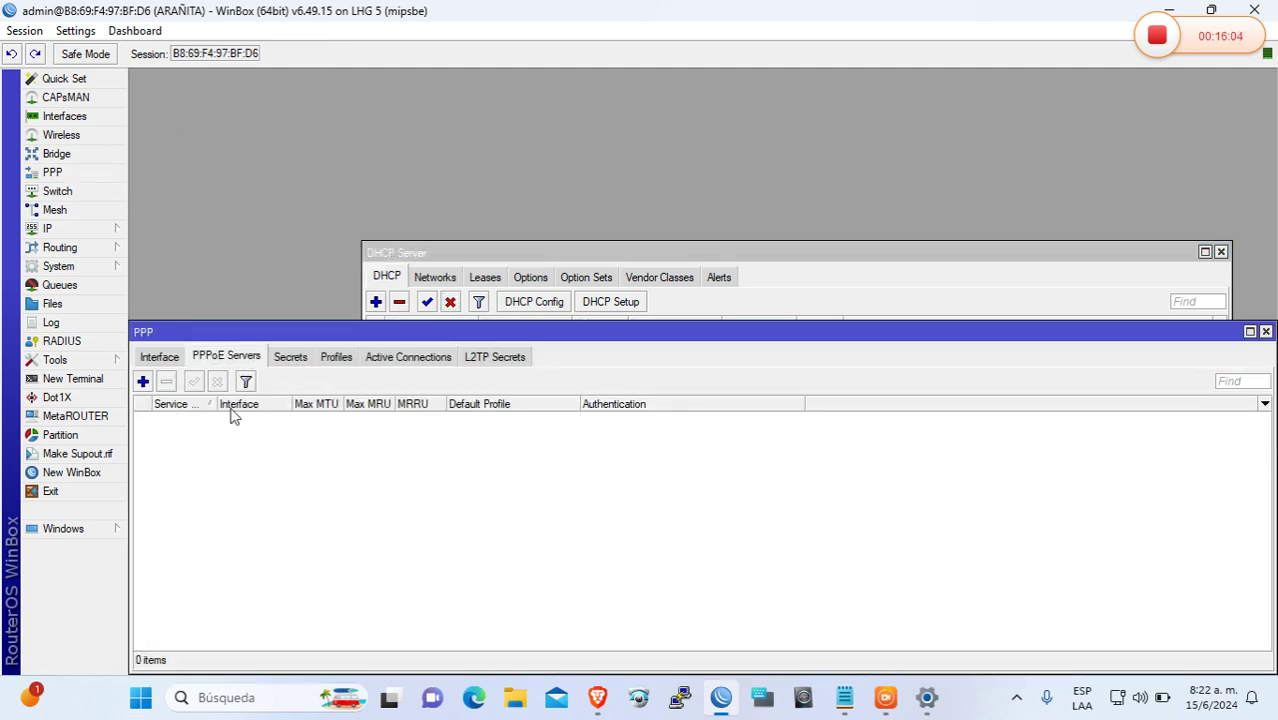
Add a PPPoE service named pppoe_services on interface ether1
{"action": "left_click", "coordinate": [143, 382]}
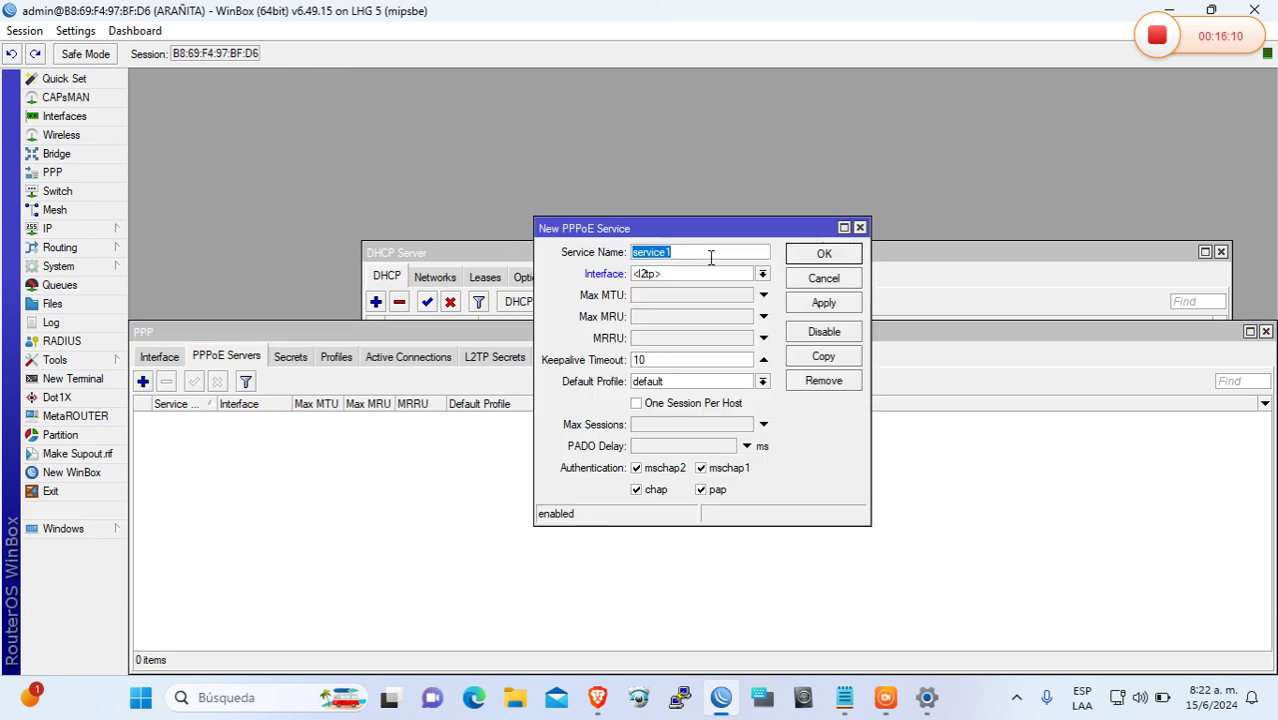
{"action": "type", "text": "ppp0"}
{"action": "key", "text": "BackSpace"}
{"action": "type", "text": "oe_services"}
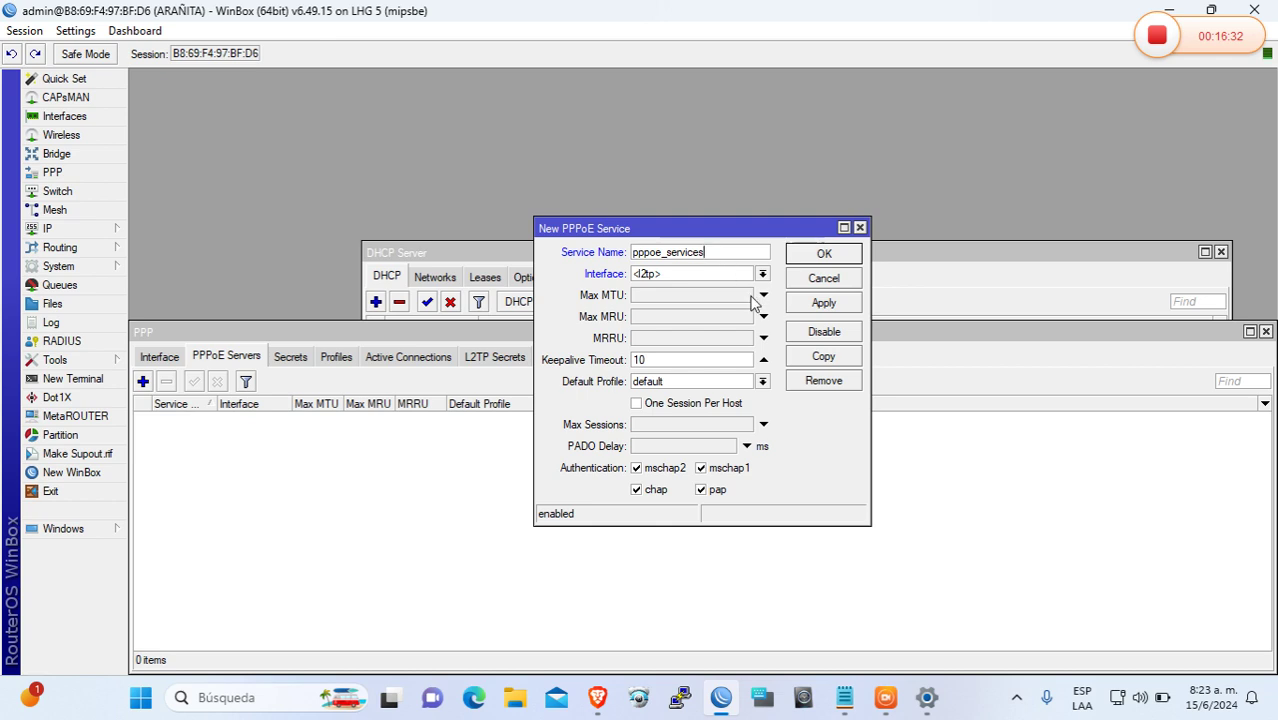
{"action": "left_click", "coordinate": [697, 279]}
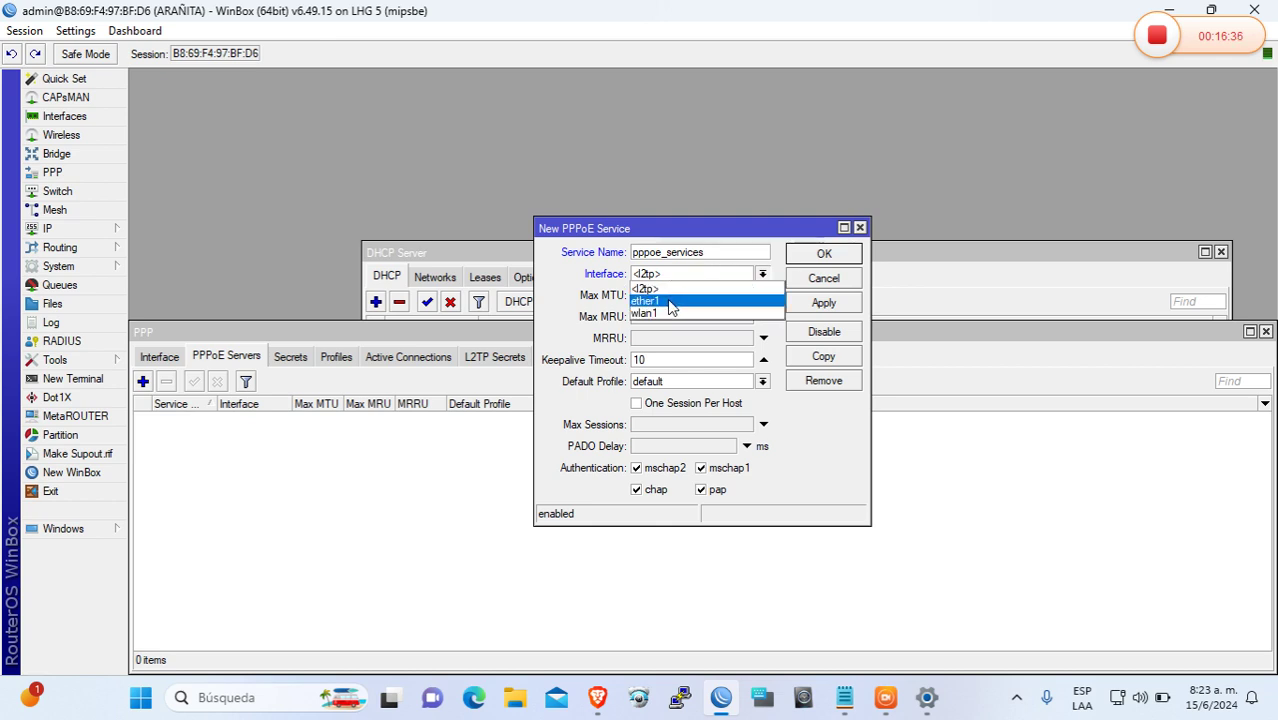
{"action": "left_click", "coordinate": [673, 301]}
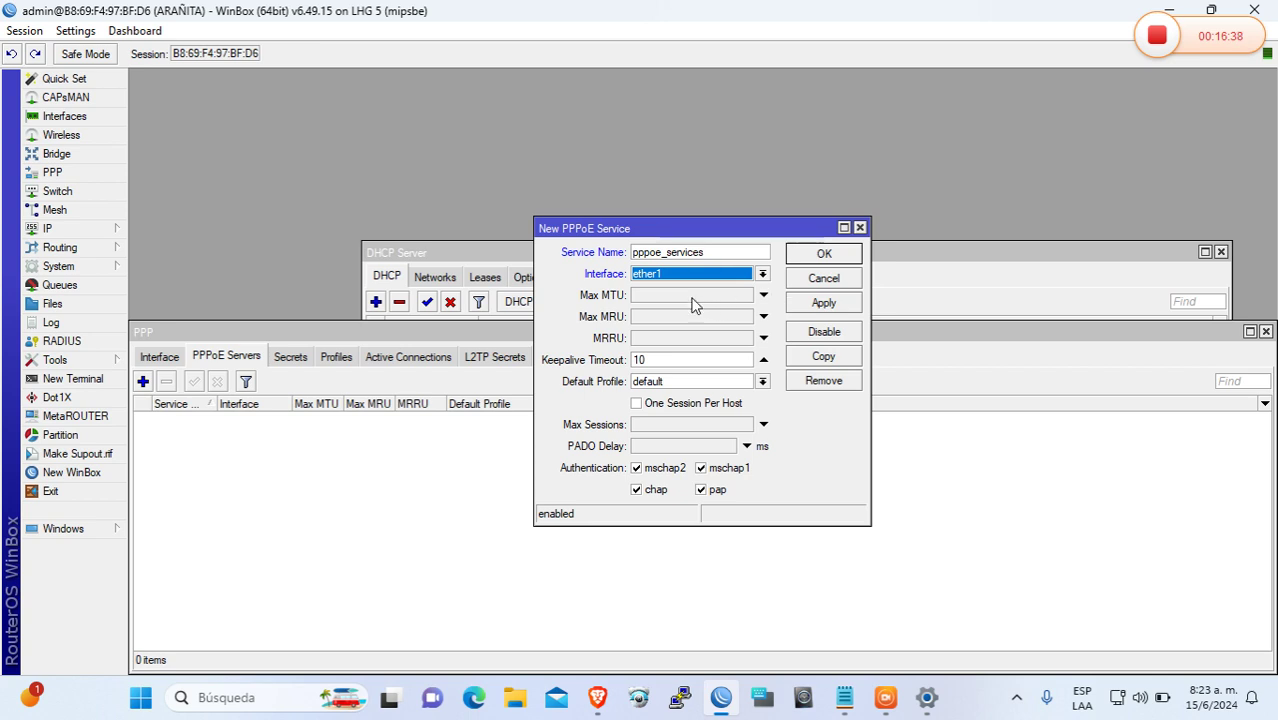
Set its max MTU and MRU to 1480, enable one session per host, and save
{"action": "left_click", "coordinate": [657, 298]}
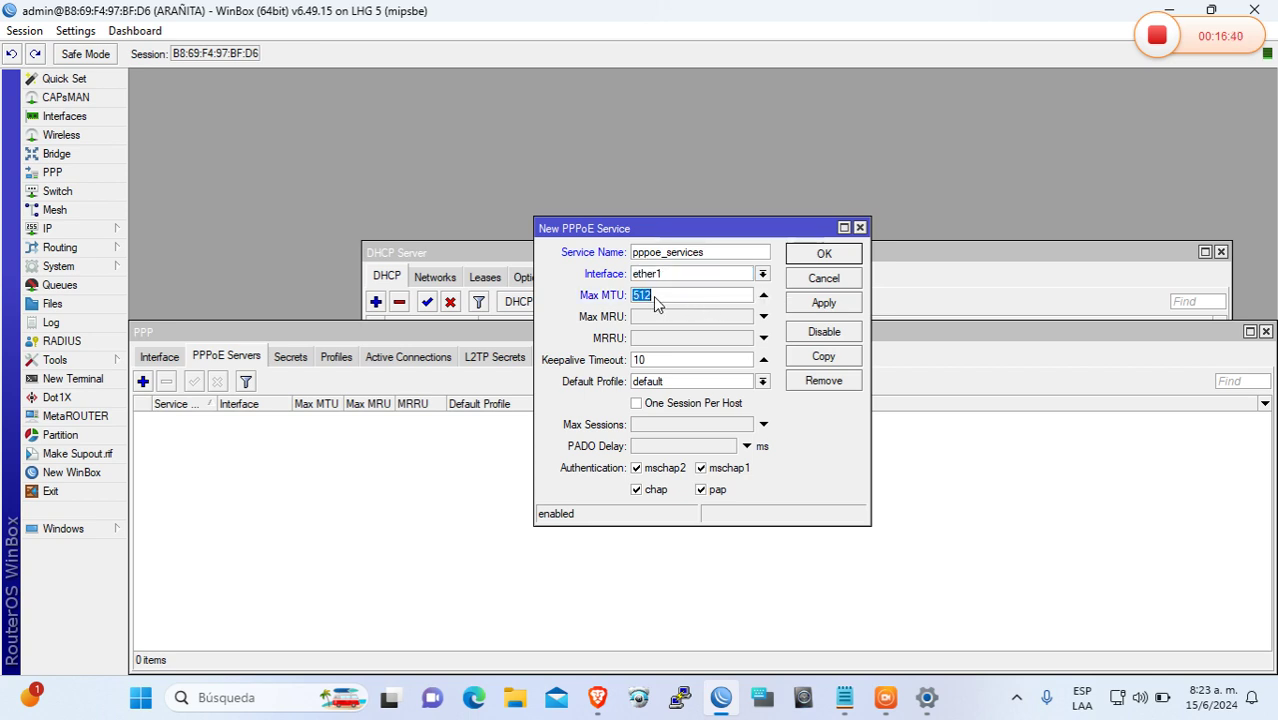
{"action": "type", "text": "1480"}
{"action": "left_click", "coordinate": [665, 322]}
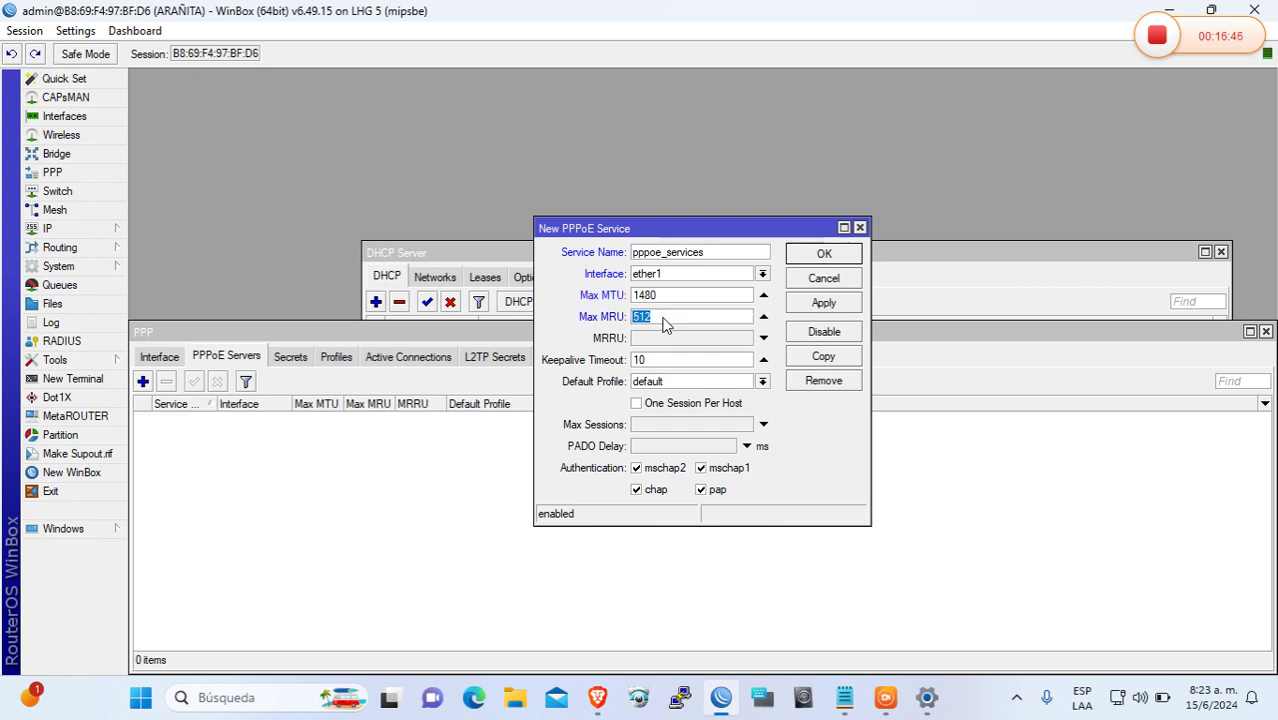
{"action": "type", "text": "1480"}
{"action": "left_click", "coordinate": [638, 404]}
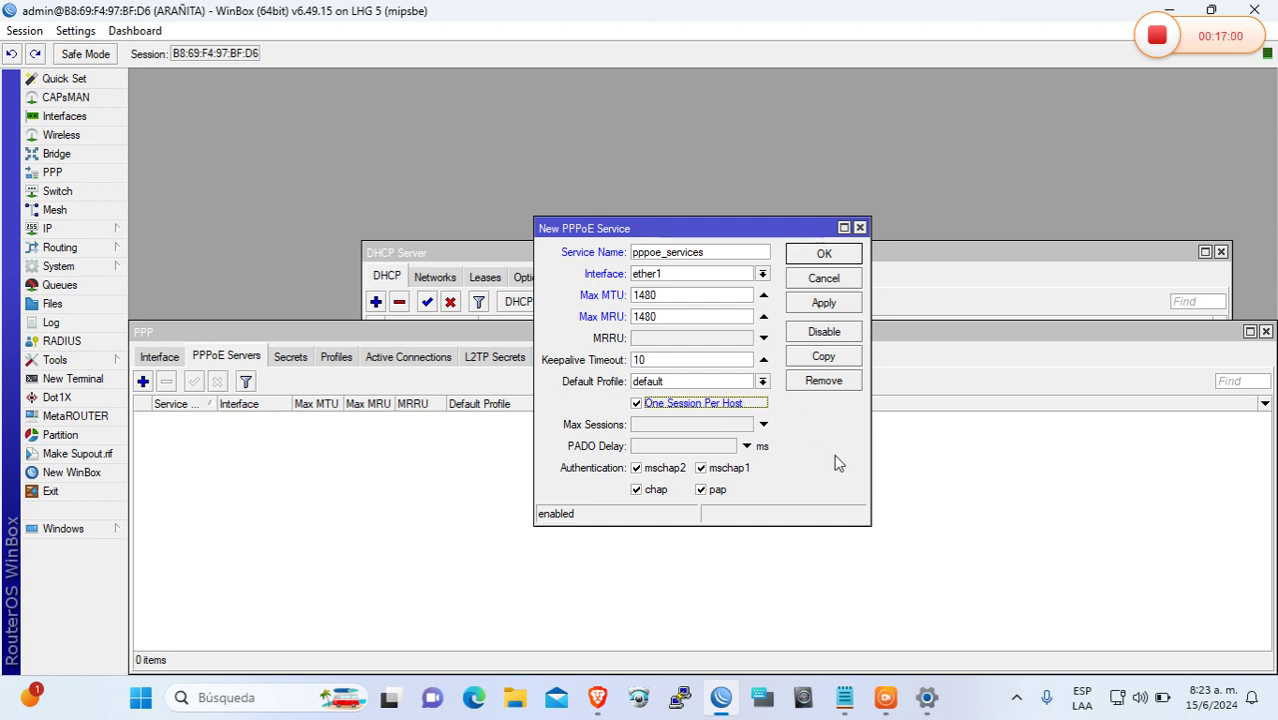
{"action": "left_click", "coordinate": [817, 306]}
{"action": "left_click", "coordinate": [823, 256]}
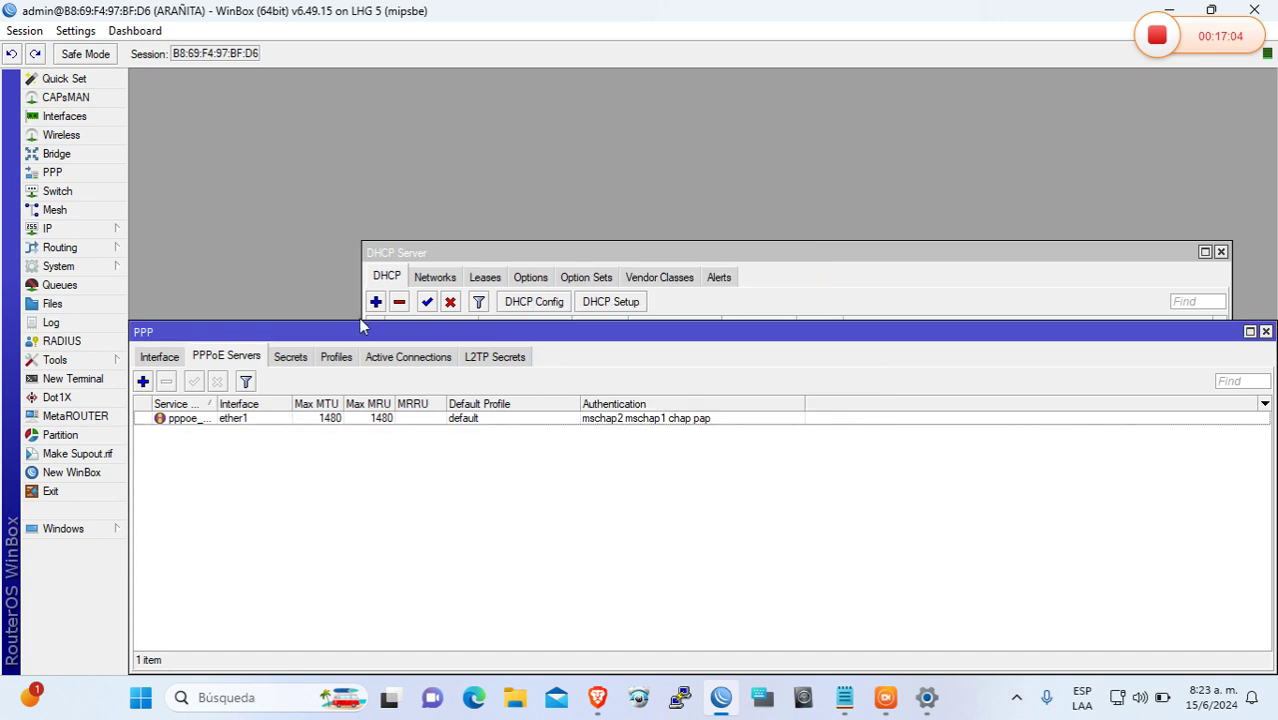
Add a PPP secret named pc and enter its password
{"action": "left_click", "coordinate": [290, 357]}
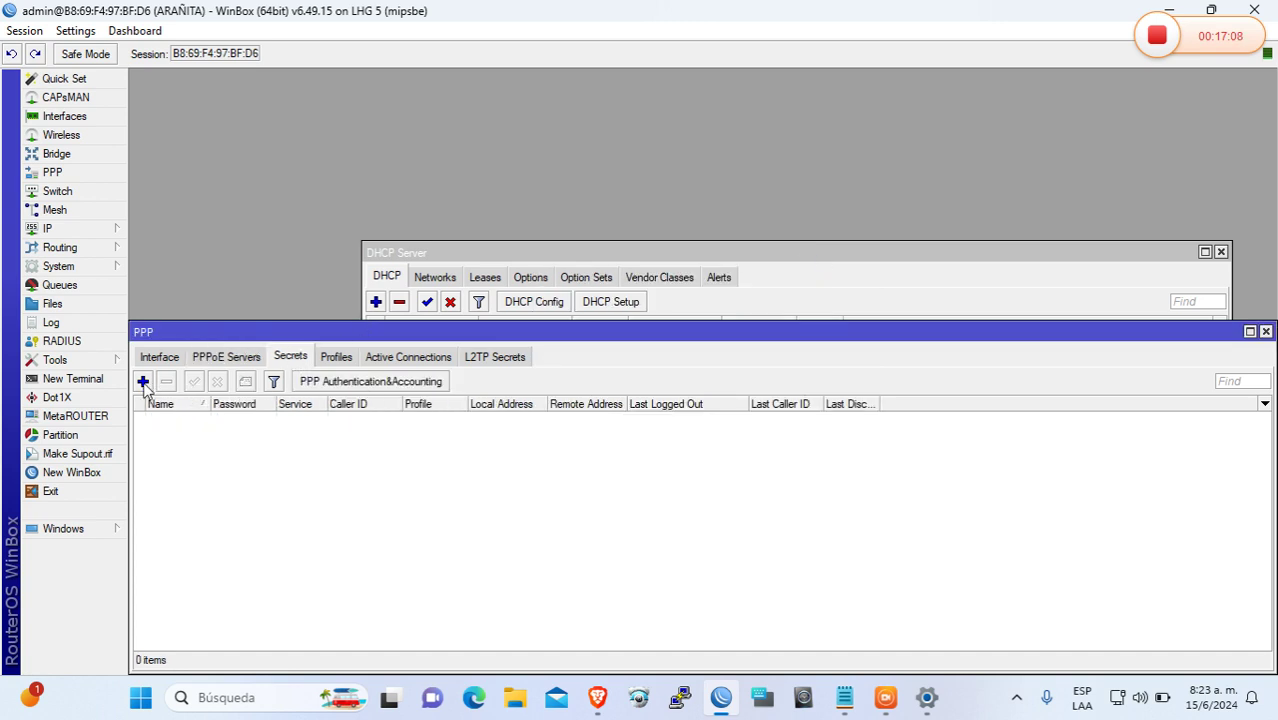
{"action": "left_click", "coordinate": [143, 382]}
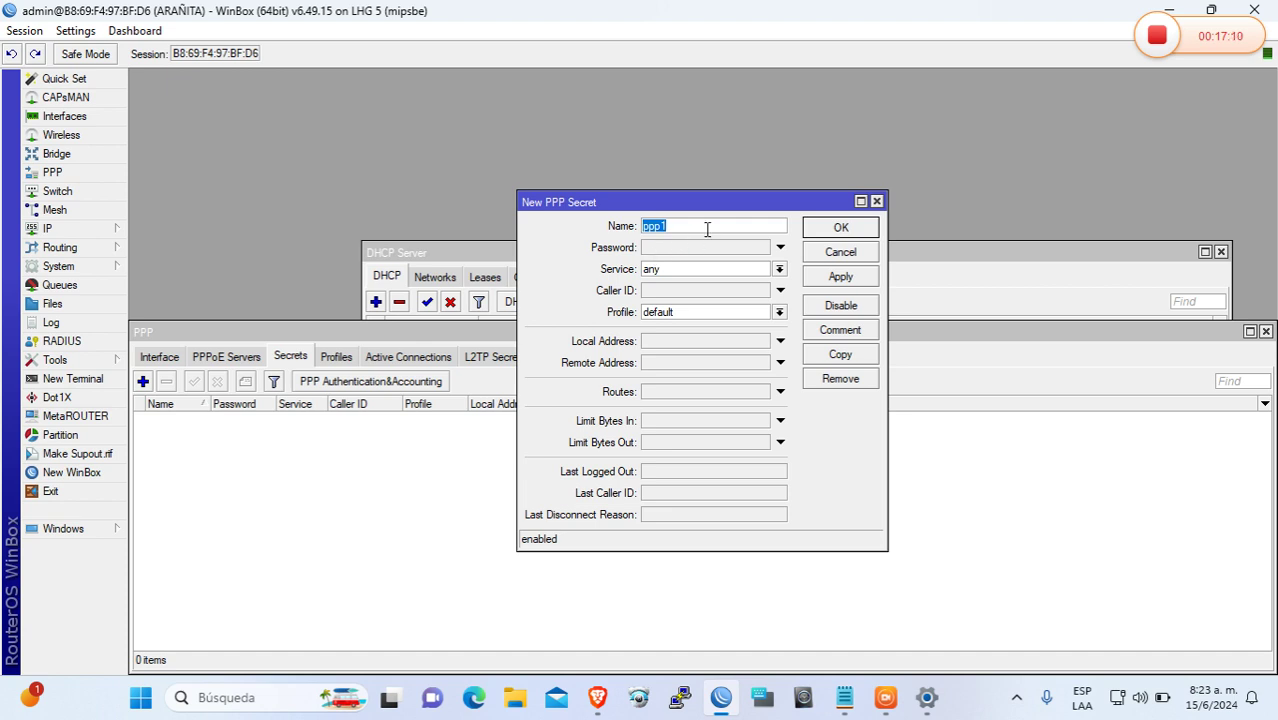
{"action": "type", "text": "pc"}
{"action": "left_click", "coordinate": [735, 252]}
{"action": "left_click", "coordinate": [735, 252]}
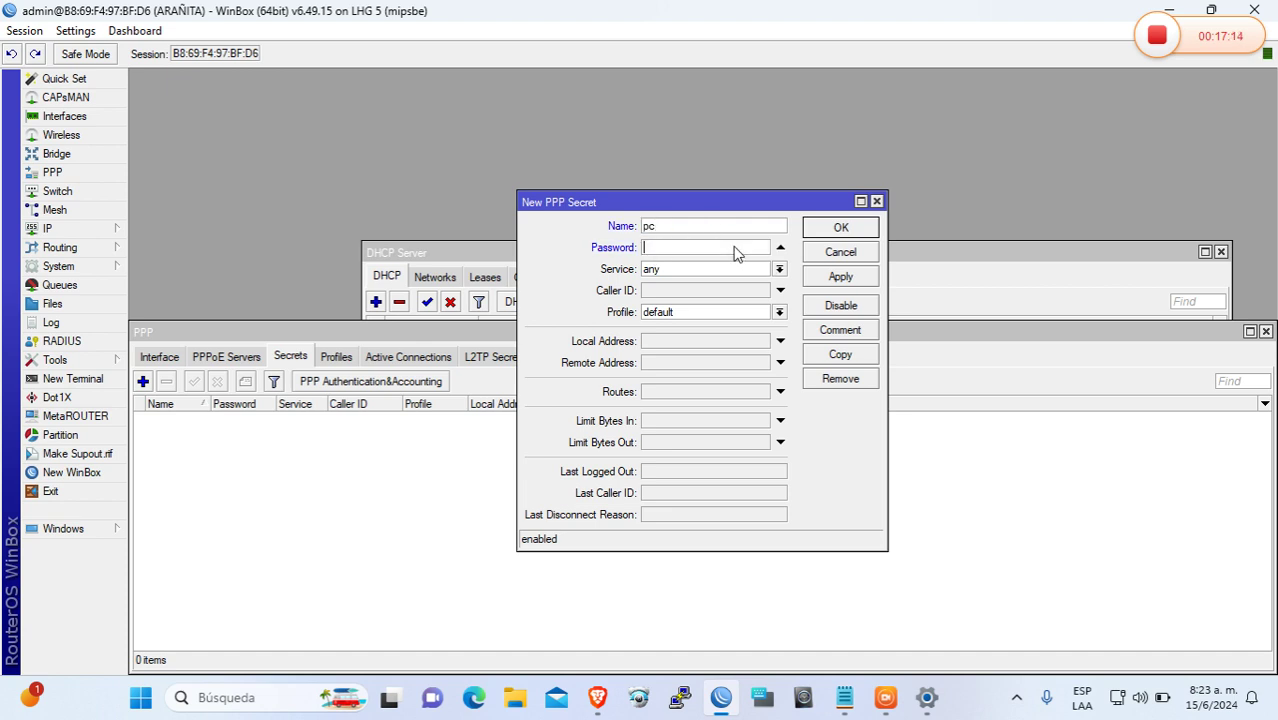
{"action": "type", "text": "1234"}
Restrict secret pc to the pppoe service with the default profile and save it
{"action": "left_click", "coordinate": [712, 270]}
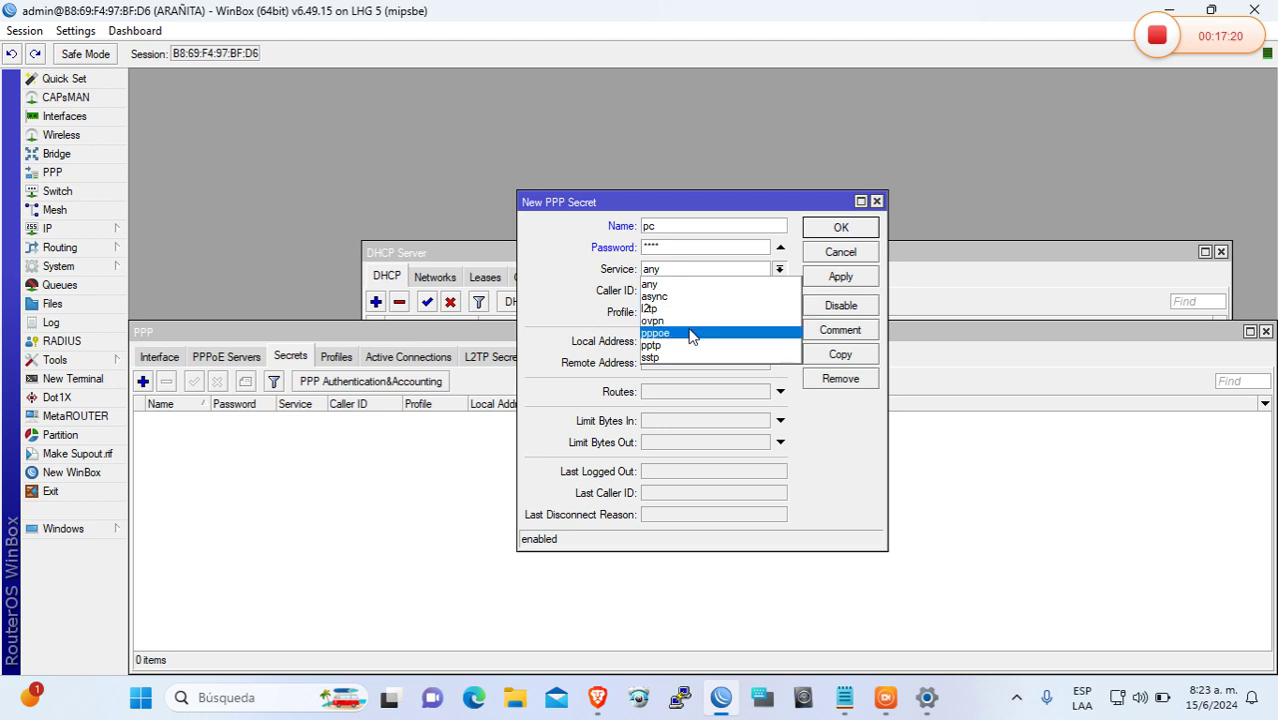
{"action": "left_click", "coordinate": [690, 331]}
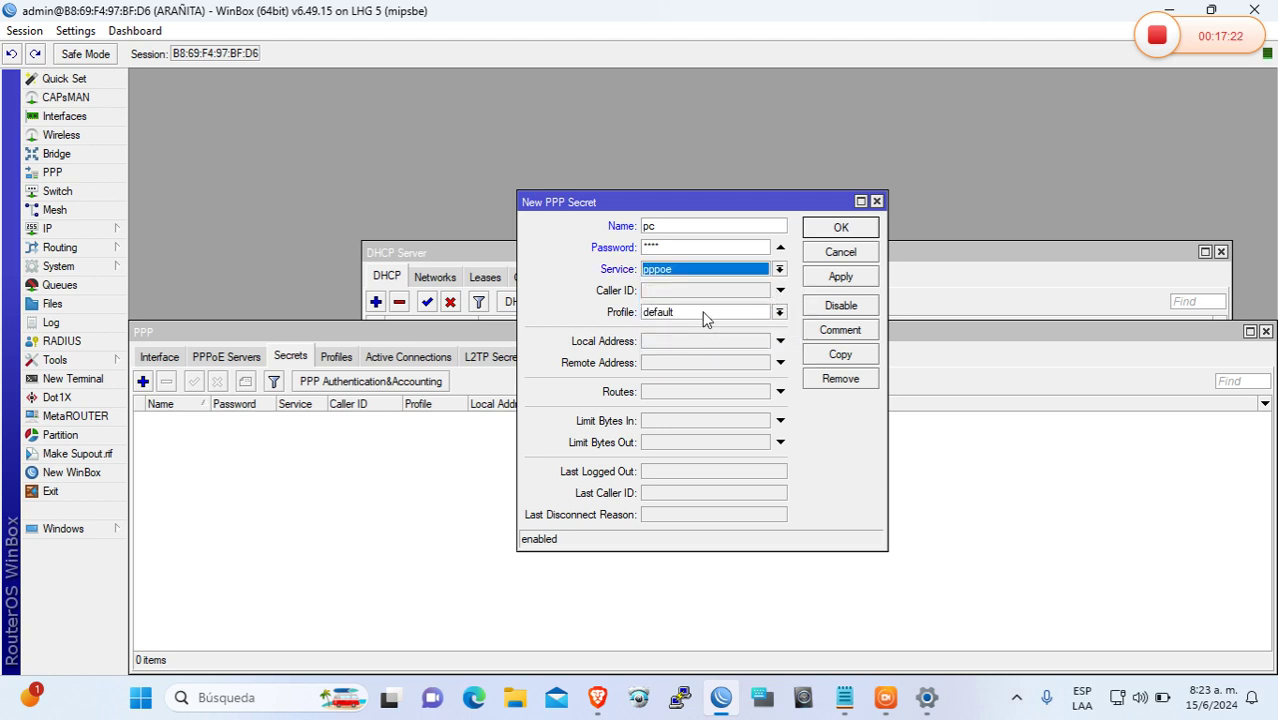
{"action": "left_click", "coordinate": [705, 314]}
{"action": "left_click", "coordinate": [703, 327]}
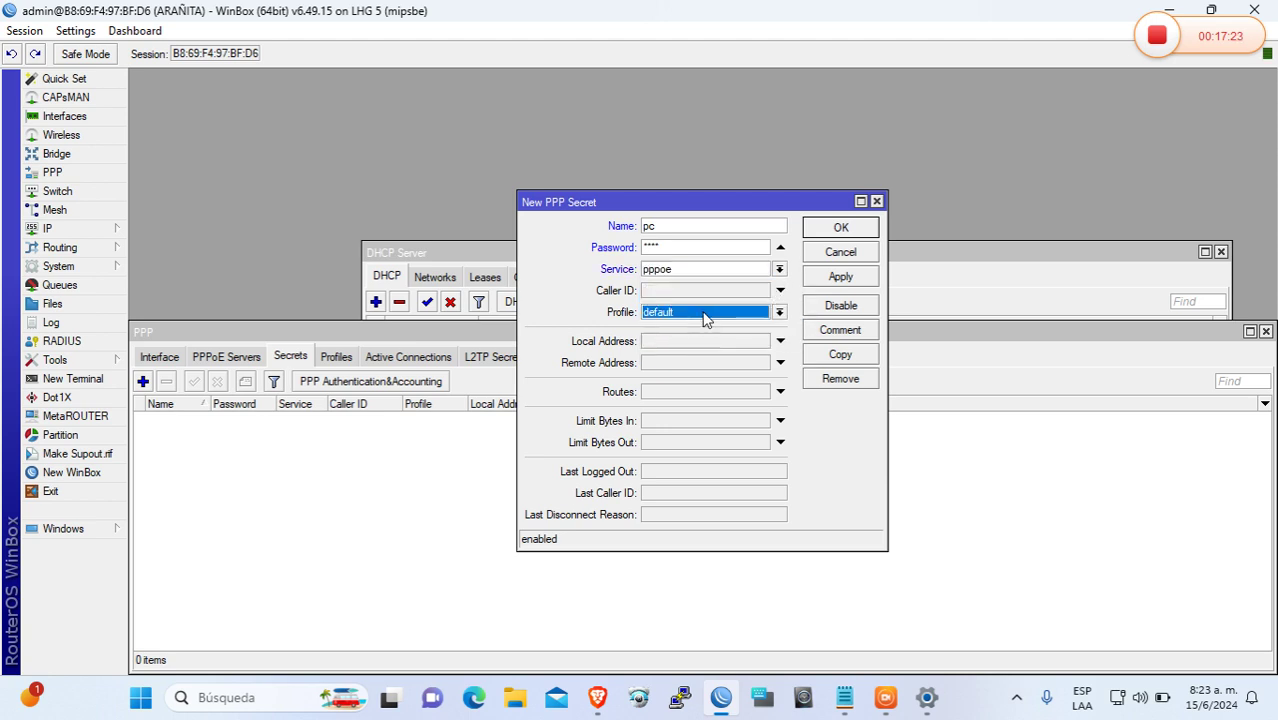
{"action": "left_click", "coordinate": [829, 285]}
{"action": "left_click", "coordinate": [822, 228]}
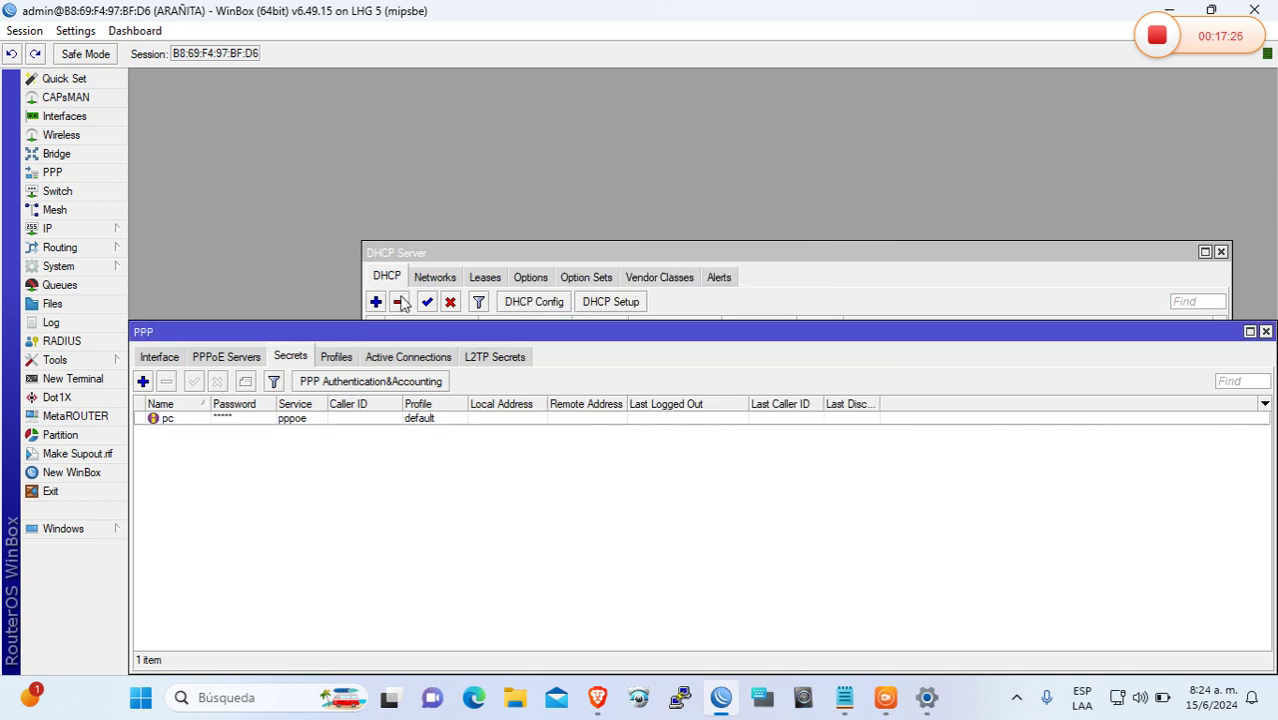
{"action": "left_click", "coordinate": [344, 358]}
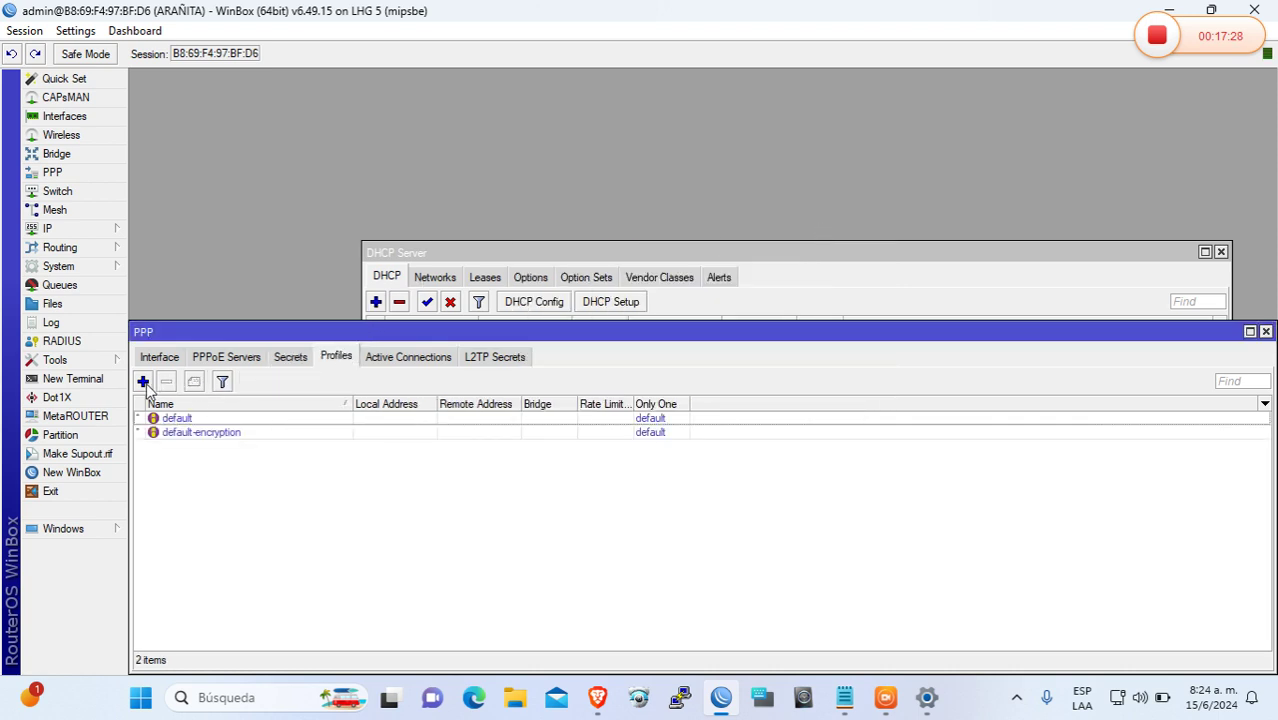
Create a new PPP profile named 'PLan De 5M'
{"action": "left_click", "coordinate": [143, 382]}
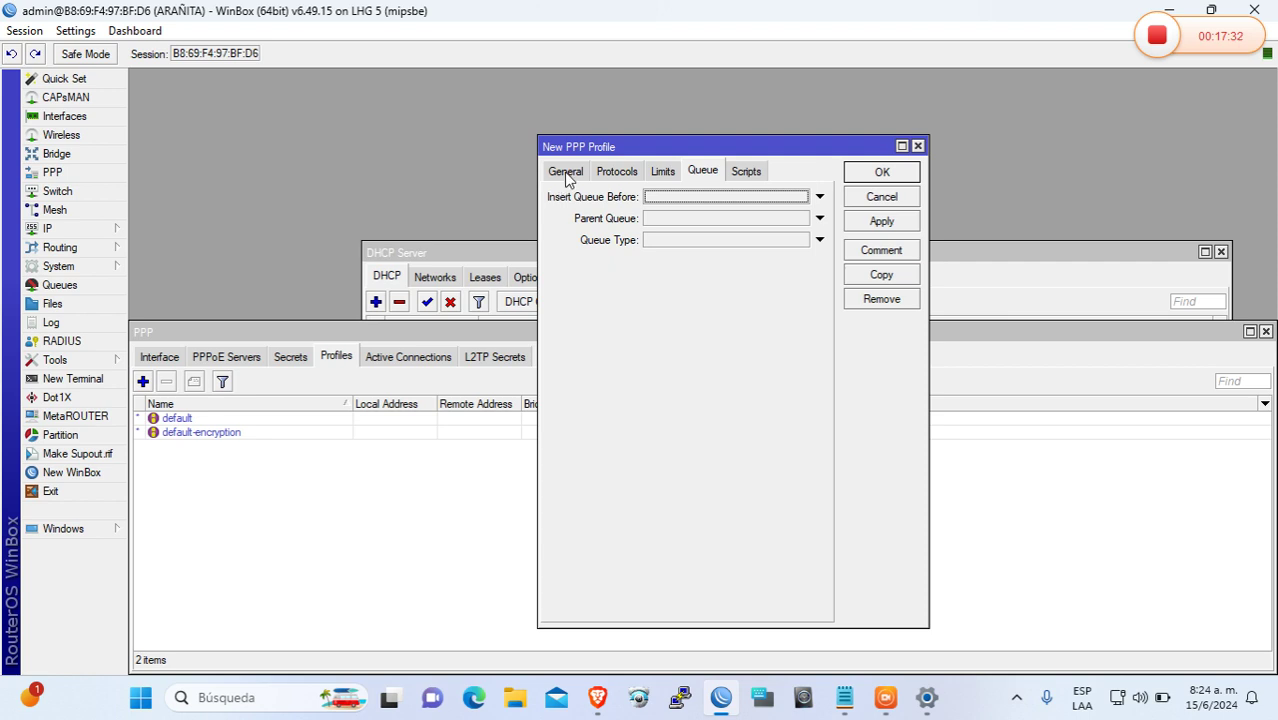
{"action": "left_click", "coordinate": [565, 172]}
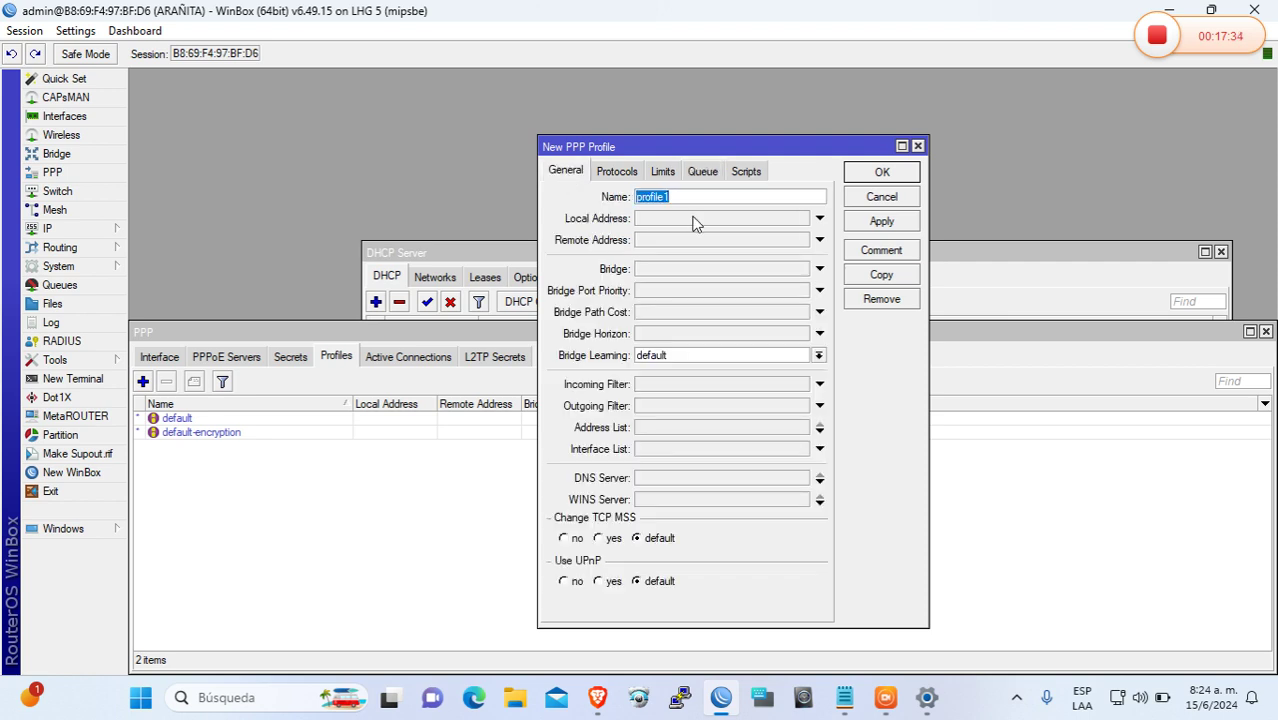
{"action": "type", "text": "PLan De 5M"}
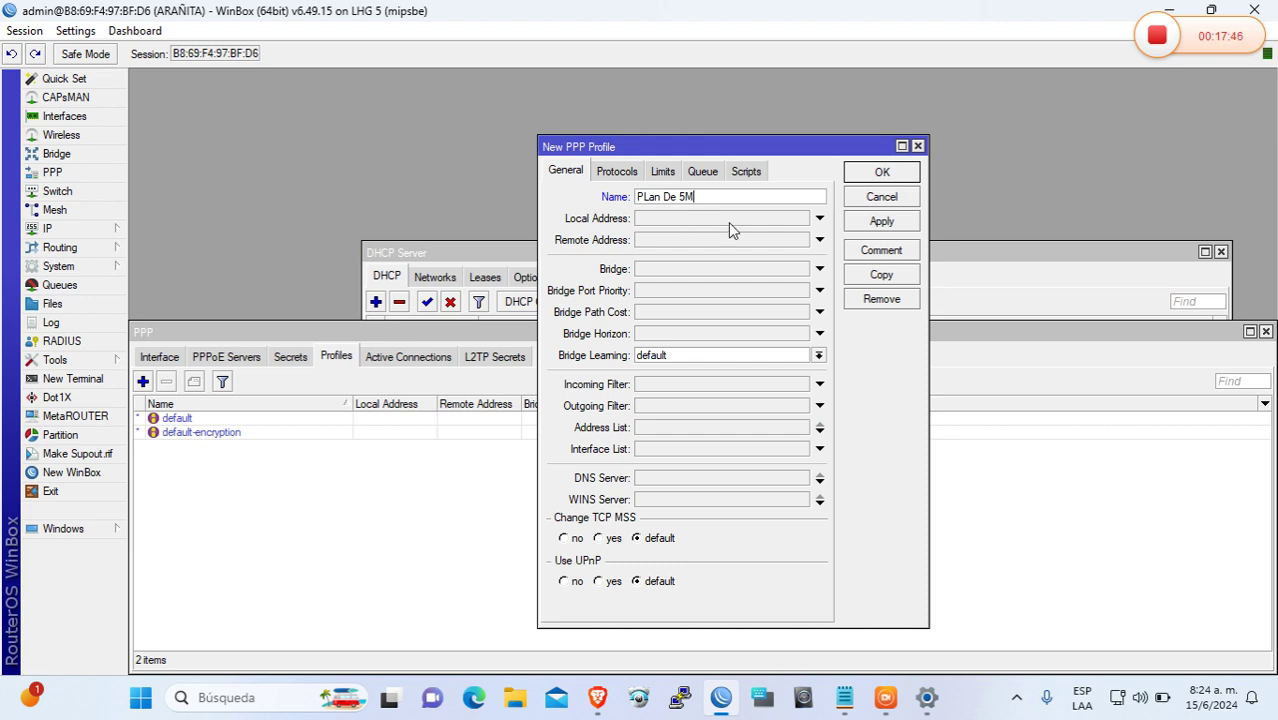
Set the profile's local and remote addresses both to dhcp_pool0
{"action": "left_click", "coordinate": [731, 224]}
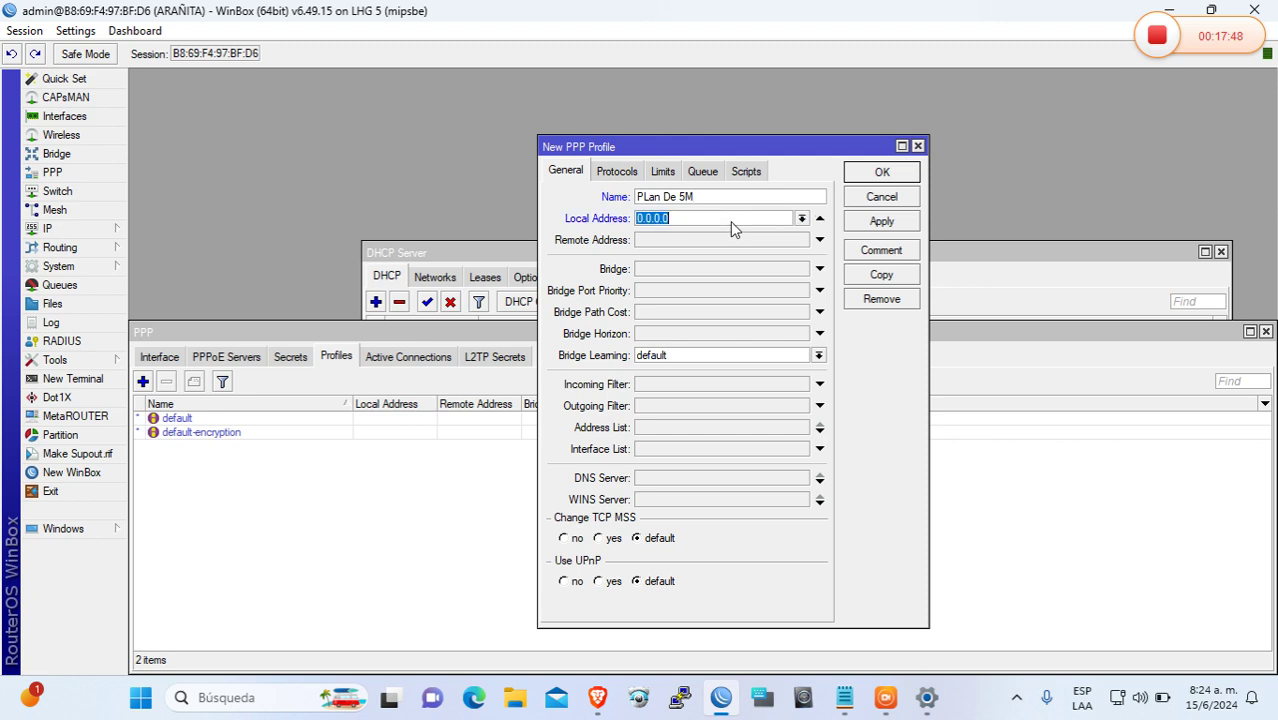
{"action": "left_click", "coordinate": [802, 220]}
{"action": "left_click", "coordinate": [783, 237]}
{"action": "left_click", "coordinate": [760, 242]}
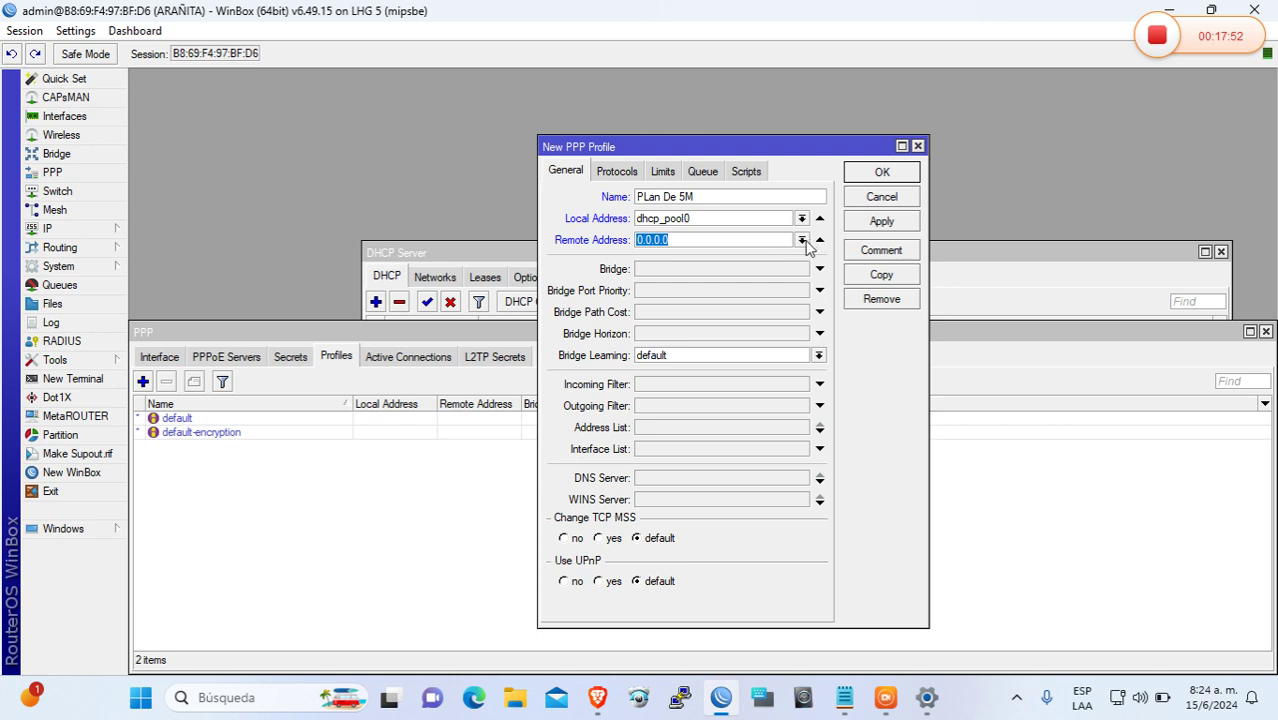
{"action": "left_click", "coordinate": [802, 241]}
{"action": "left_click", "coordinate": [766, 258]}
{"action": "left_click", "coordinate": [666, 171]}
{"action": "left_click", "coordinate": [645, 250]}
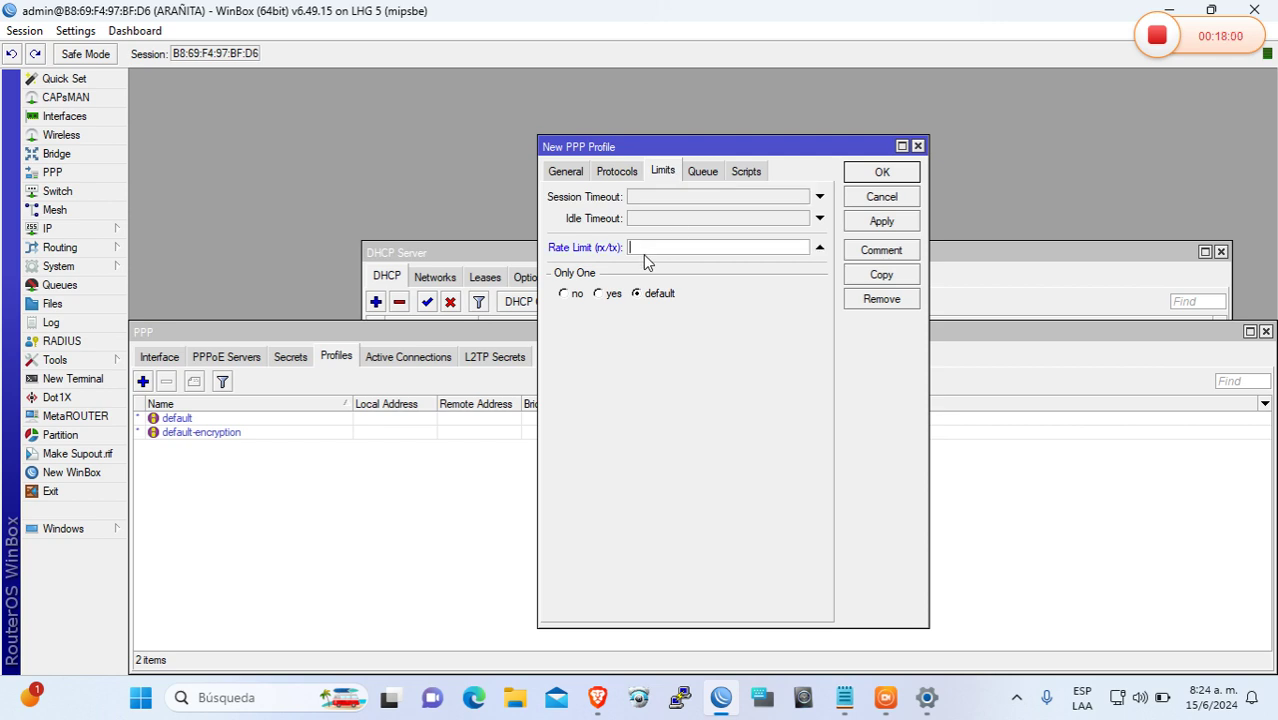
Give PLan De 5M rate limit 2m/5m 3m/8m 2m/7m 10/10 6 700k/700k, set Only One, and save
{"action": "type", "text": "2m/5m"}
{"action": "type", "text": "3m/8m"}
{"action": "type", "text": "2m/7m "}
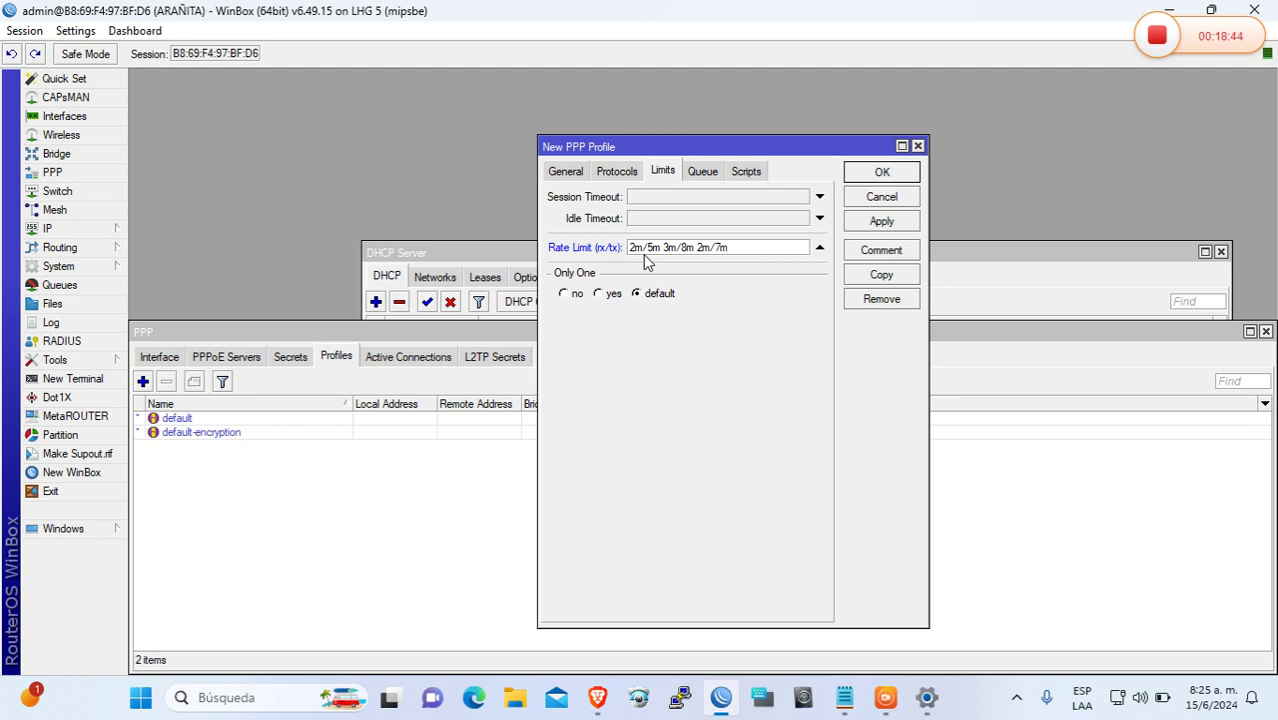
{"action": "type", "text": "10/10 6"}
{"action": "type", "text": "700k/700"}
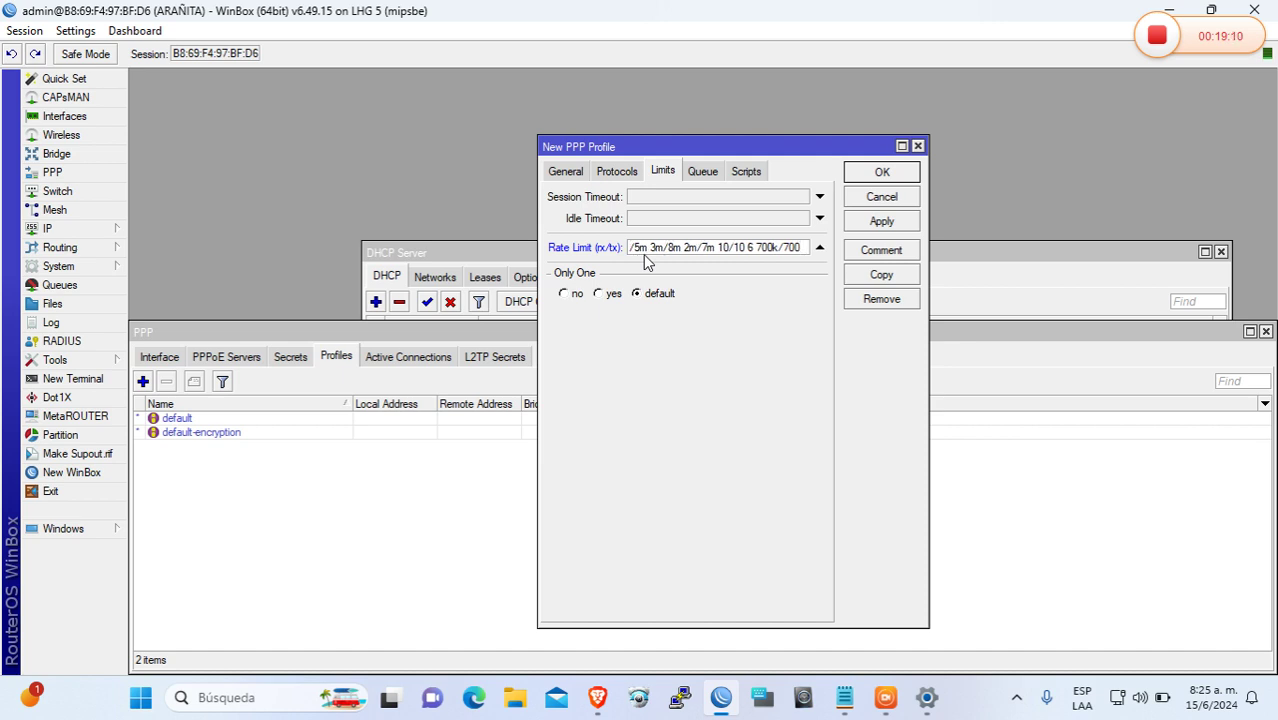
{"action": "type", "text": "k"}
{"action": "left_click", "coordinate": [604, 295]}
{"action": "left_click", "coordinate": [878, 224]}
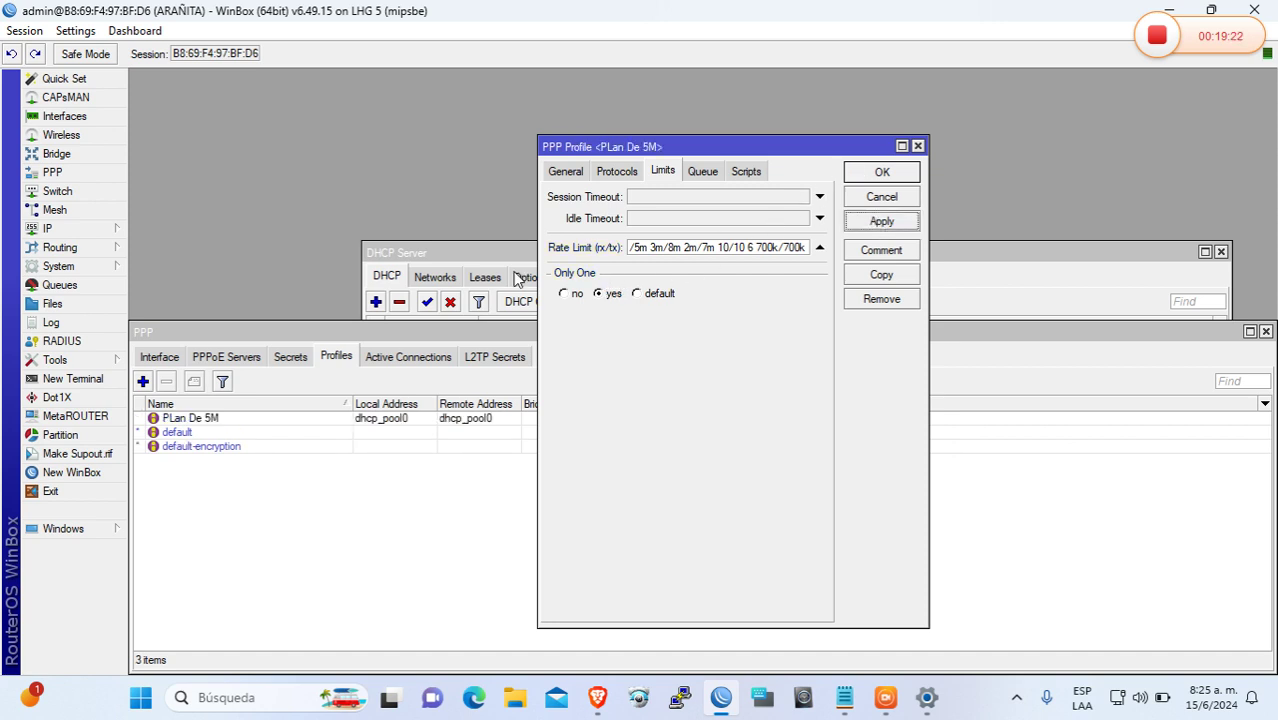
{"action": "left_click", "coordinate": [107, 287]}
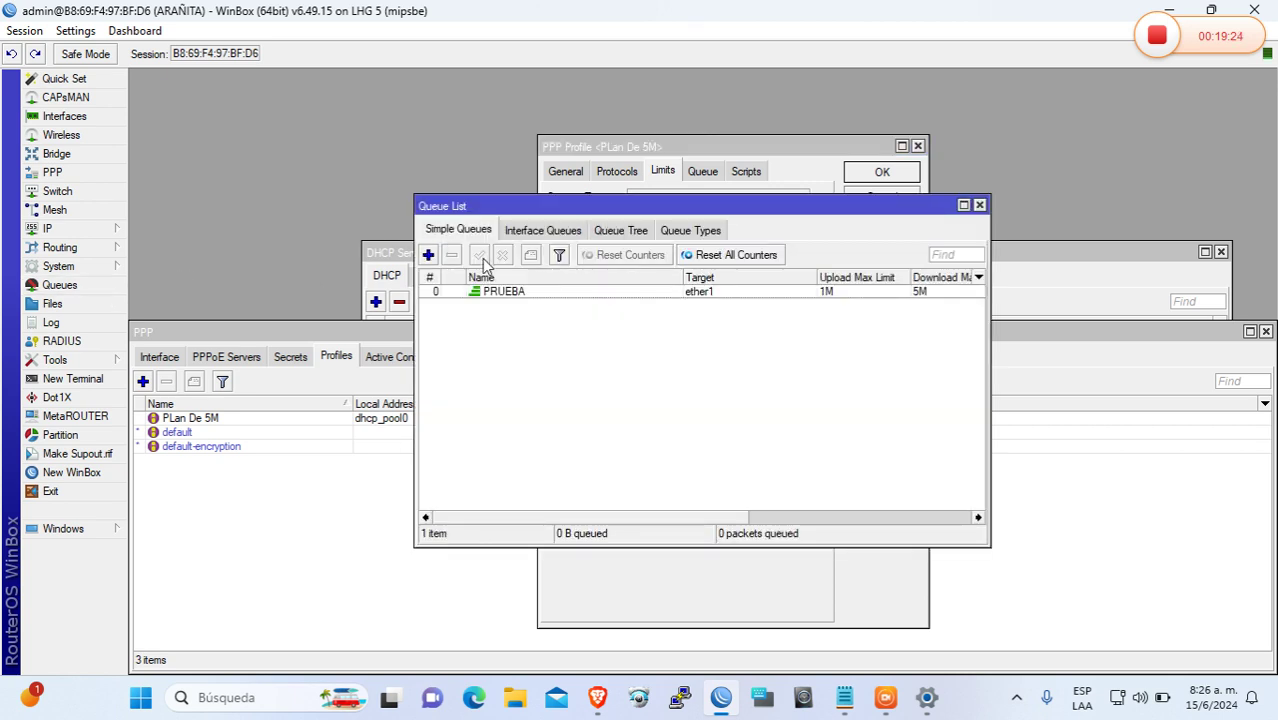
Create a new simple queue named COLA PADRE targeting 192.168.5.0/24
{"action": "left_click", "coordinate": [428, 254]}
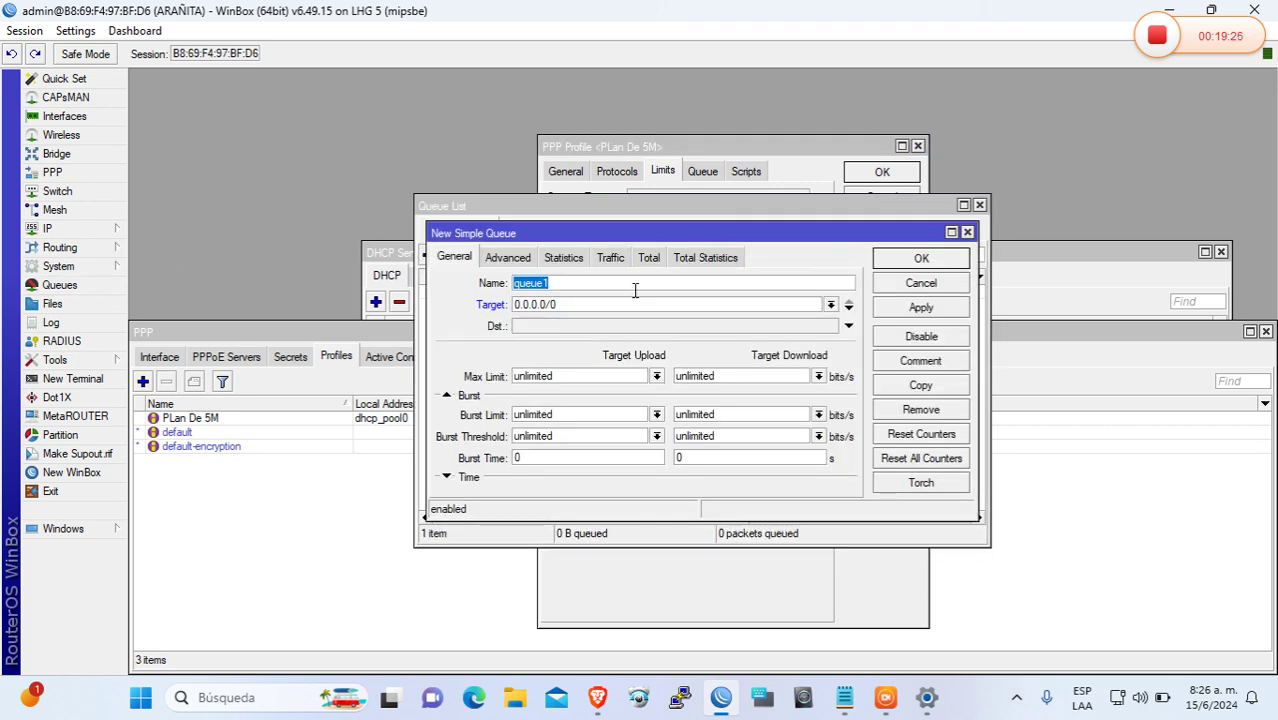
{"action": "type", "text": "p"}
{"action": "key", "text": "BackSpace"}
{"action": "type", "text": "COLA PADRE"}
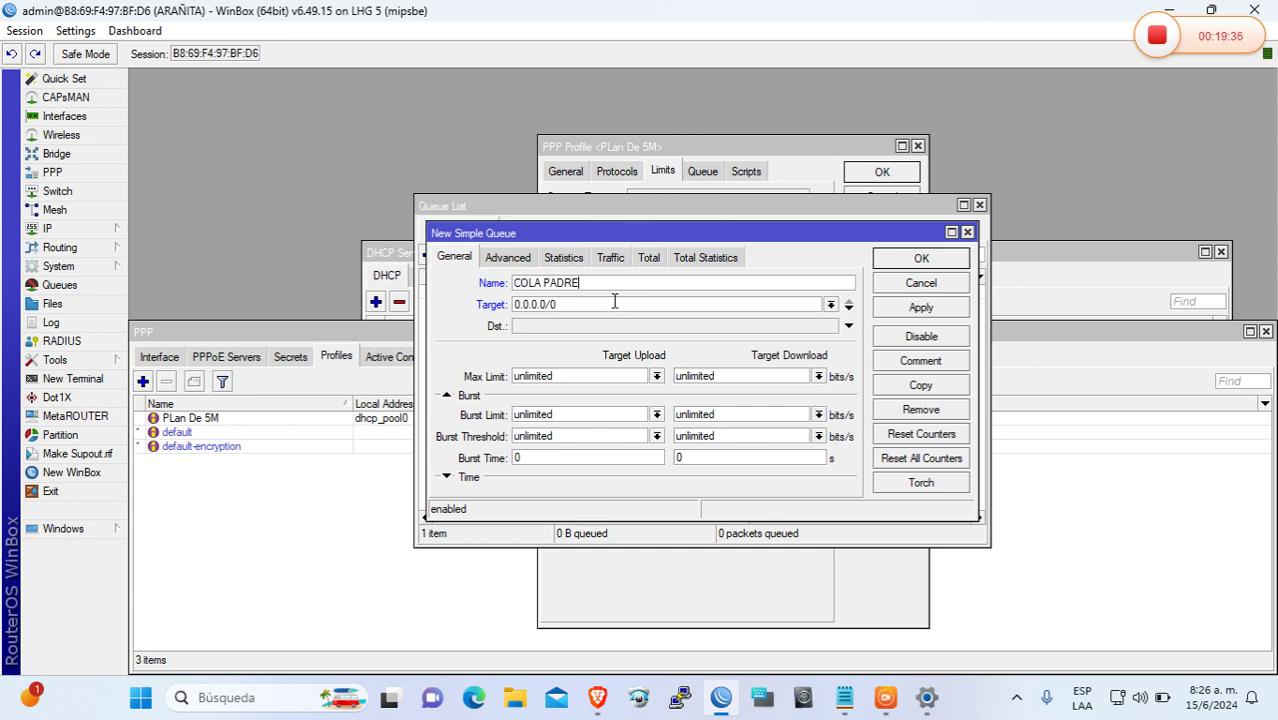
{"action": "key", "text": "Tab"}
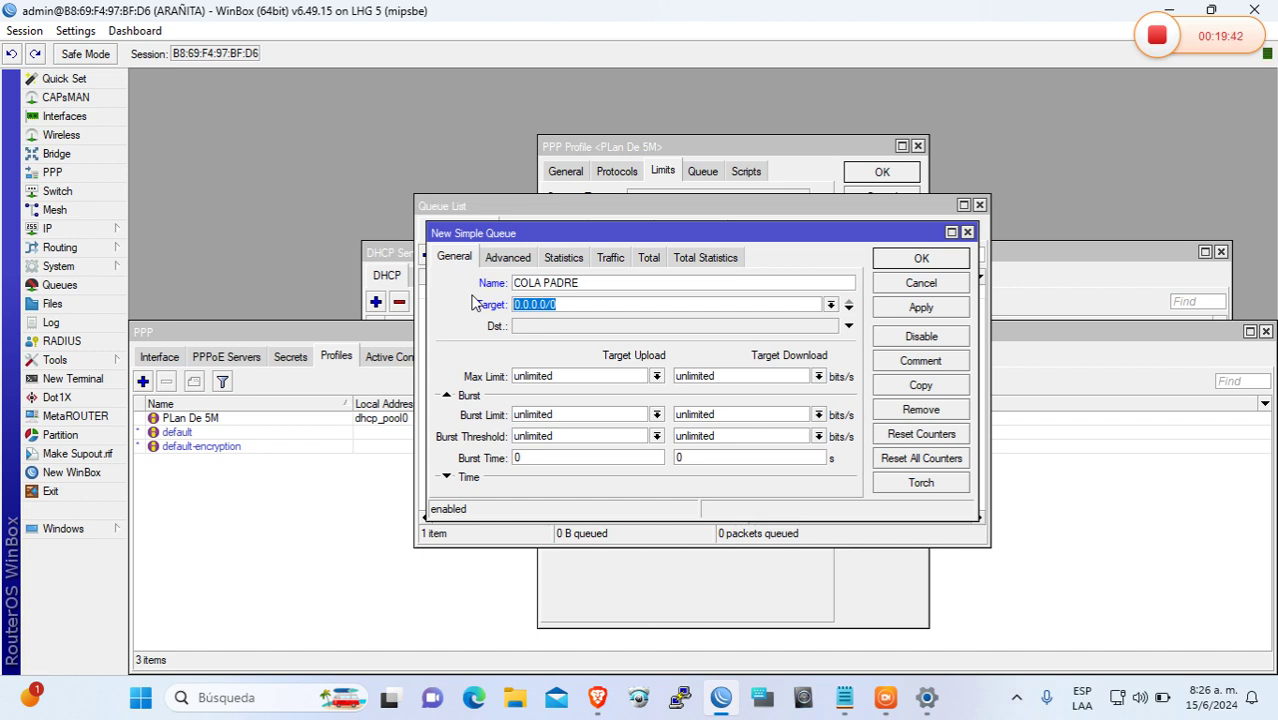
{"action": "type", "text": "192.168.5.0/24"}
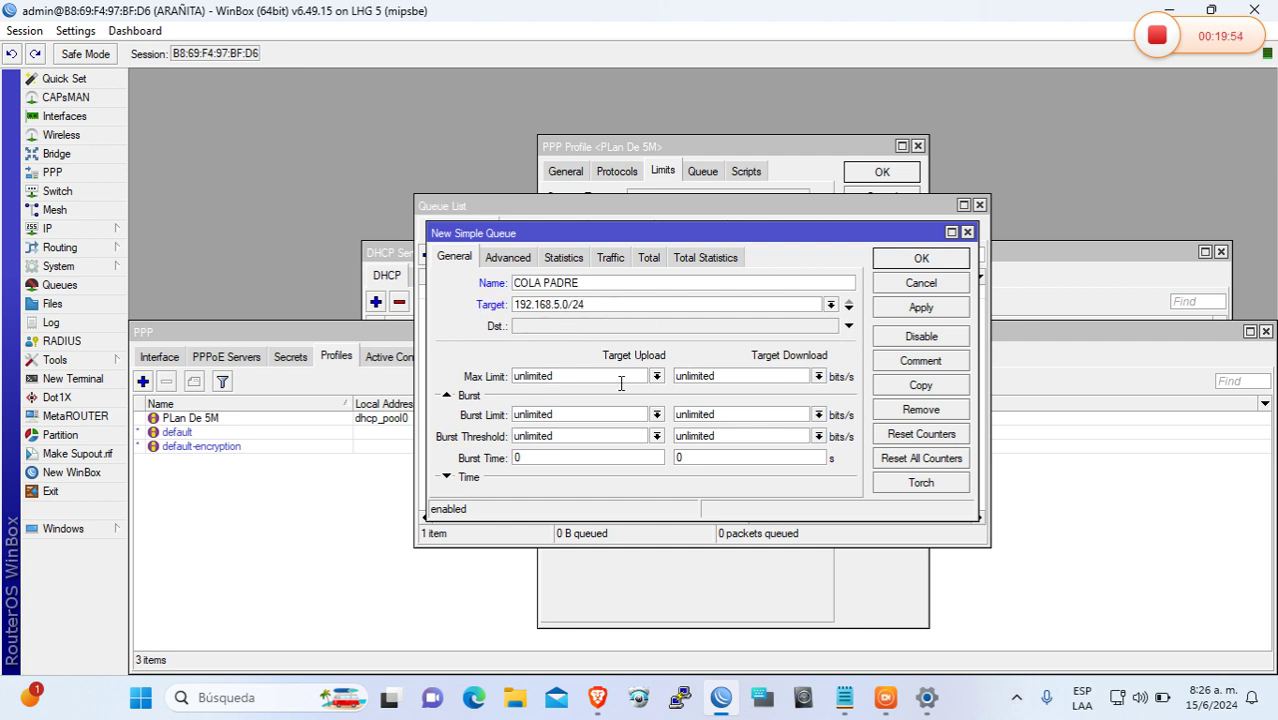
Set the queue's max limits to 2M upload and 18M download
{"action": "left_click", "coordinate": [476, 378]}
{"action": "type", "text": "2M"}
{"action": "left_click_drag", "start_coordinate": [727, 381], "coordinate": [620, 382]}
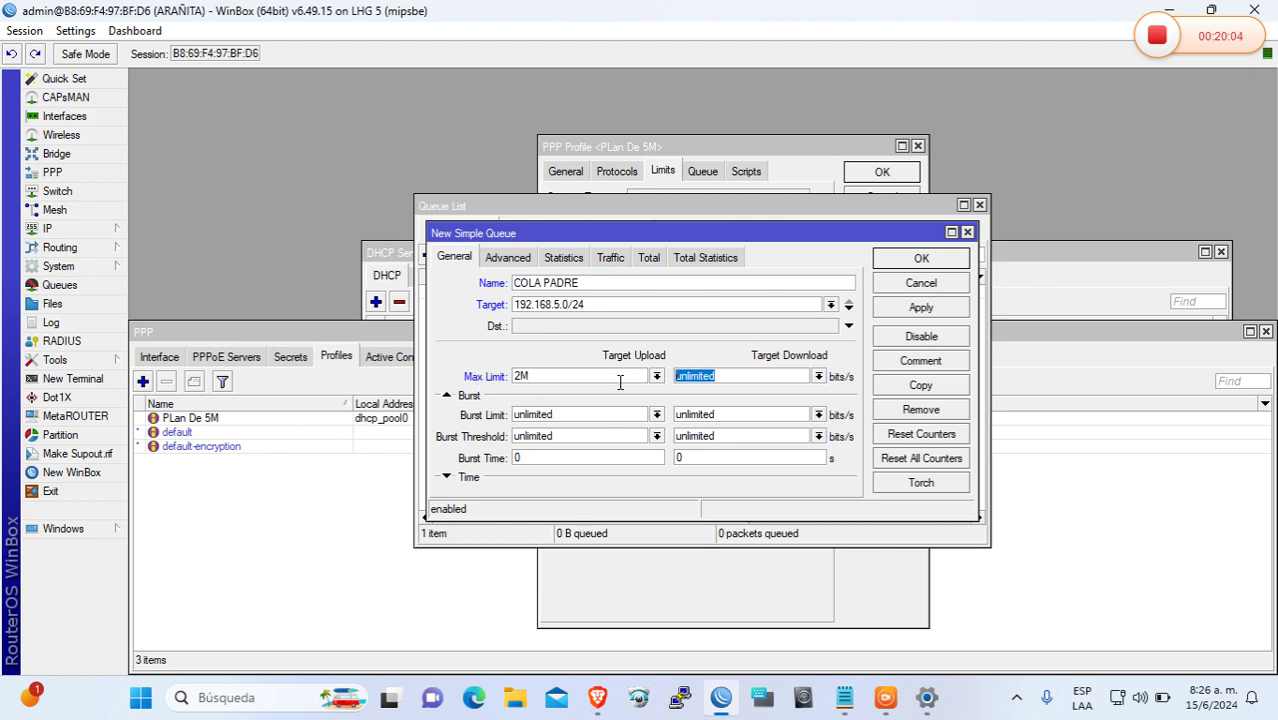
{"action": "type", "text": "2"}
{"action": "key", "text": "BackSpace"}
{"action": "type", "text": "18M"}
Give the download a 25M burst limit, 20M threshold and 10 s burst time, then save
{"action": "double_click", "coordinate": [742, 414]}
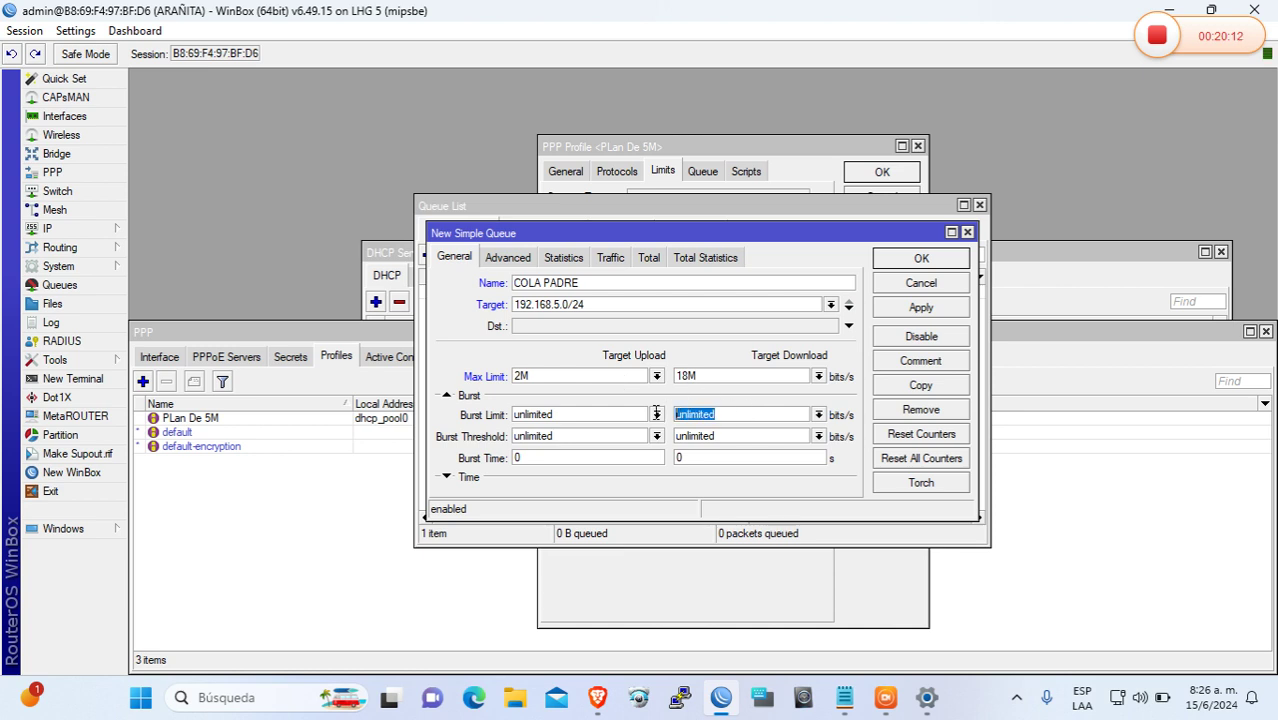
{"action": "type", "text": "25M"}
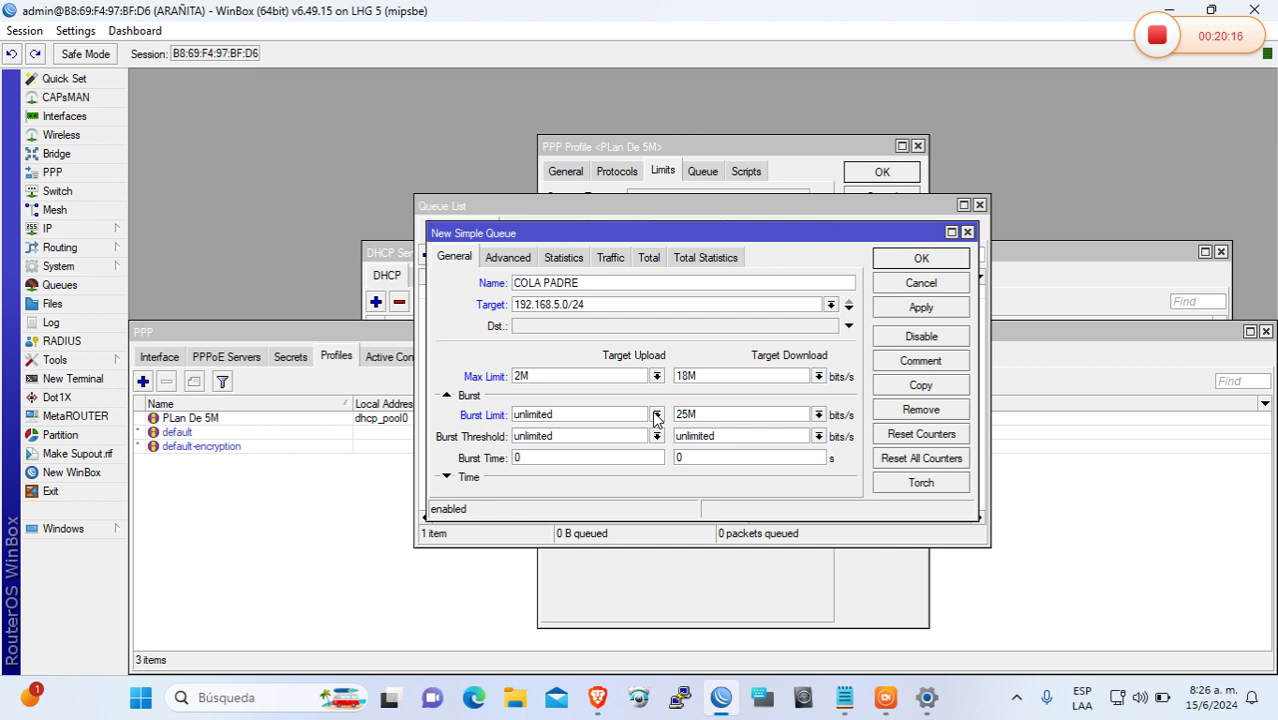
{"action": "double_click", "coordinate": [738, 435]}
{"action": "type", "text": "20M"}
{"action": "left_click", "coordinate": [679, 457]}
{"action": "type", "text": "1"}
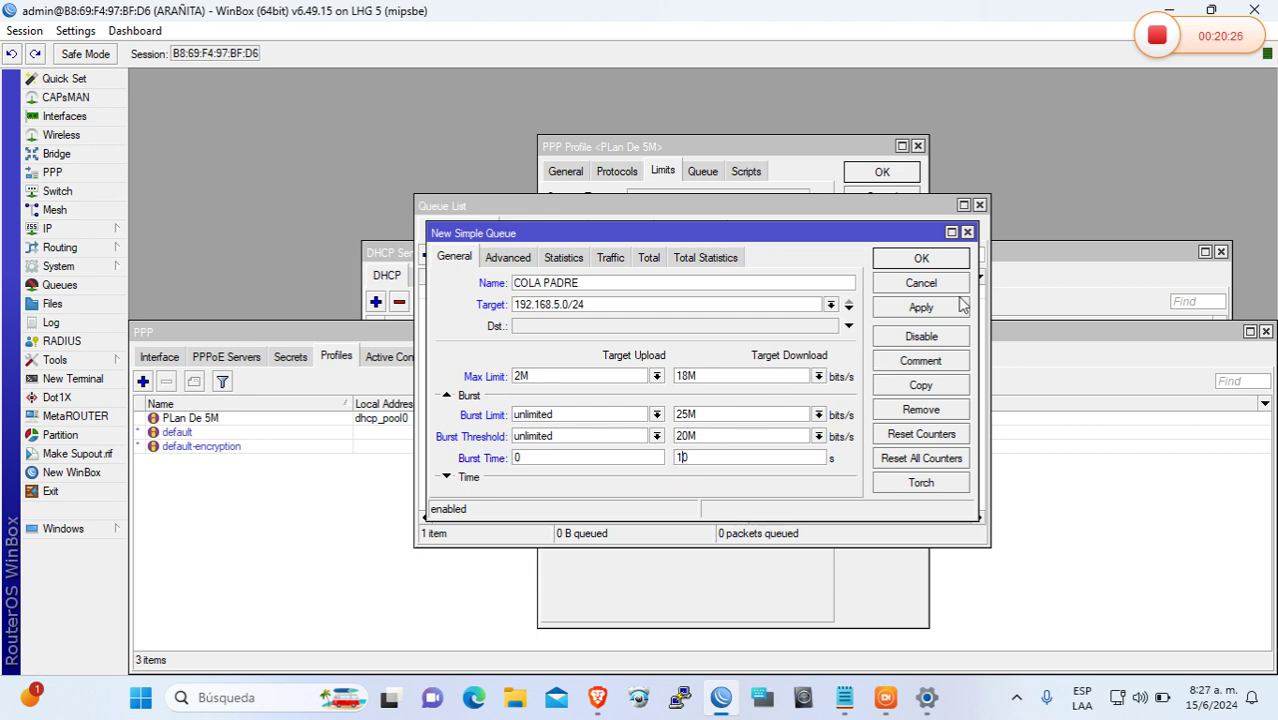
{"action": "left_click", "coordinate": [928, 308]}
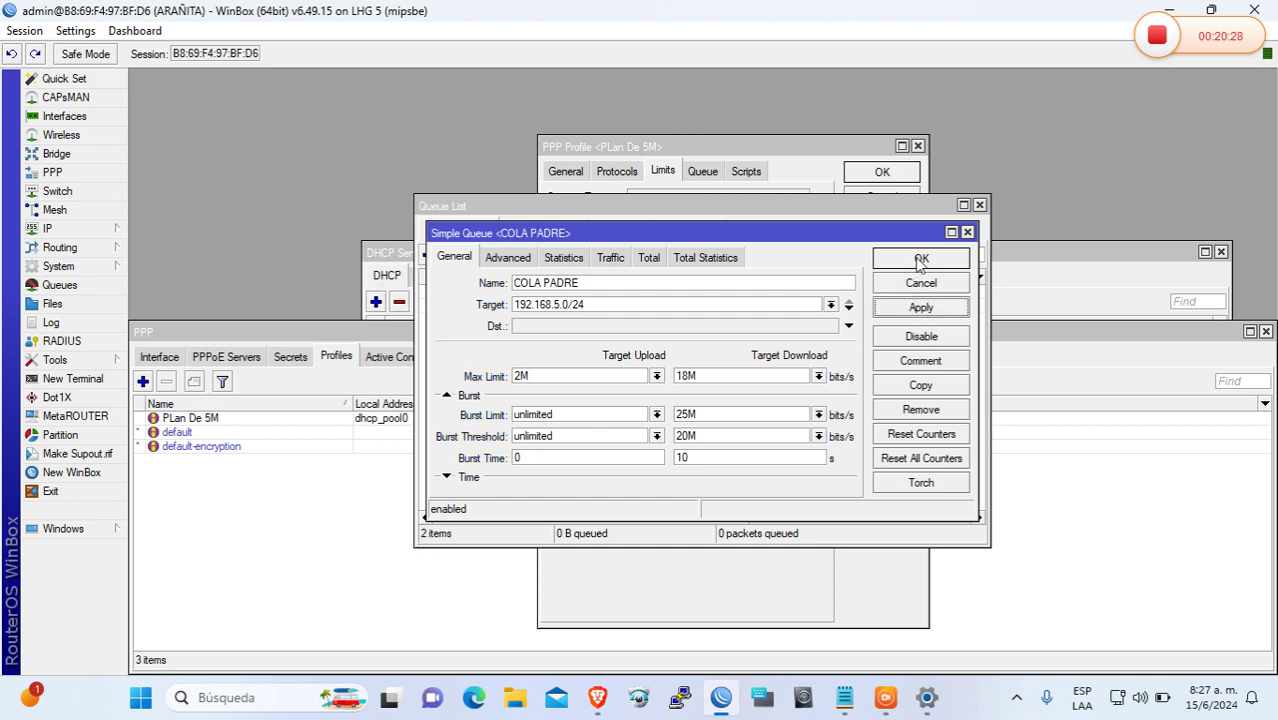
{"action": "left_click", "coordinate": [920, 259]}
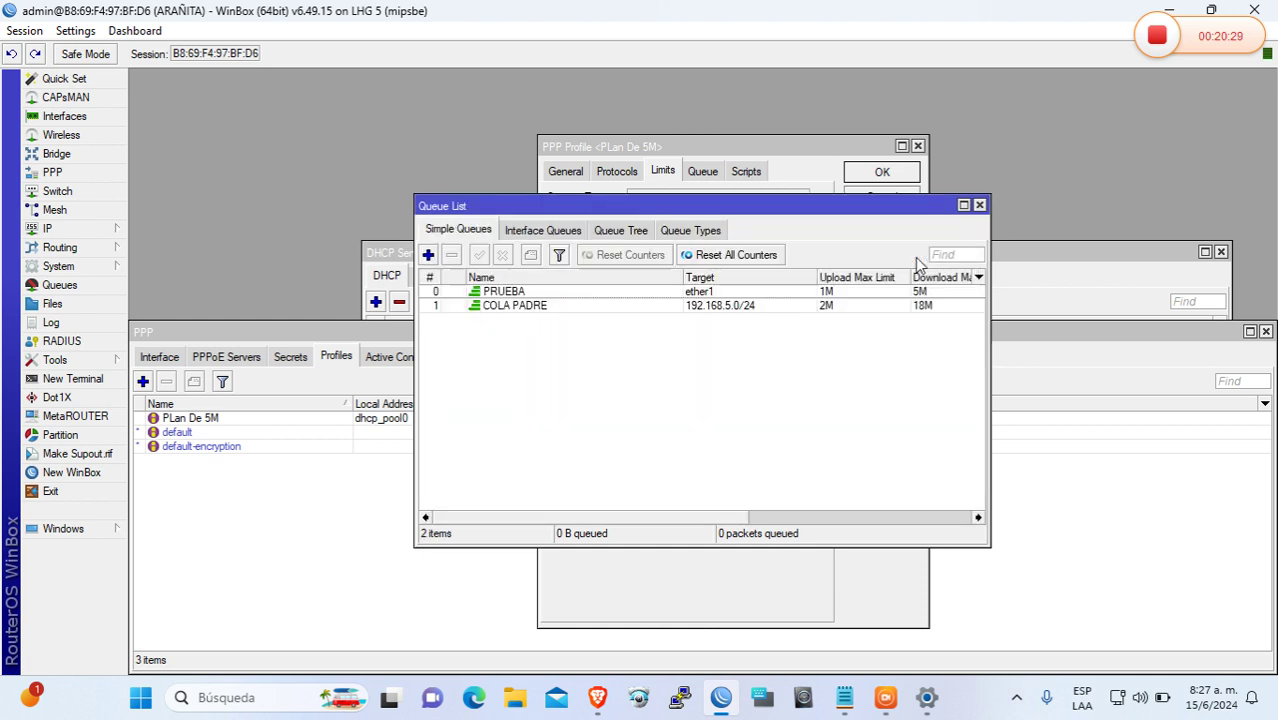
Set COLA PADRE as the parent queue in the PLan De 5M profile's Queue tab and apply
{"action": "left_click", "coordinate": [979, 204]}
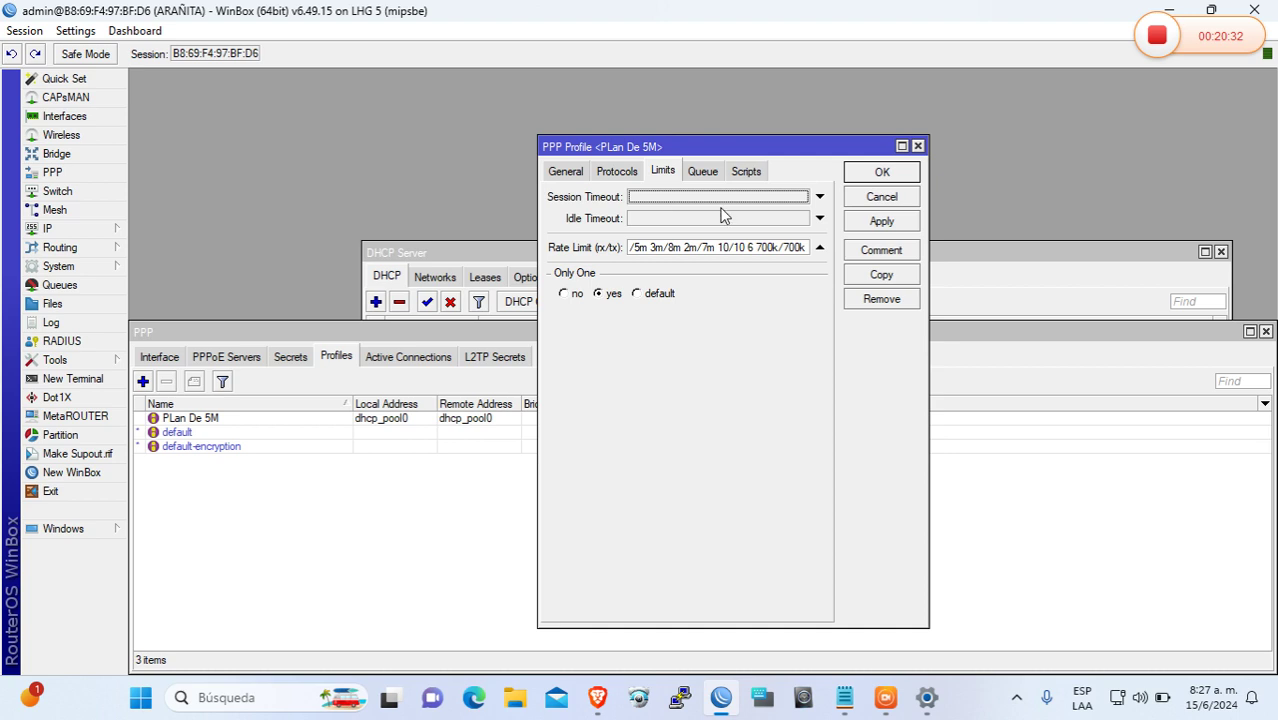
{"action": "left_click", "coordinate": [703, 176]}
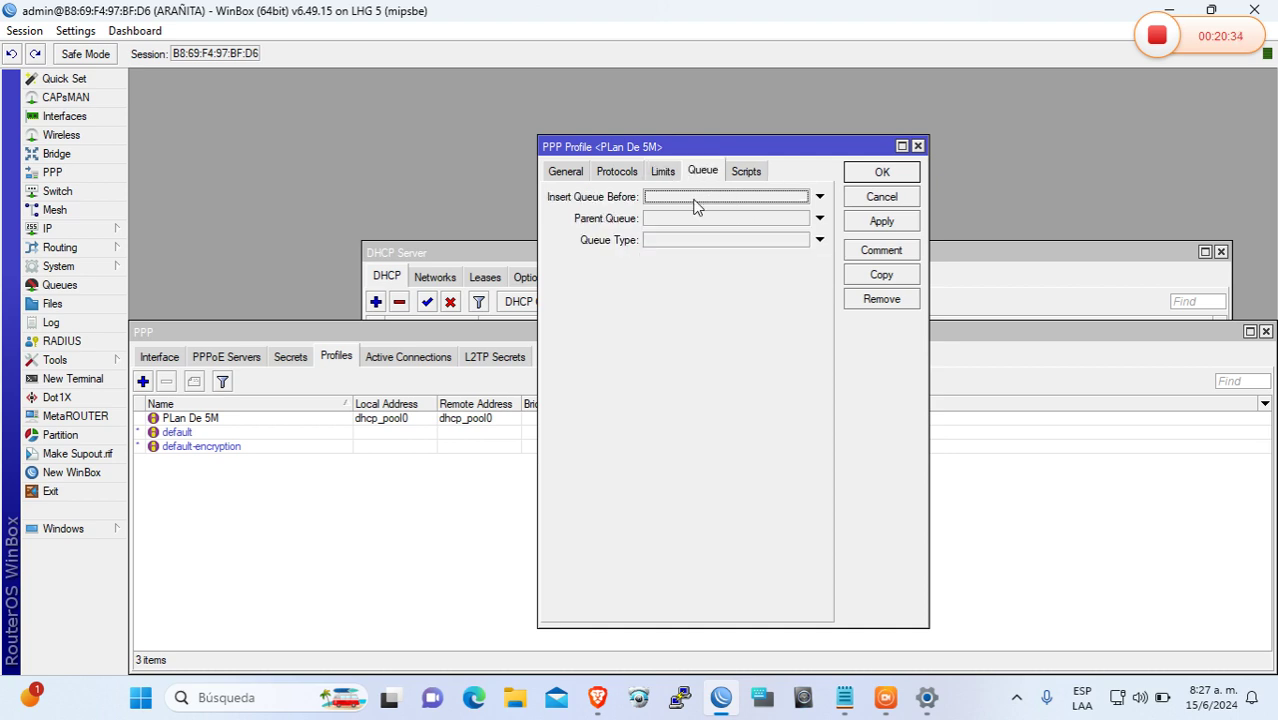
{"action": "left_click", "coordinate": [688, 220]}
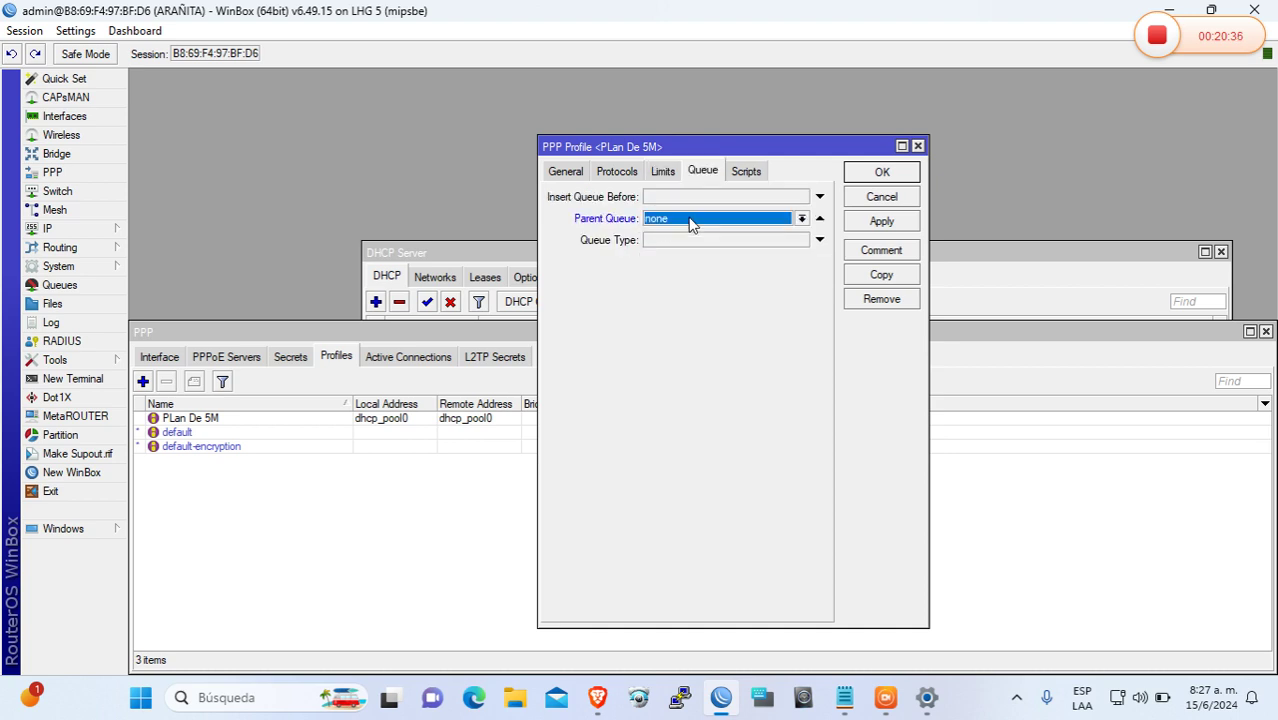
{"action": "left_click", "coordinate": [762, 222]}
{"action": "left_click", "coordinate": [753, 234]}
{"action": "left_click", "coordinate": [872, 224]}
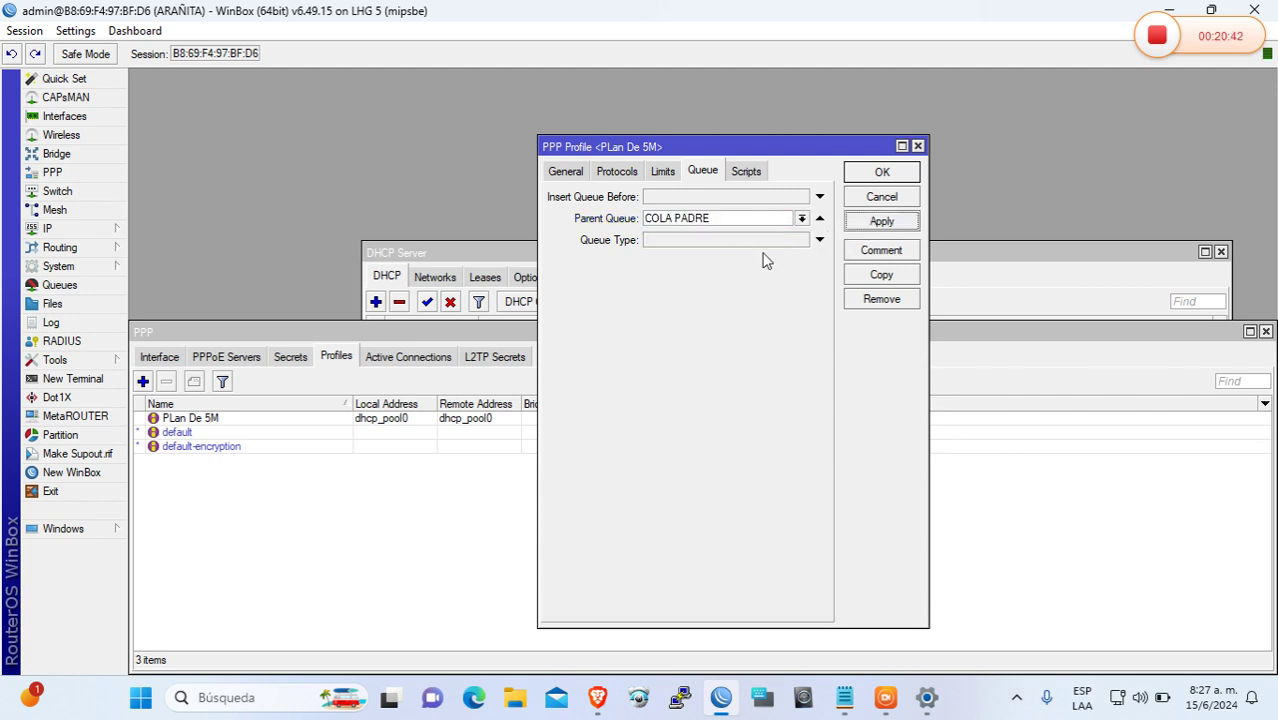
Leave the profile's queue type unset and save the PLan De 5M profile
{"action": "left_click", "coordinate": [723, 244]}
{"action": "left_click", "coordinate": [725, 244]}
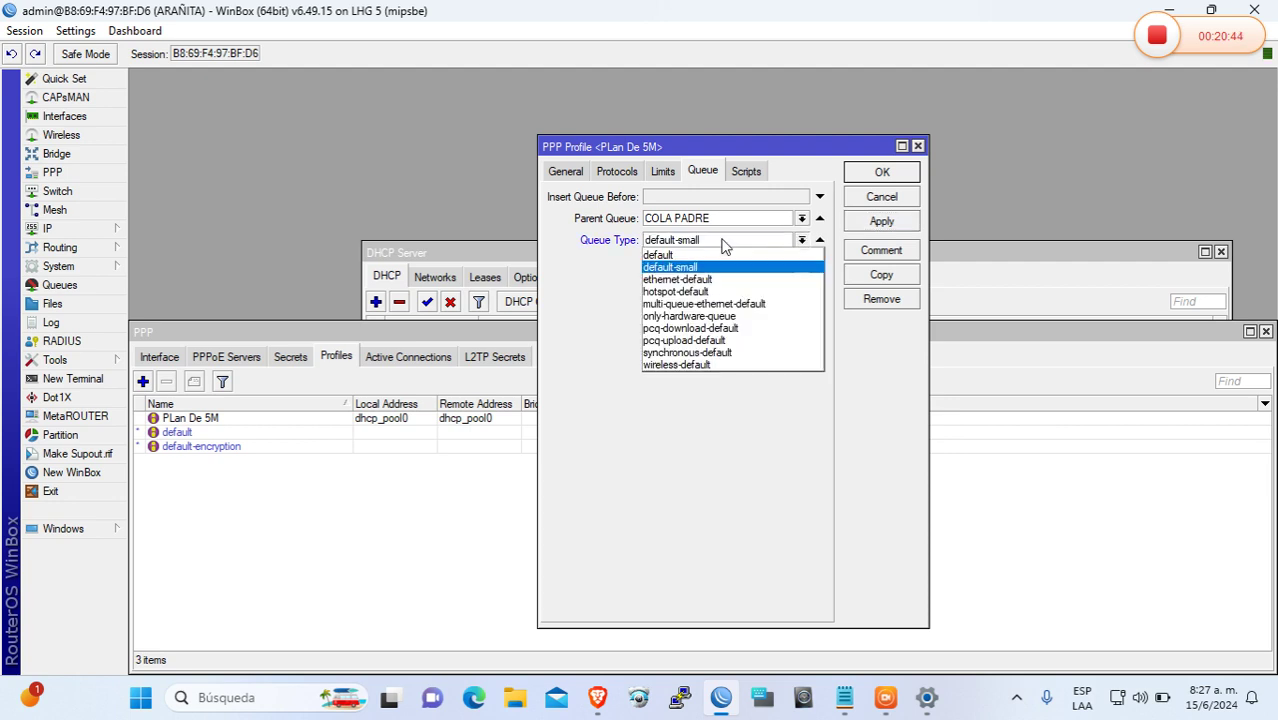
{"action": "left_click", "coordinate": [725, 244]}
{"action": "left_click", "coordinate": [725, 244]}
{"action": "left_click", "coordinate": [725, 244]}
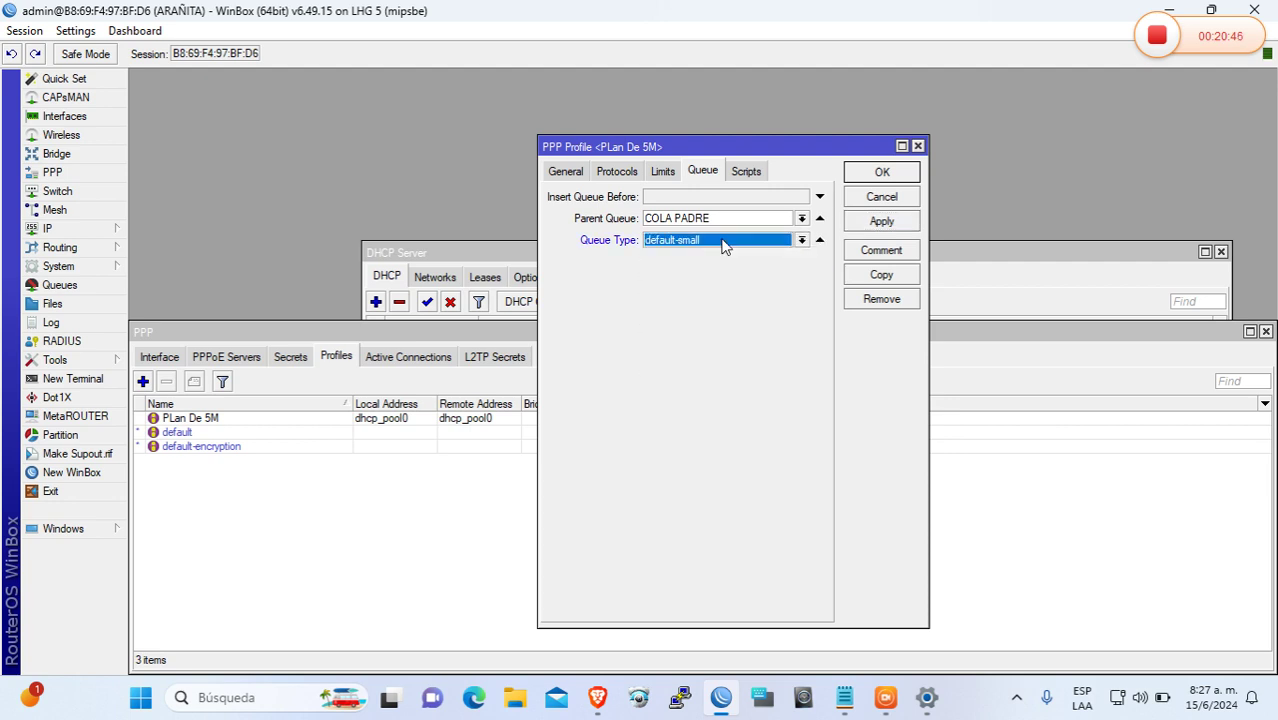
{"action": "left_click", "coordinate": [725, 244]}
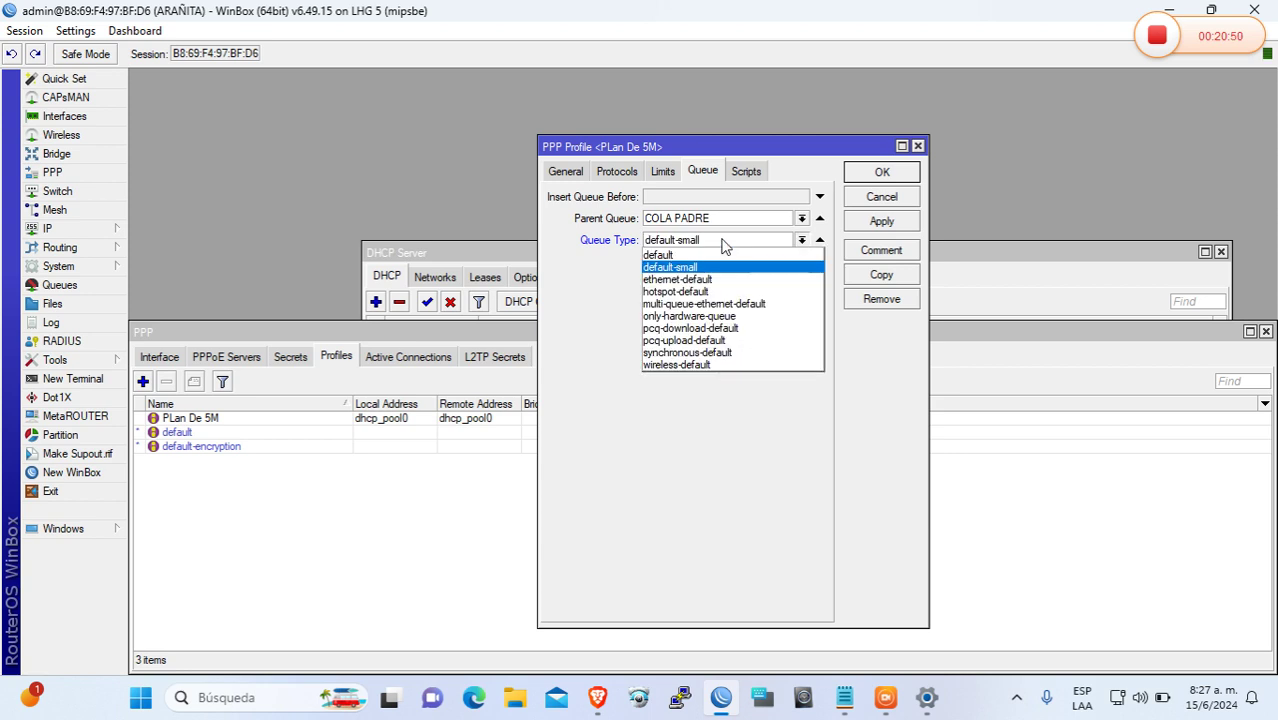
{"action": "left_click", "coordinate": [725, 244]}
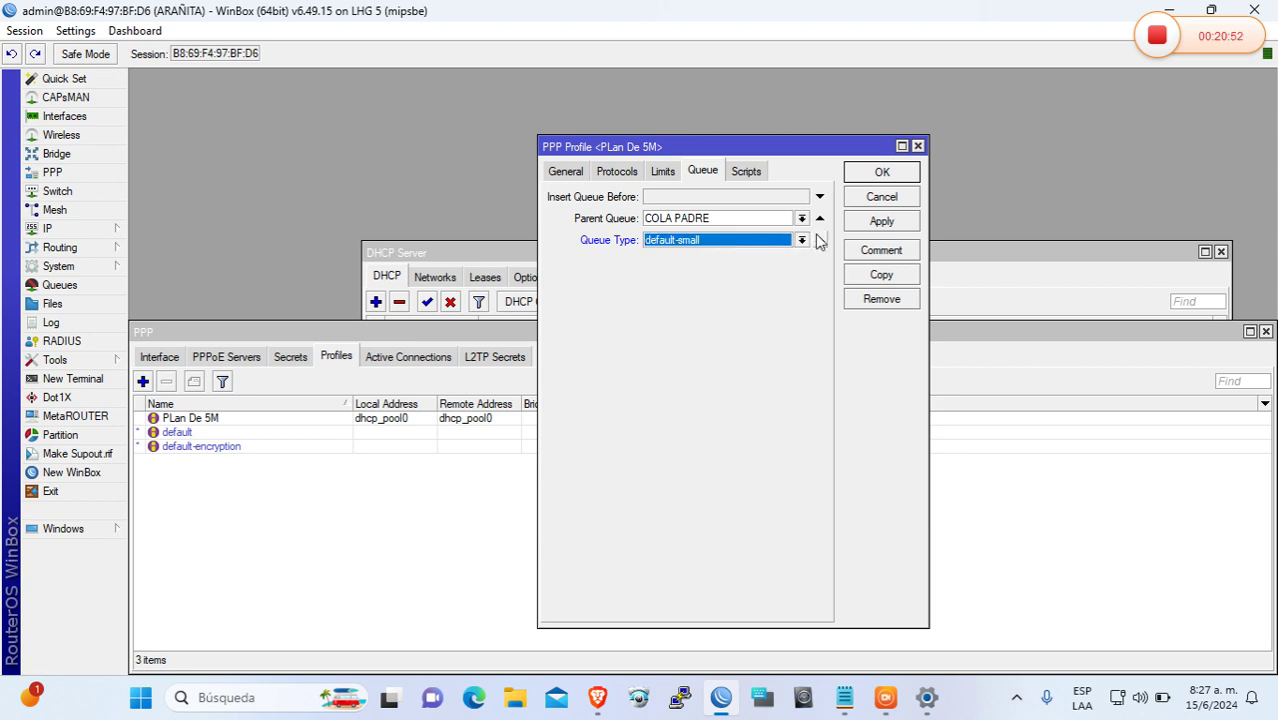
{"action": "left_click", "coordinate": [820, 240]}
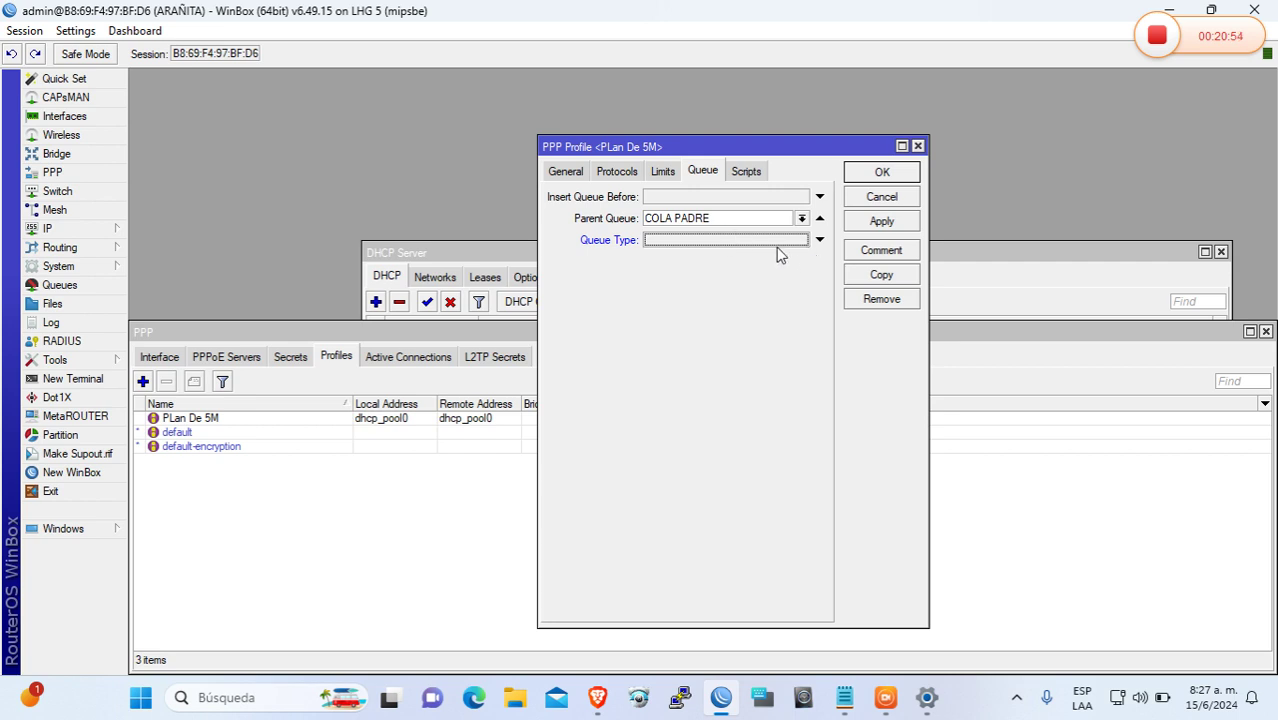
{"action": "left_click", "coordinate": [879, 222]}
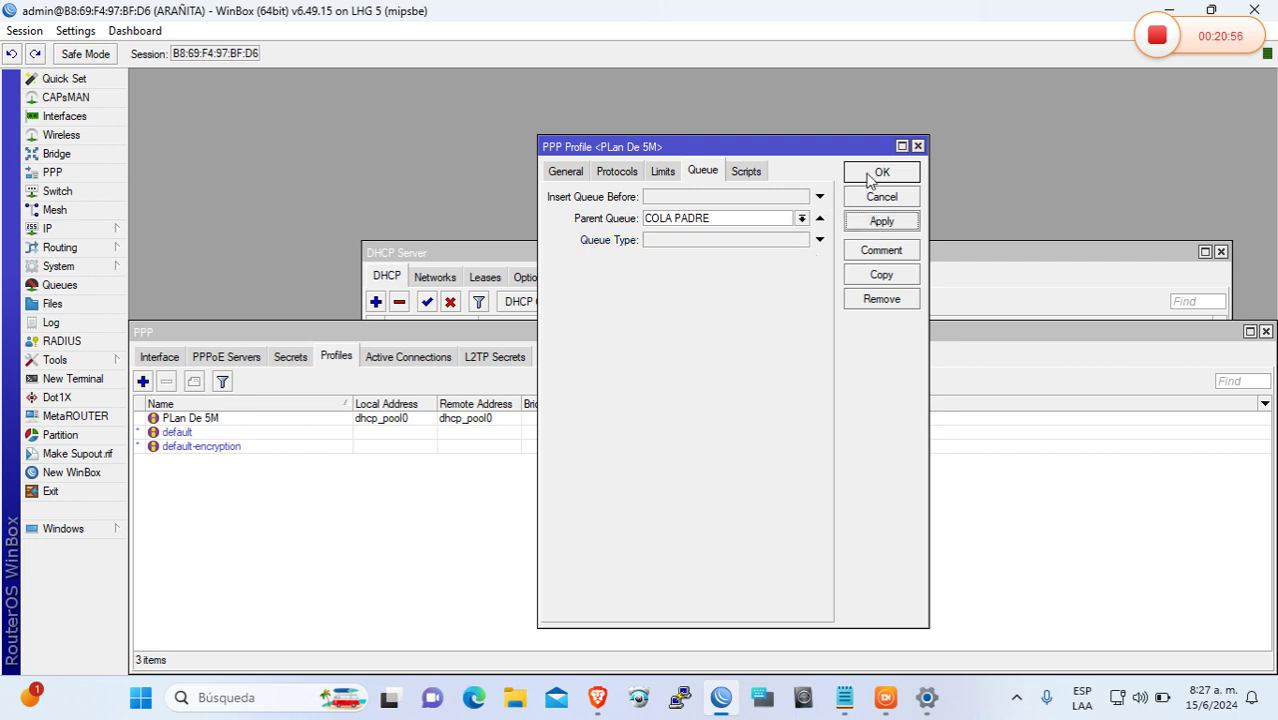
{"action": "left_click", "coordinate": [871, 178]}
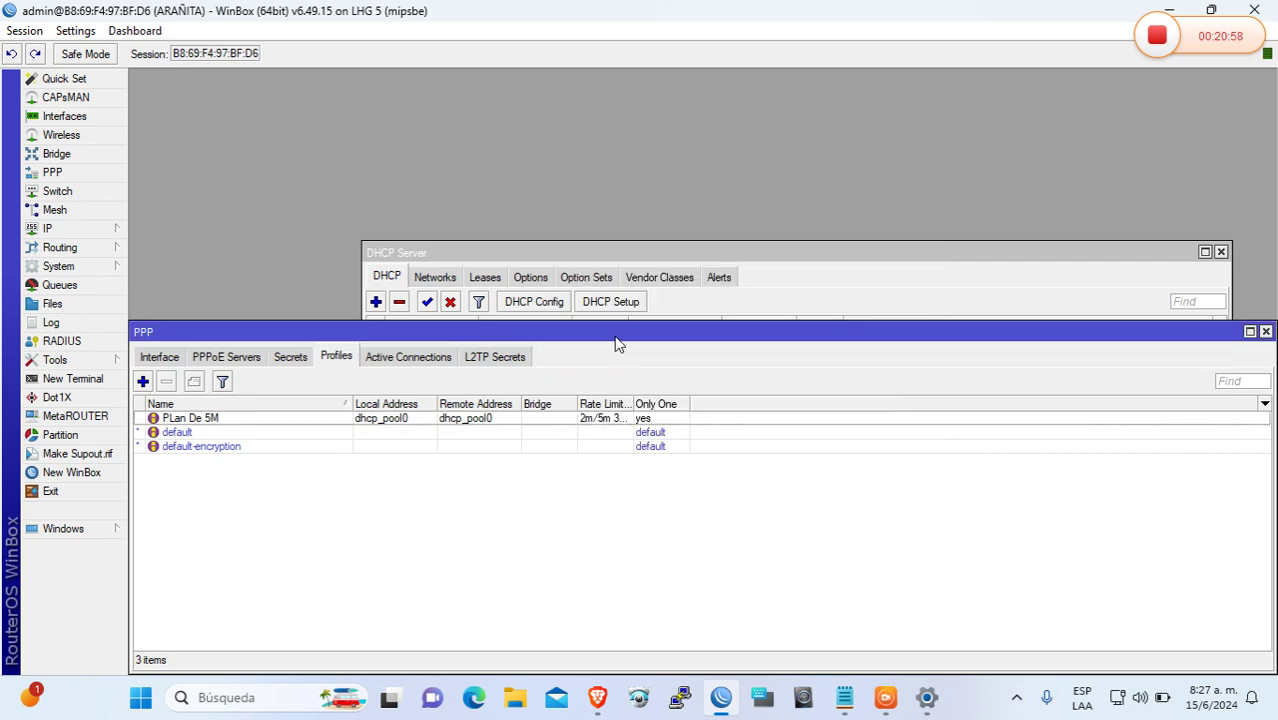
Reopen address 192.168.5.1/24, keep it on interface ether1, apply, and close the Address List
{"action": "left_click_drag", "start_coordinate": [616, 336], "coordinate": [723, 360]}
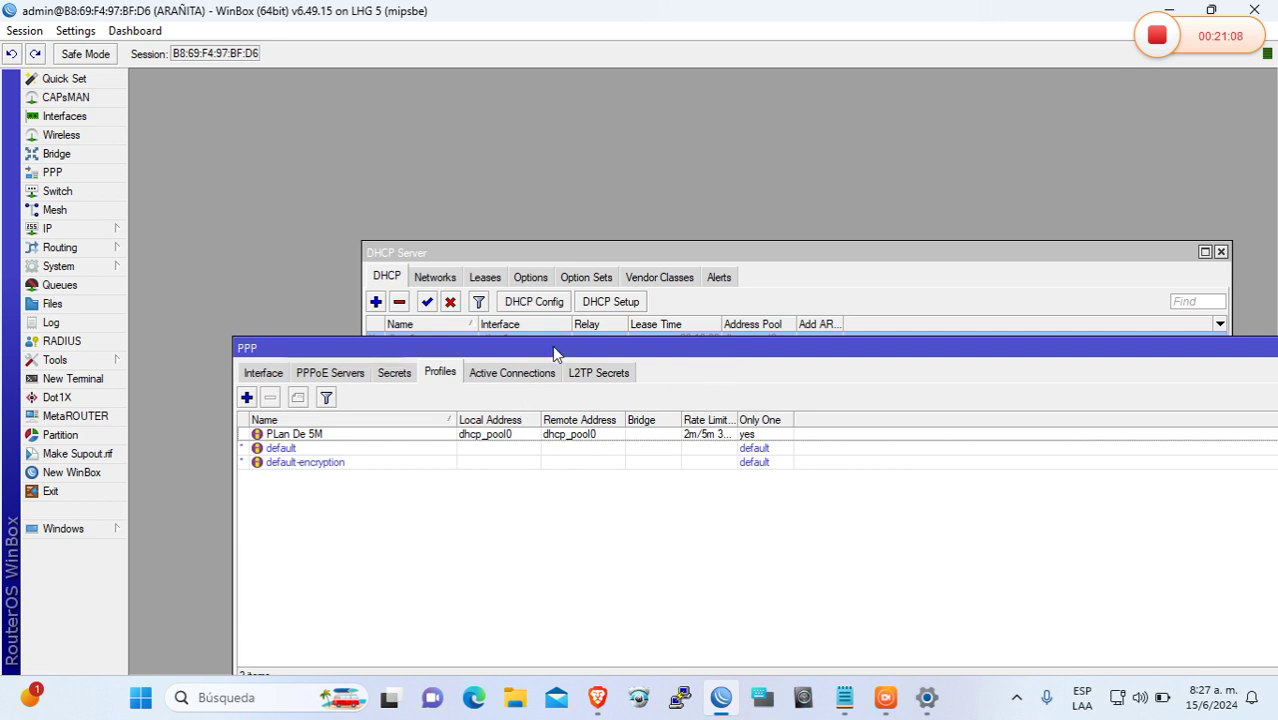
{"action": "left_click_drag", "start_coordinate": [552, 345], "coordinate": [592, 157]}
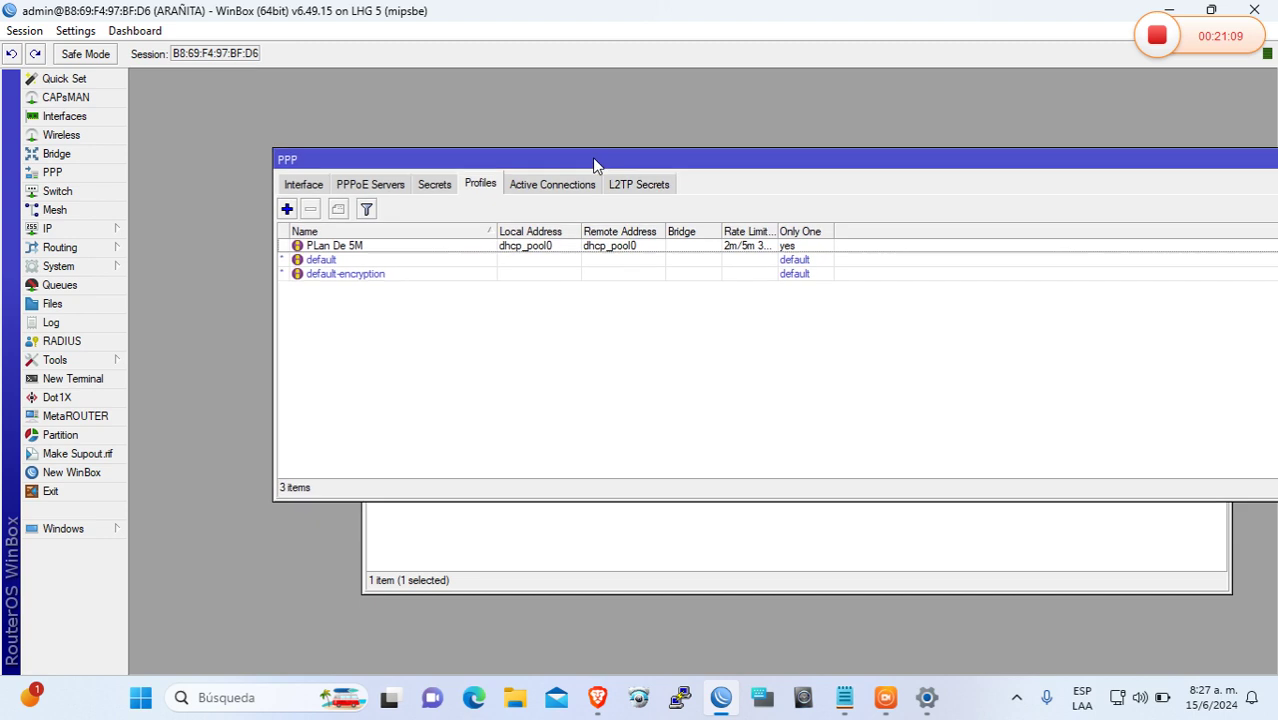
{"action": "left_click", "coordinate": [104, 229]}
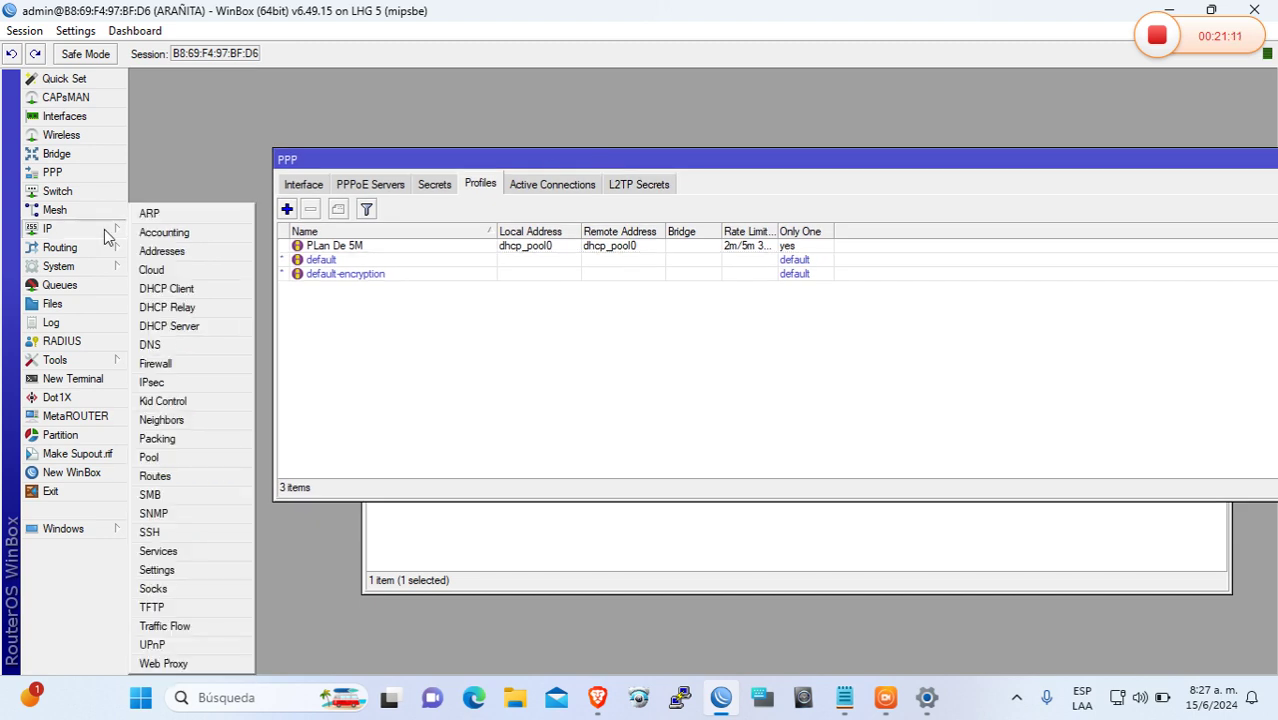
{"action": "left_click", "coordinate": [182, 252]}
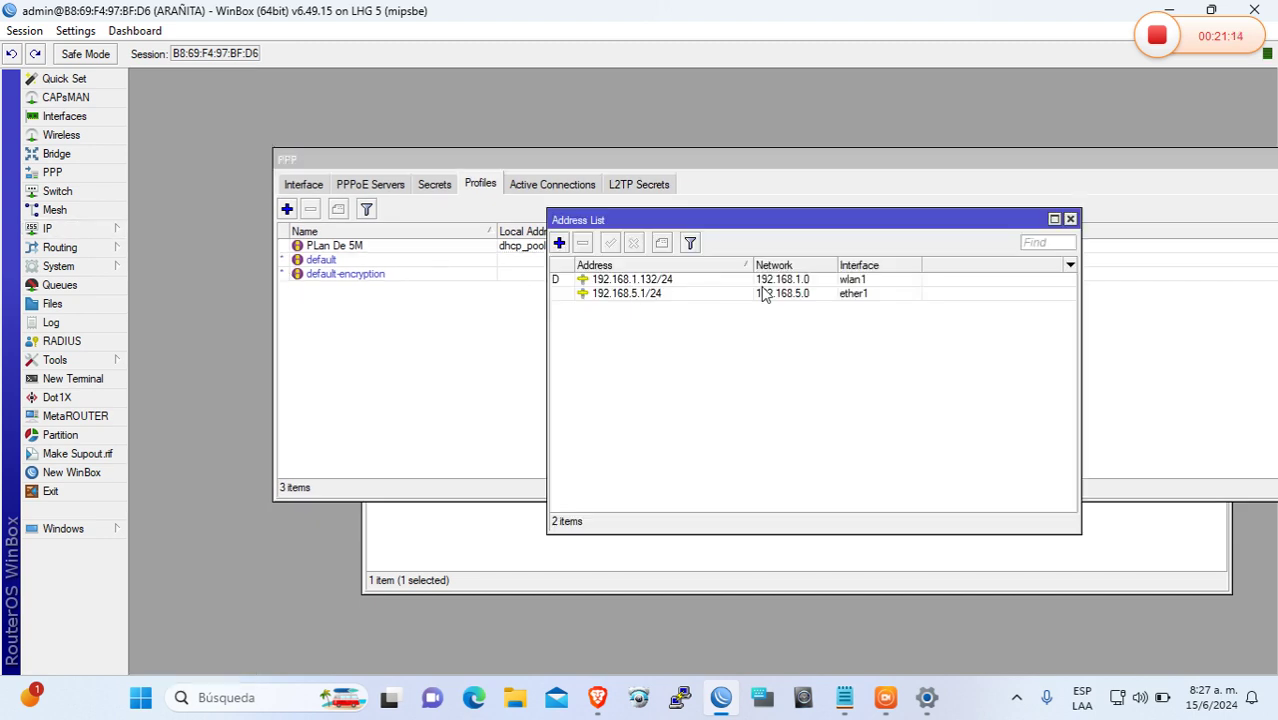
{"action": "double_click", "coordinate": [664, 294]}
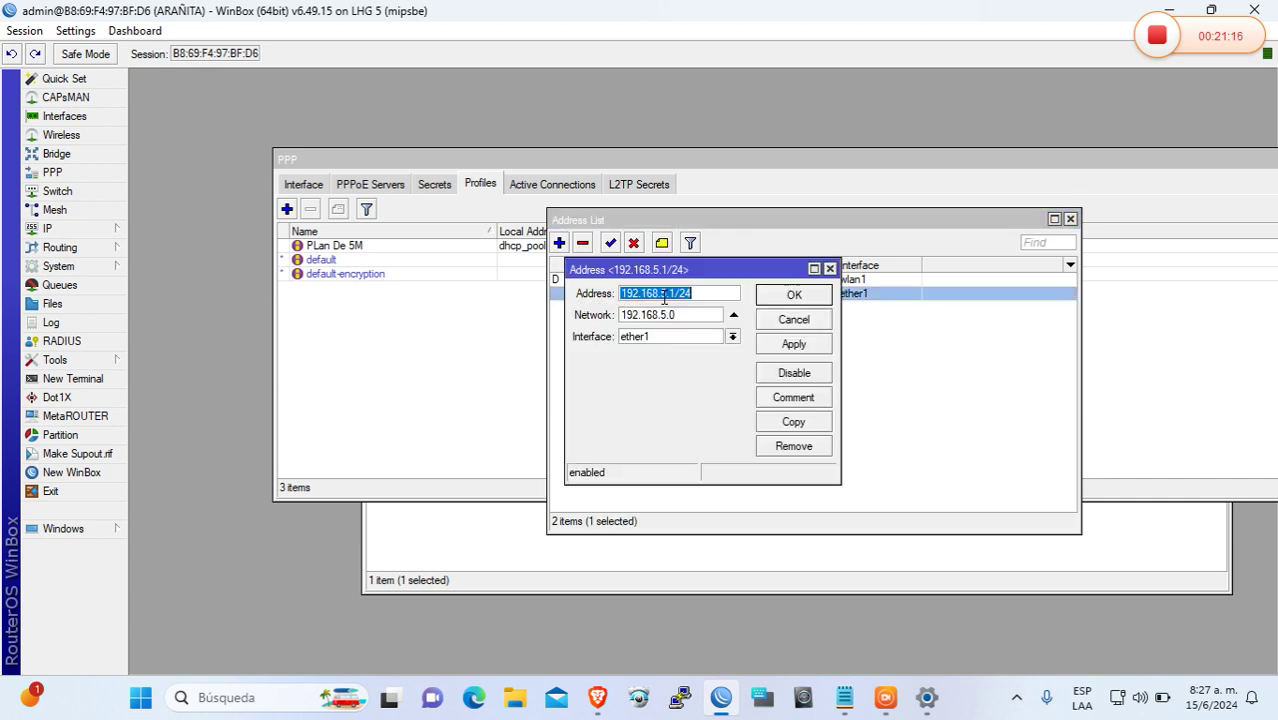
{"action": "left_click", "coordinate": [664, 294]}
{"action": "left_click", "coordinate": [733, 337]}
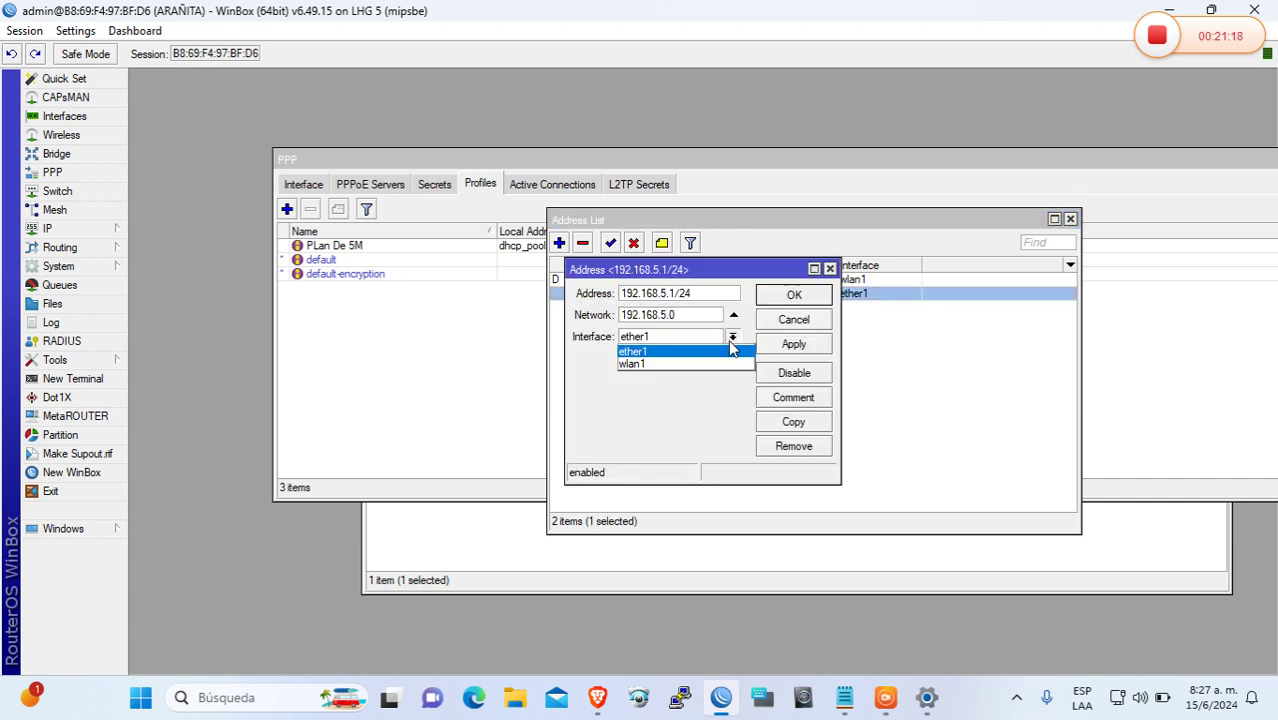
{"action": "left_click", "coordinate": [730, 350]}
{"action": "left_click", "coordinate": [805, 344]}
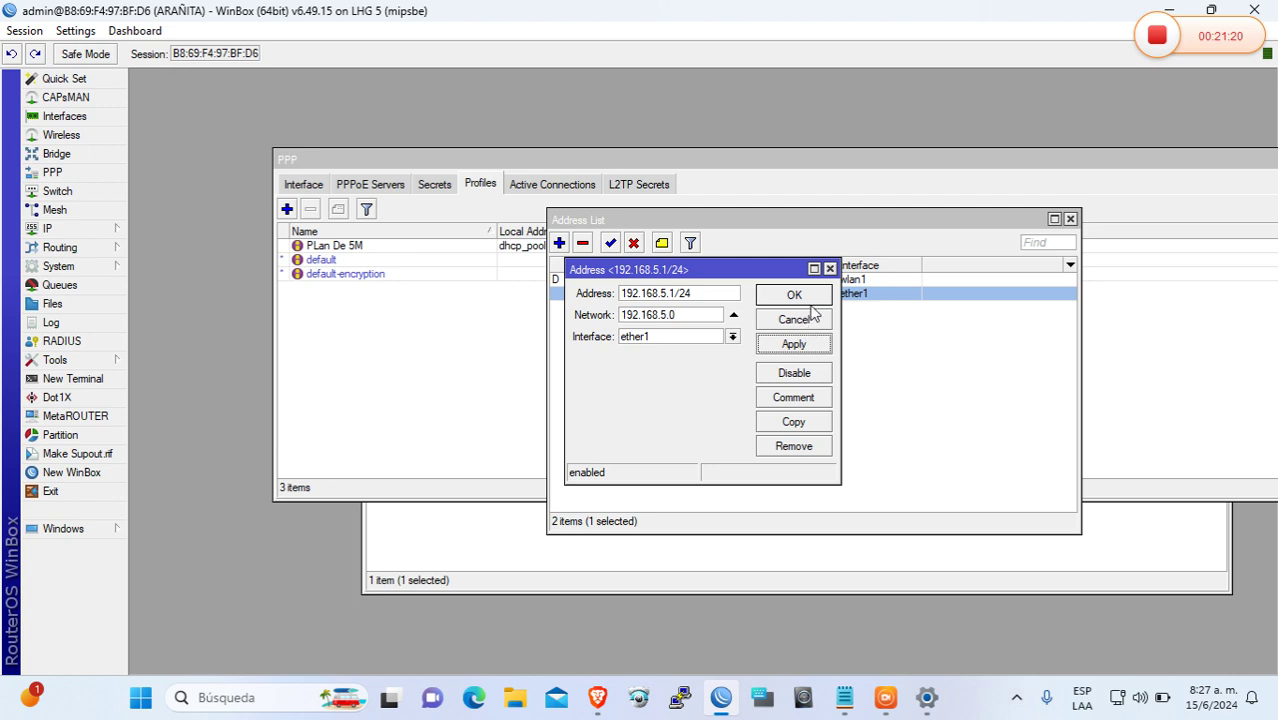
{"action": "left_click", "coordinate": [818, 295]}
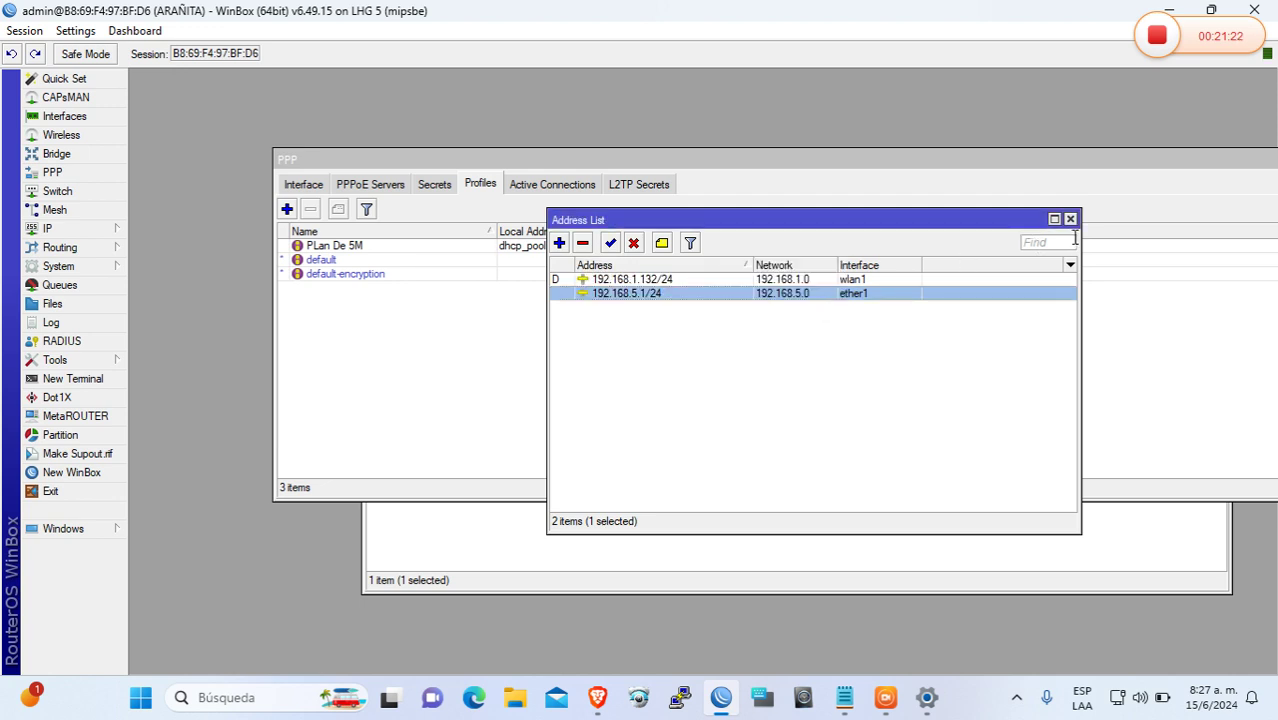
{"action": "left_click", "coordinate": [1070, 219]}
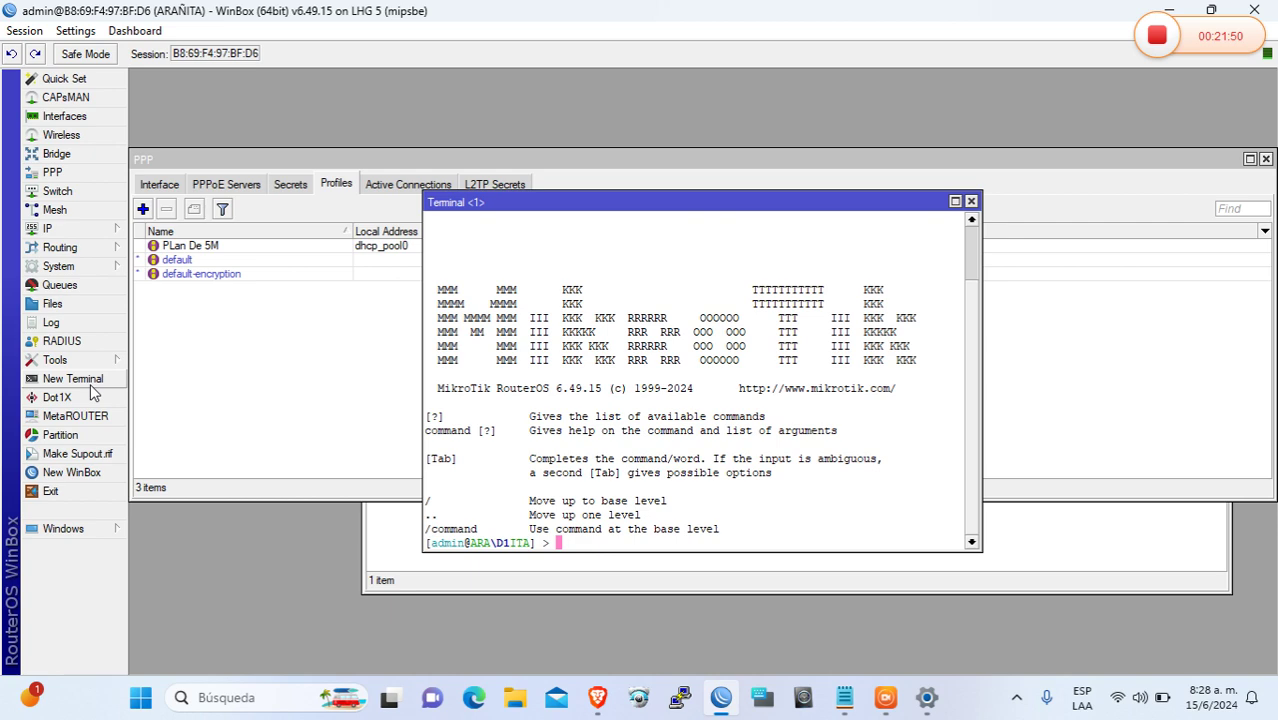
Paste the QoS script into the terminal to add PRIO.1–PRIO.8 mangle rules, then maximize it
{"action": "right_click", "coordinate": [604, 545]}
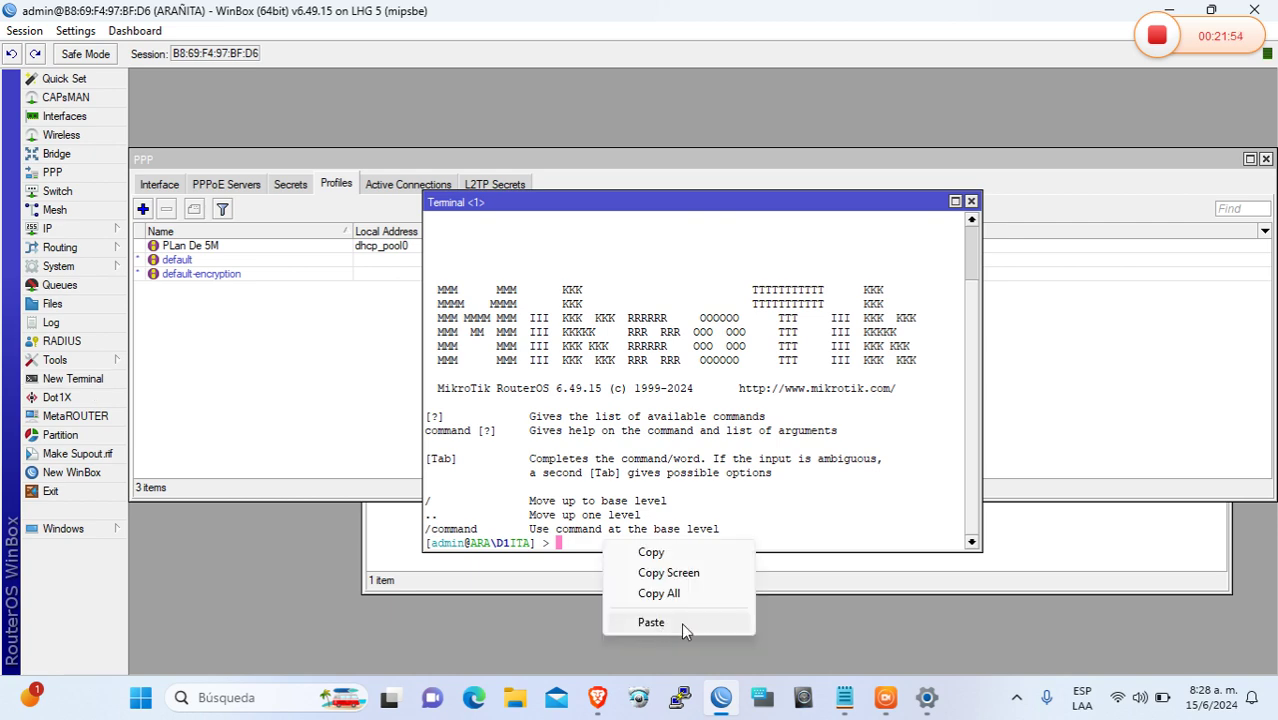
{"action": "left_click", "coordinate": [681, 622]}
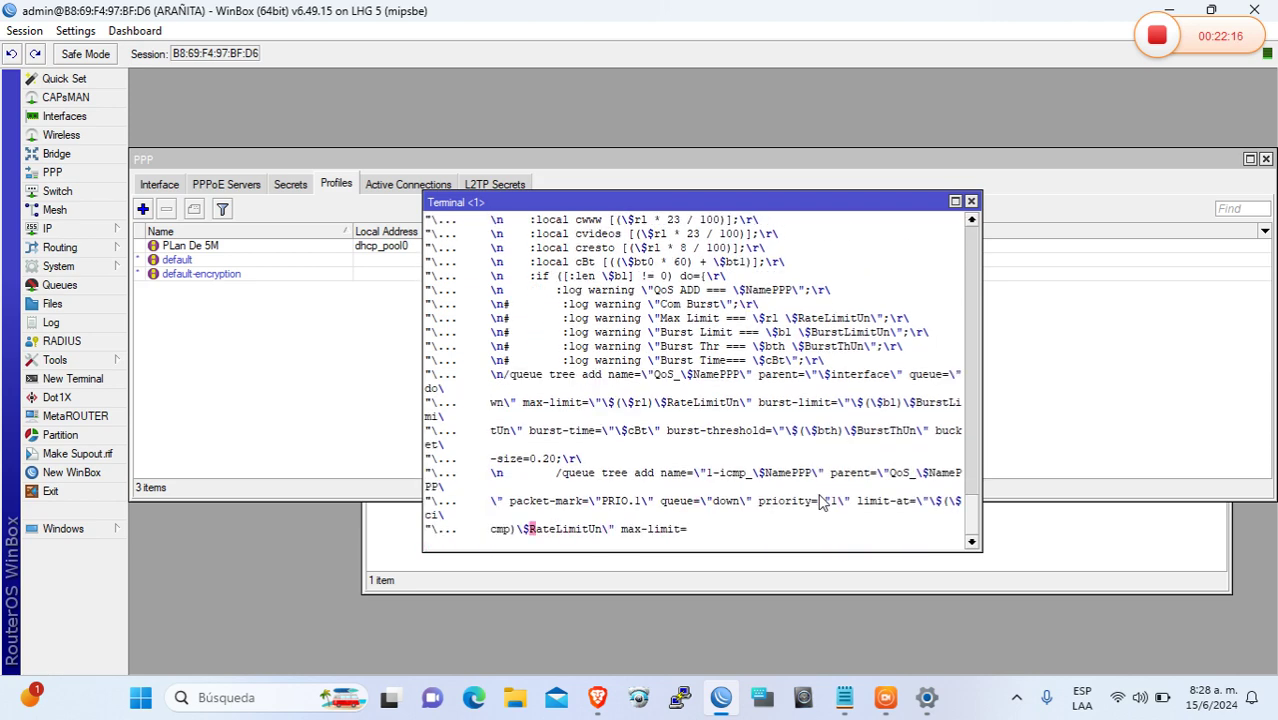
{"action": "left_click", "coordinate": [955, 201]}
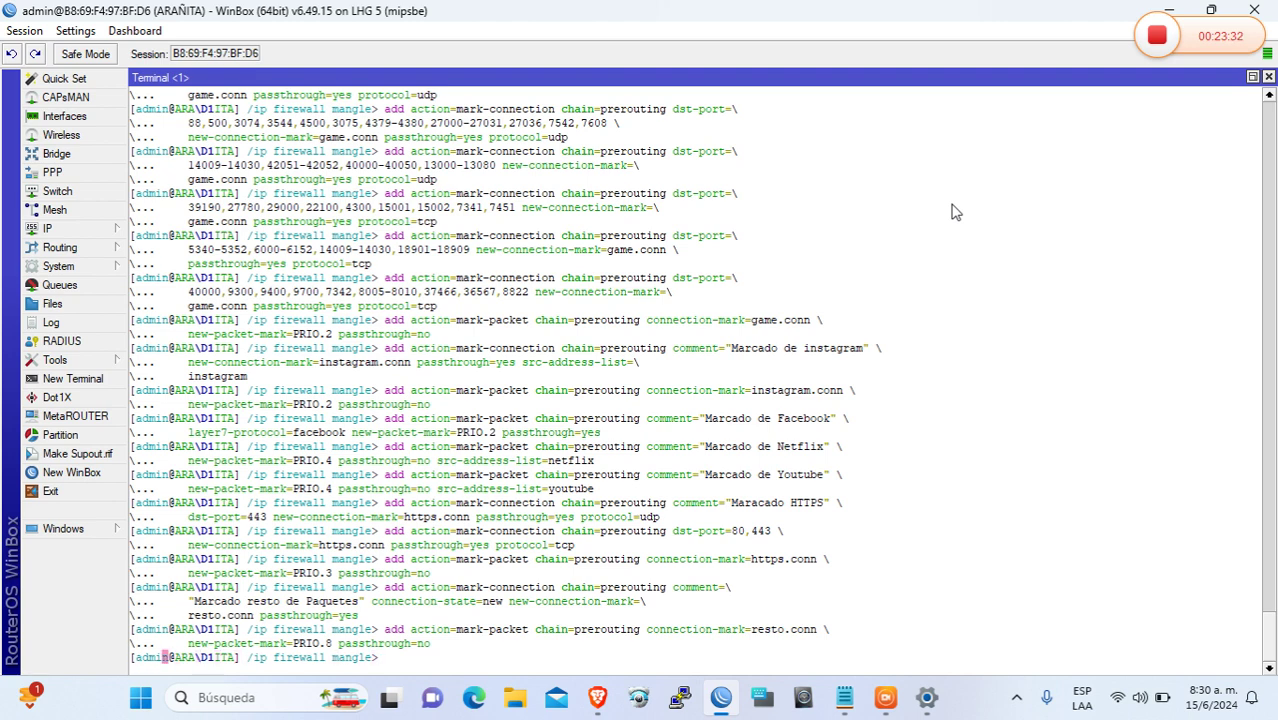
{"action": "left_click_drag", "start_coordinate": [1268, 634], "coordinate": [1268, 677]}
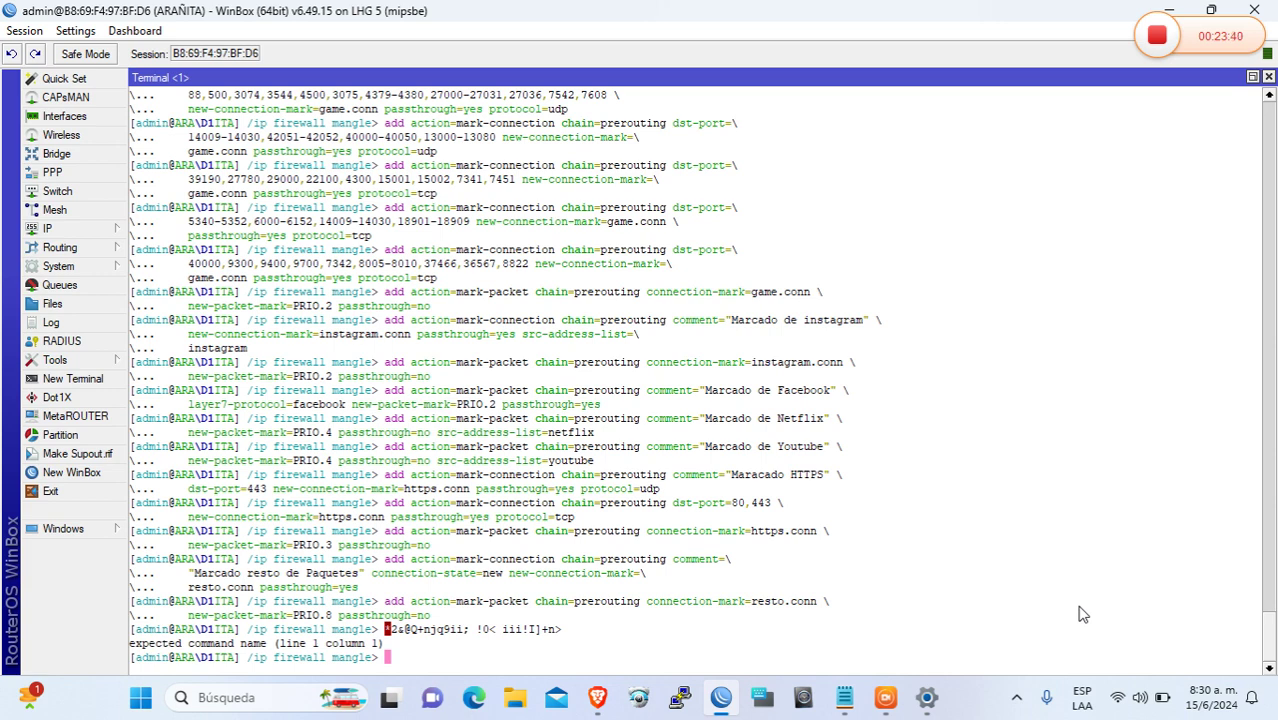
{"action": "key", "text": "Return"}
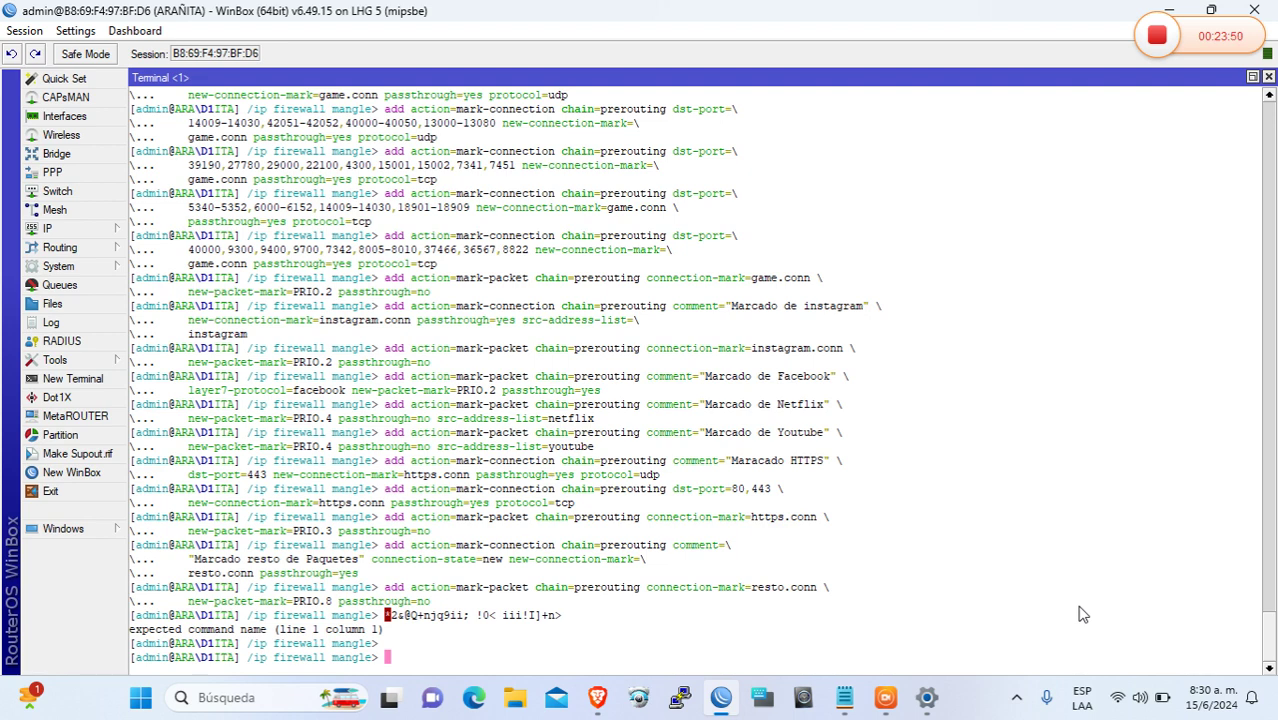
{"action": "mouse_move", "coordinate": [104, 230]}
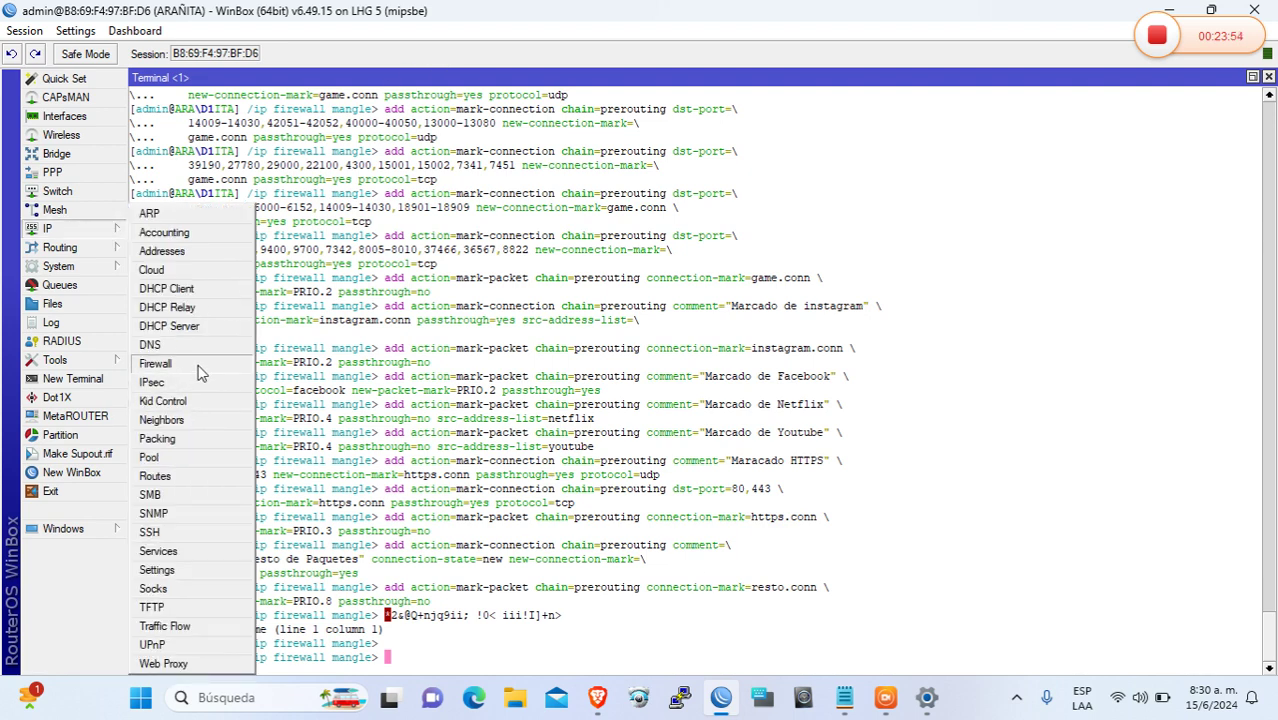
{"action": "left_click", "coordinate": [160, 364]}
{"action": "left_click", "coordinate": [360, 267]}
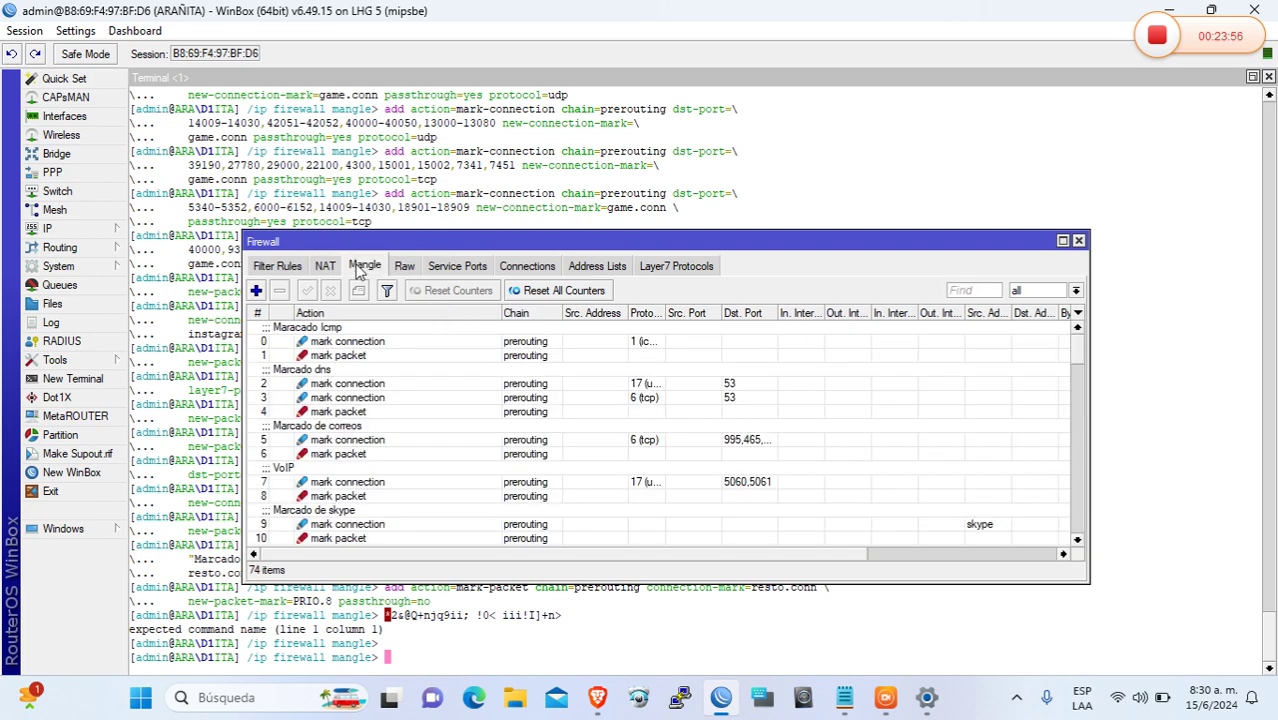
{"action": "left_click", "coordinate": [1062, 242]}
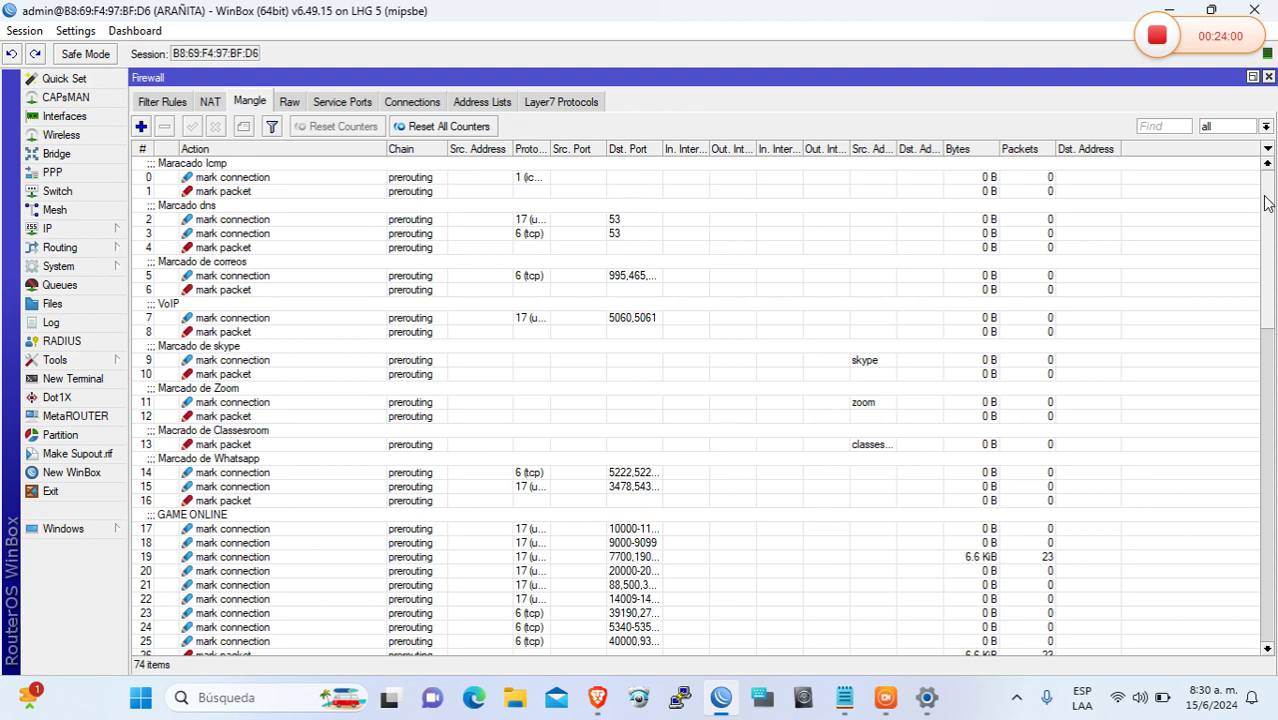
{"action": "left_click_drag", "start_coordinate": [1266, 203], "coordinate": [1276, 568]}
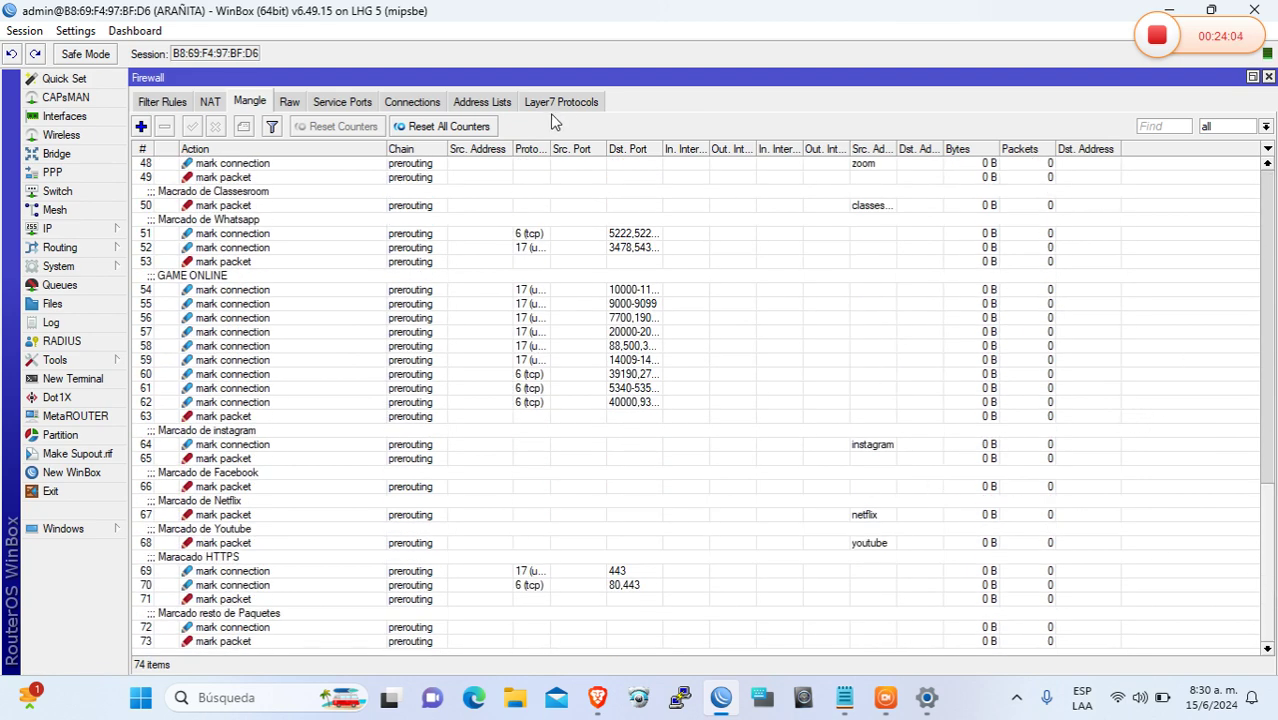
{"action": "left_click", "coordinate": [289, 104]}
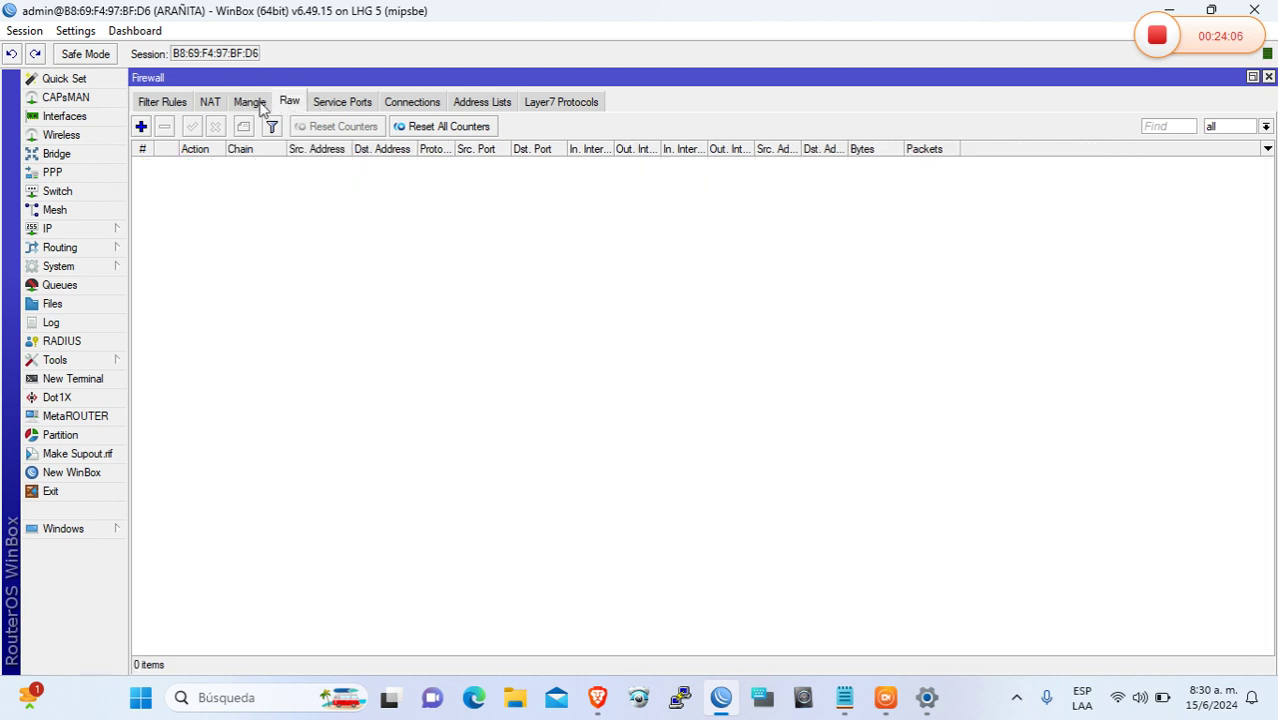
{"action": "left_click", "coordinate": [165, 104]}
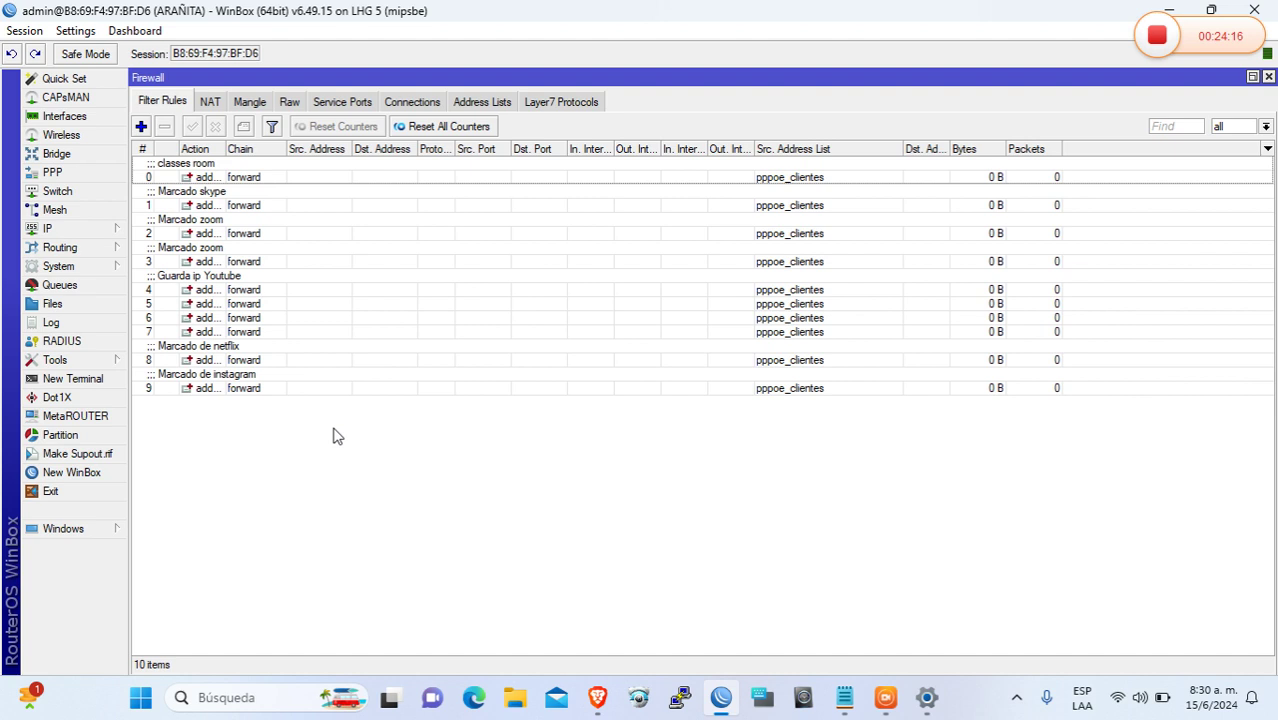
{"action": "left_click", "coordinate": [478, 104]}
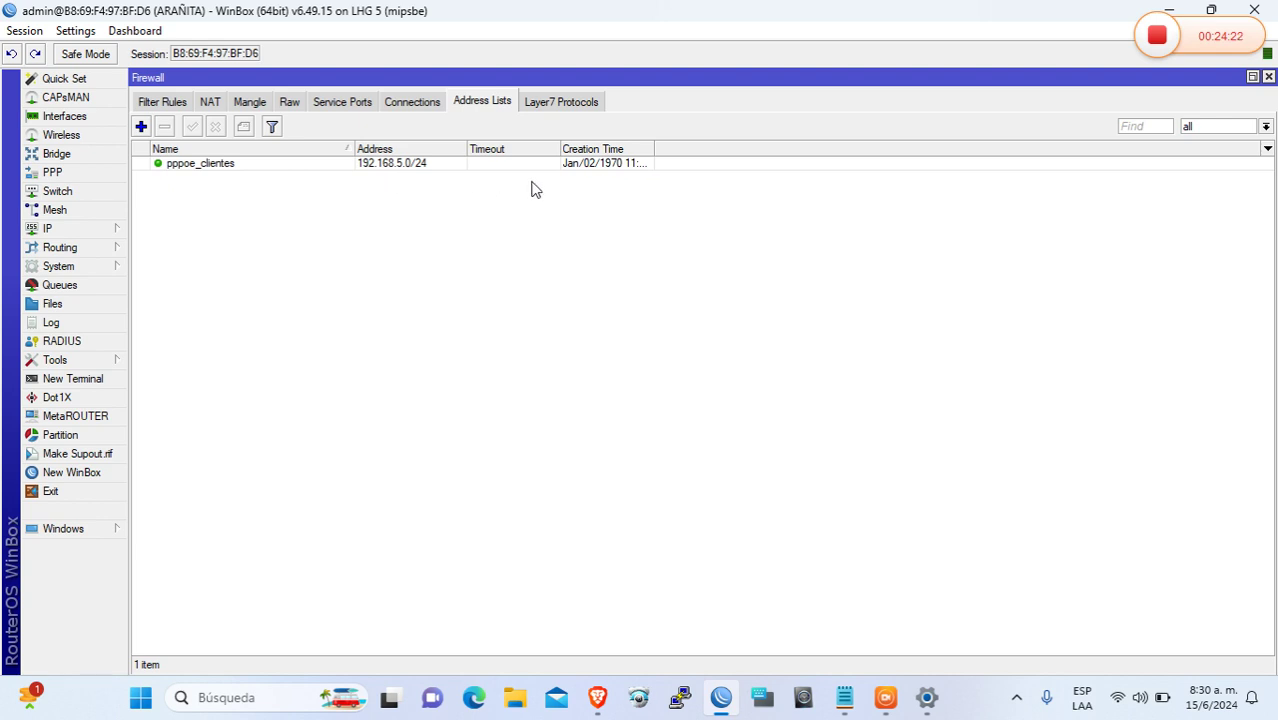
{"action": "left_click", "coordinate": [412, 104]}
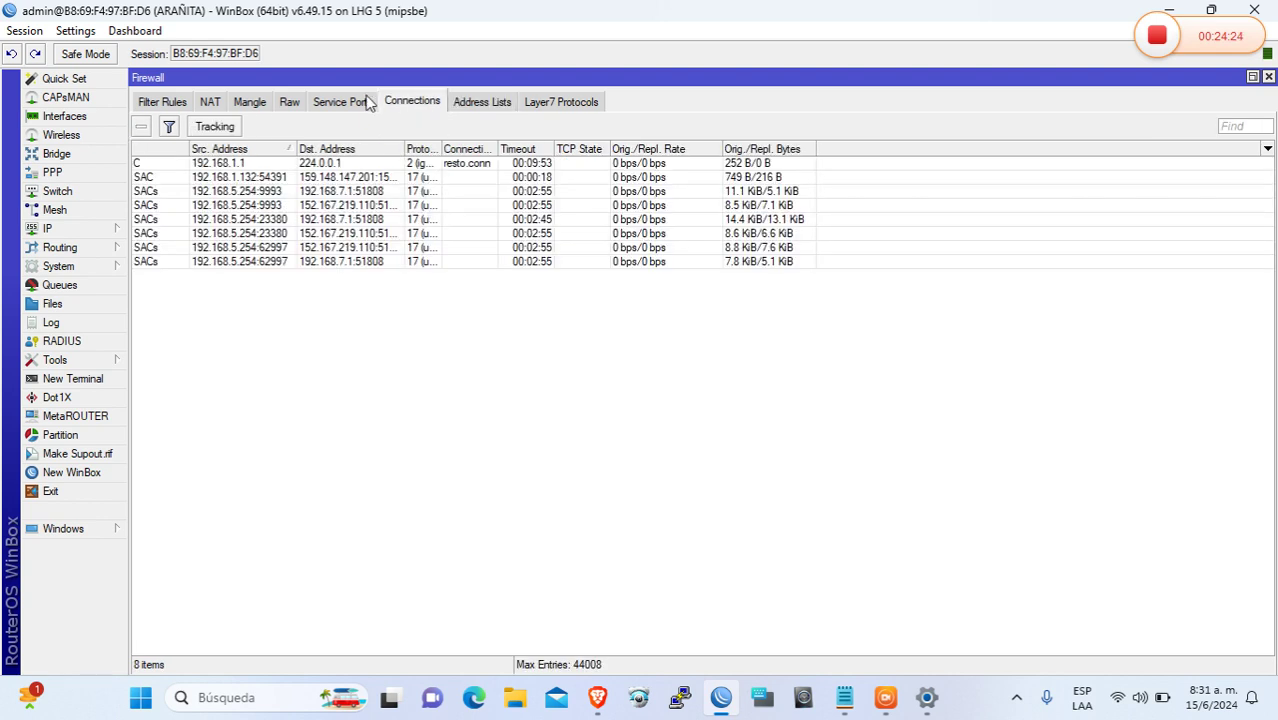
{"action": "left_click", "coordinate": [362, 102]}
{"action": "left_click", "coordinate": [287, 102]}
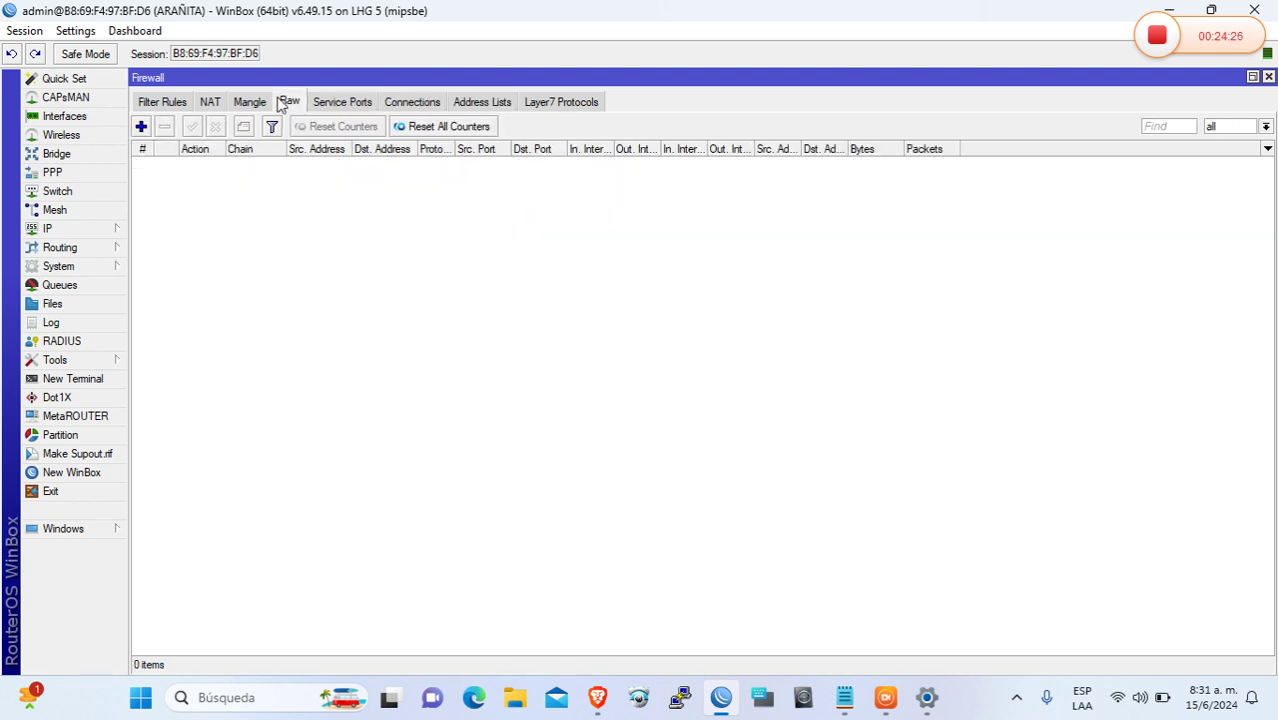
{"action": "left_click", "coordinate": [550, 104]}
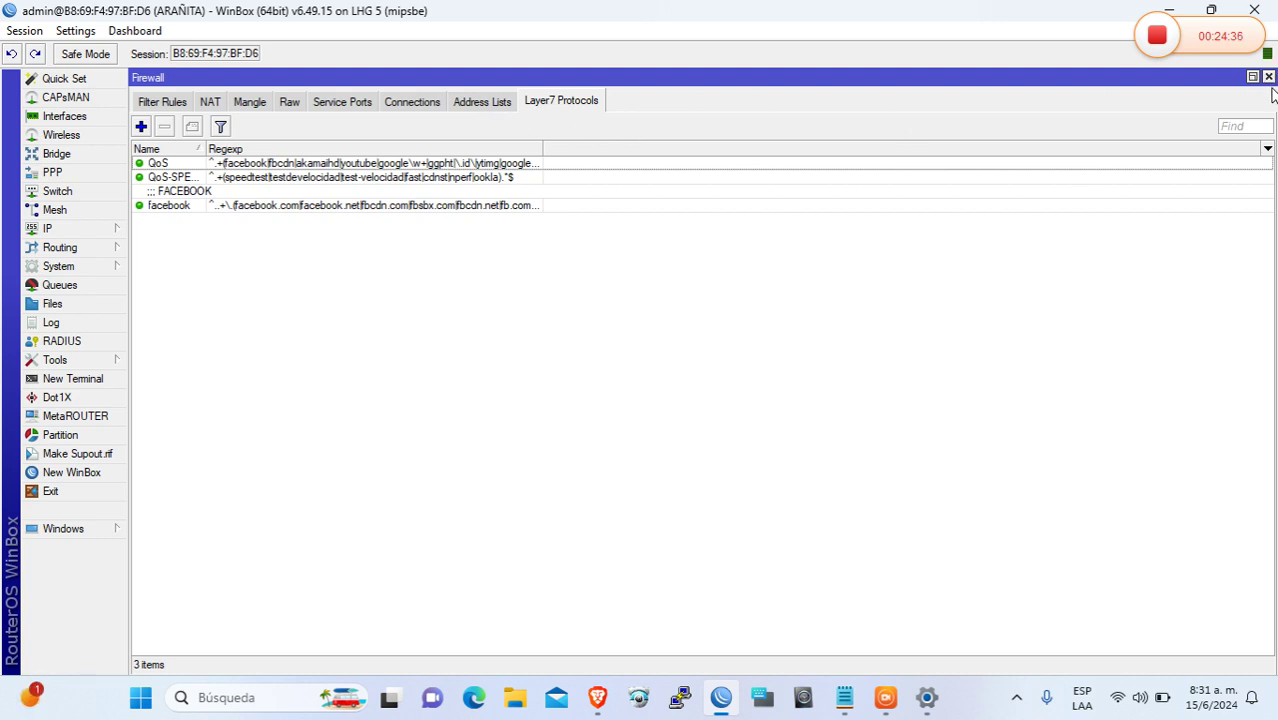
{"action": "left_click", "coordinate": [1268, 77]}
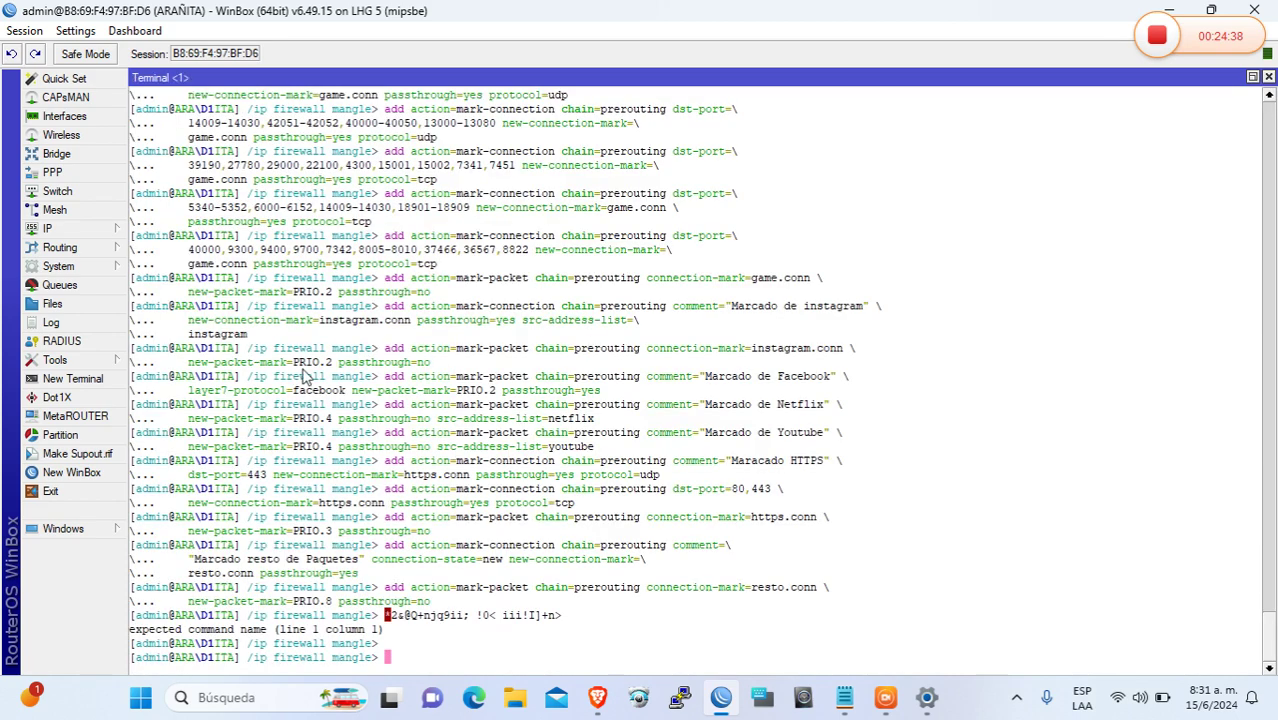
Copy the 'pppoe up' script name from System > Scripts, then bring up PPP Profiles
{"action": "left_click", "coordinate": [102, 268]}
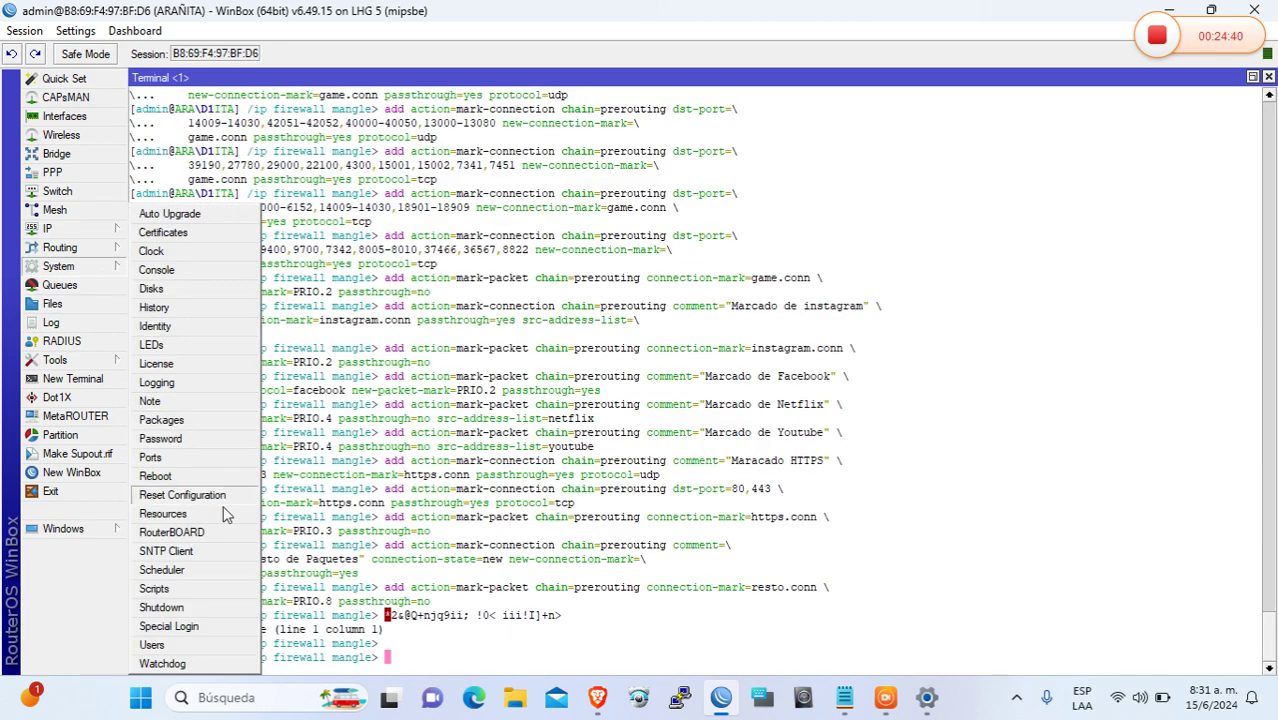
{"action": "left_click", "coordinate": [200, 589]}
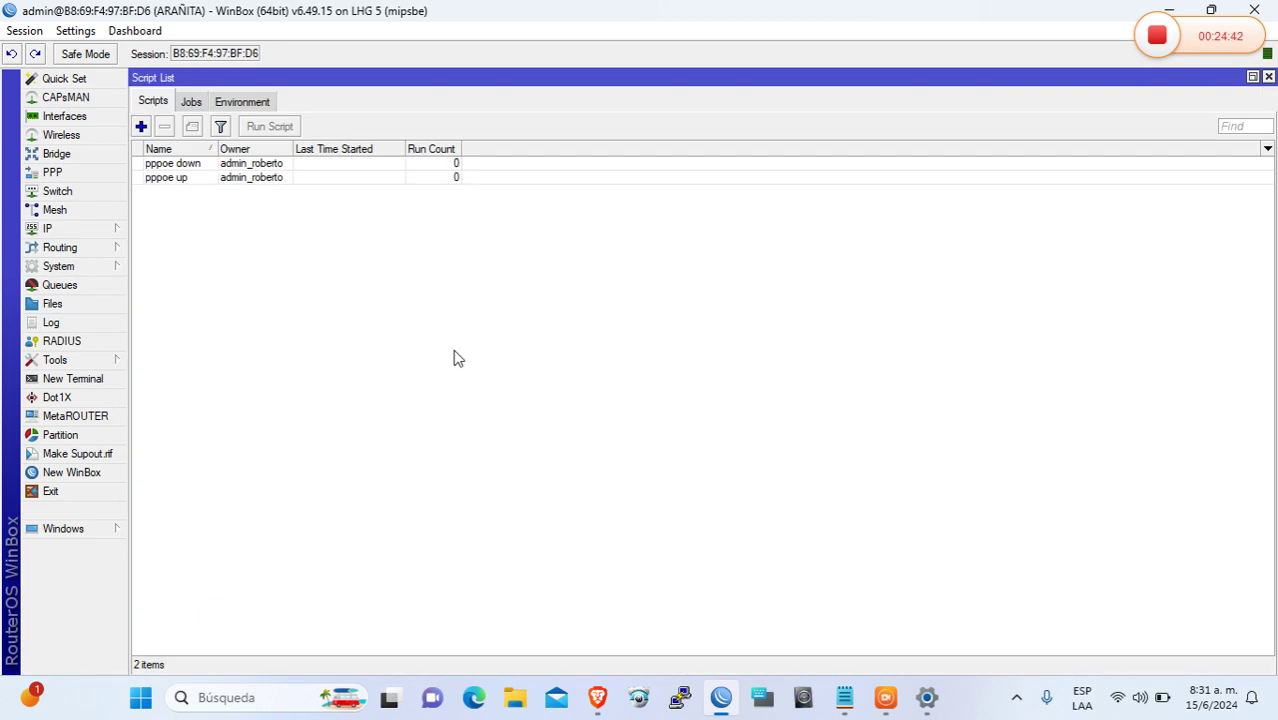
{"action": "double_click", "coordinate": [170, 178]}
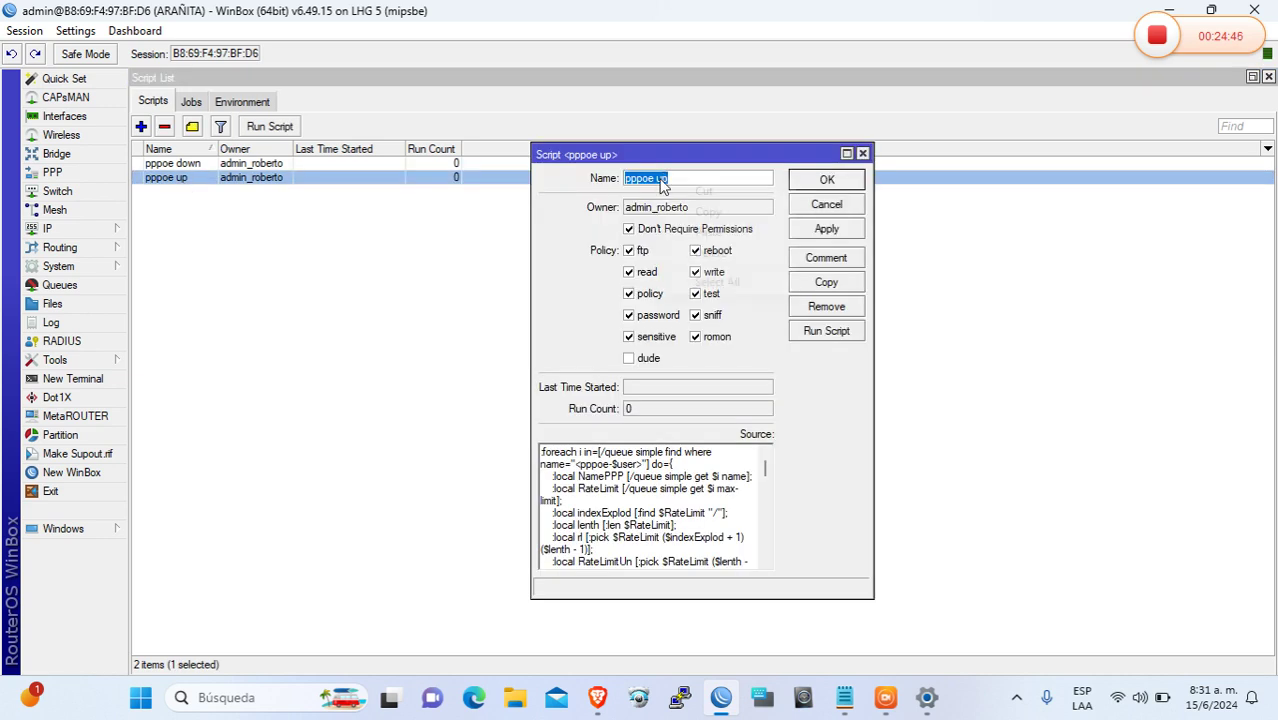
{"action": "right_click", "coordinate": [688, 181]}
{"action": "left_click", "coordinate": [713, 213]}
{"action": "left_click", "coordinate": [112, 233]}
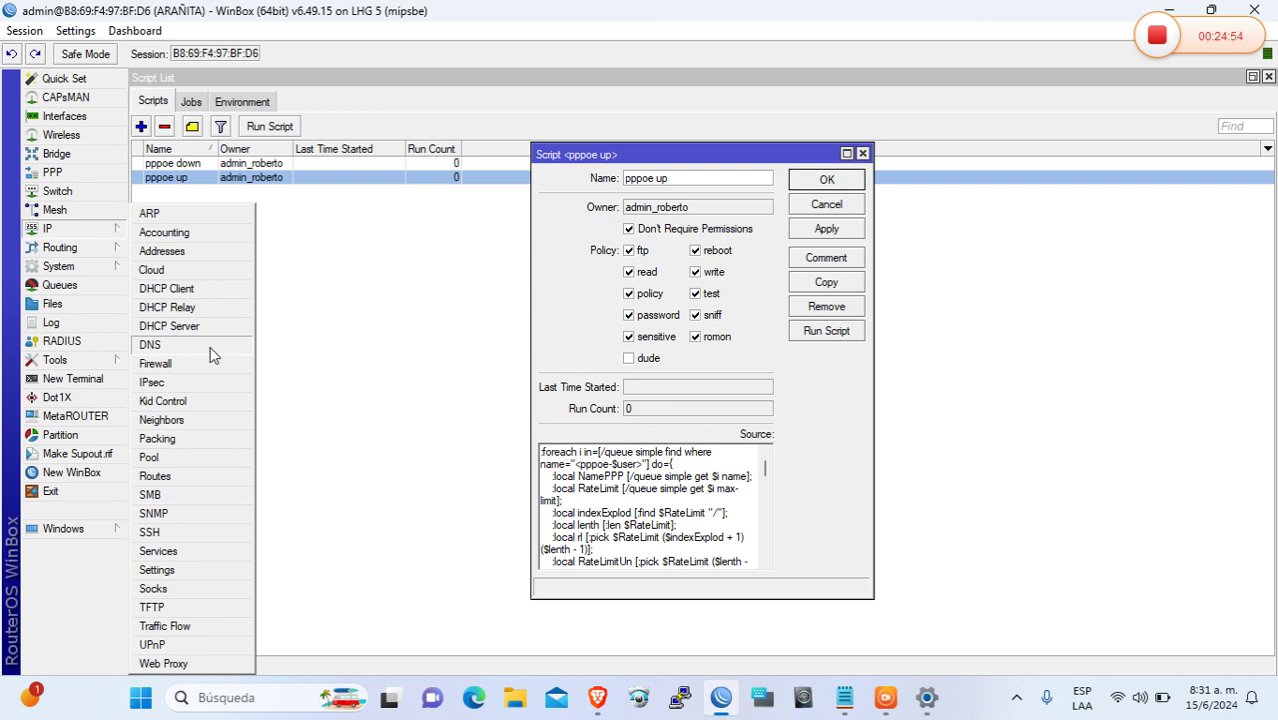
{"action": "left_click", "coordinate": [76, 173]}
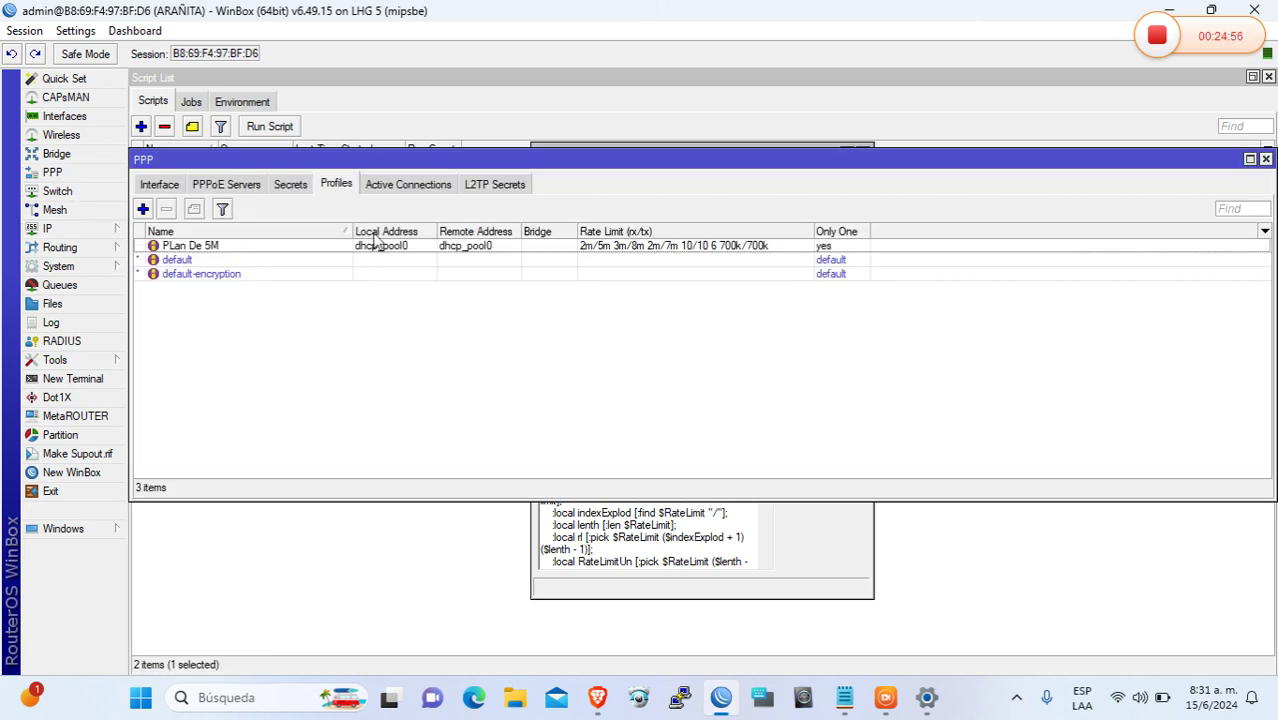
Open PLan De 5M's Scripts tab and put 'pppoe up' as the On Up script
{"action": "double_click", "coordinate": [266, 247]}
{"action": "left_click", "coordinate": [744, 172]}
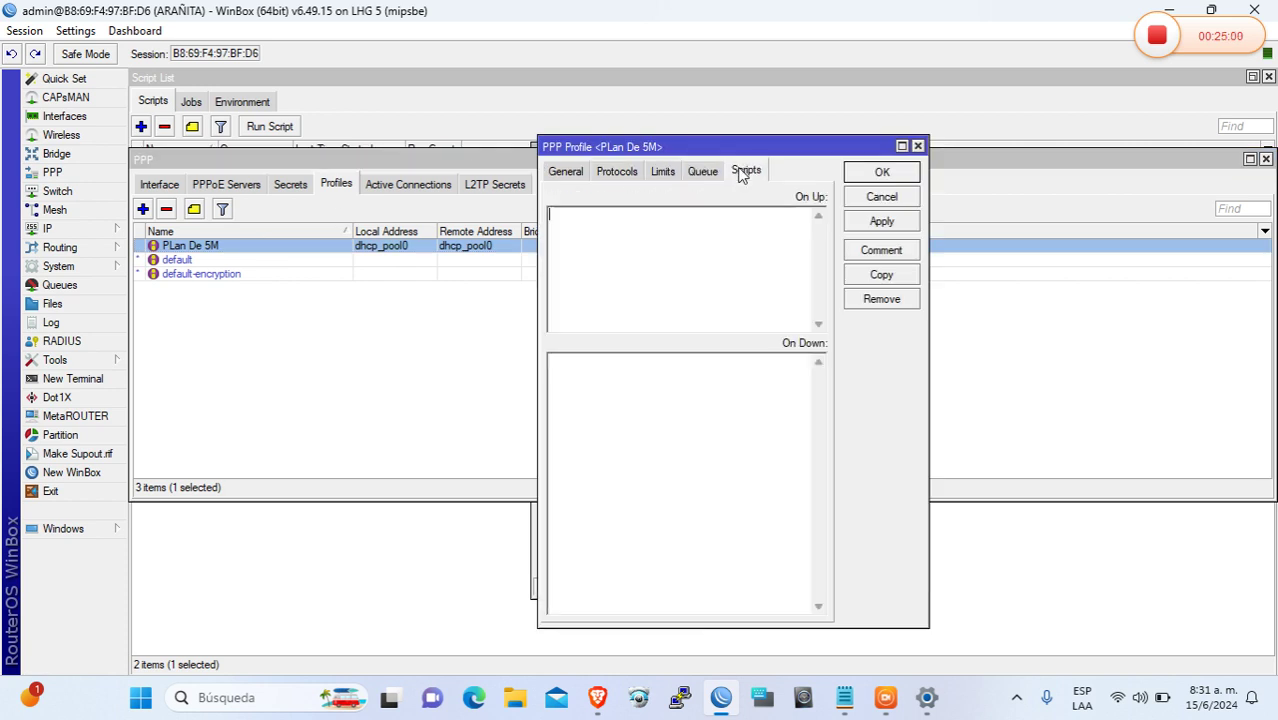
{"action": "right_click", "coordinate": [681, 266]}
{"action": "left_click", "coordinate": [535, 541]}
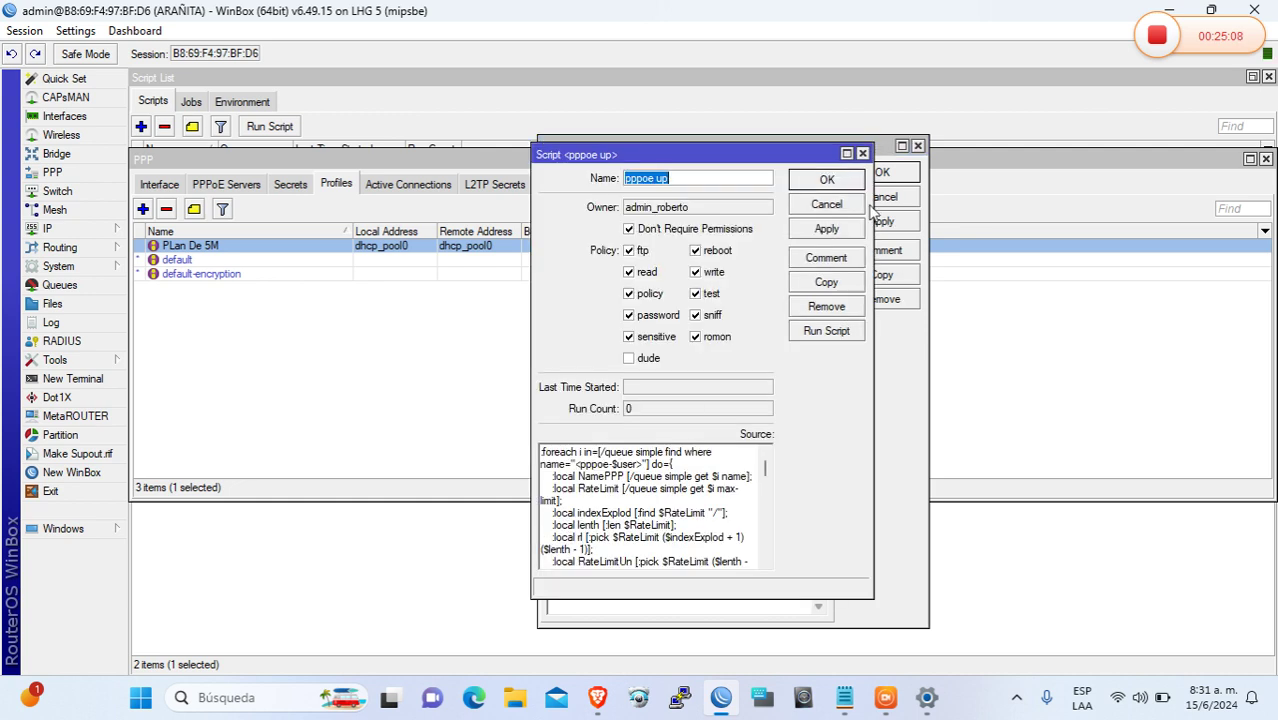
{"action": "left_click", "coordinate": [842, 182]}
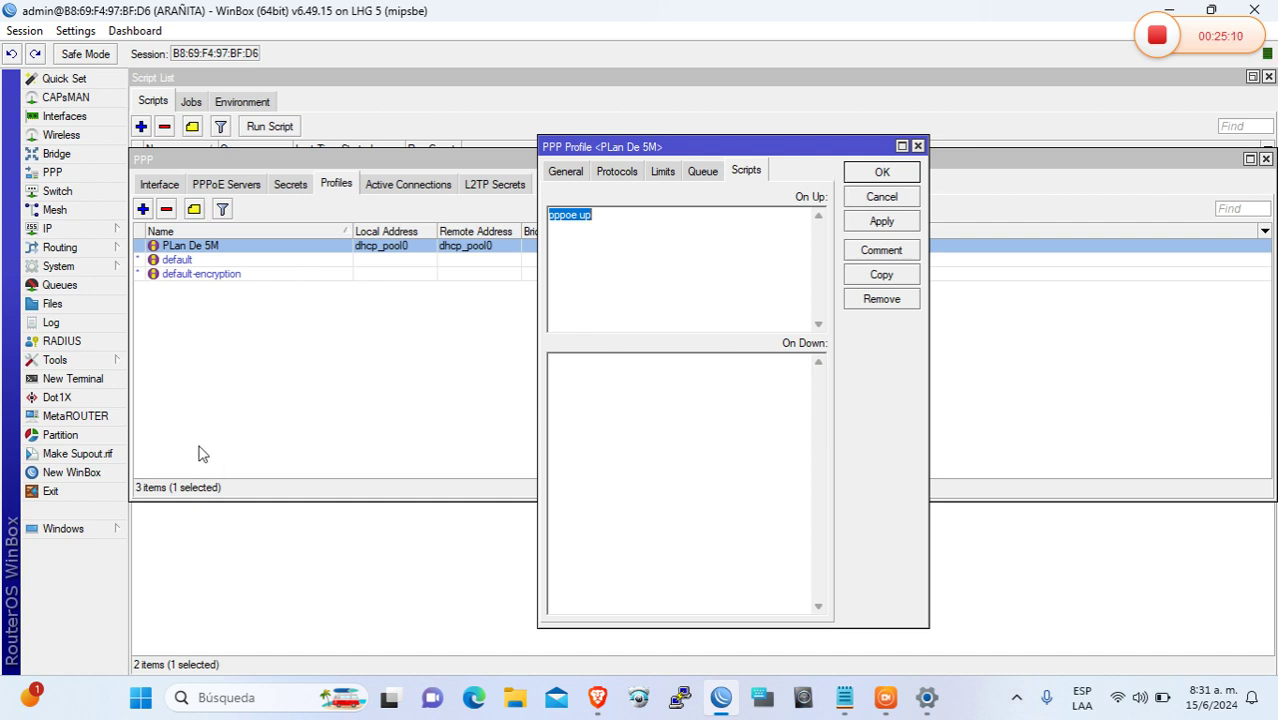
Copy the 'pppoe down' script name from the Script List
{"action": "left_click", "coordinate": [100, 541]}
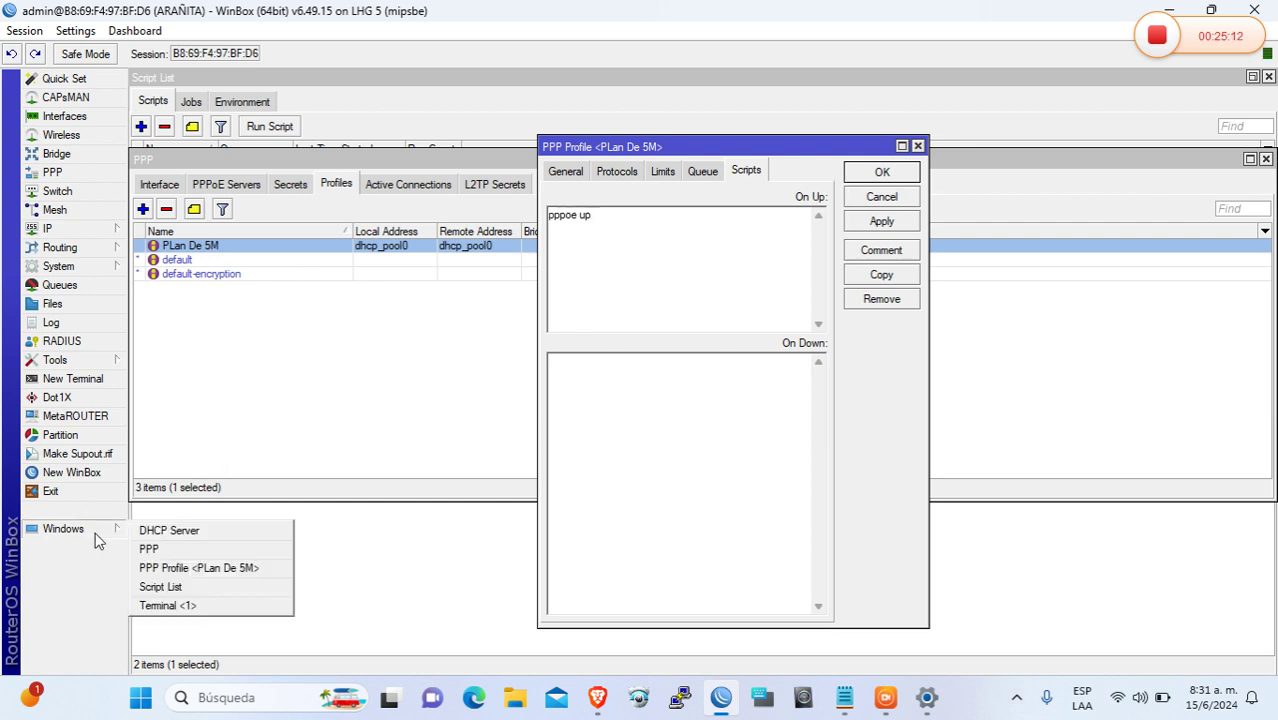
{"action": "left_click", "coordinate": [210, 588]}
{"action": "double_click", "coordinate": [180, 165]}
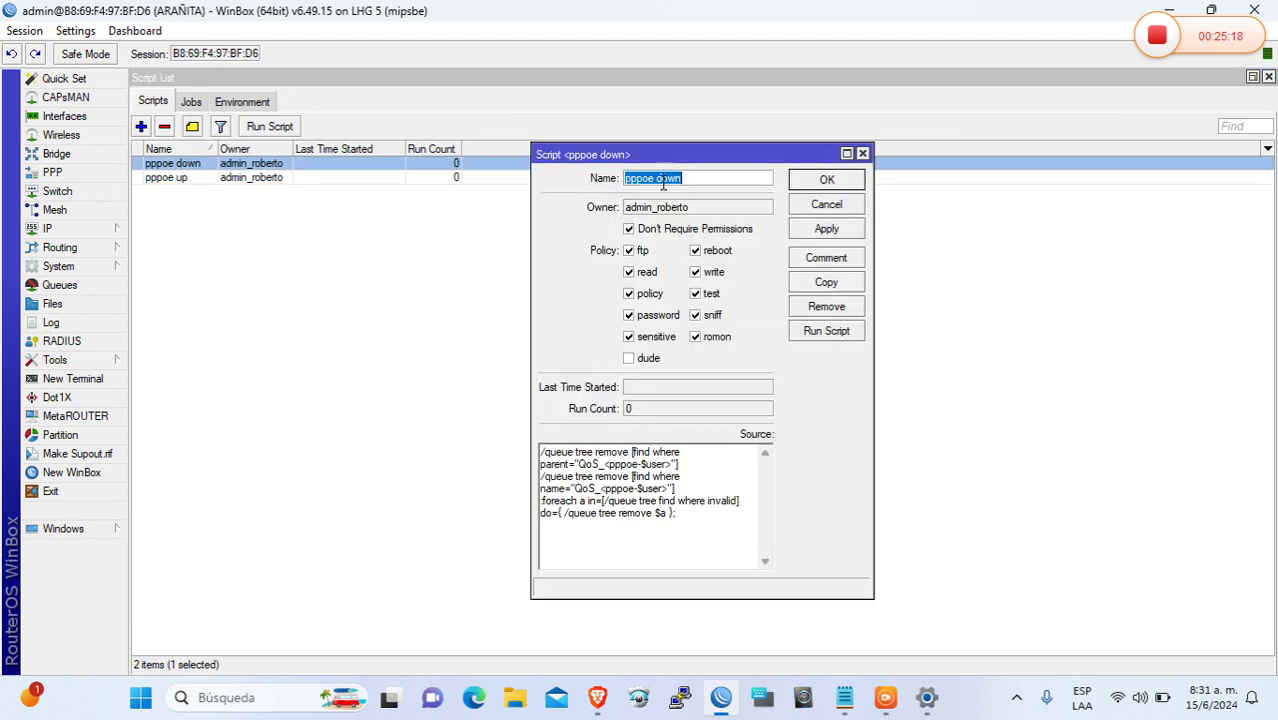
{"action": "right_click", "coordinate": [662, 184]}
{"action": "left_click", "coordinate": [710, 215]}
{"action": "left_click", "coordinate": [88, 528]}
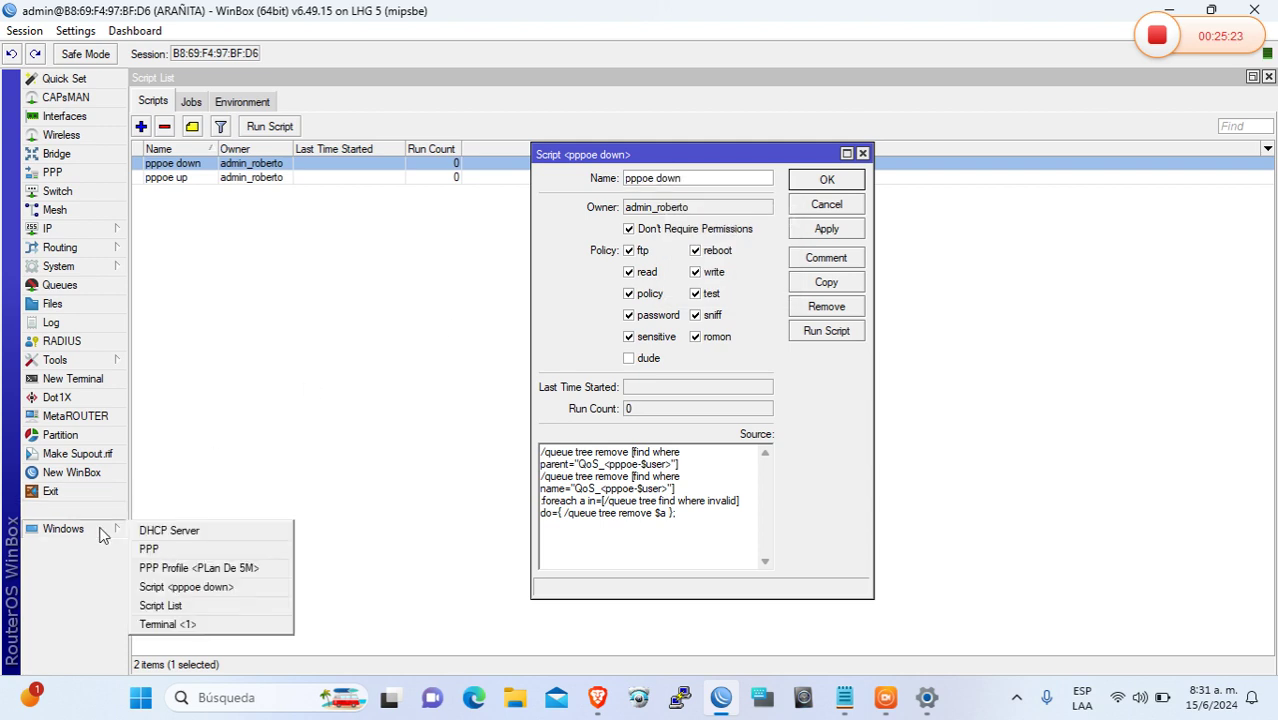
{"action": "left_click", "coordinate": [235, 587]}
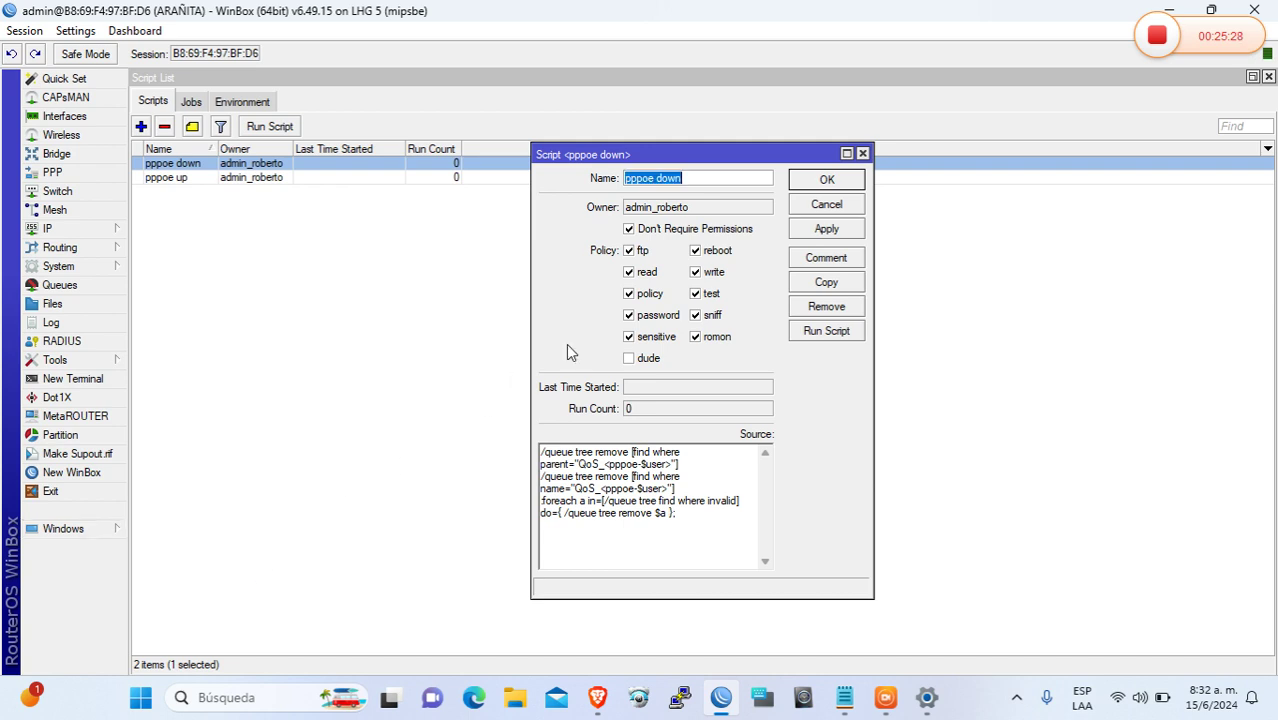
{"action": "left_click", "coordinate": [816, 182]}
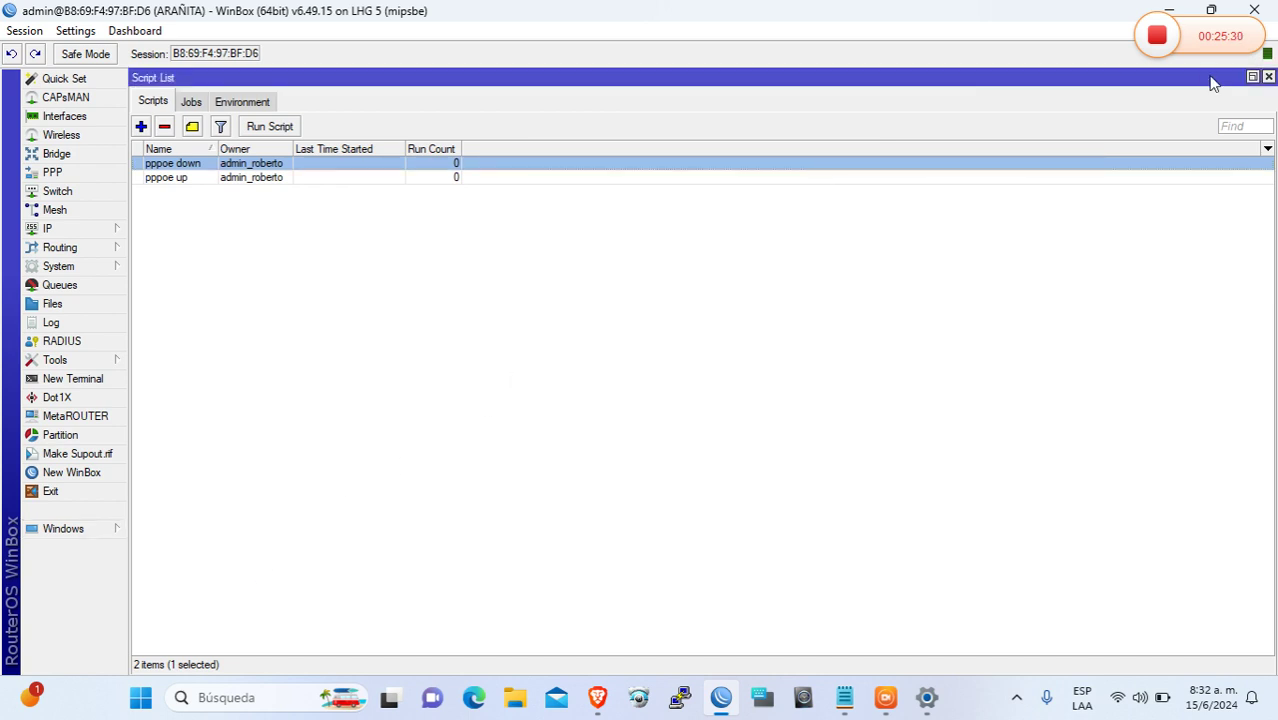
Paste 'pppoe down' as the On Down script, save the profile, and close the Script List
{"action": "left_click", "coordinate": [1252, 77]}
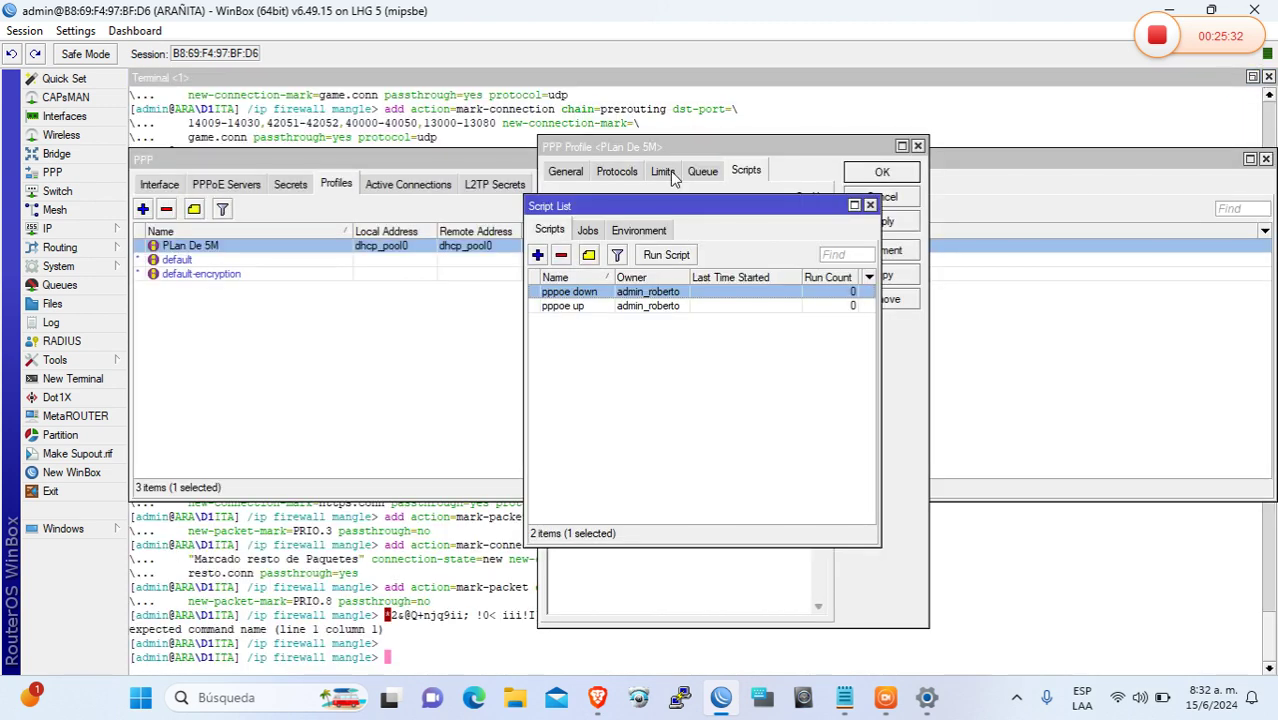
{"action": "left_click_drag", "start_coordinate": [726, 213], "coordinate": [371, 306]}
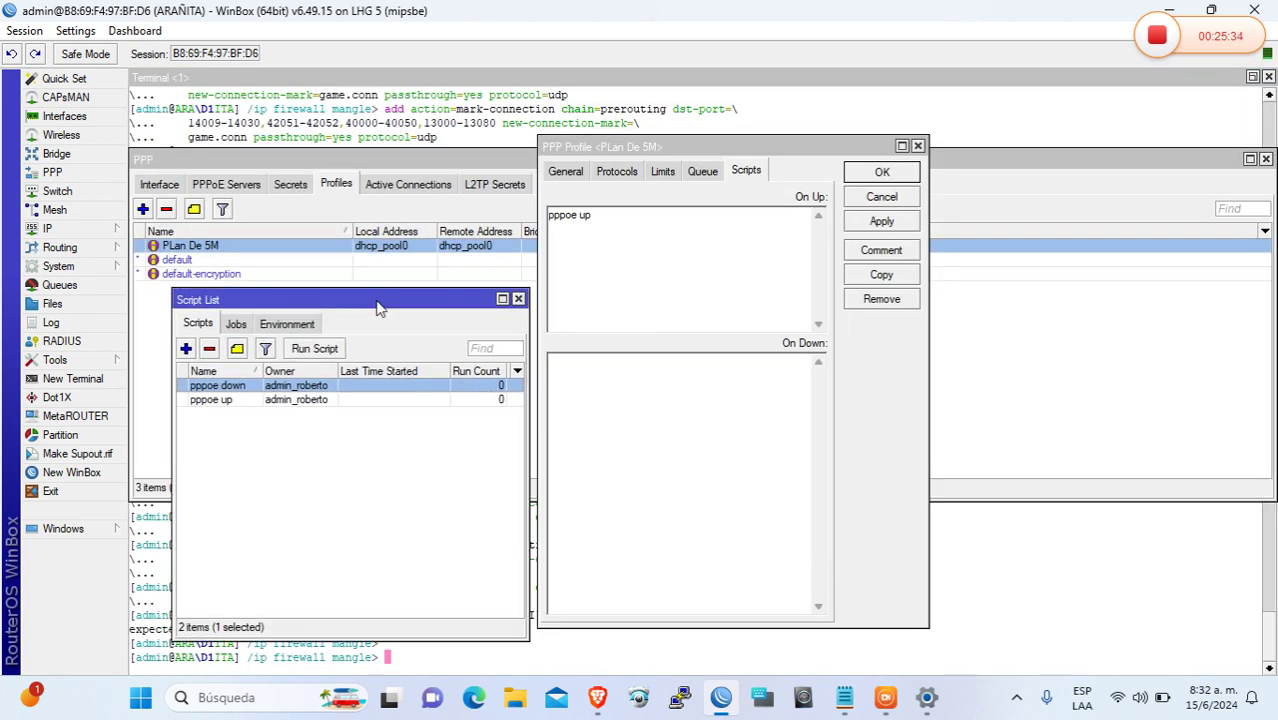
{"action": "left_click", "coordinate": [657, 368]}
{"action": "right_click", "coordinate": [617, 381]}
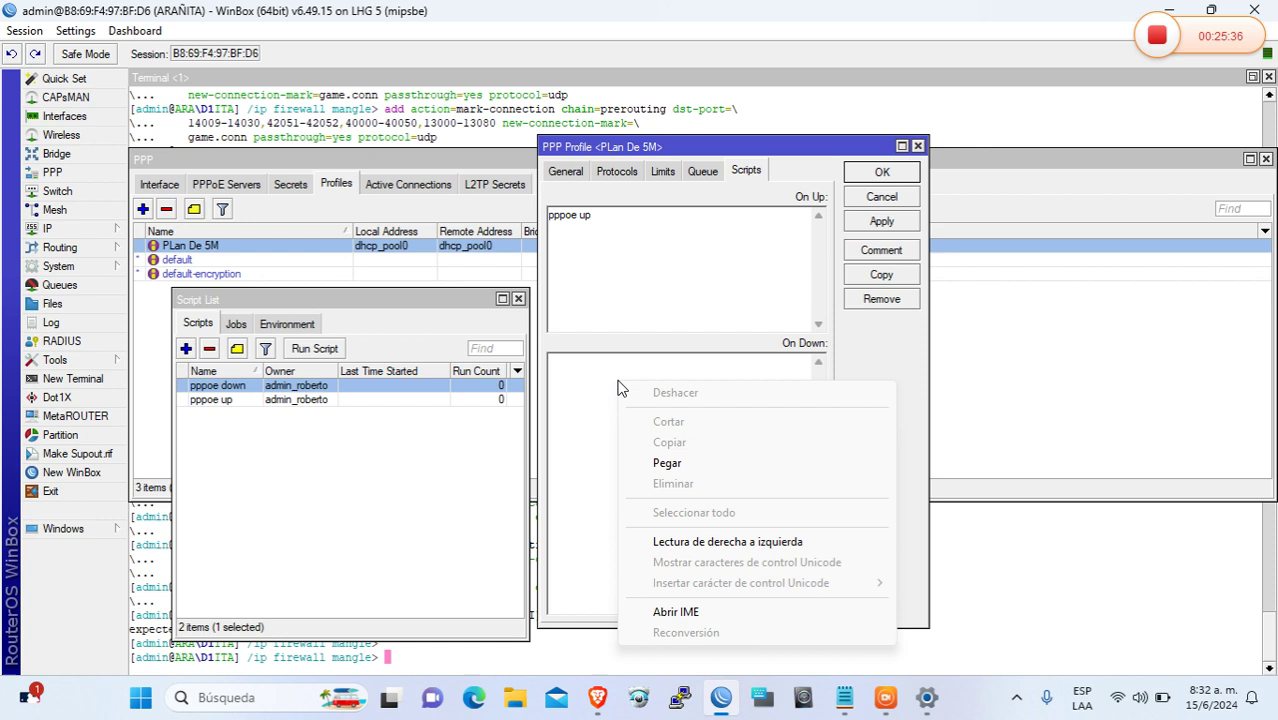
{"action": "left_click", "coordinate": [665, 463]}
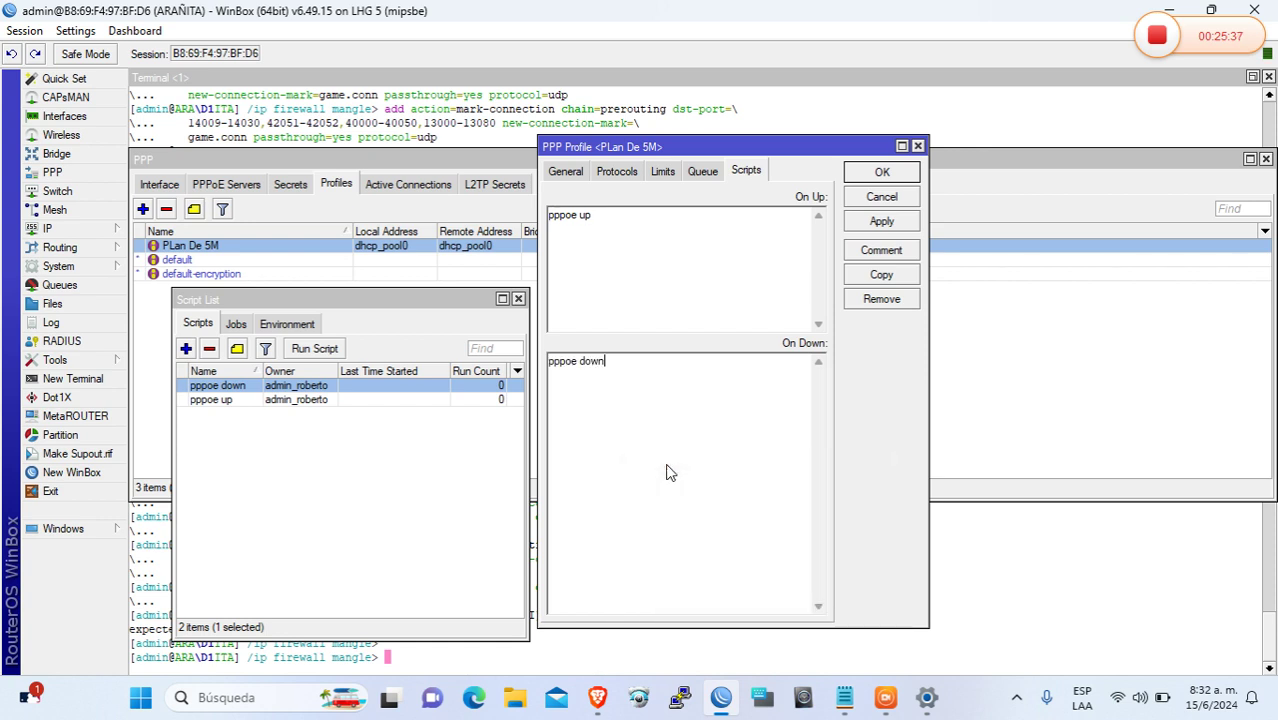
{"action": "left_click", "coordinate": [889, 222]}
{"action": "left_click", "coordinate": [881, 172]}
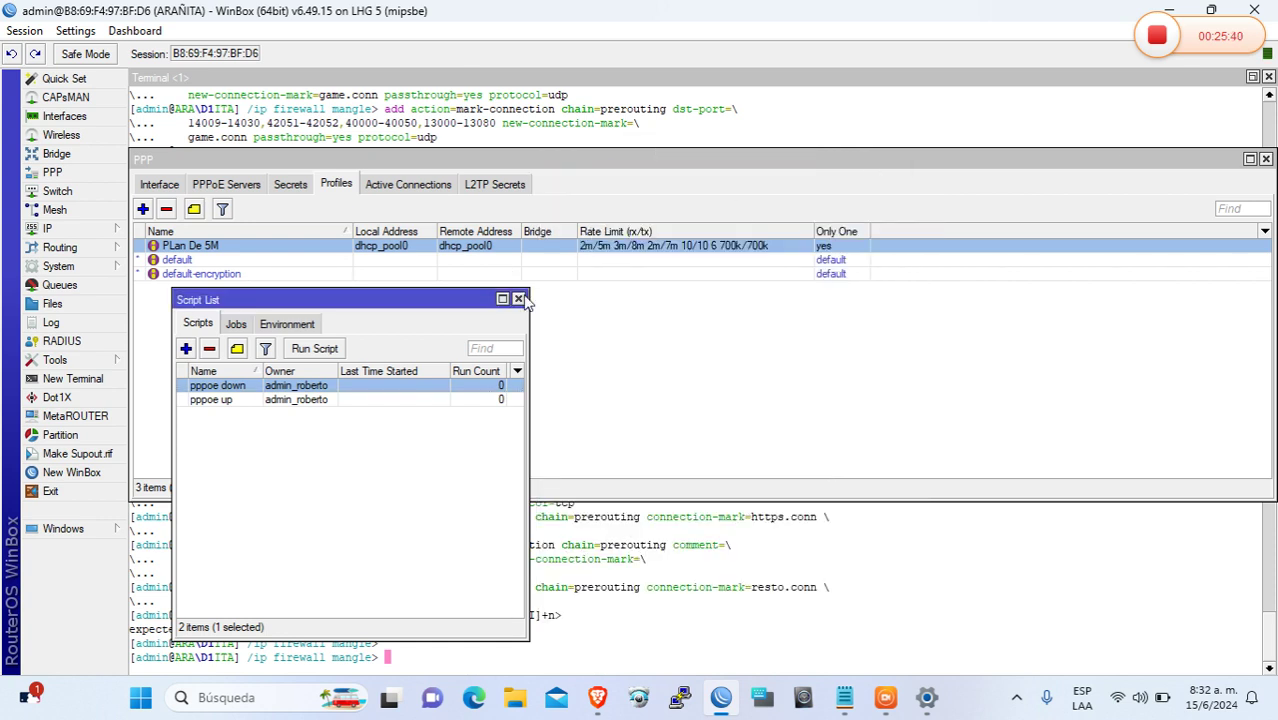
{"action": "left_click", "coordinate": [518, 299]}
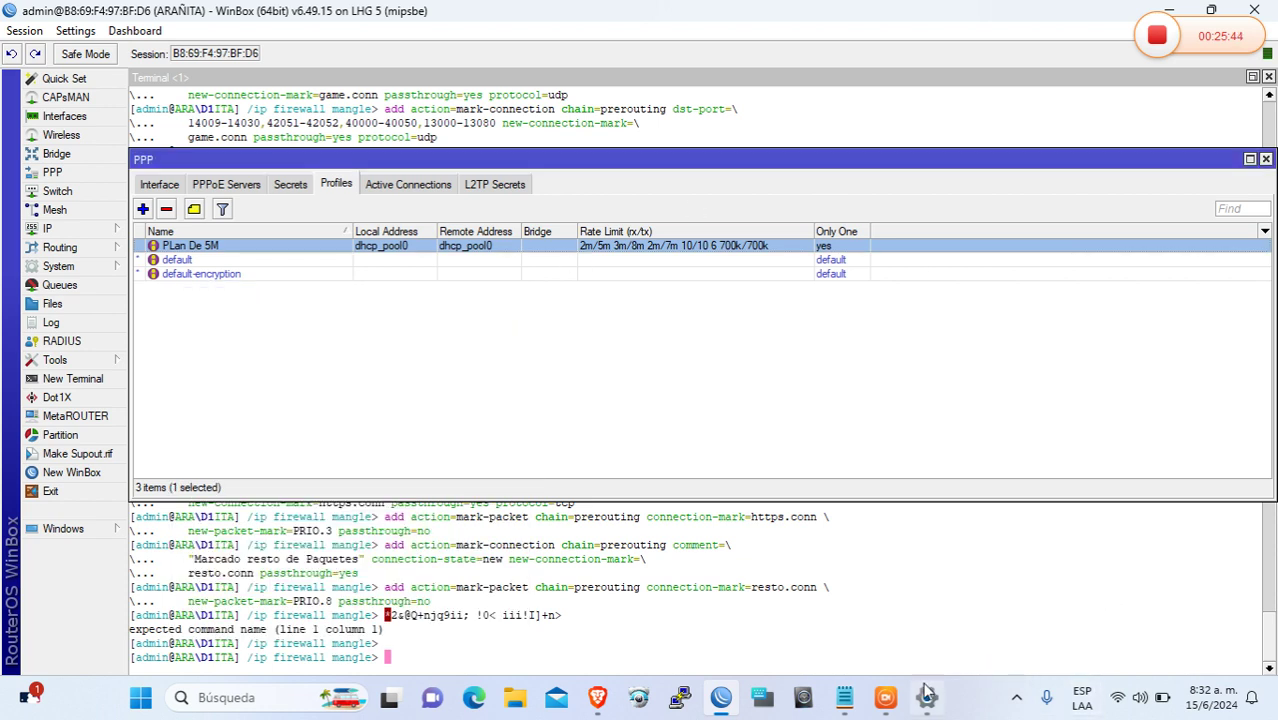
Go to the Acceso telefónico dial-up page in Windows network settings
{"action": "right_click", "coordinate": [1118, 697]}
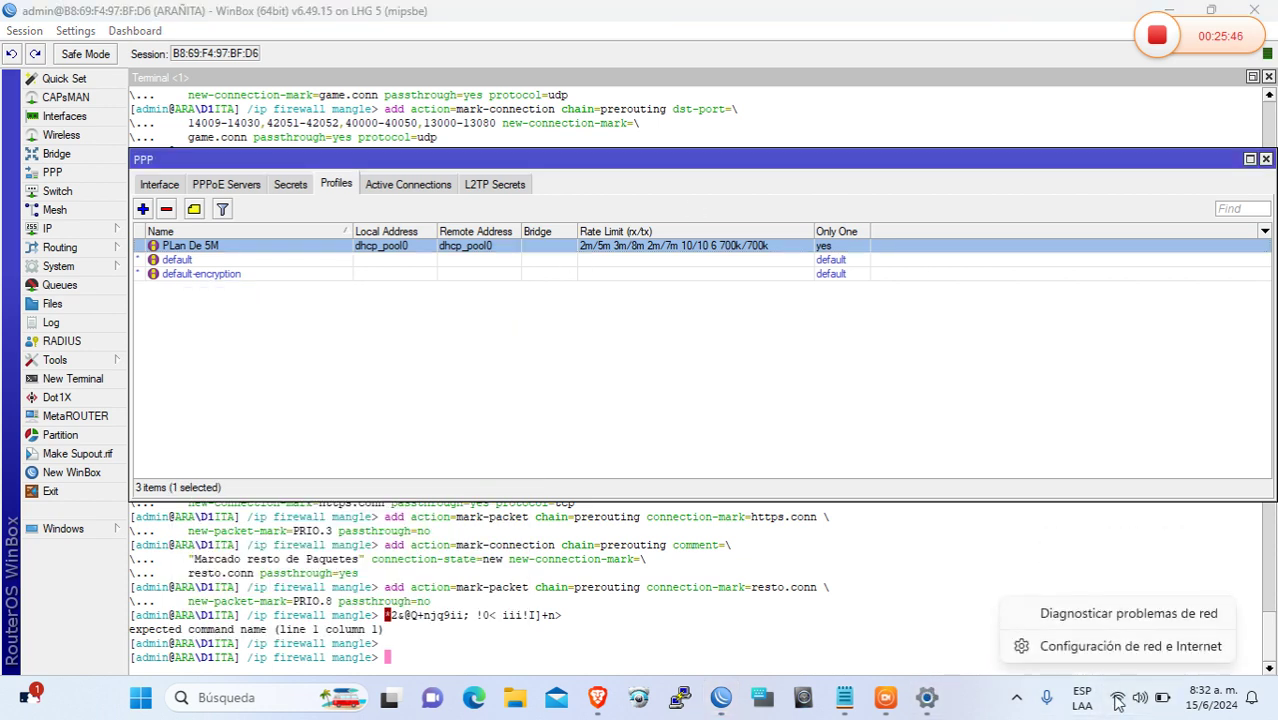
{"action": "left_click", "coordinate": [1129, 648]}
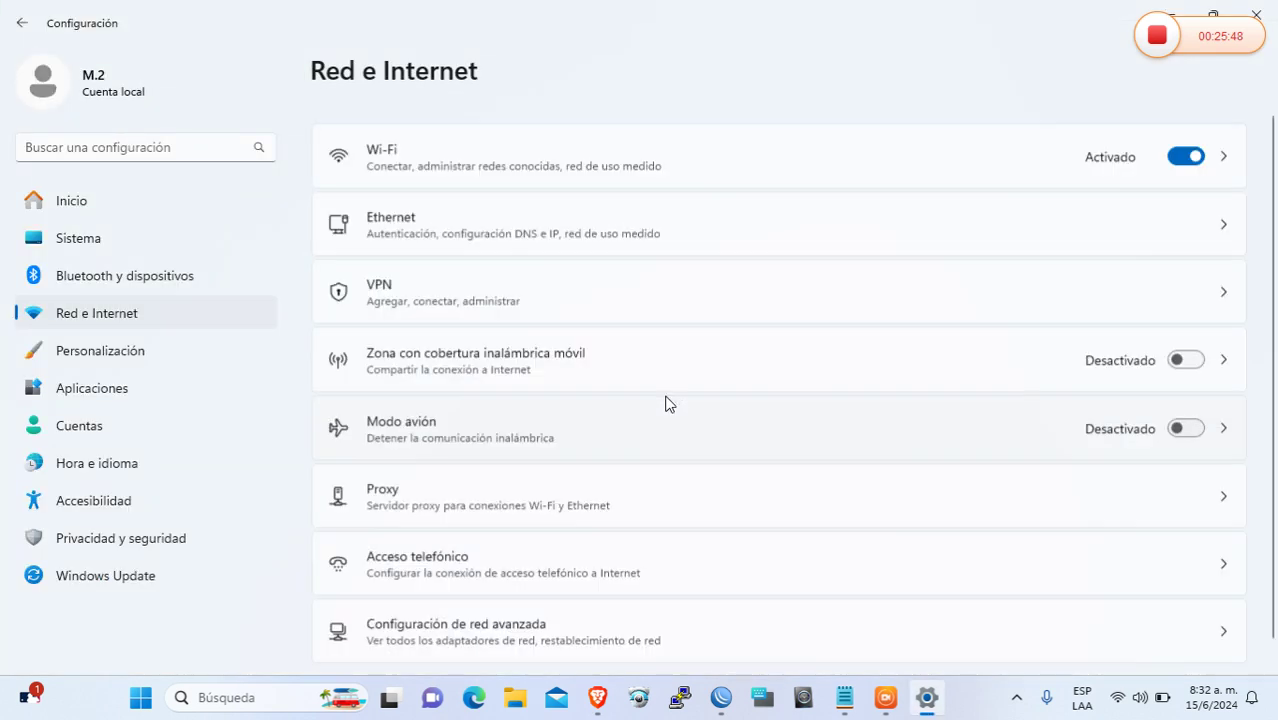
{"action": "scroll", "coordinate": [1276, 530], "scroll_direction": "down", "scroll_amount": 3}
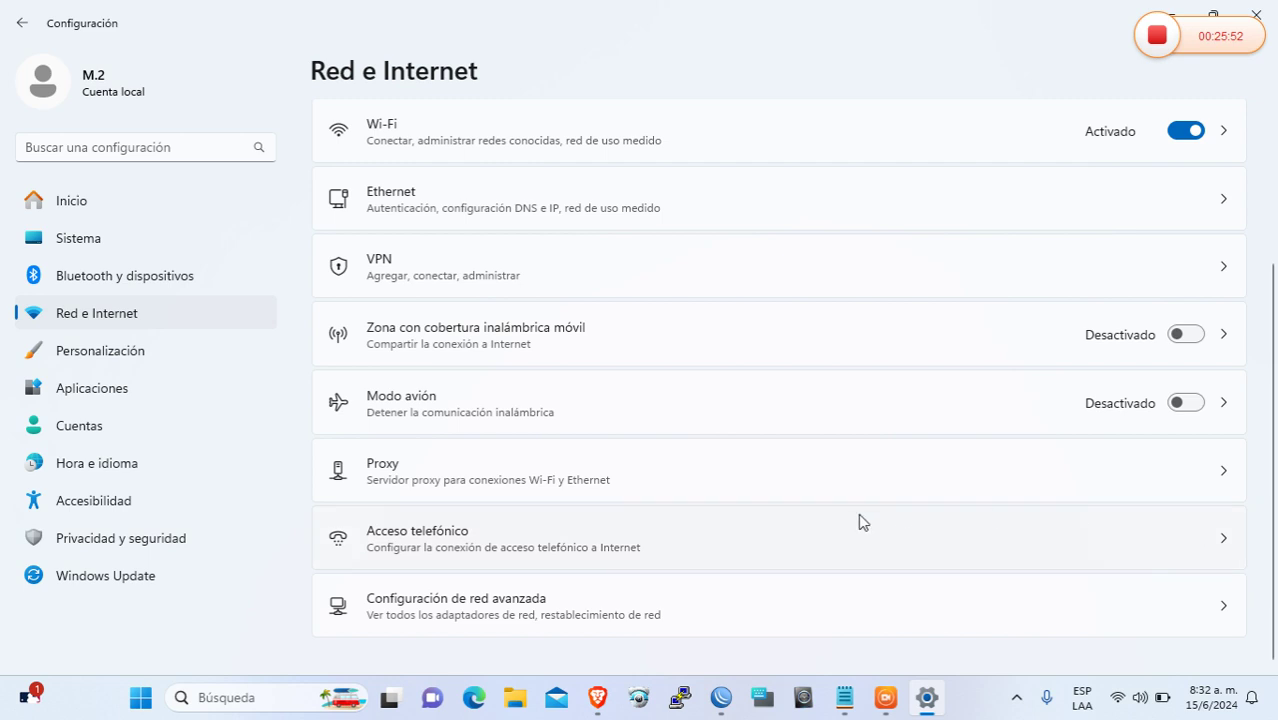
{"action": "left_click", "coordinate": [499, 542]}
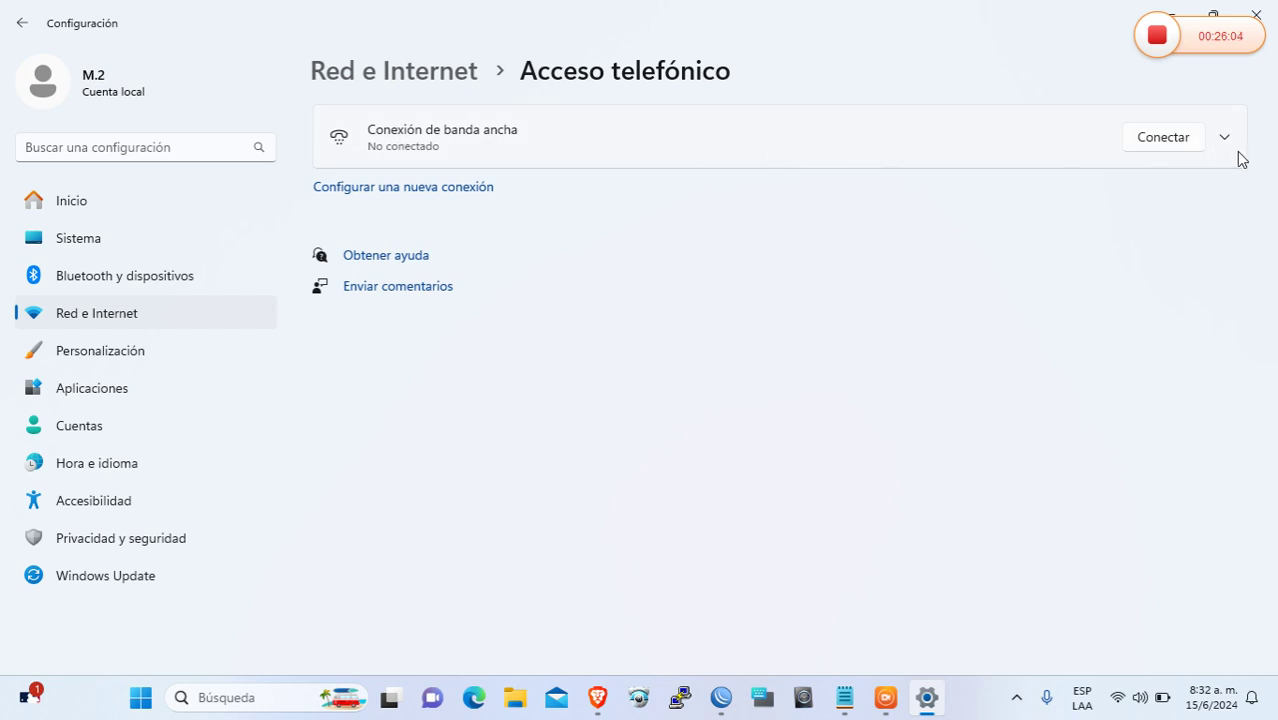
Dial the broadband connection with the PPPoE username and password; it fails to connect
{"action": "left_click", "coordinate": [1150, 143]}
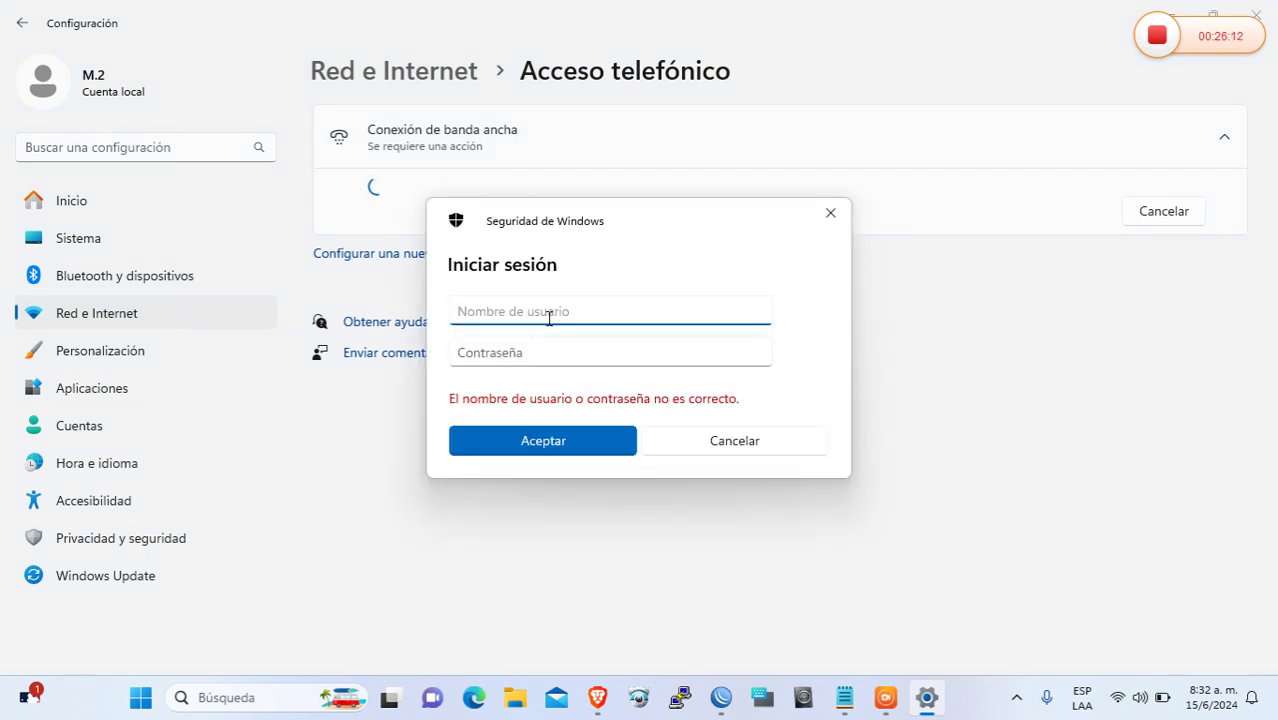
{"action": "type", "text": "pc"}
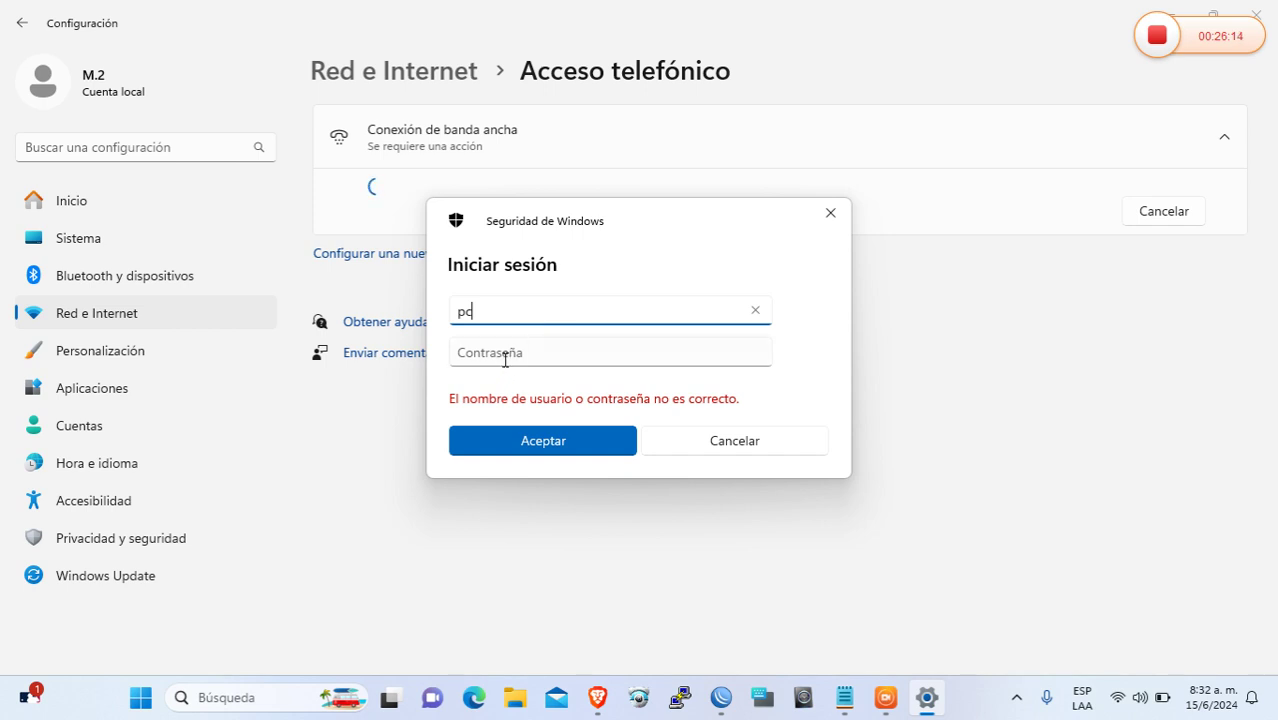
{"action": "left_click", "coordinate": [514, 355]}
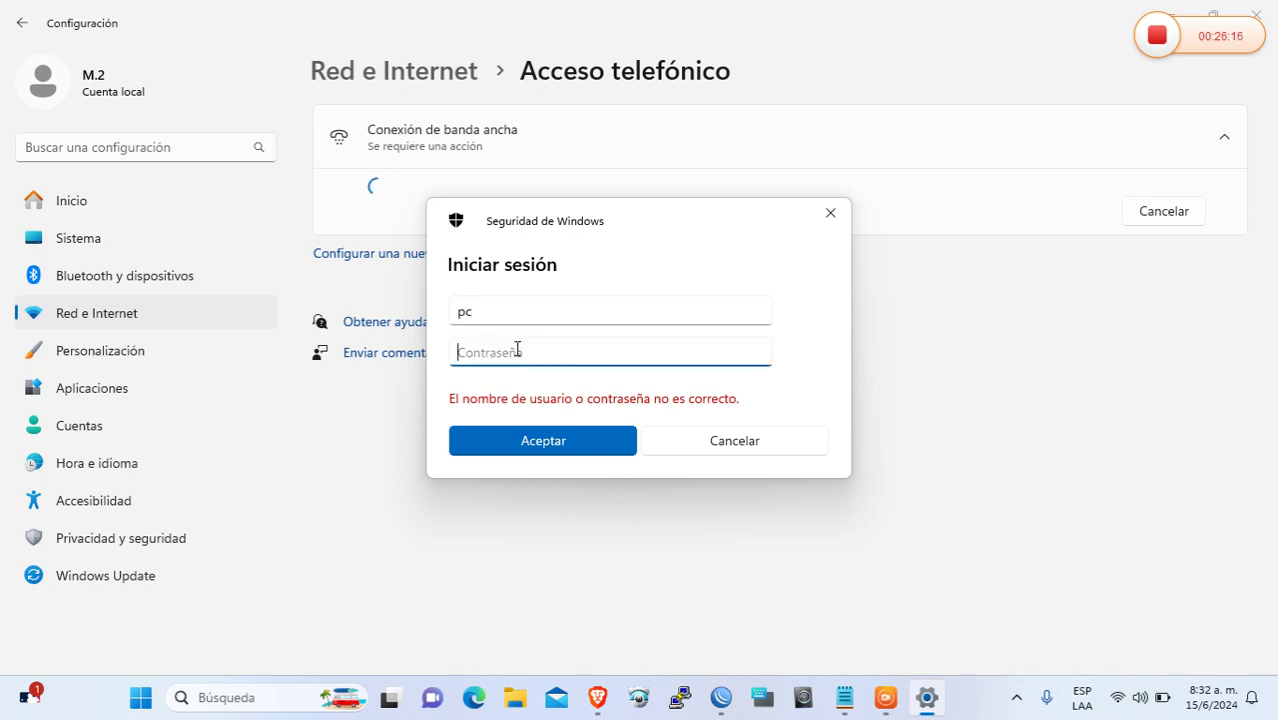
{"action": "type", "text": "••••"}
{"action": "left_click", "coordinate": [553, 441]}
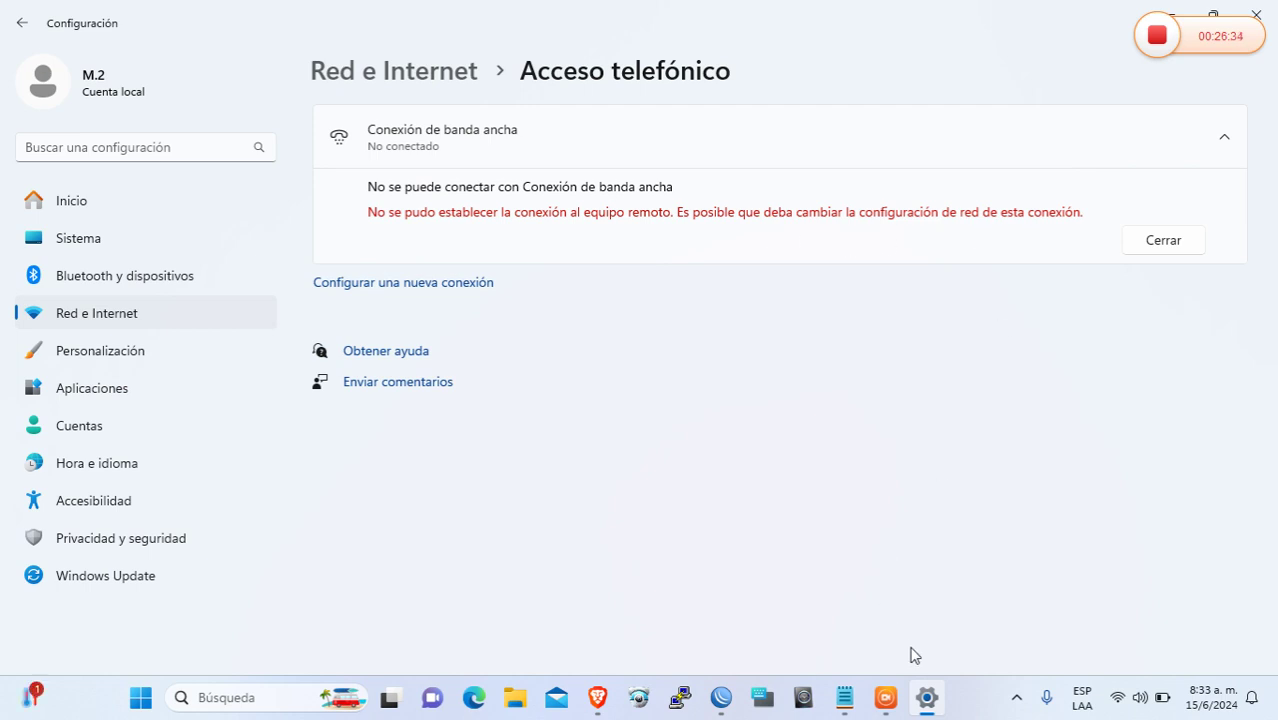
{"action": "left_click", "coordinate": [721, 697]}
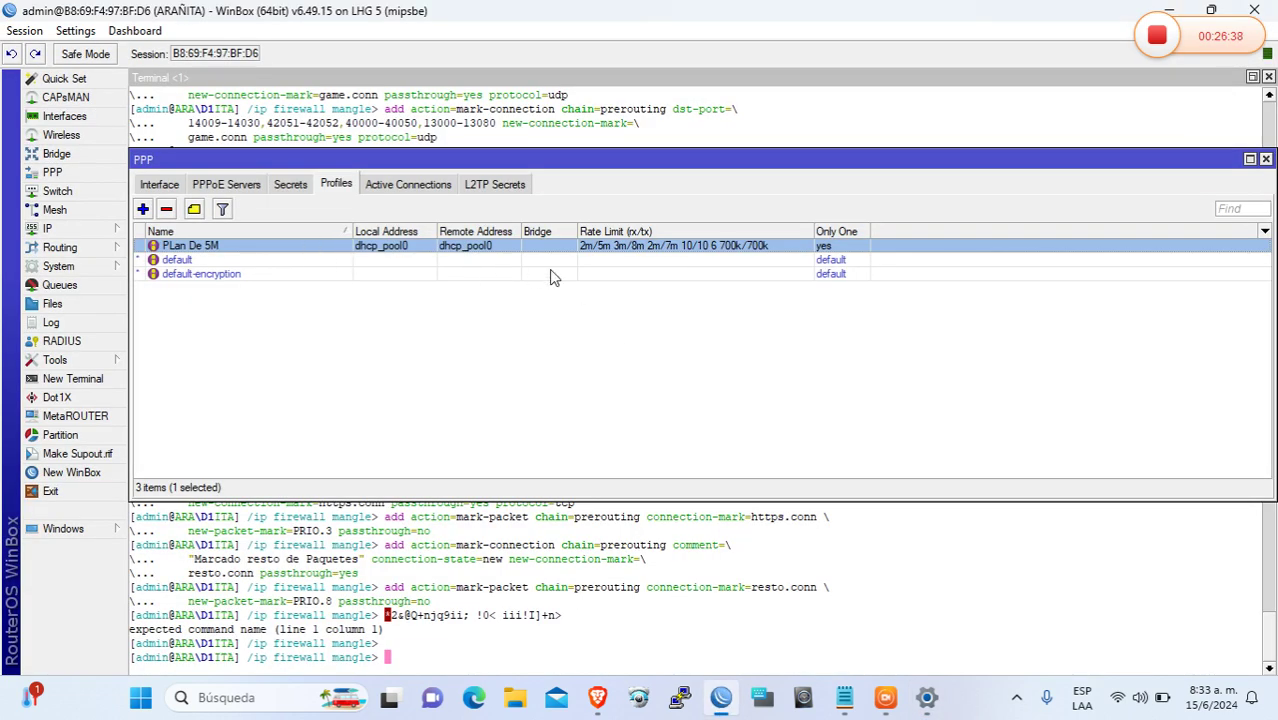
Trim PLan De 5M's rate limit to a plain 2m/5m, dropping the burst values, and save
{"action": "double_click", "coordinate": [707, 252]}
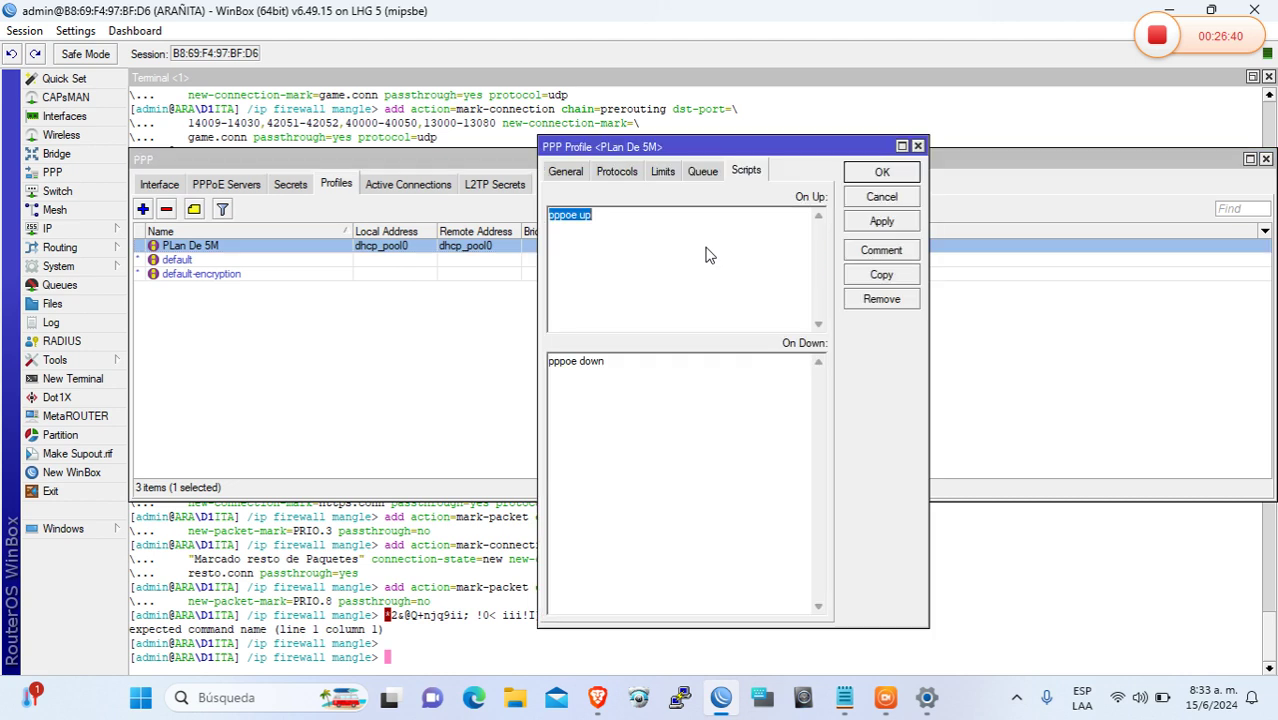
{"action": "left_click", "coordinate": [664, 172]}
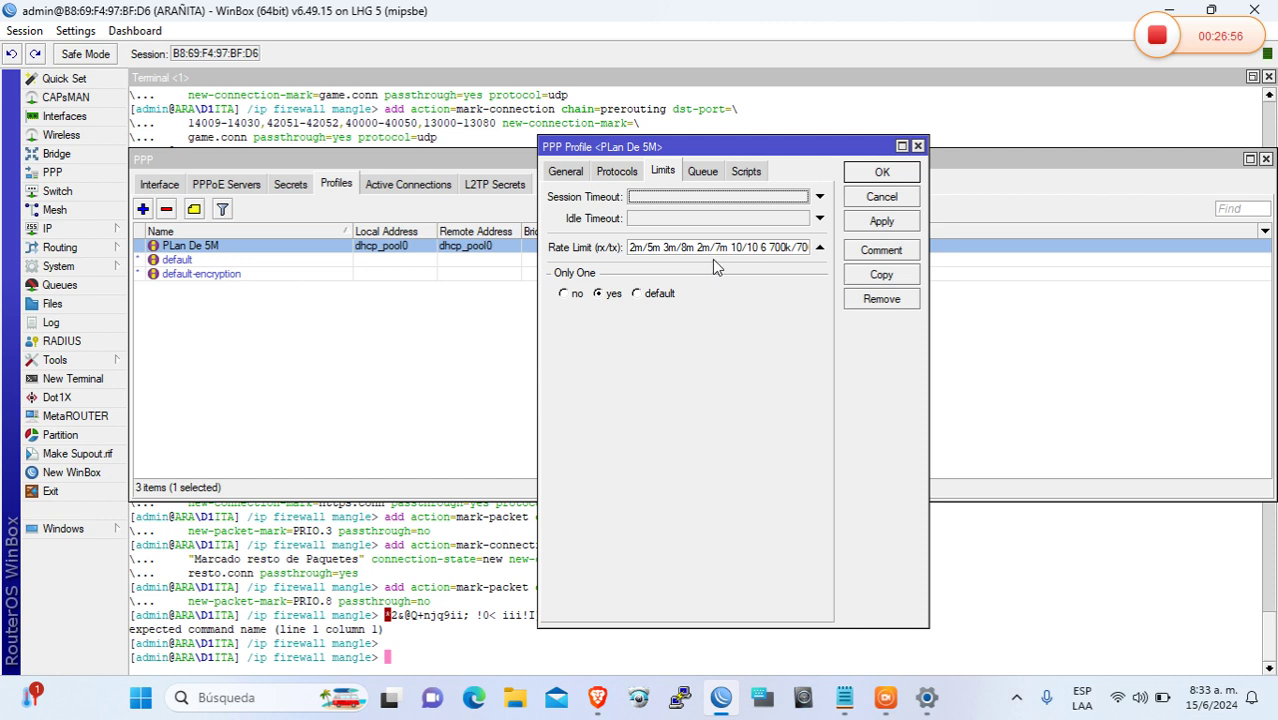
{"action": "left_click", "coordinate": [661, 247]}
{"action": "left_click_drag", "start_coordinate": [661, 247], "coordinate": [880, 262]}
{"action": "key", "text": "BackSpace"}
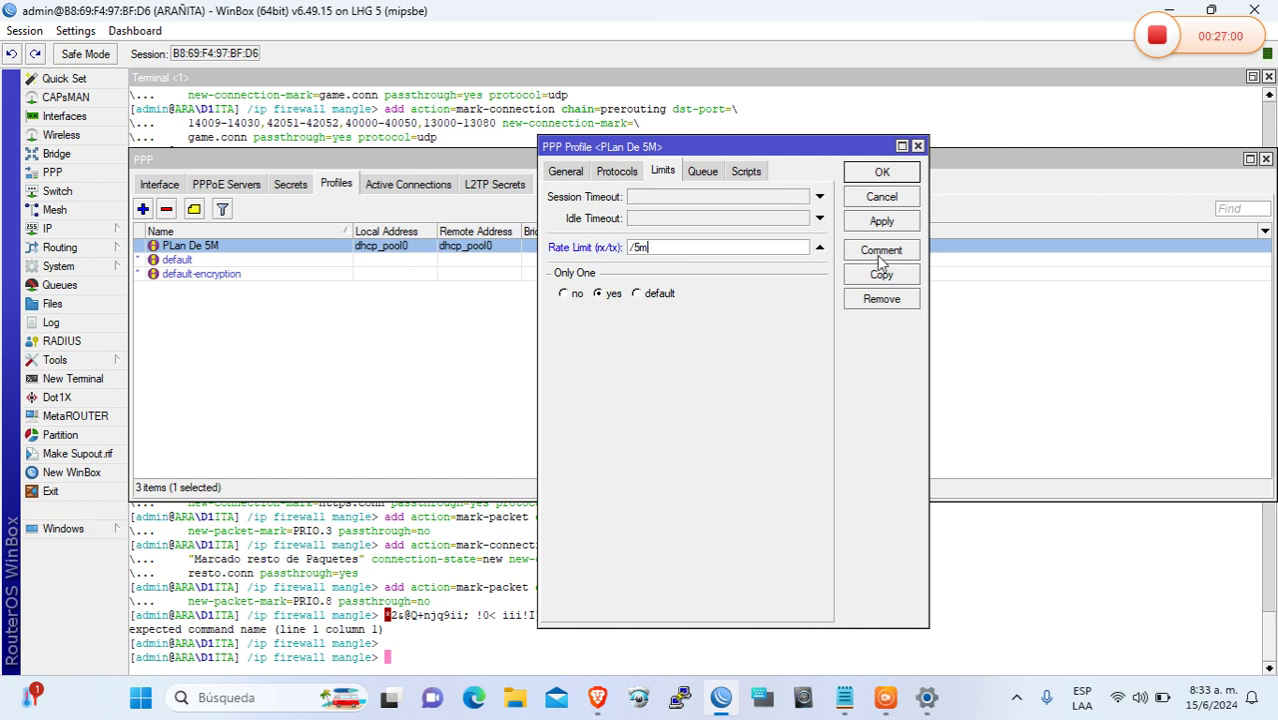
{"action": "left_click", "coordinate": [867, 222]}
{"action": "left_click", "coordinate": [879, 174]}
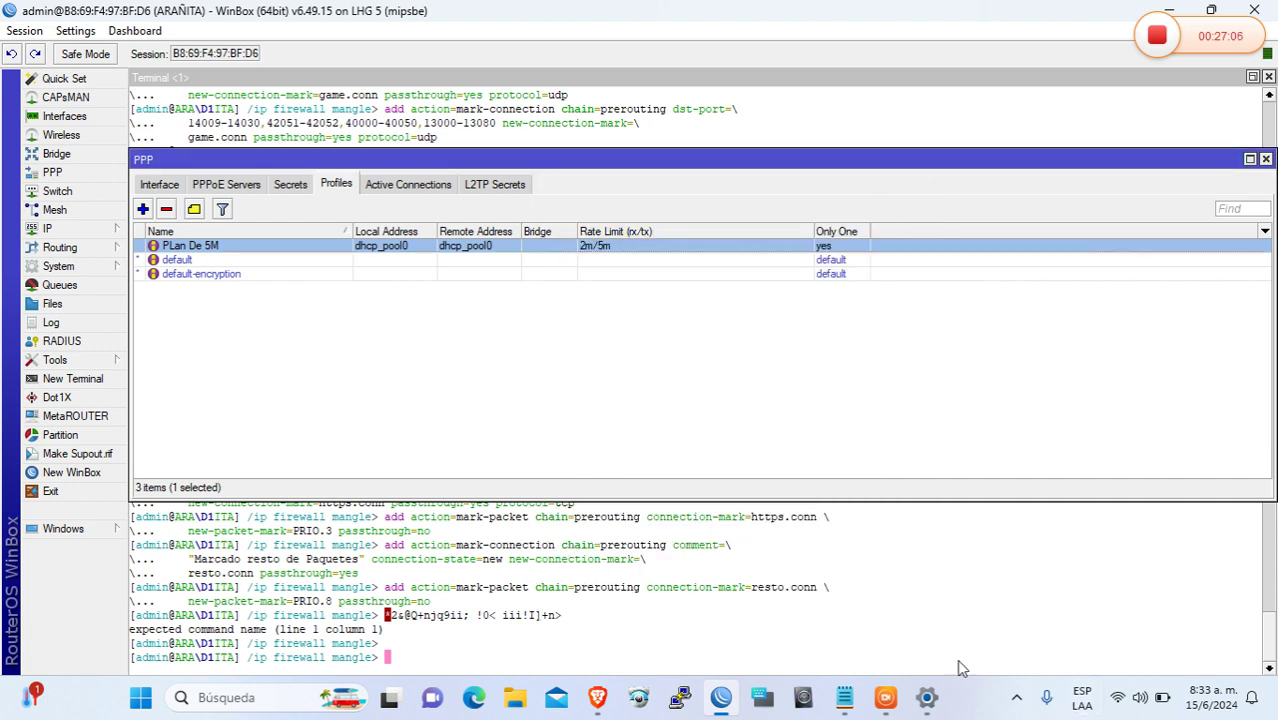
{"action": "left_click", "coordinate": [927, 697]}
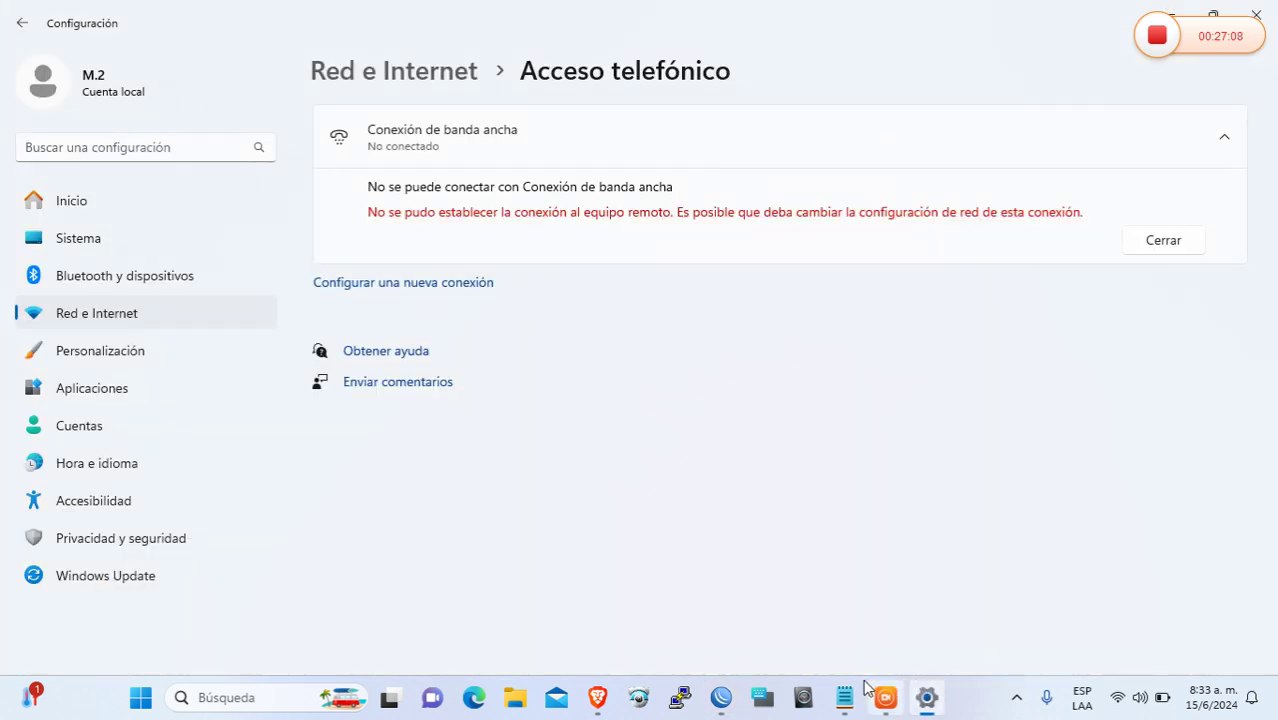
{"action": "left_click", "coordinate": [721, 697]}
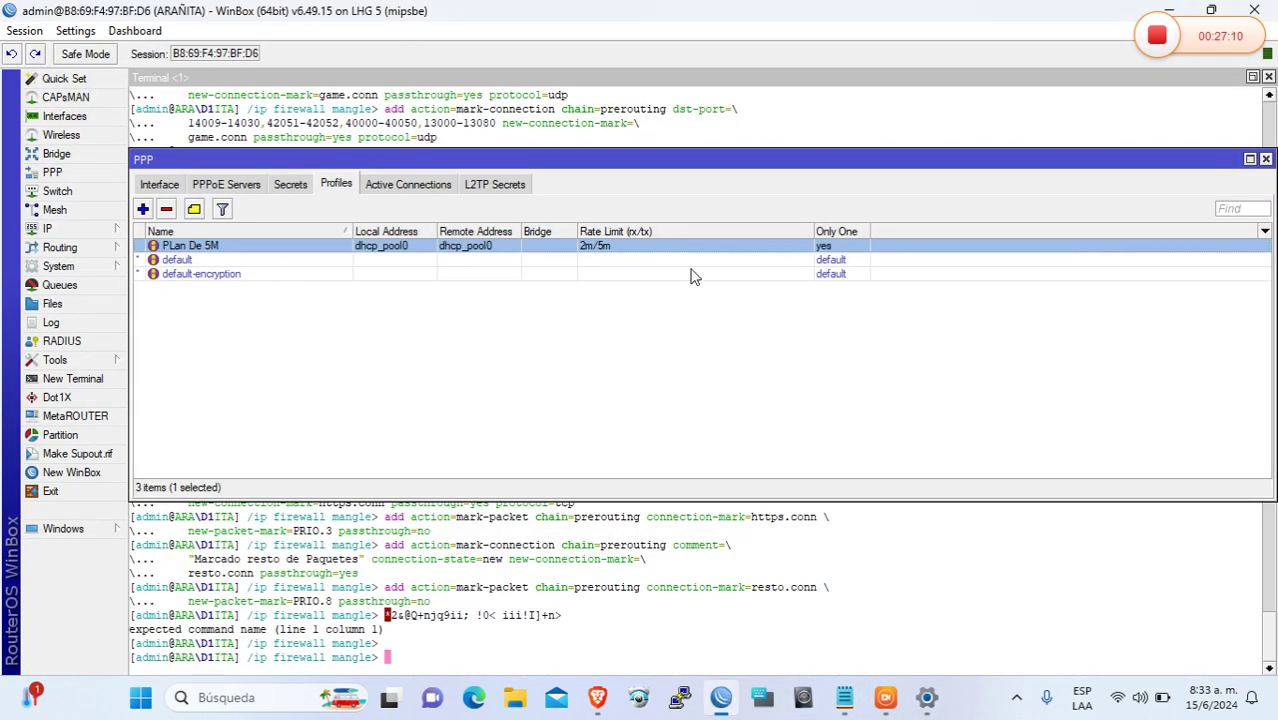
Assign the PLan De 5M profile to the PPPoE user's secret and apply
{"action": "left_click", "coordinate": [290, 185]}
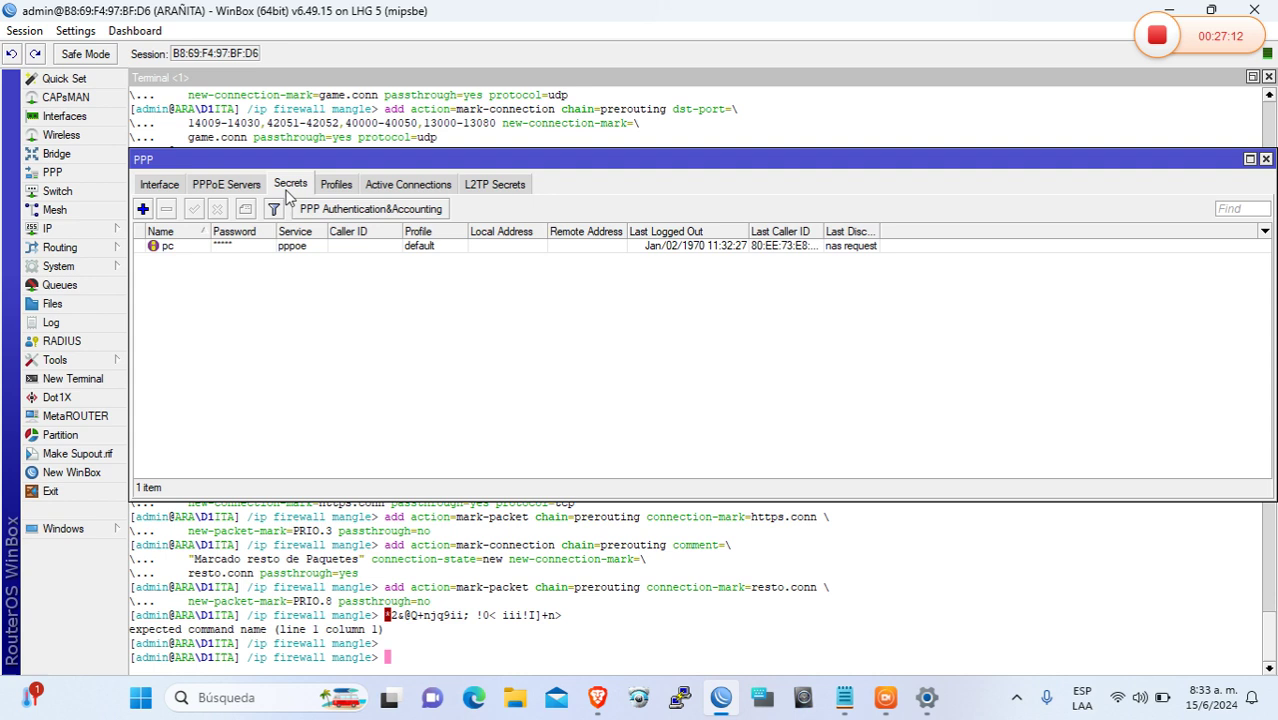
{"action": "double_click", "coordinate": [226, 247]}
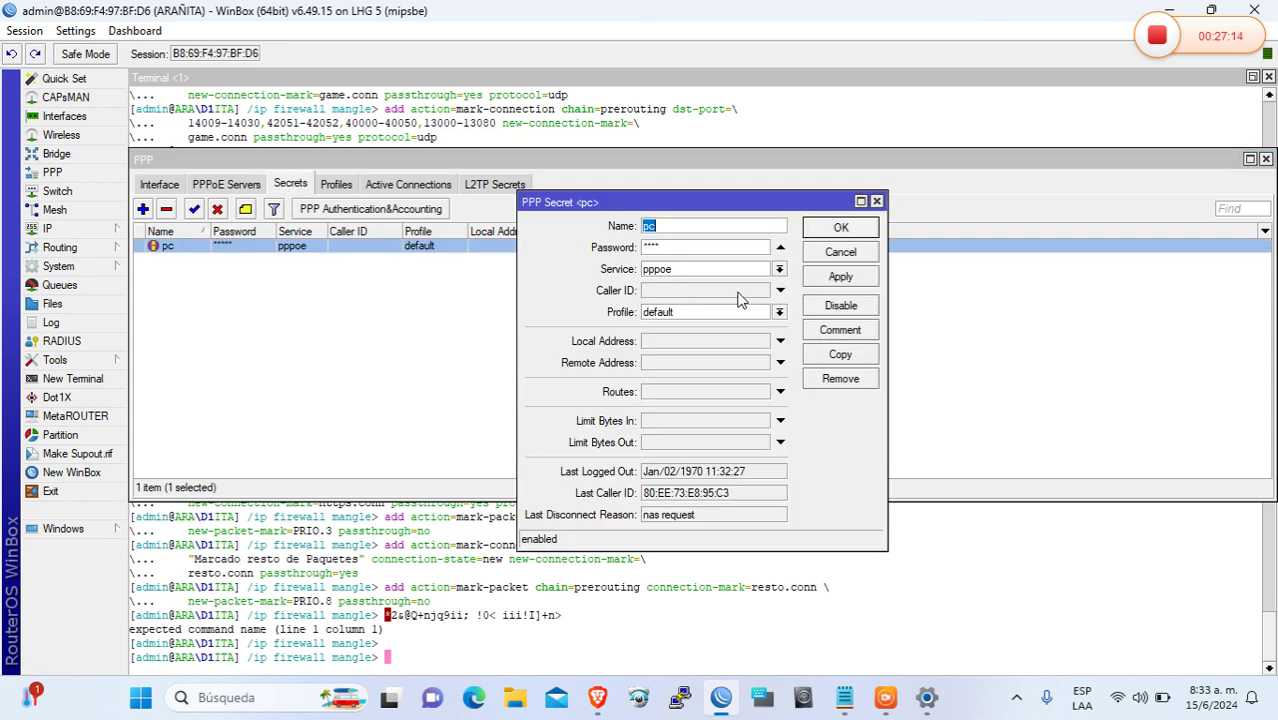
{"action": "left_click", "coordinate": [694, 313]}
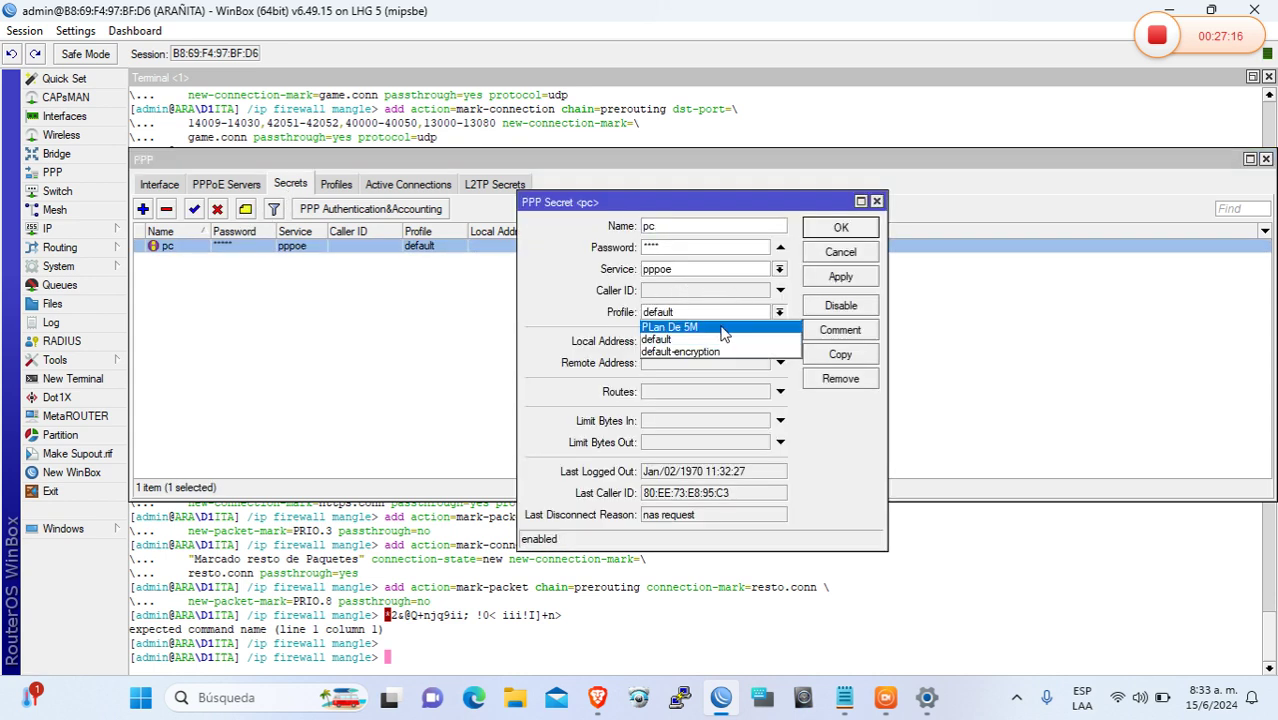
{"action": "left_click", "coordinate": [725, 331]}
{"action": "left_click", "coordinate": [848, 280]}
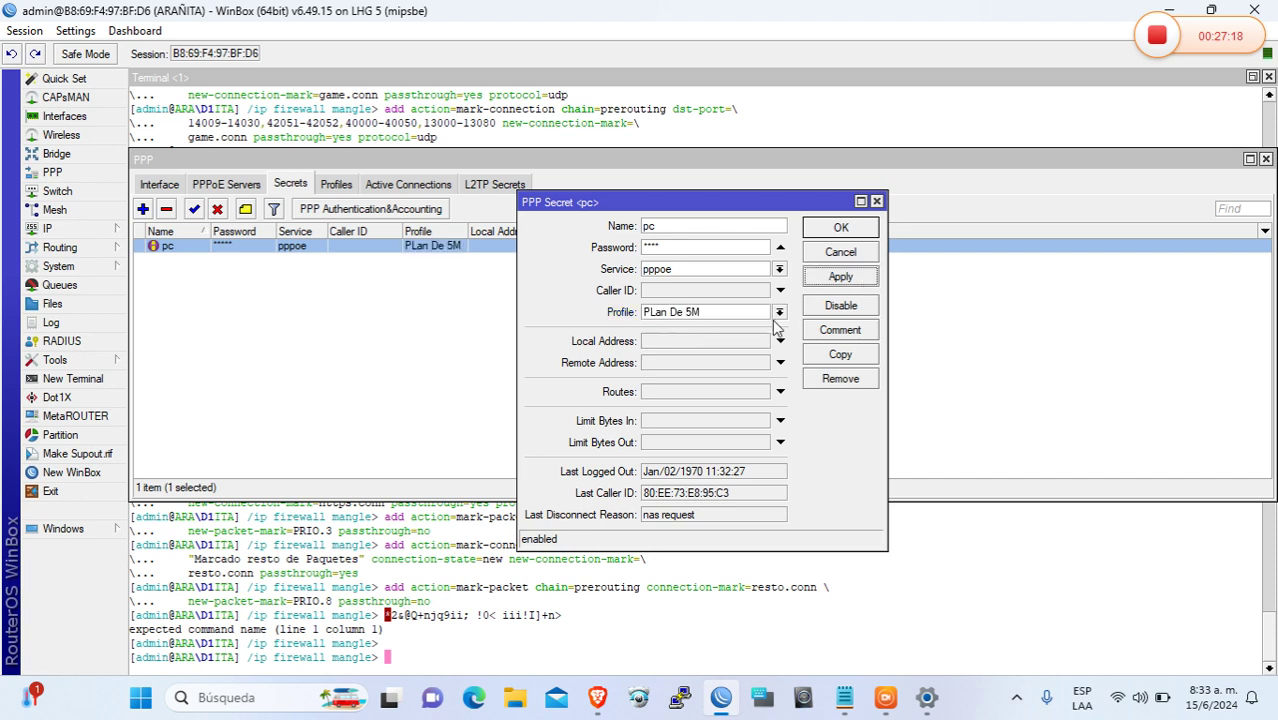
Set the secret's local address 192.168.5.1 and remote address 192.168.5.2, then save
{"action": "left_click", "coordinate": [707, 343]}
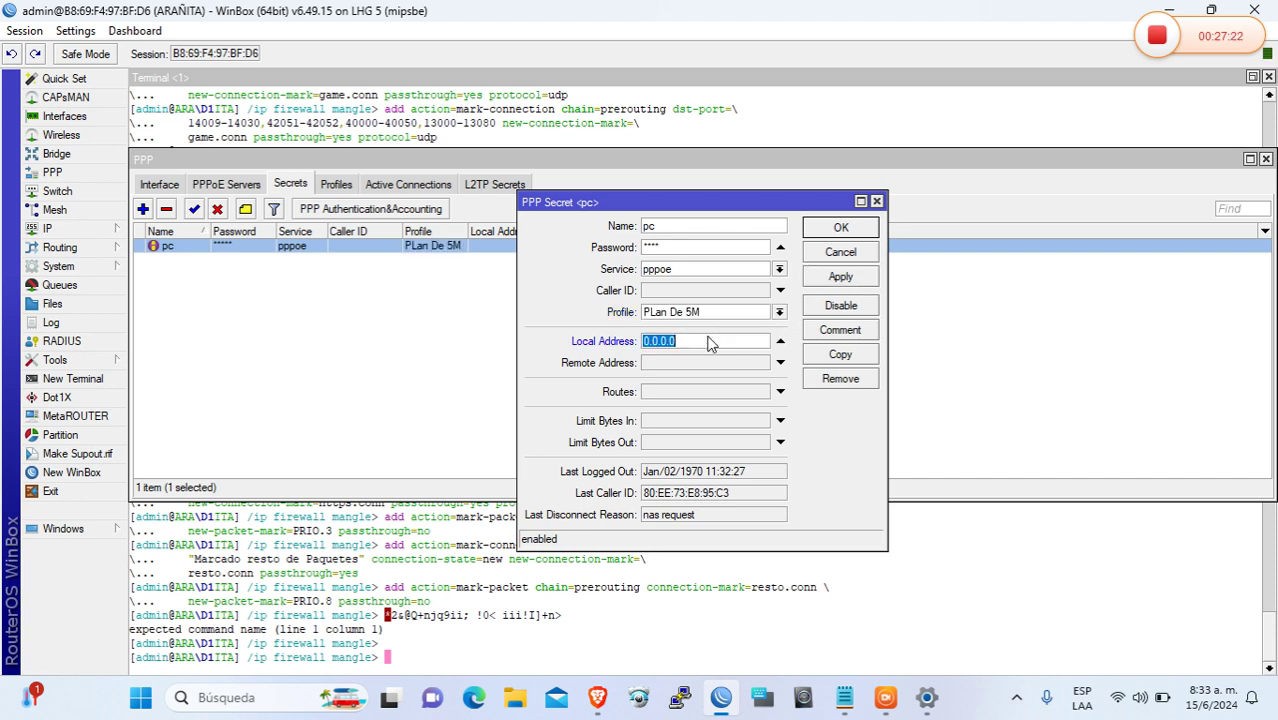
{"action": "type", "text": "192.168.5.1"}
{"action": "left_click", "coordinate": [682, 366]}
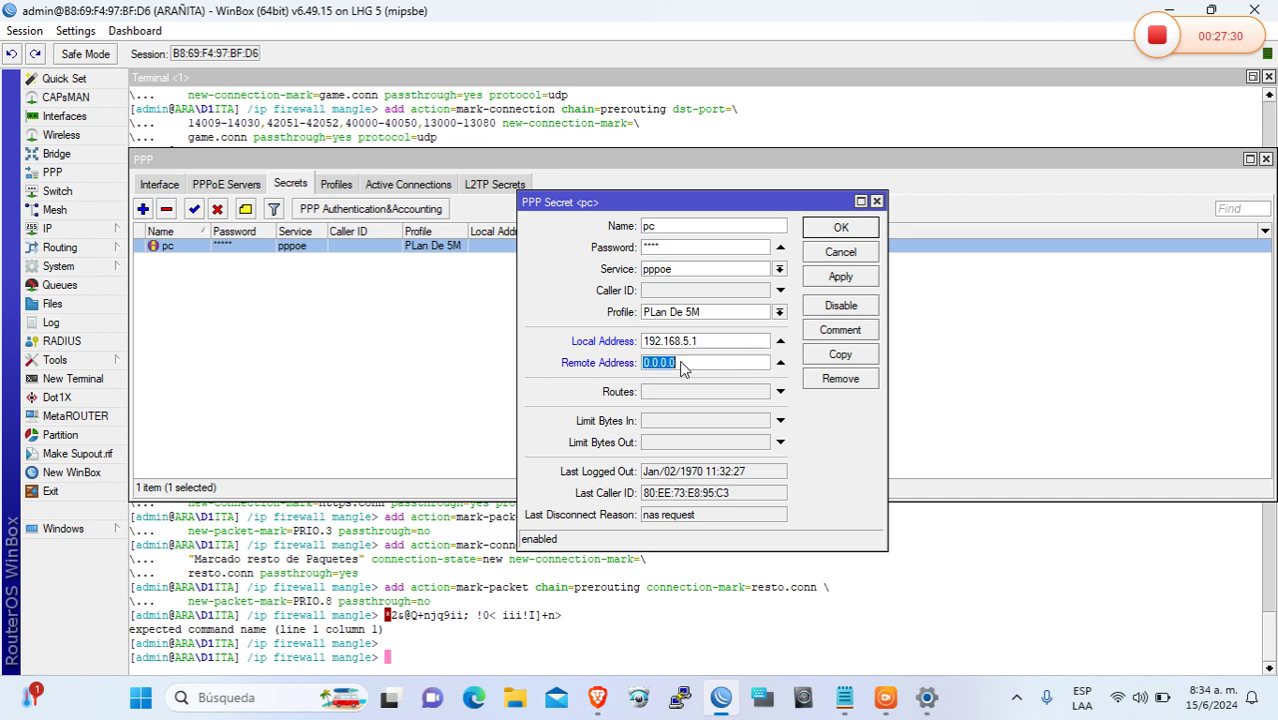
{"action": "type", "text": "192.168.5"}
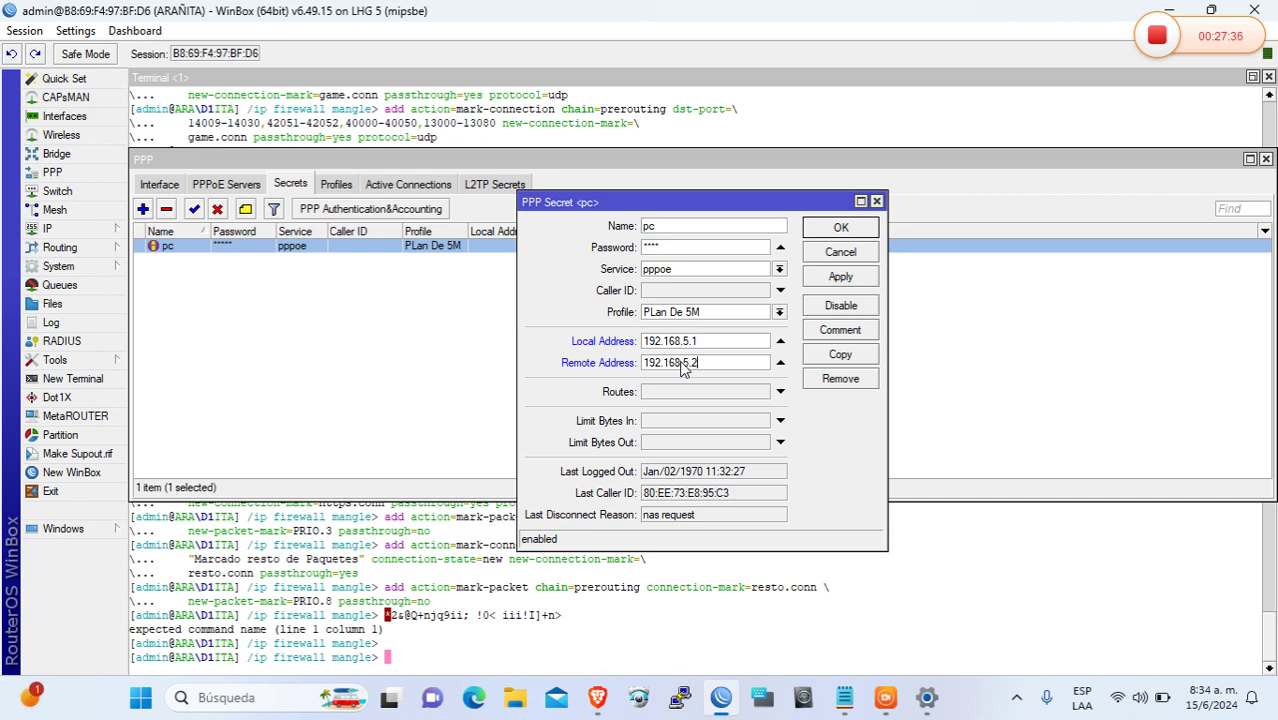
{"action": "type", "text": ".2"}
{"action": "left_click", "coordinate": [840, 277]}
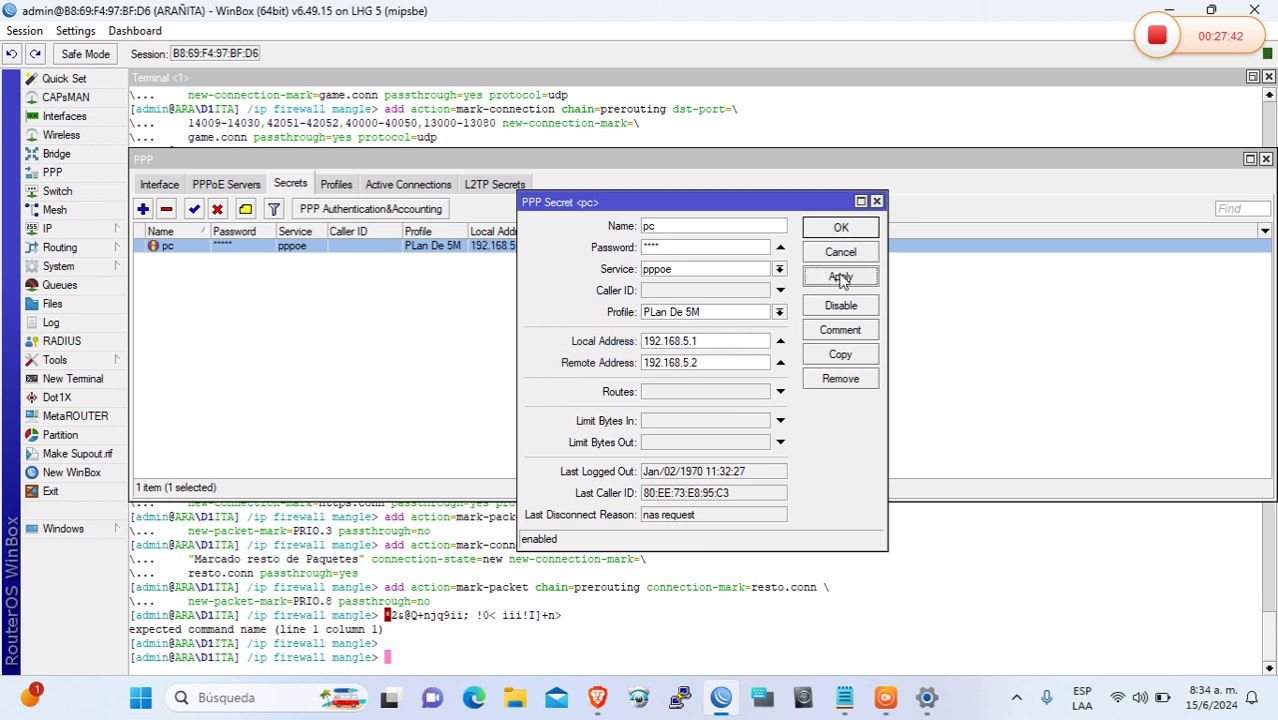
{"action": "left_click", "coordinate": [840, 228]}
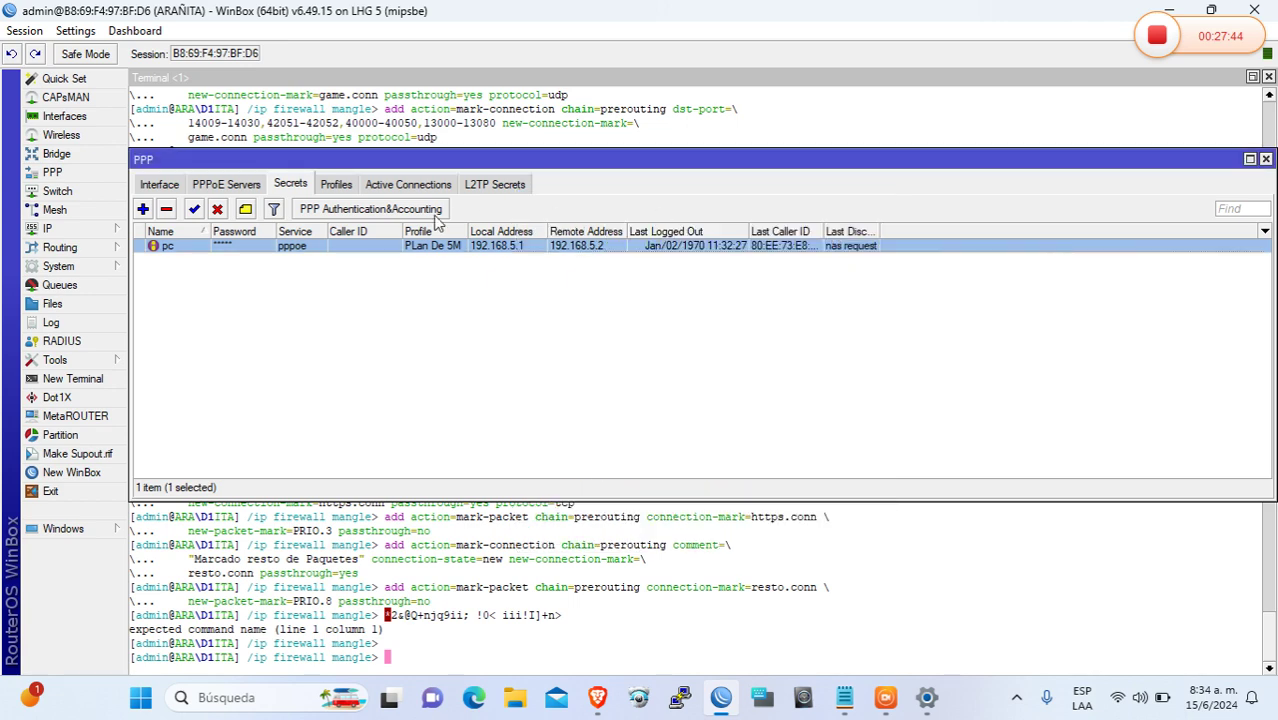
{"action": "left_click", "coordinate": [337, 186]}
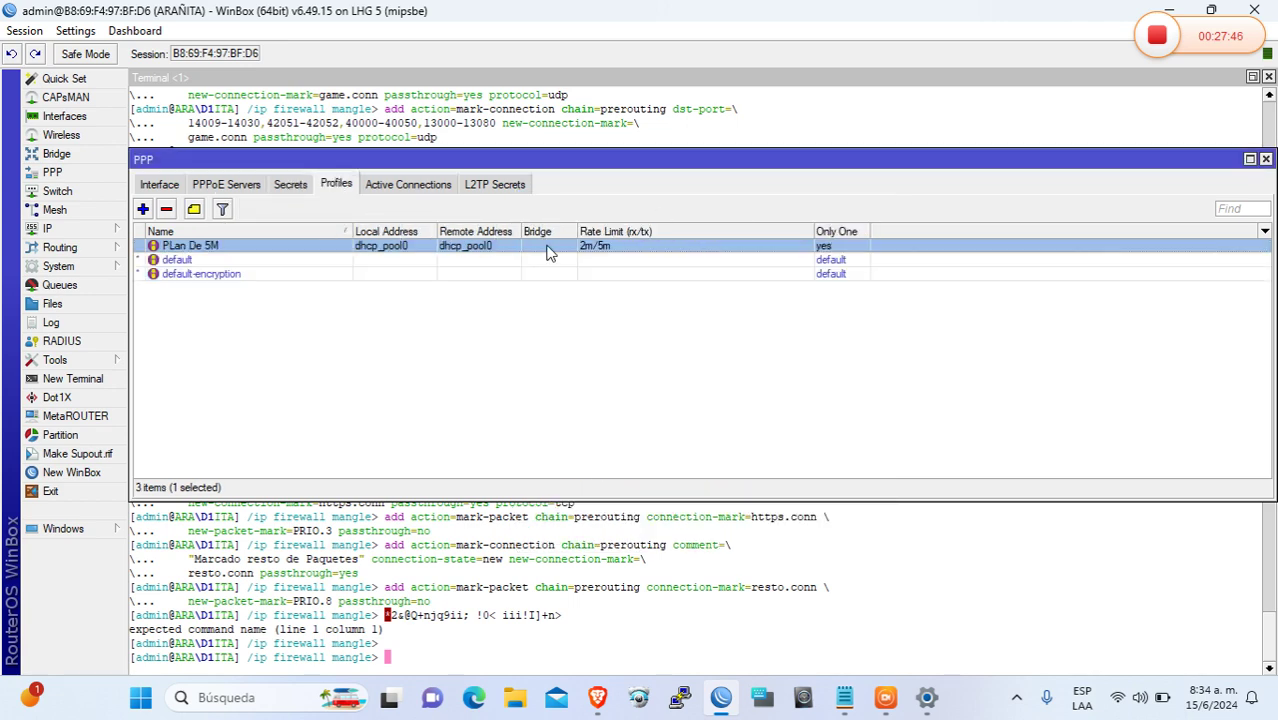
Redial the broadband connection with the PPPoE username and password, then view the Queue Tree
{"action": "left_click", "coordinate": [927, 700]}
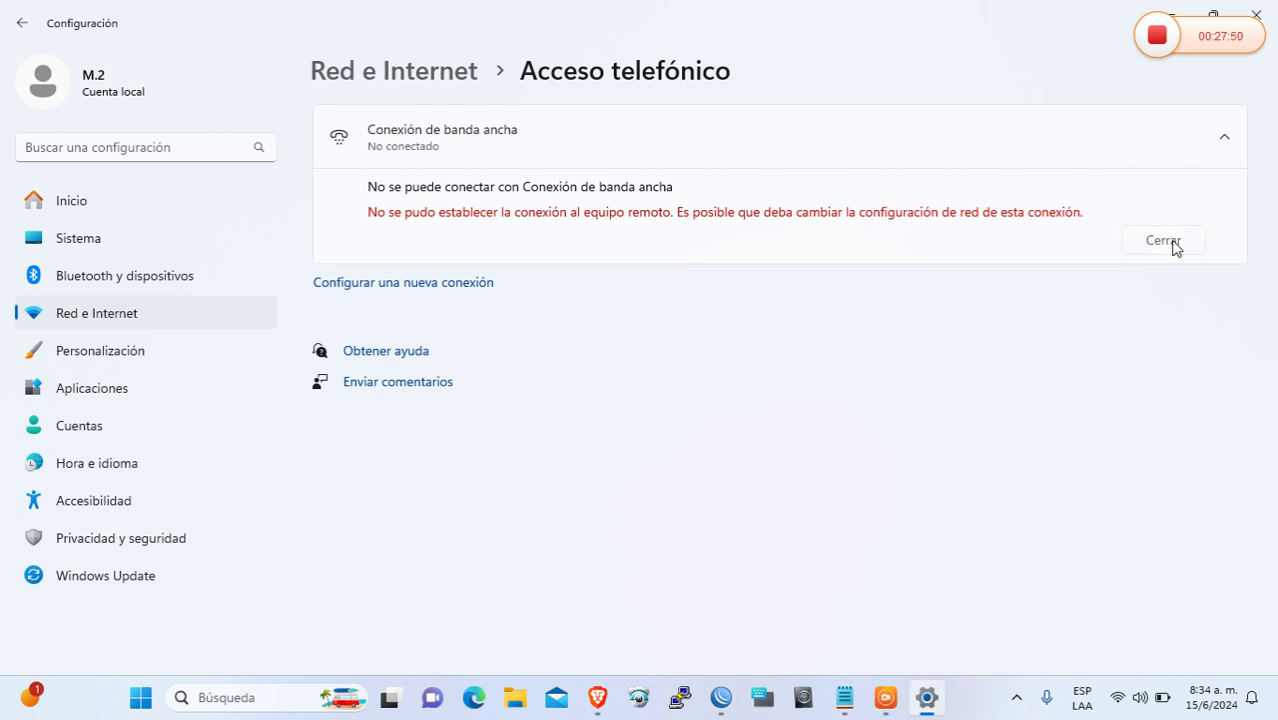
{"action": "left_click", "coordinate": [1170, 243]}
{"action": "left_click", "coordinate": [1170, 139]}
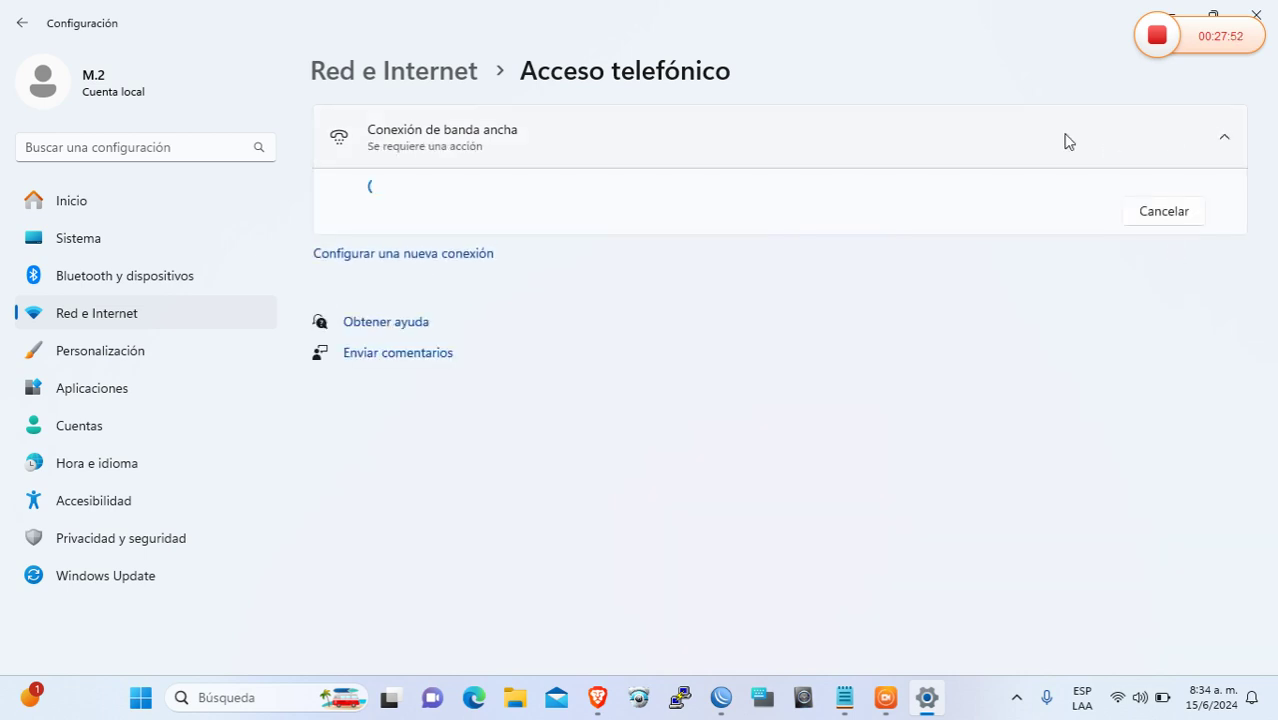
{"action": "type", "text": "pc"}
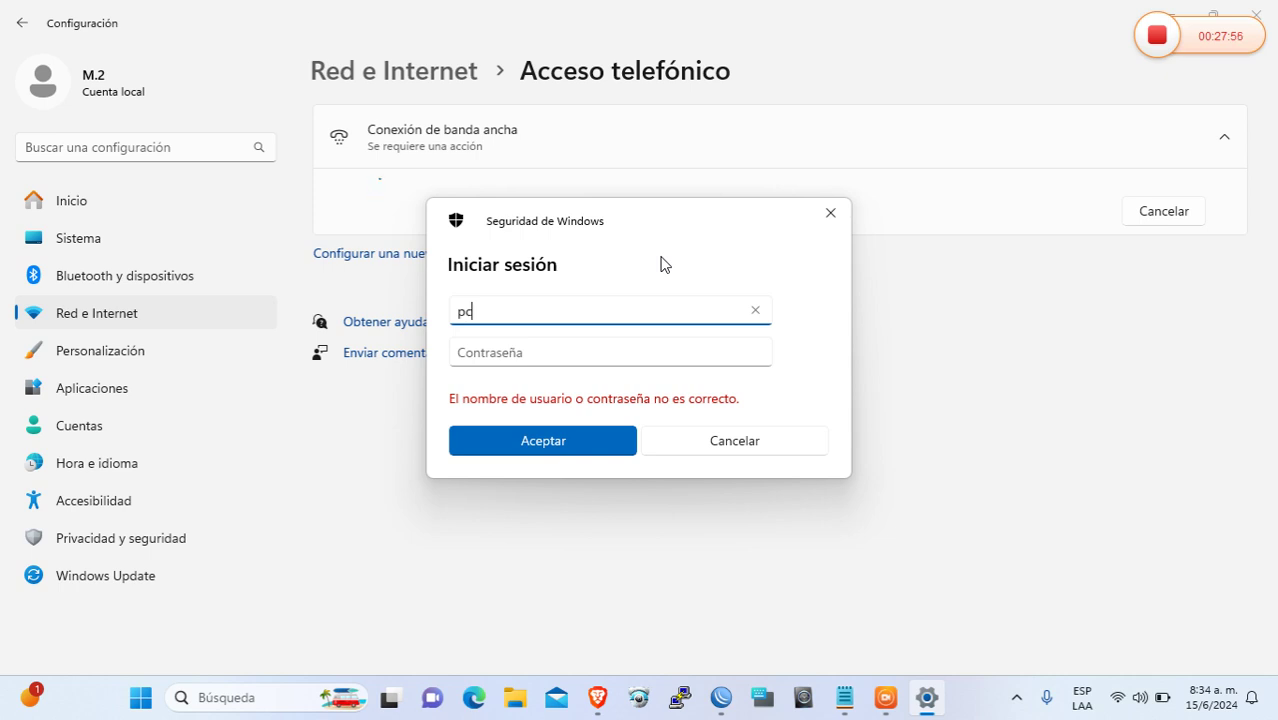
{"action": "key", "text": "Tab"}
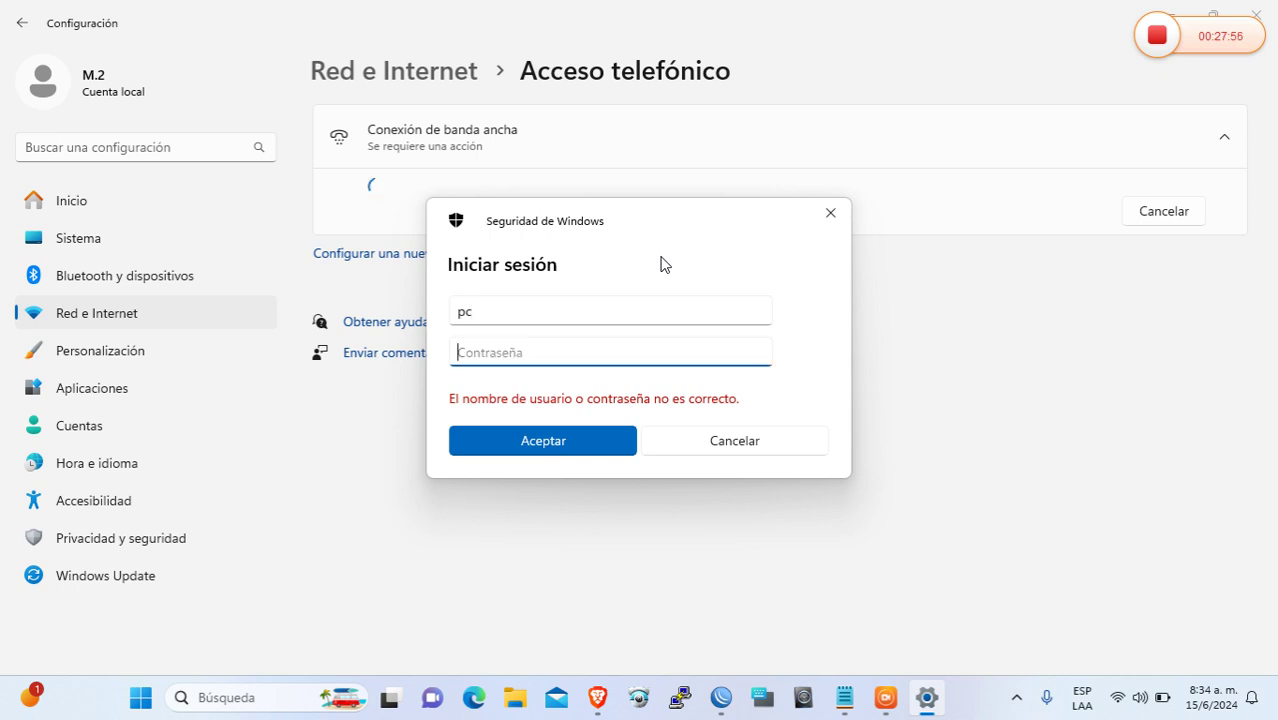
{"action": "type", "text": "123"}
{"action": "key", "text": "Return"}
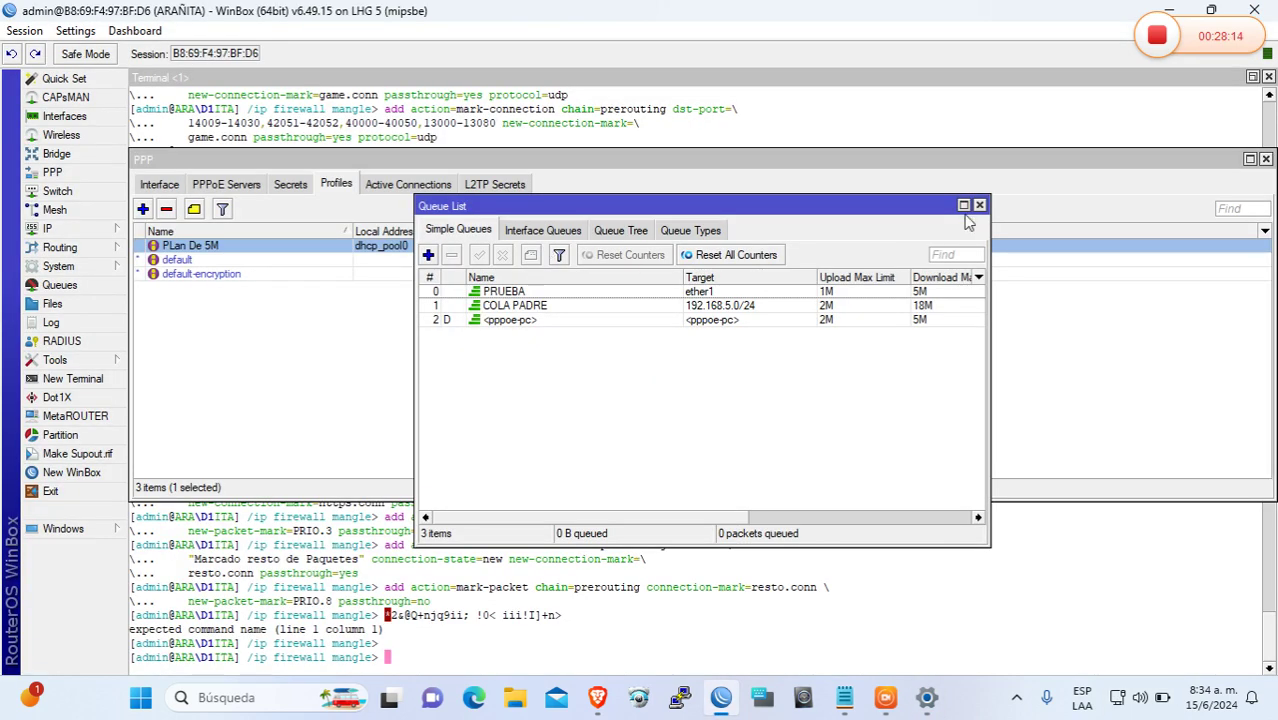
{"action": "left_click", "coordinate": [963, 205]}
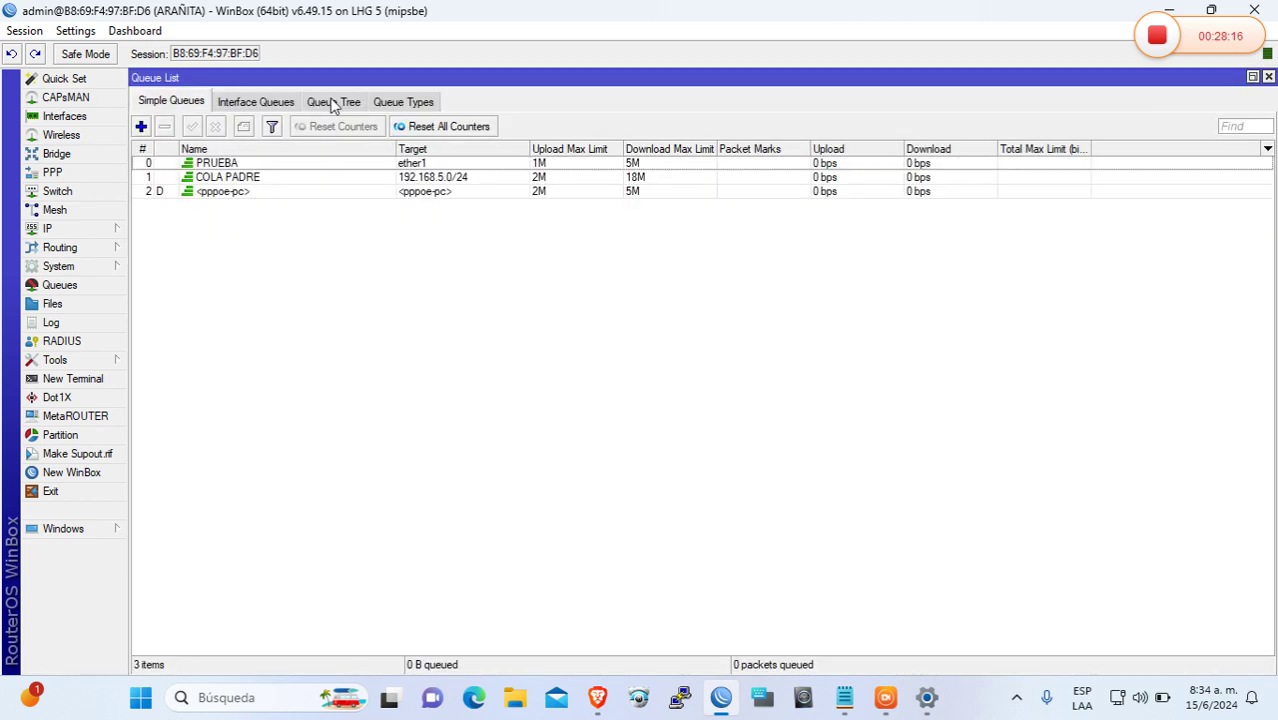
{"action": "left_click", "coordinate": [333, 102]}
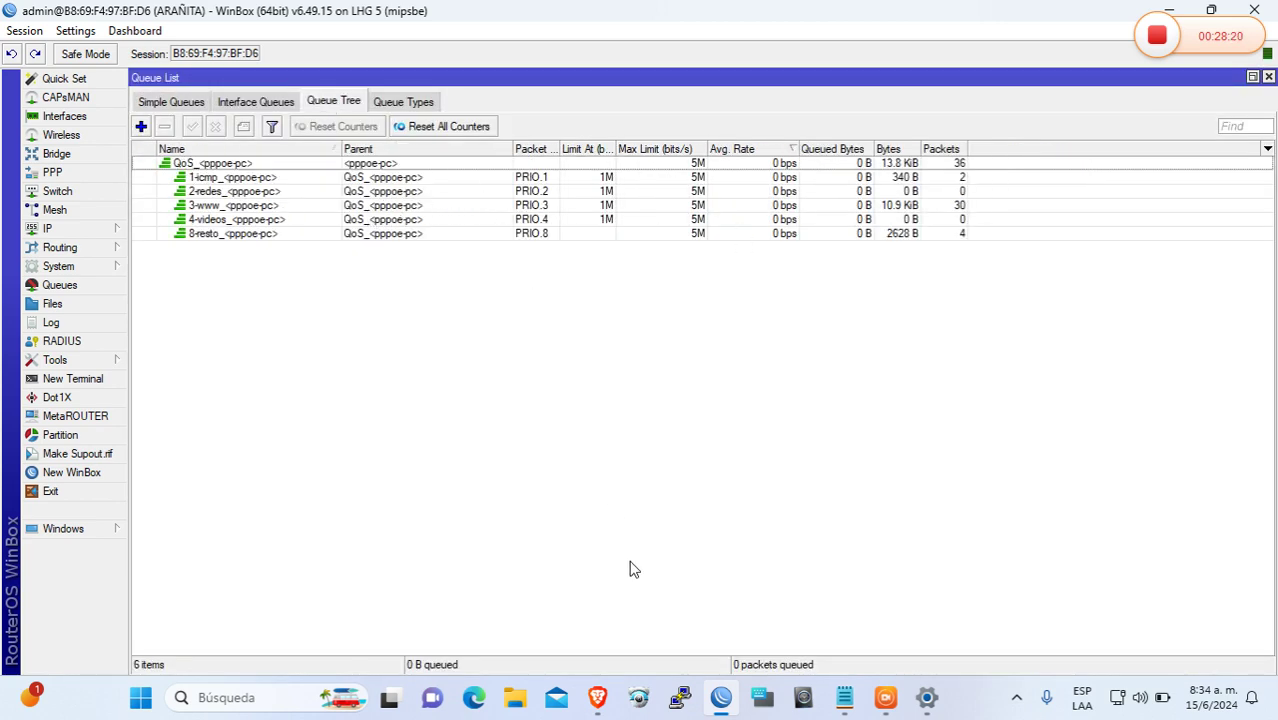
Rerun the Fast.com speed test in Brave and return to WinBox's queue tree
{"action": "left_click", "coordinate": [597, 700]}
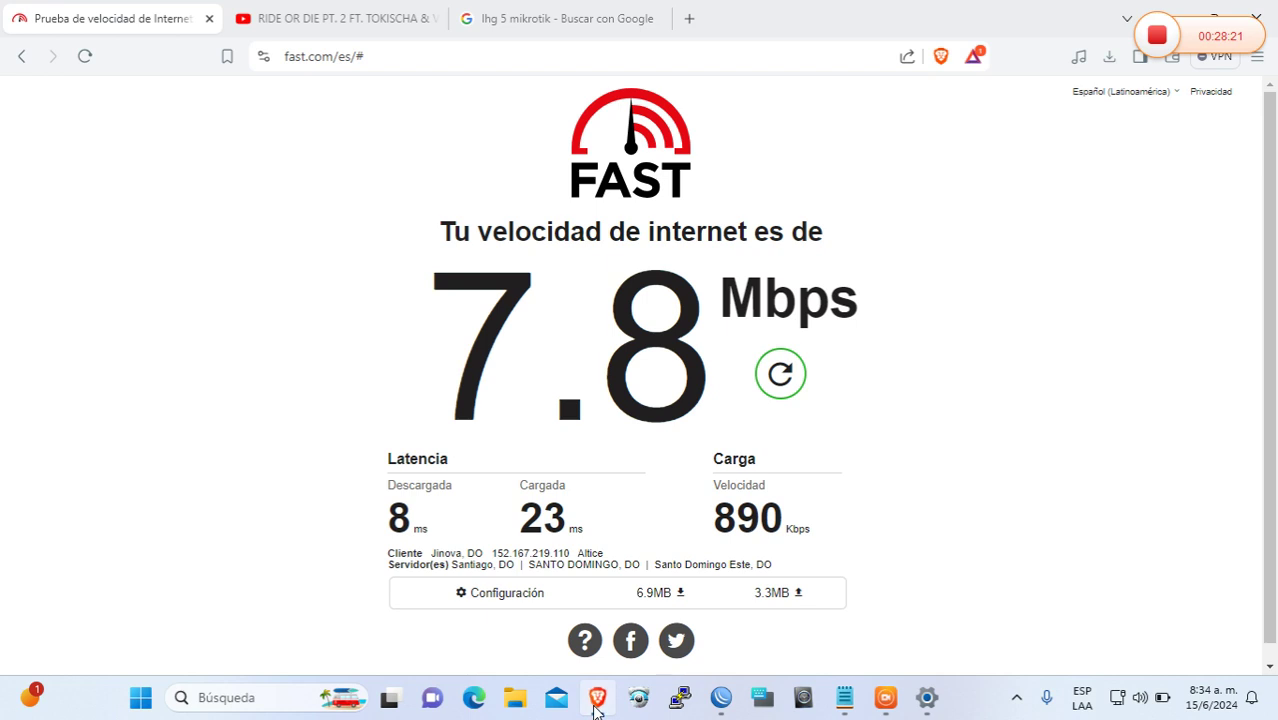
{"action": "left_click", "coordinate": [788, 376]}
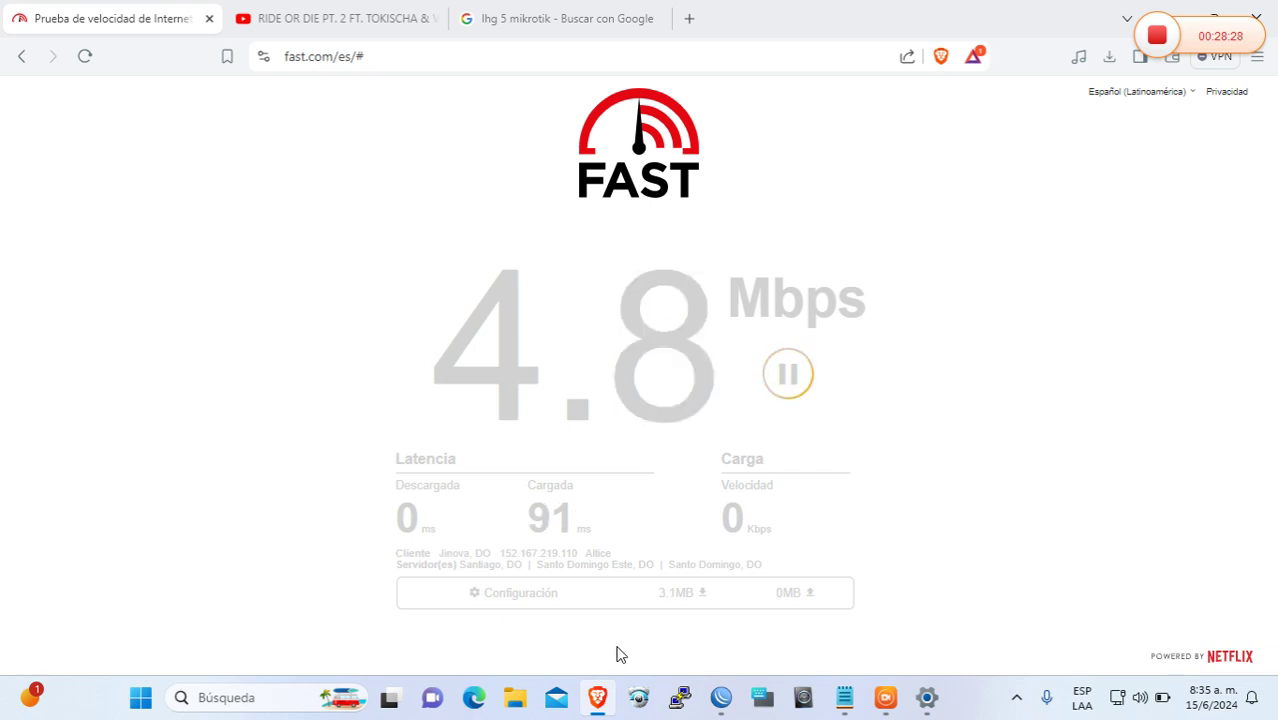
{"action": "left_click", "coordinate": [720, 697]}
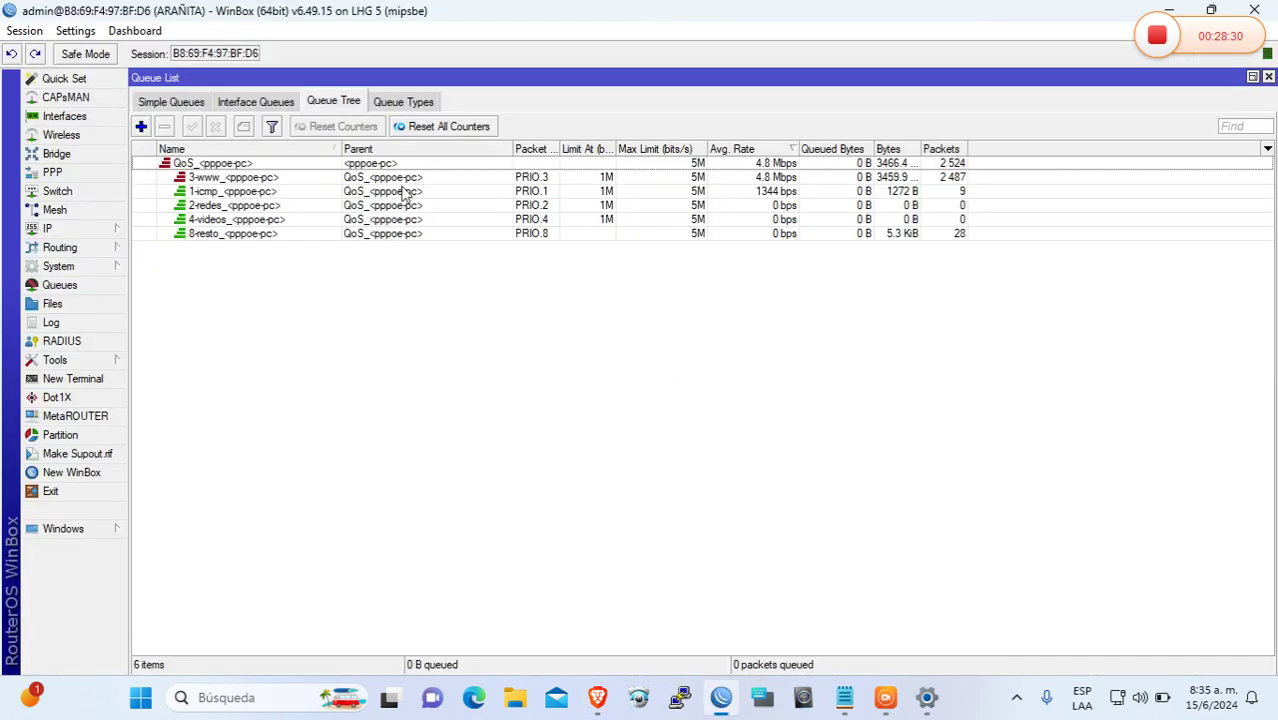
Select the 3-www queue, then open the Firewall mangle rules and inspect rule 0's action
{"action": "left_click", "coordinate": [768, 178]}
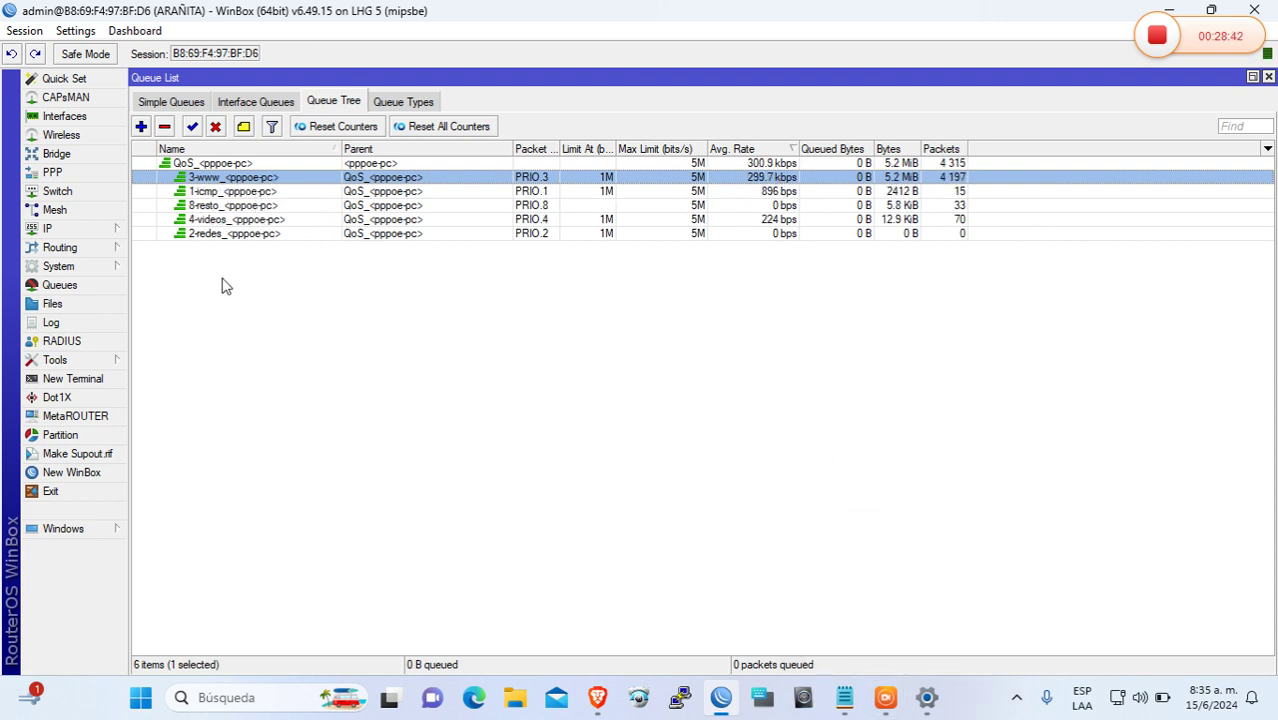
{"action": "left_click", "coordinate": [70, 228]}
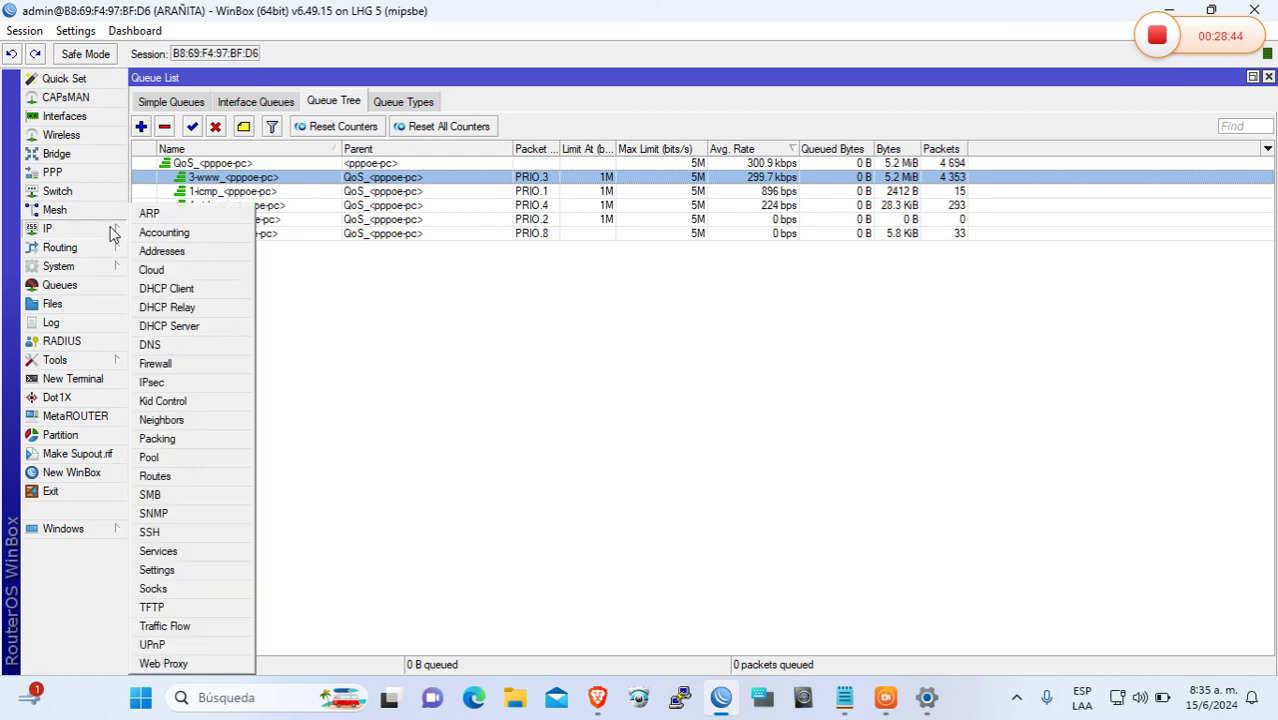
{"action": "left_click", "coordinate": [206, 364]}
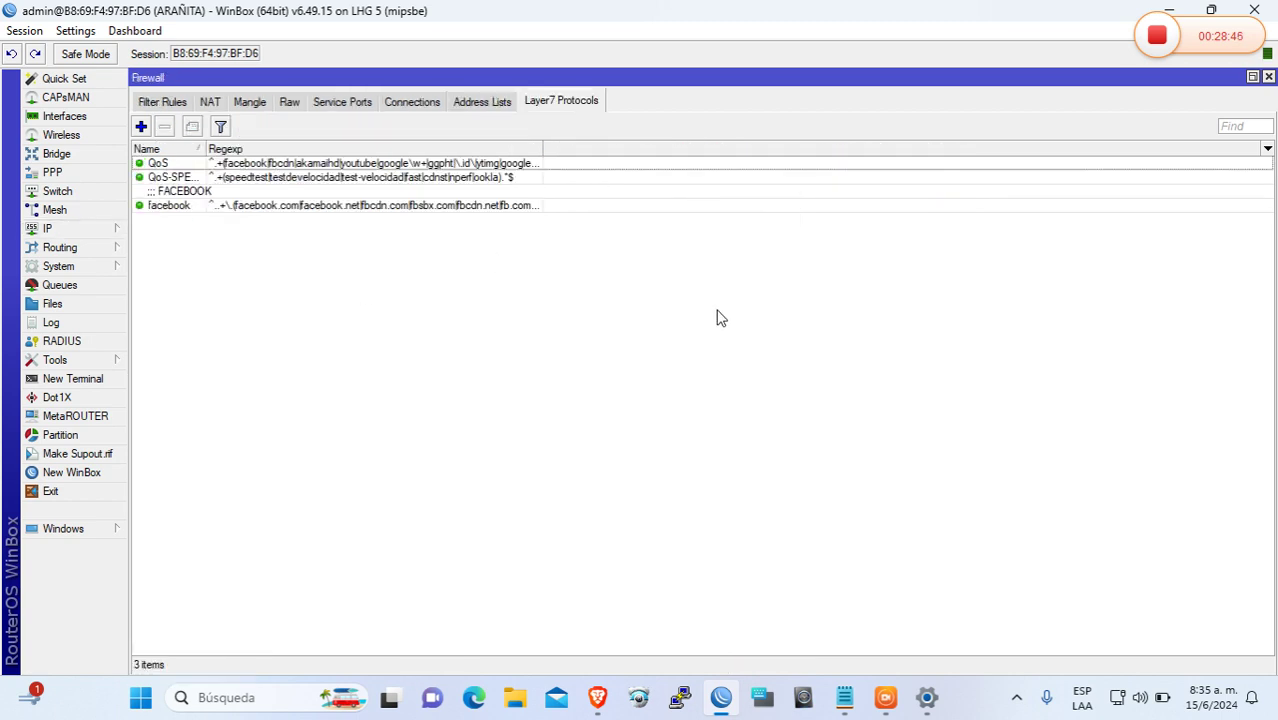
{"action": "left_click", "coordinate": [260, 103]}
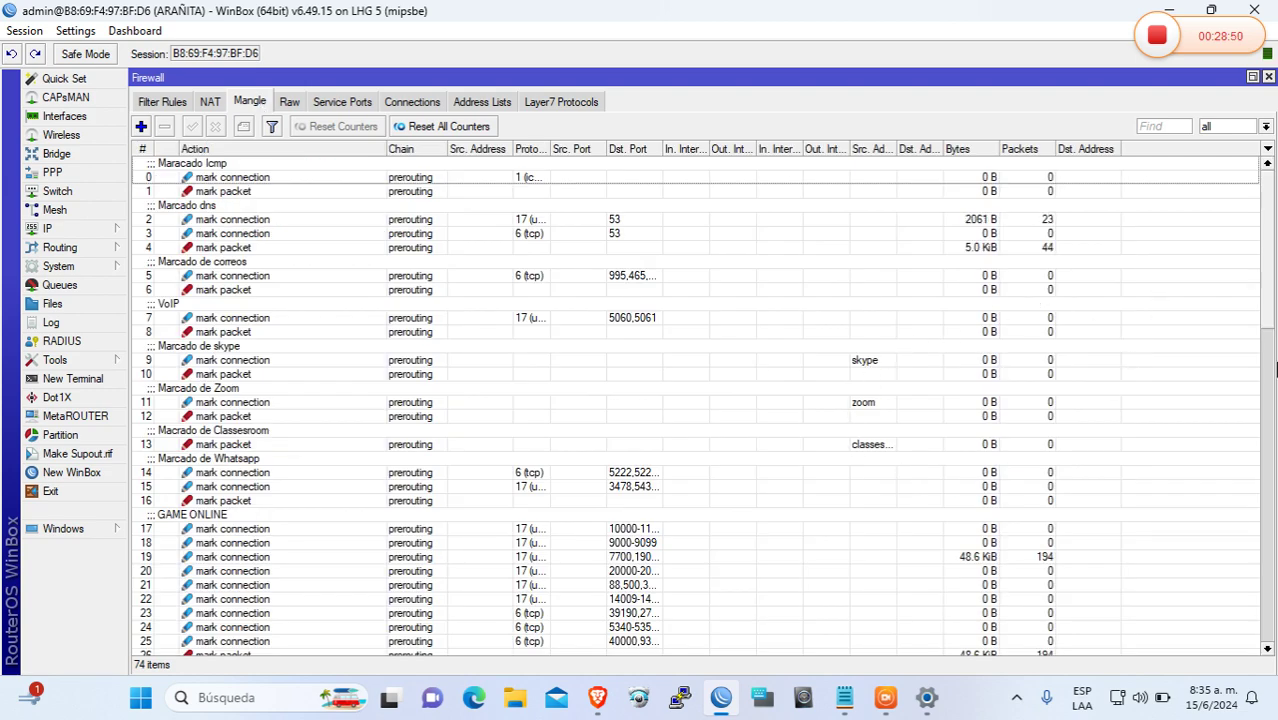
{"action": "left_click_drag", "start_coordinate": [1272, 293], "coordinate": [1270, 240]}
{"action": "left_click", "coordinate": [757, 177]}
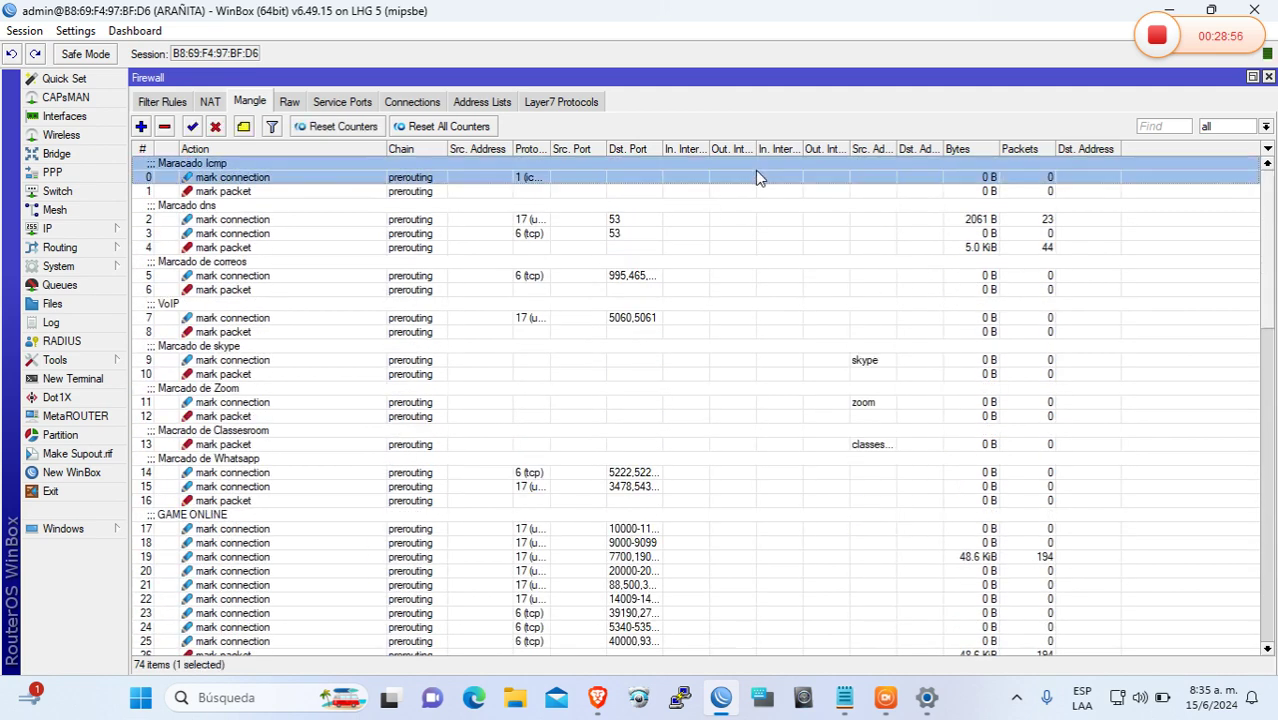
{"action": "double_click", "coordinate": [757, 177]}
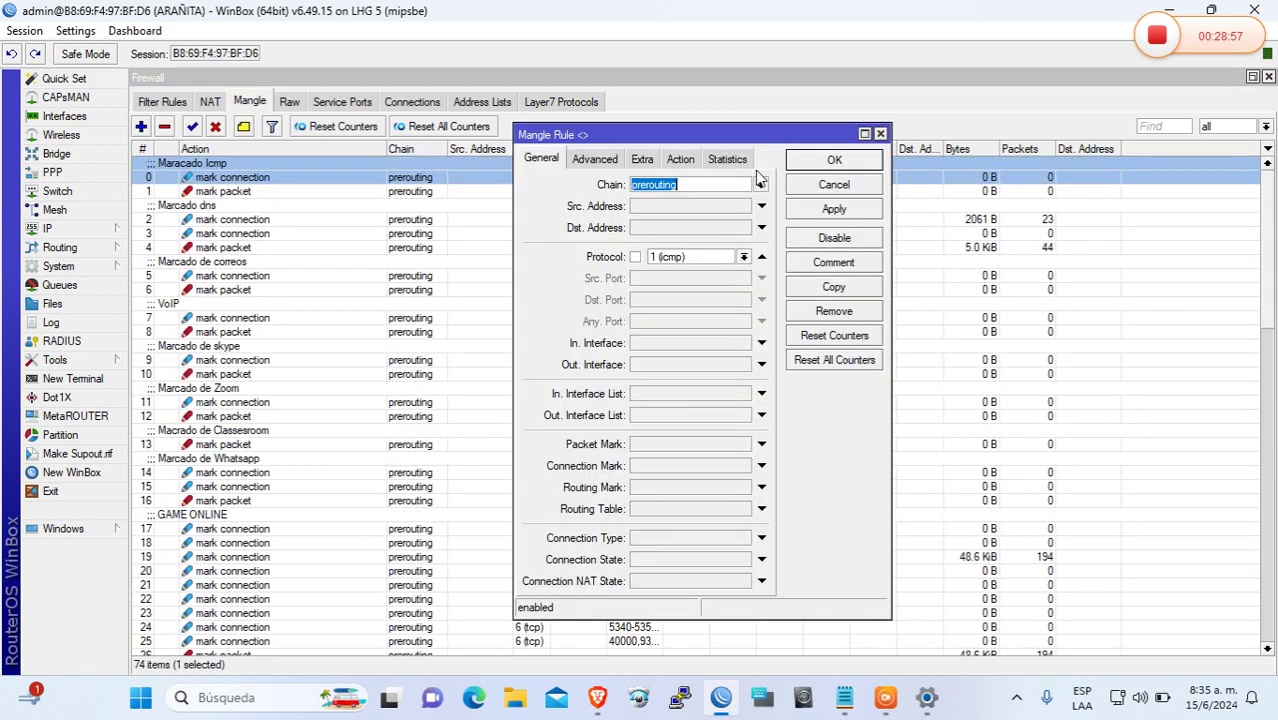
{"action": "left_click", "coordinate": [679, 160]}
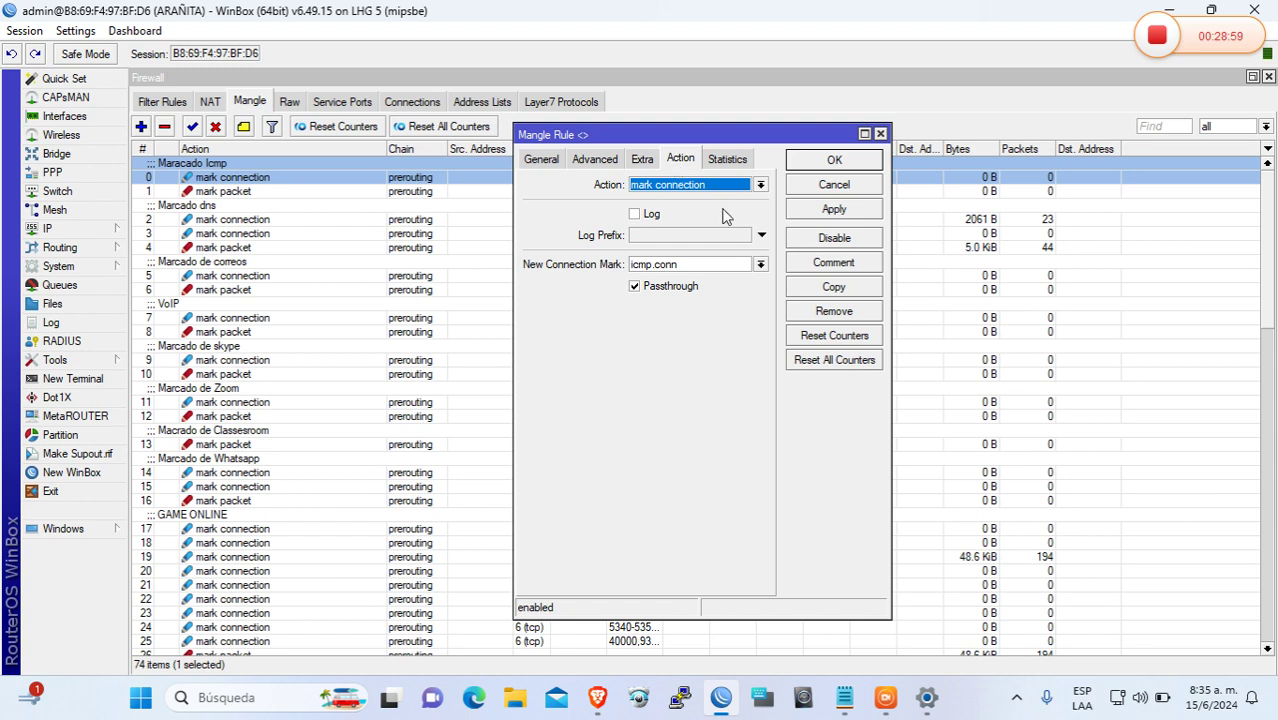
{"action": "left_click", "coordinate": [817, 163]}
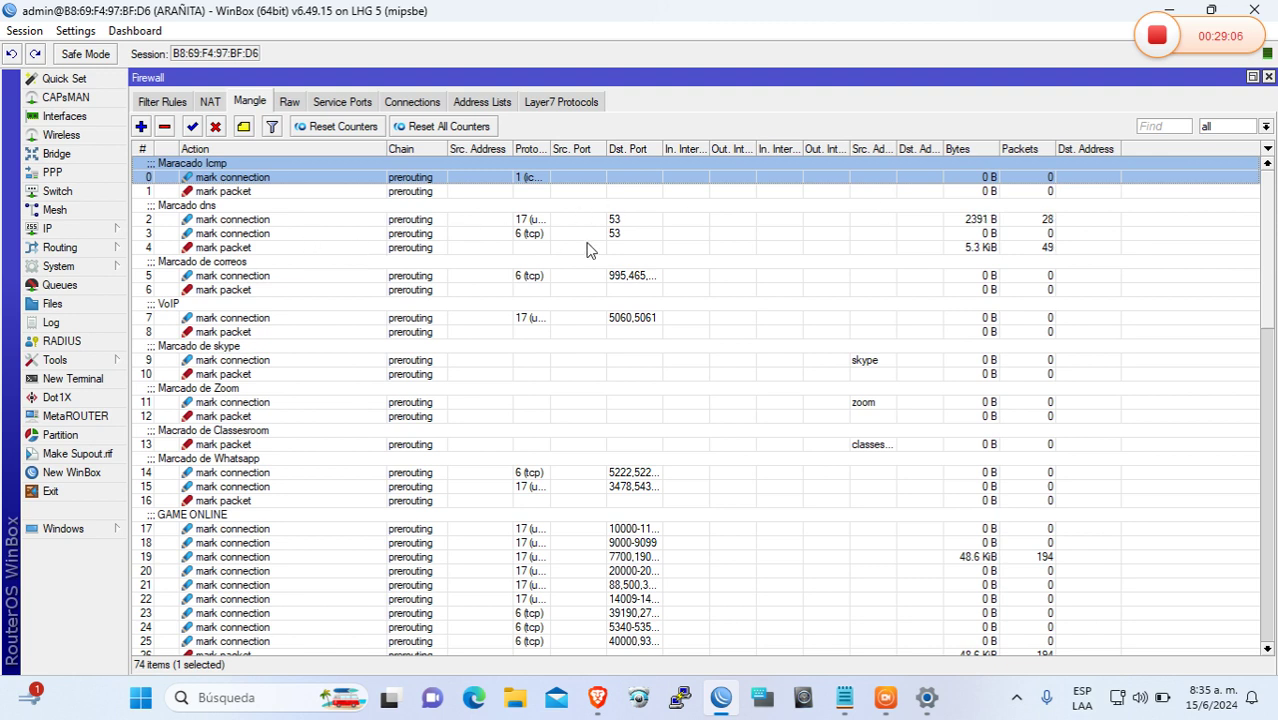
Widen the source address and Action columns and open the Instagram connection-marking rule
{"action": "left_click_drag", "start_coordinate": [509, 148], "coordinate": [618, 148]}
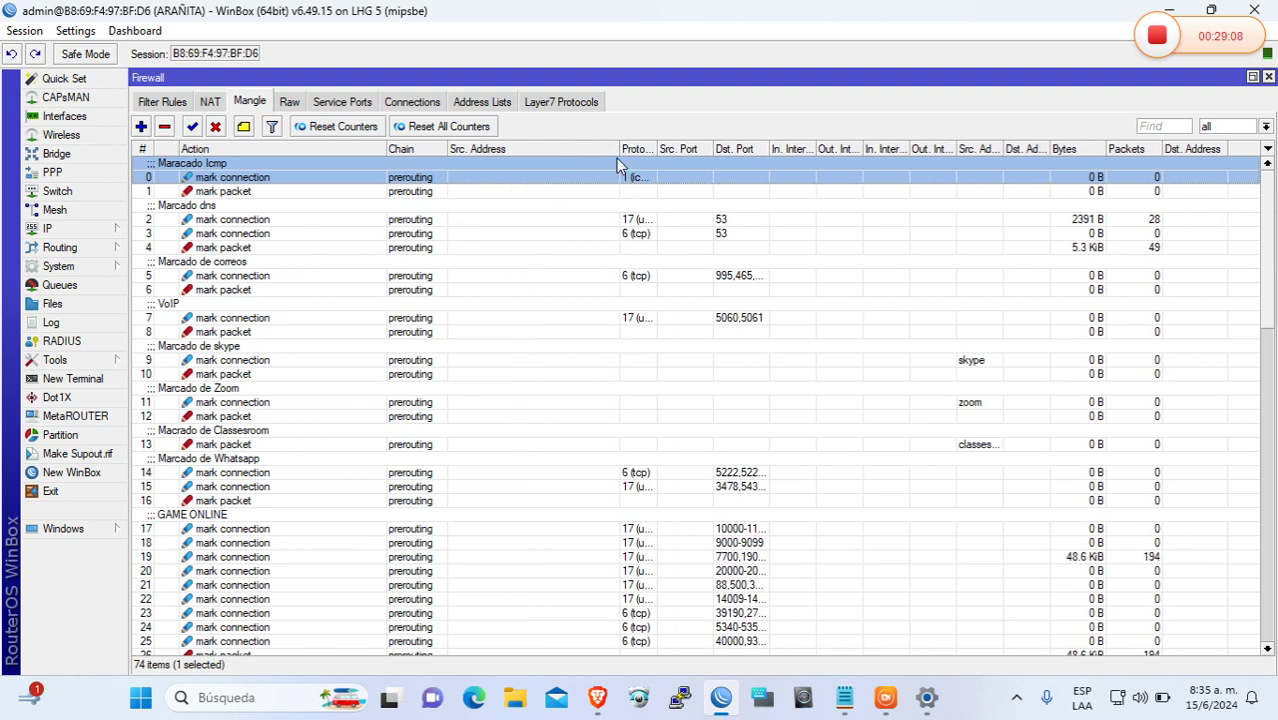
{"action": "left_click_drag", "start_coordinate": [388, 148], "coordinate": [424, 148]}
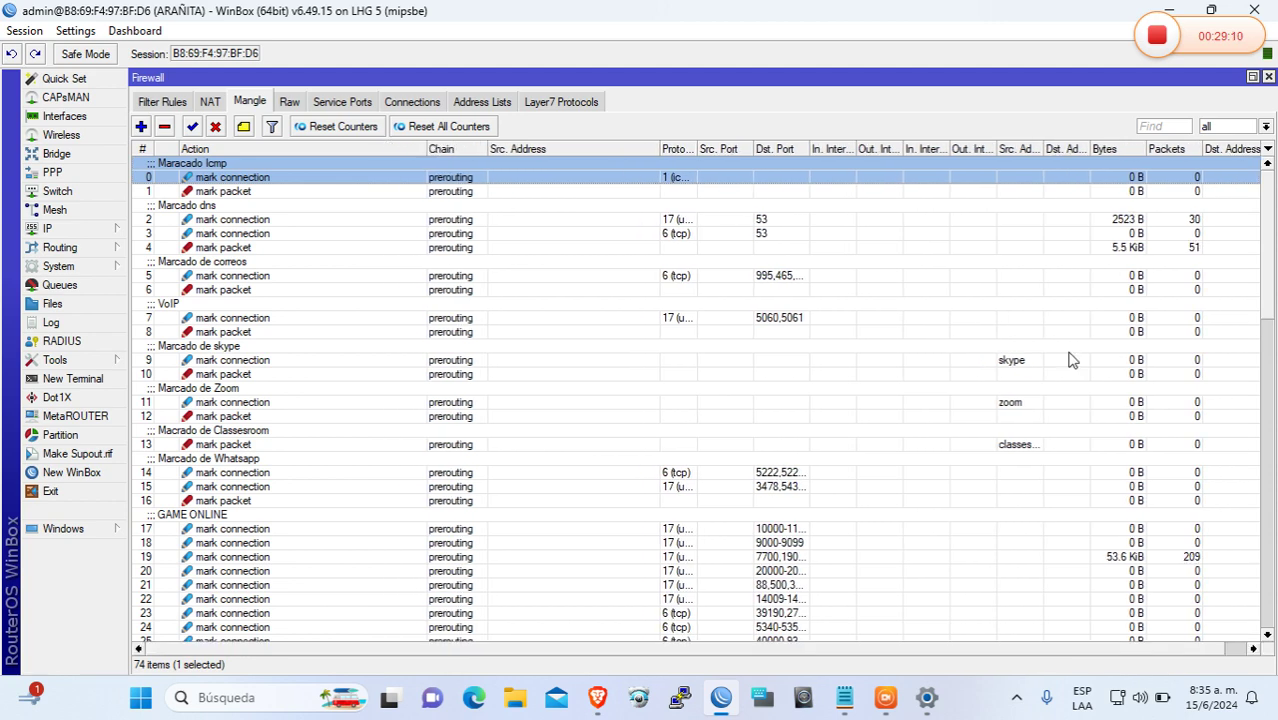
{"action": "scroll", "coordinate": [1268, 268], "scroll_direction": "down", "scroll_amount": 15}
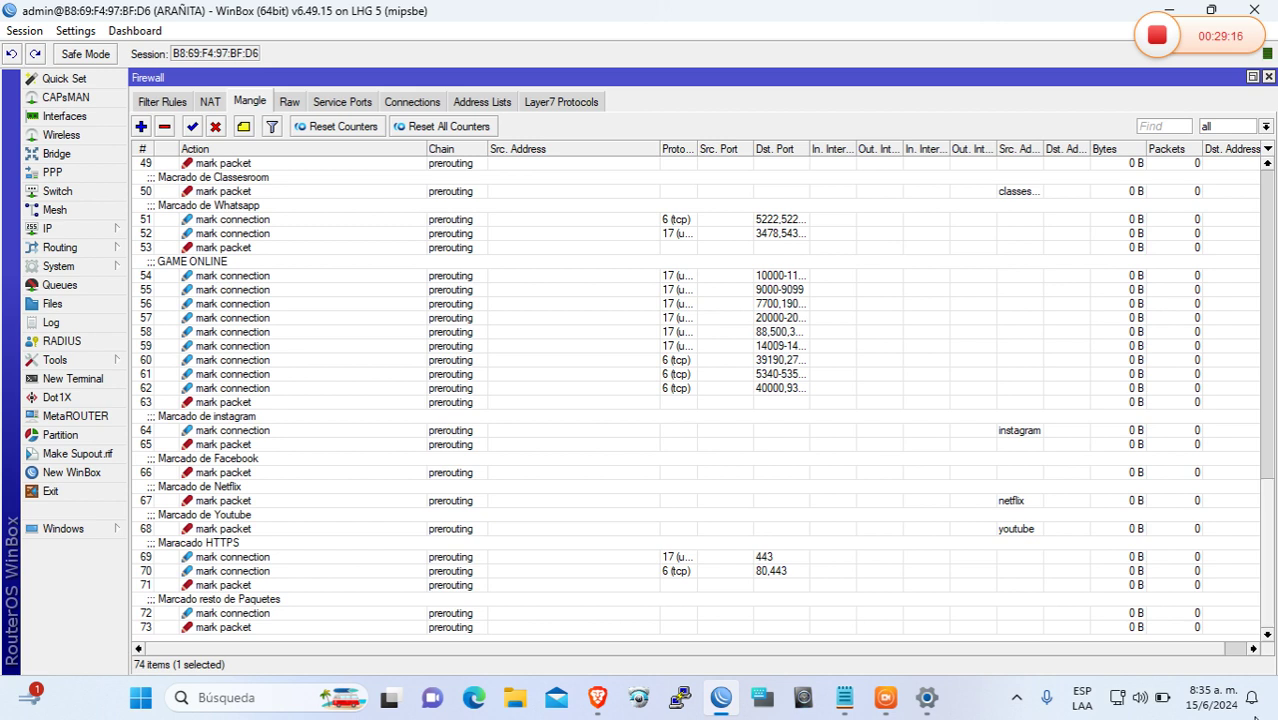
{"action": "left_click", "coordinate": [222, 264]}
{"action": "left_click", "coordinate": [269, 415]}
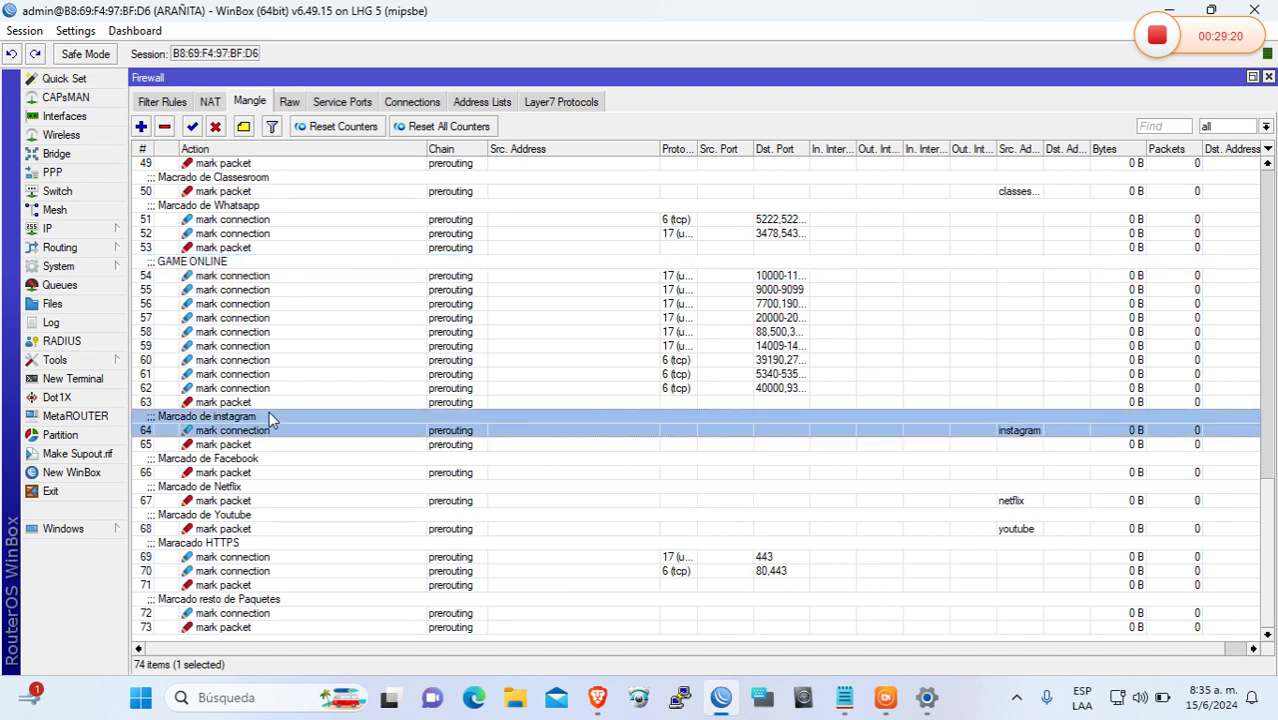
{"action": "double_click", "coordinate": [316, 415]}
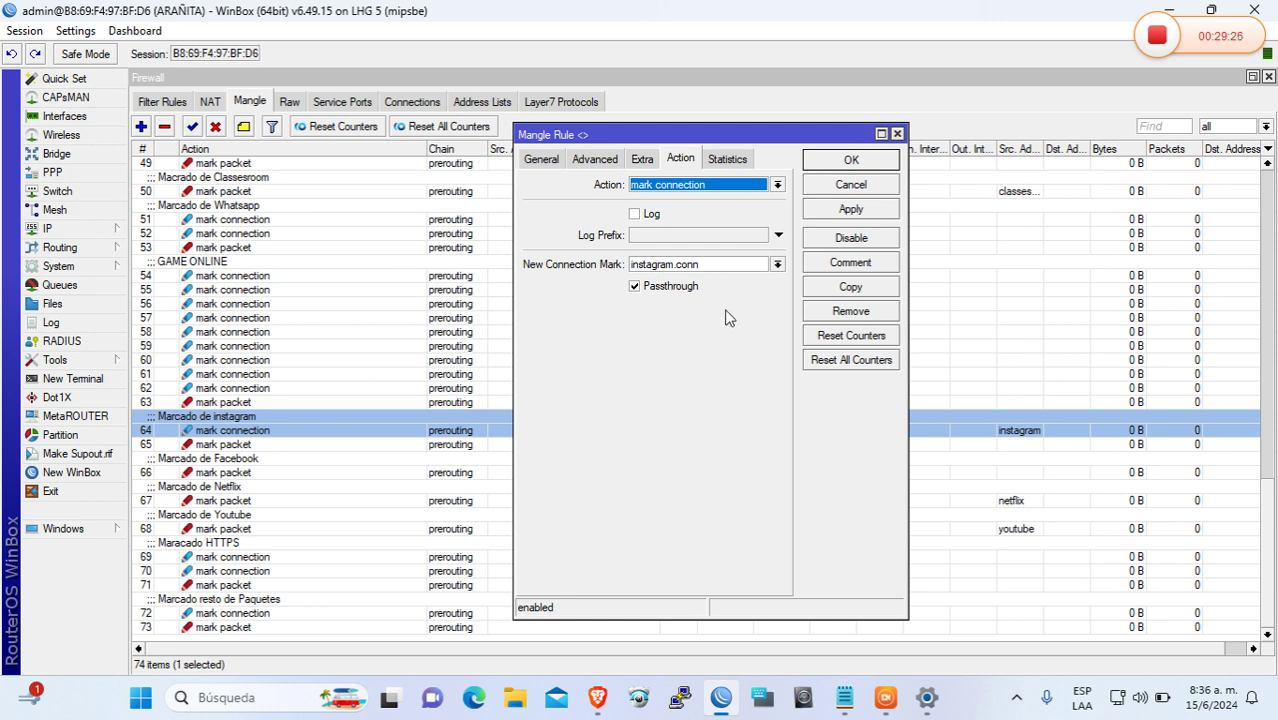
{"action": "left_click", "coordinate": [845, 163]}
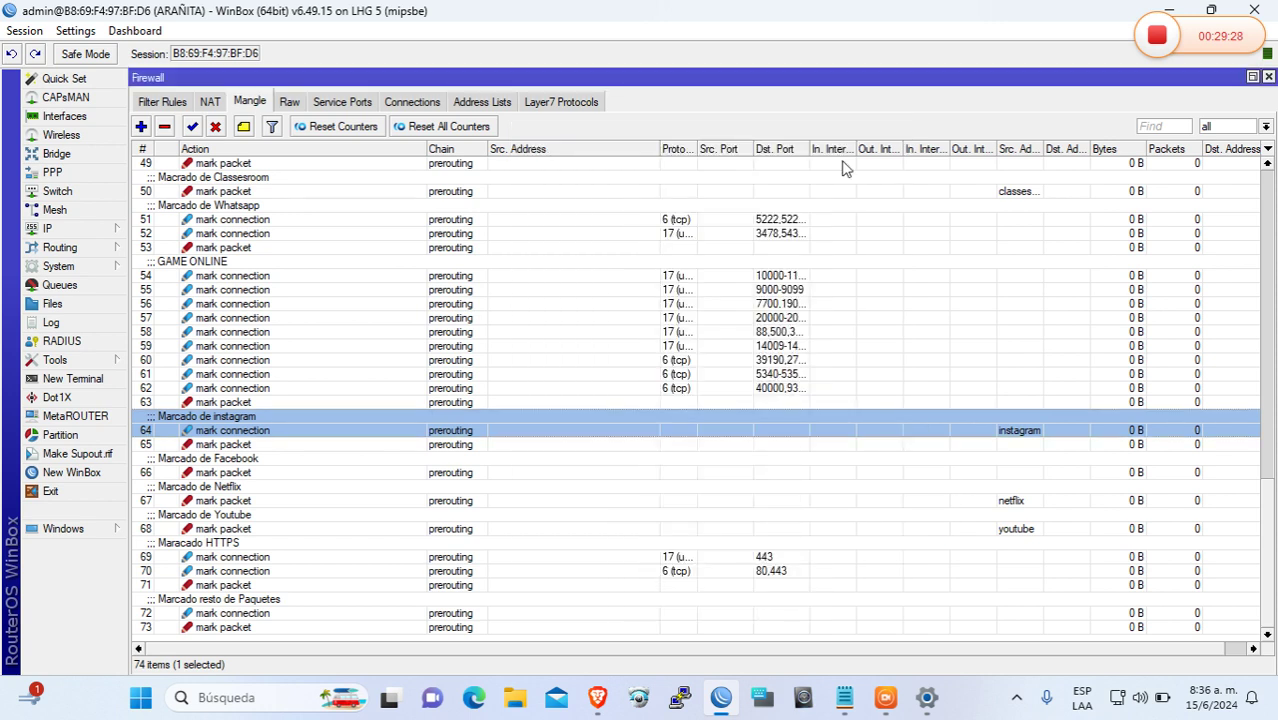
Review the Instagram rule's General matching settings, then bring up the Queue Tree
{"action": "double_click", "coordinate": [650, 432]}
{"action": "left_click", "coordinate": [541, 160]}
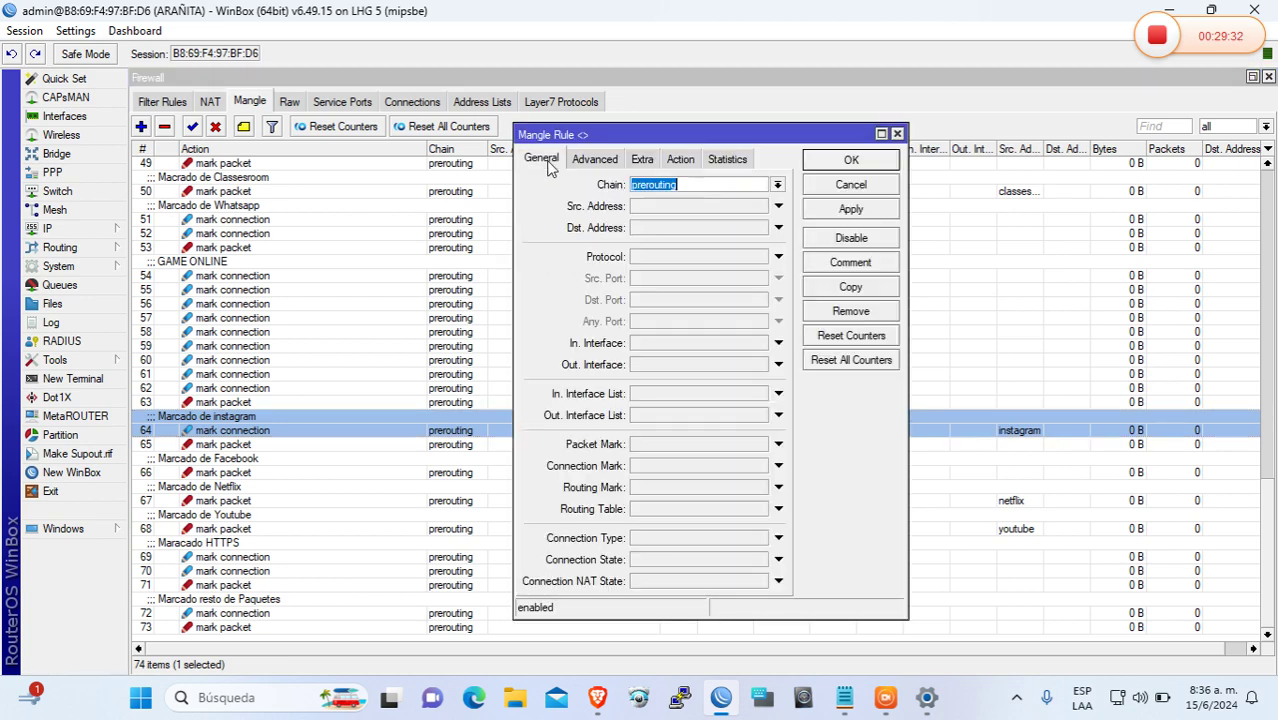
{"action": "left_click", "coordinate": [822, 163]}
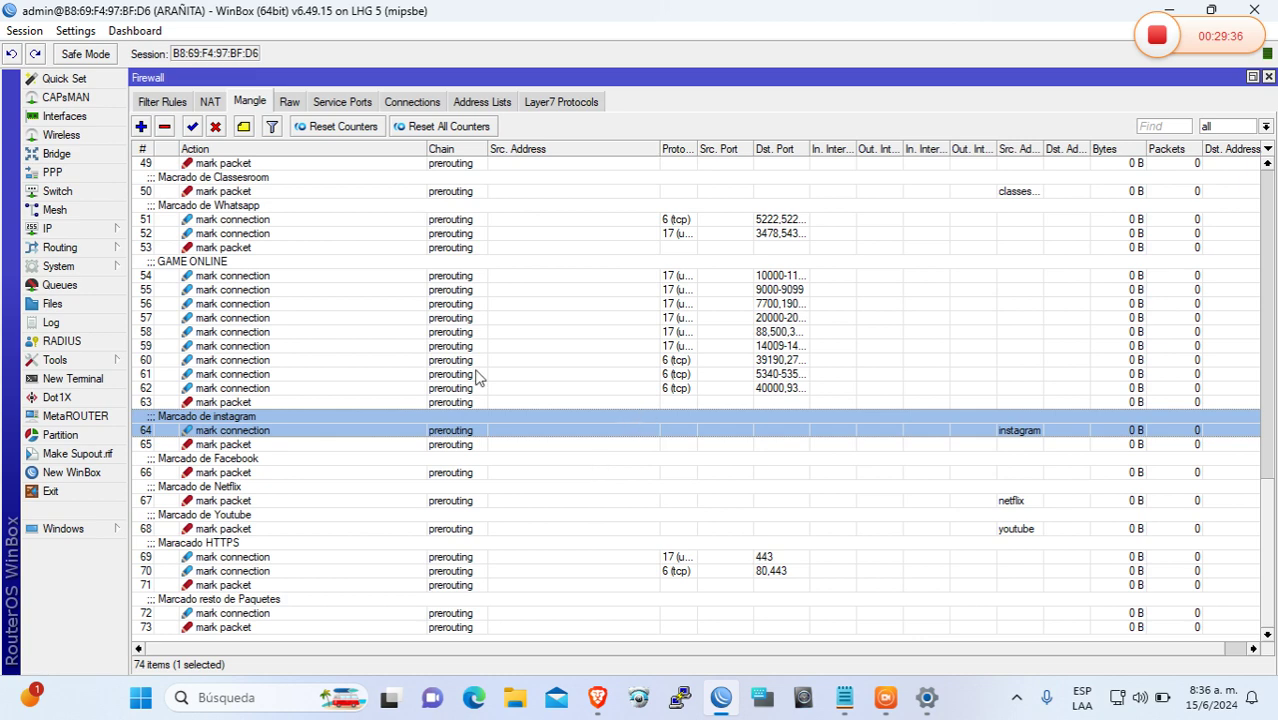
{"action": "left_click", "coordinate": [108, 283]}
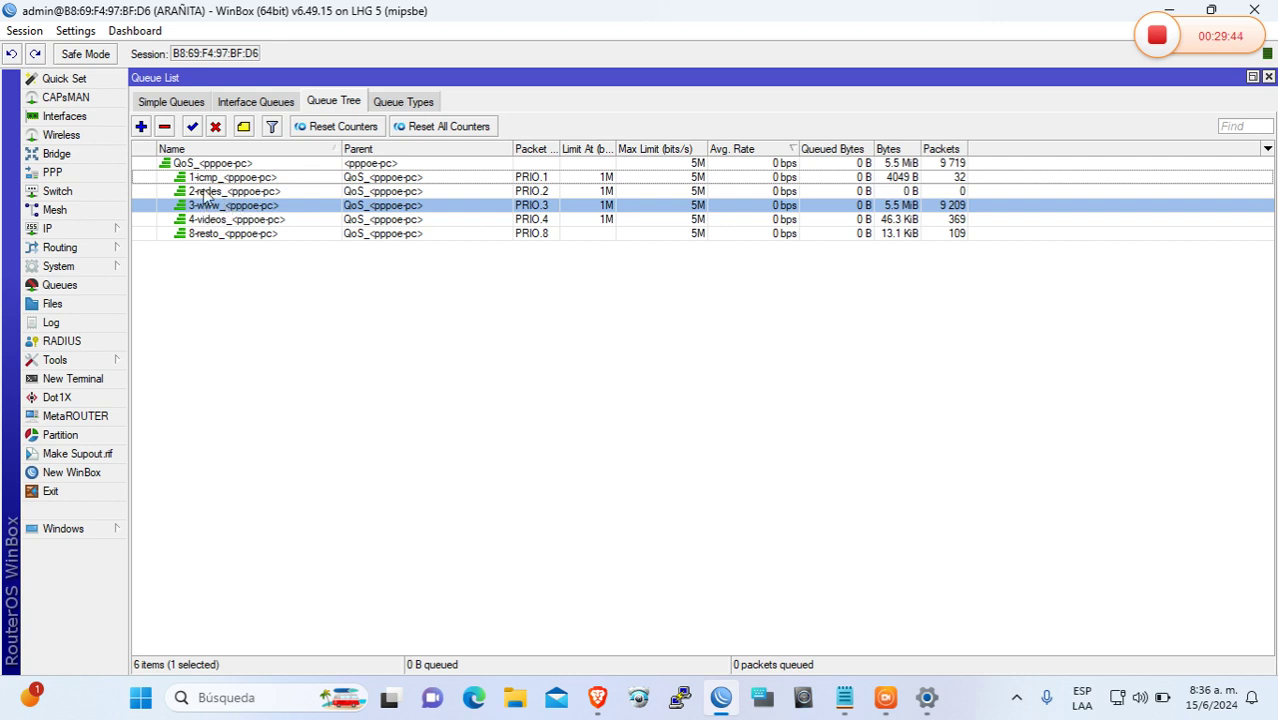
Float the Queue List window, then close it plus the Firewall, PPP and Terminal windows
{"action": "left_click", "coordinate": [522, 193]}
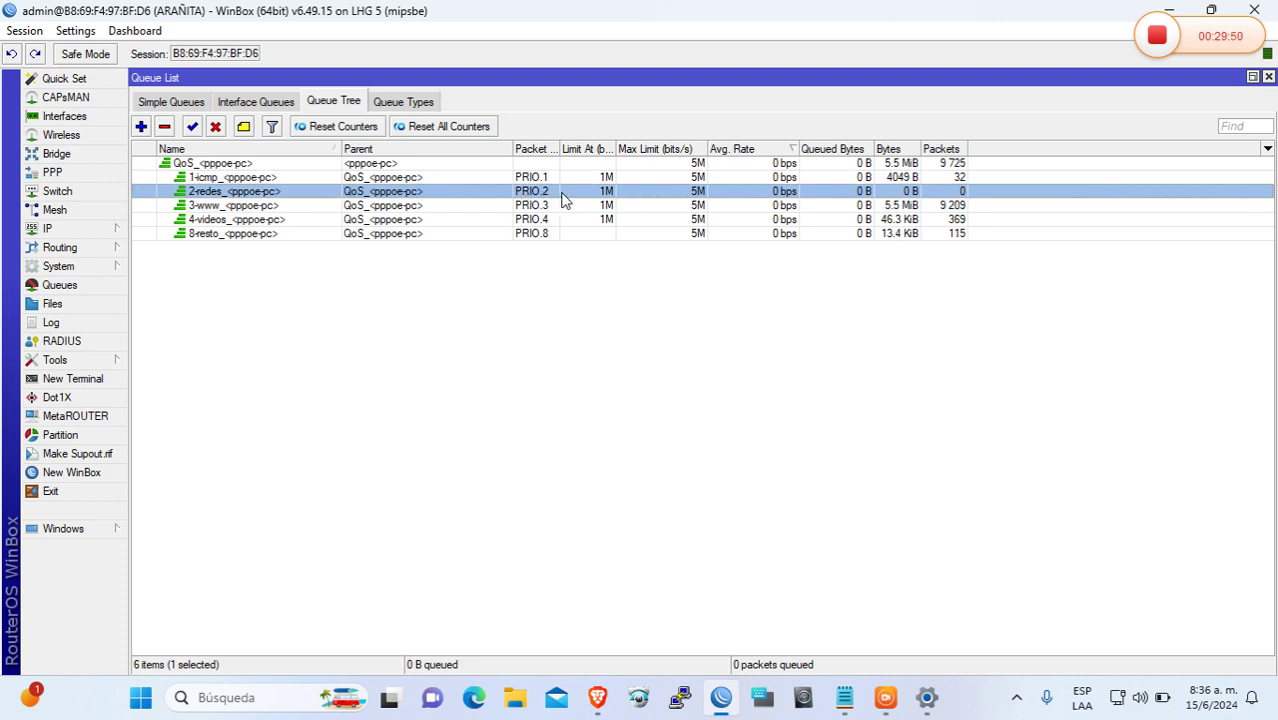
{"action": "left_click", "coordinate": [1252, 77]}
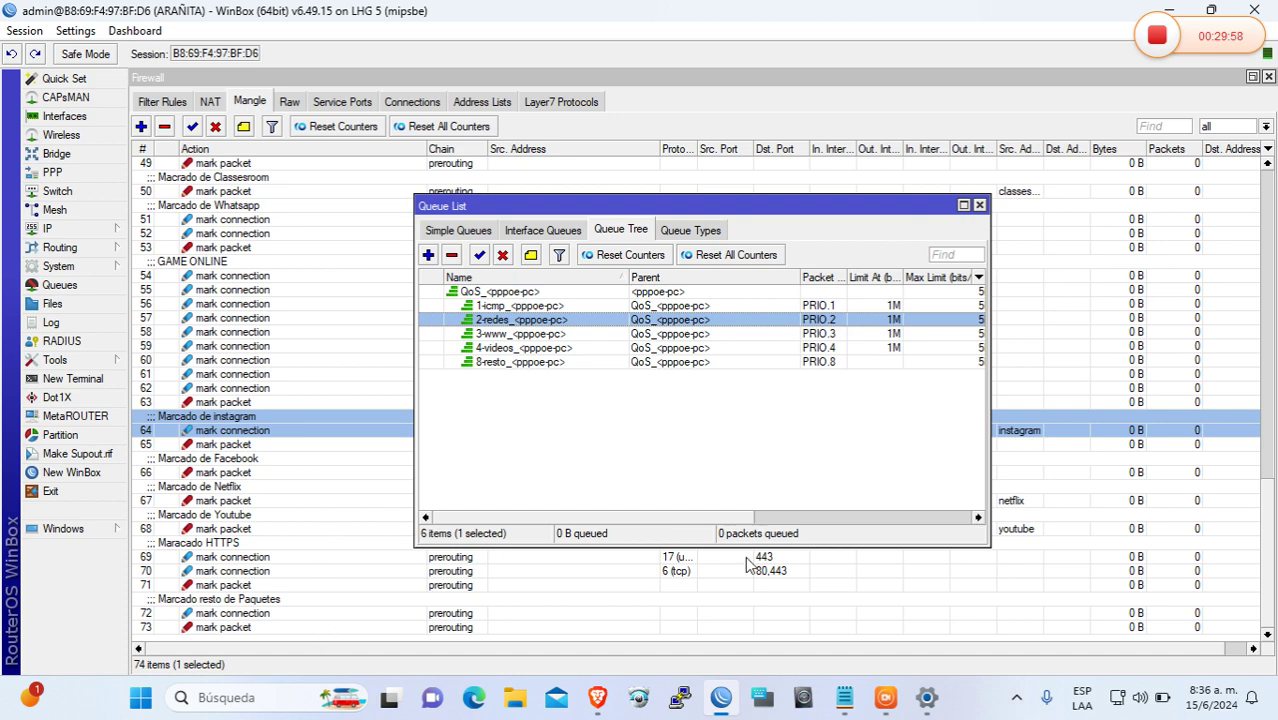
{"action": "left_click", "coordinate": [978, 206]}
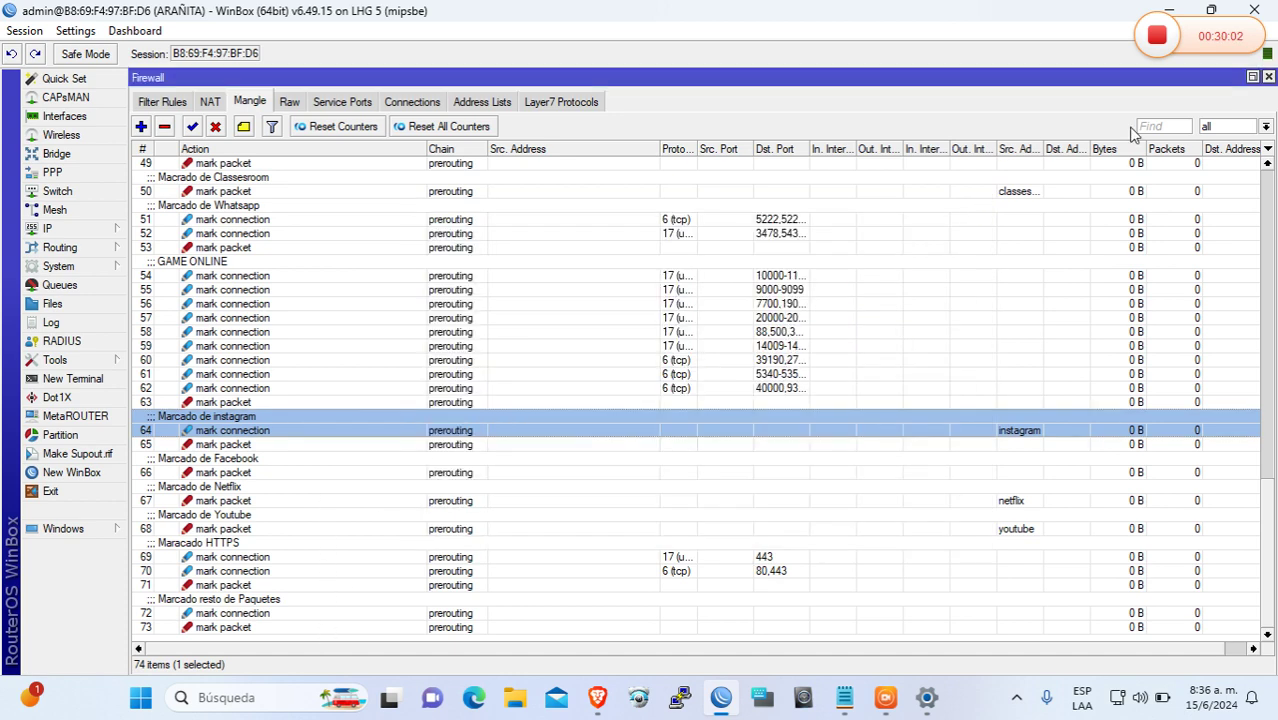
{"action": "left_click", "coordinate": [1268, 77]}
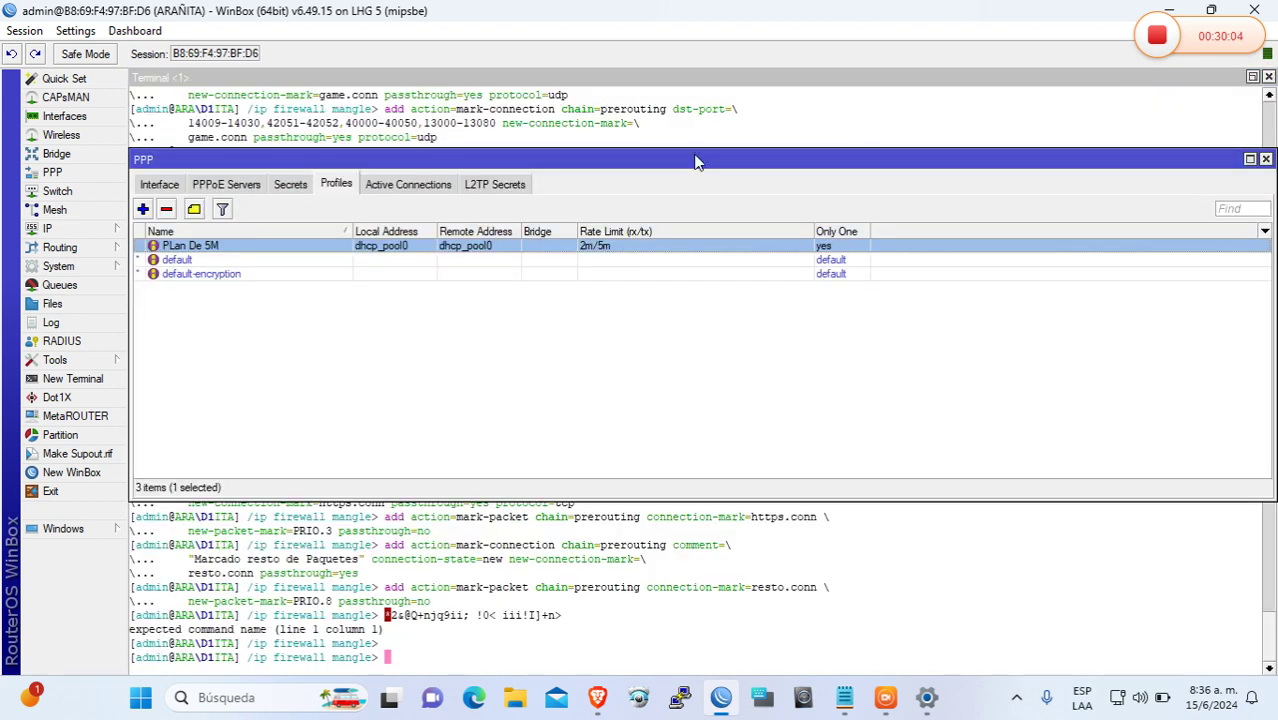
{"action": "left_click", "coordinate": [1265, 160]}
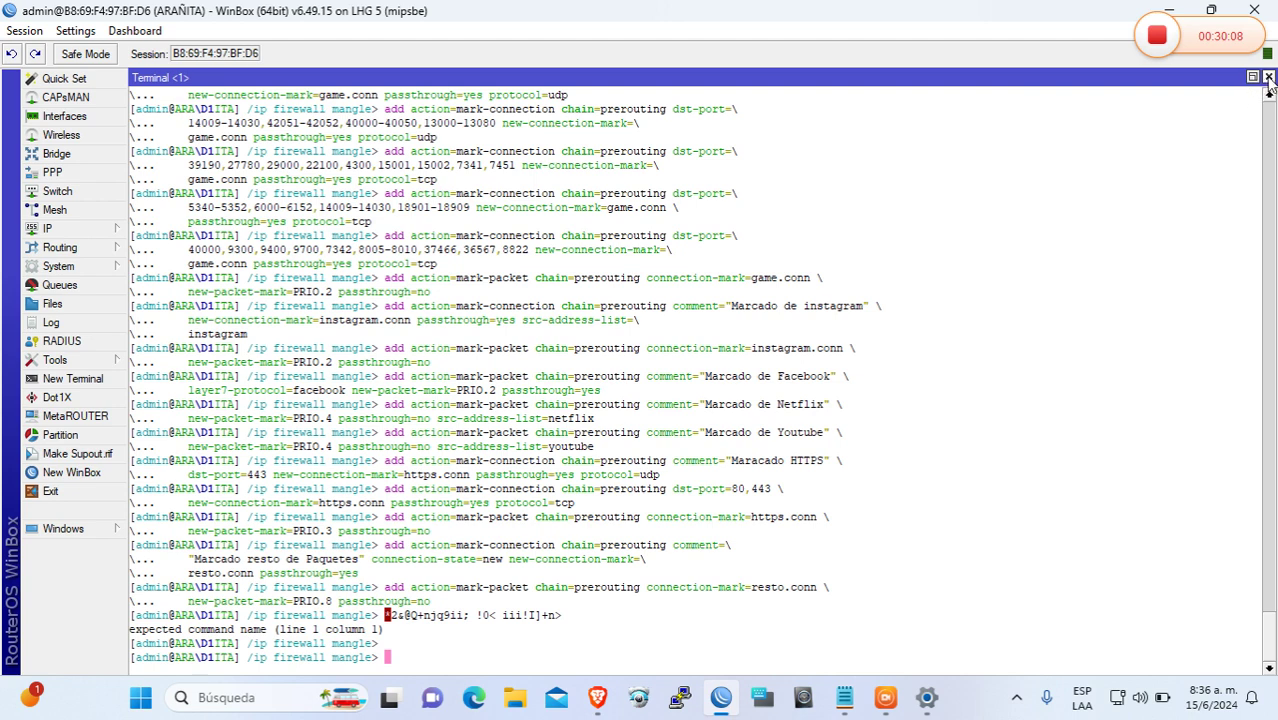
{"action": "left_click", "coordinate": [1268, 77]}
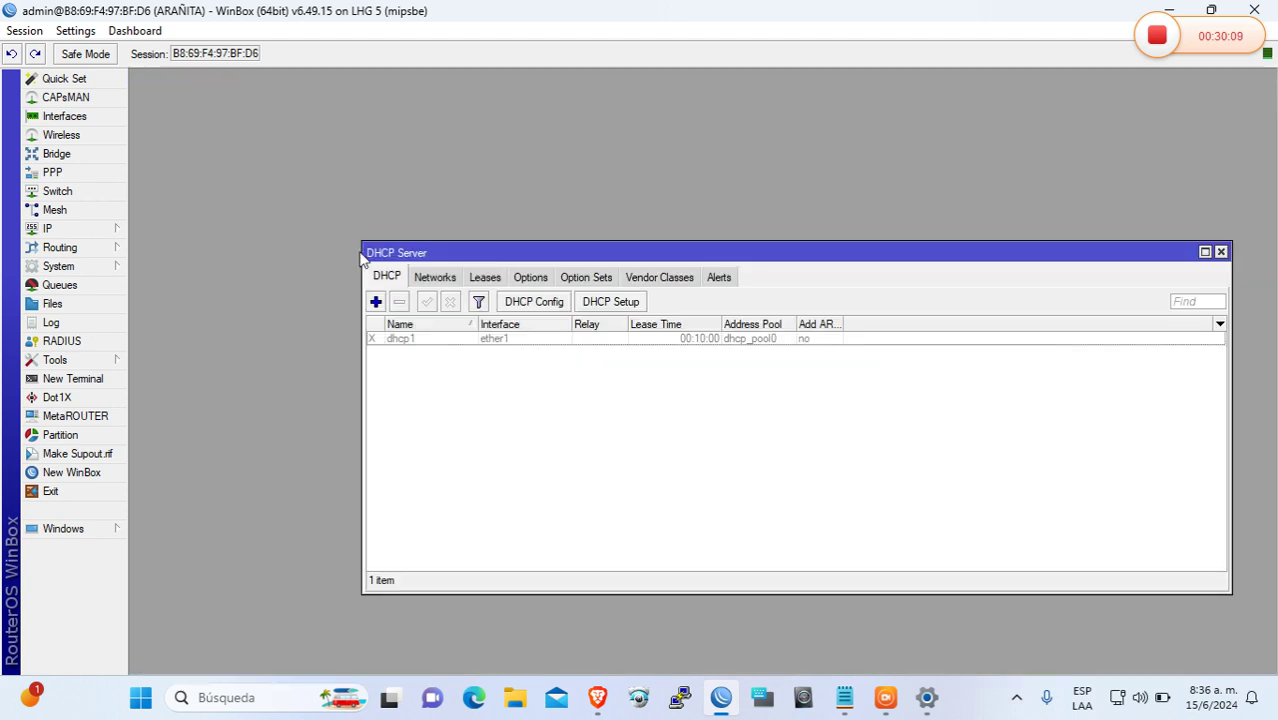
Reopen the WinBox queue tree and disconnect the broadband dial-up connection in Windows Settings
{"action": "left_click", "coordinate": [84, 288]}
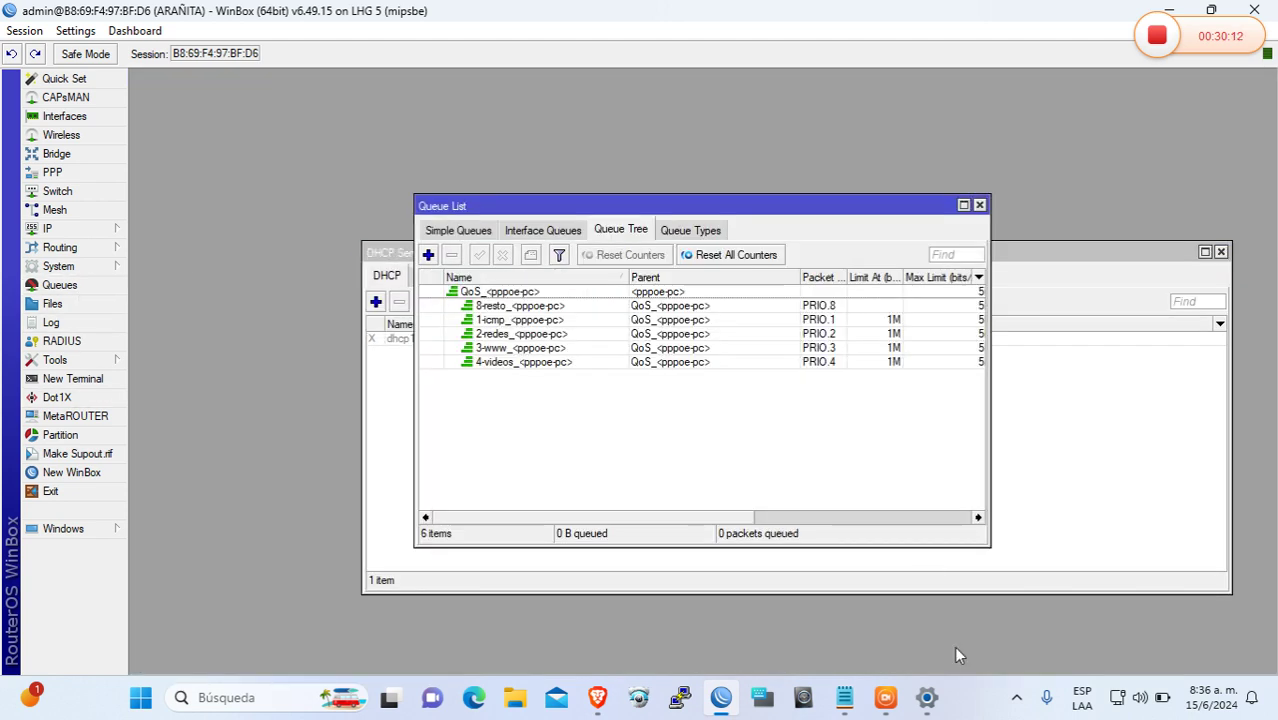
{"action": "left_click", "coordinate": [926, 697]}
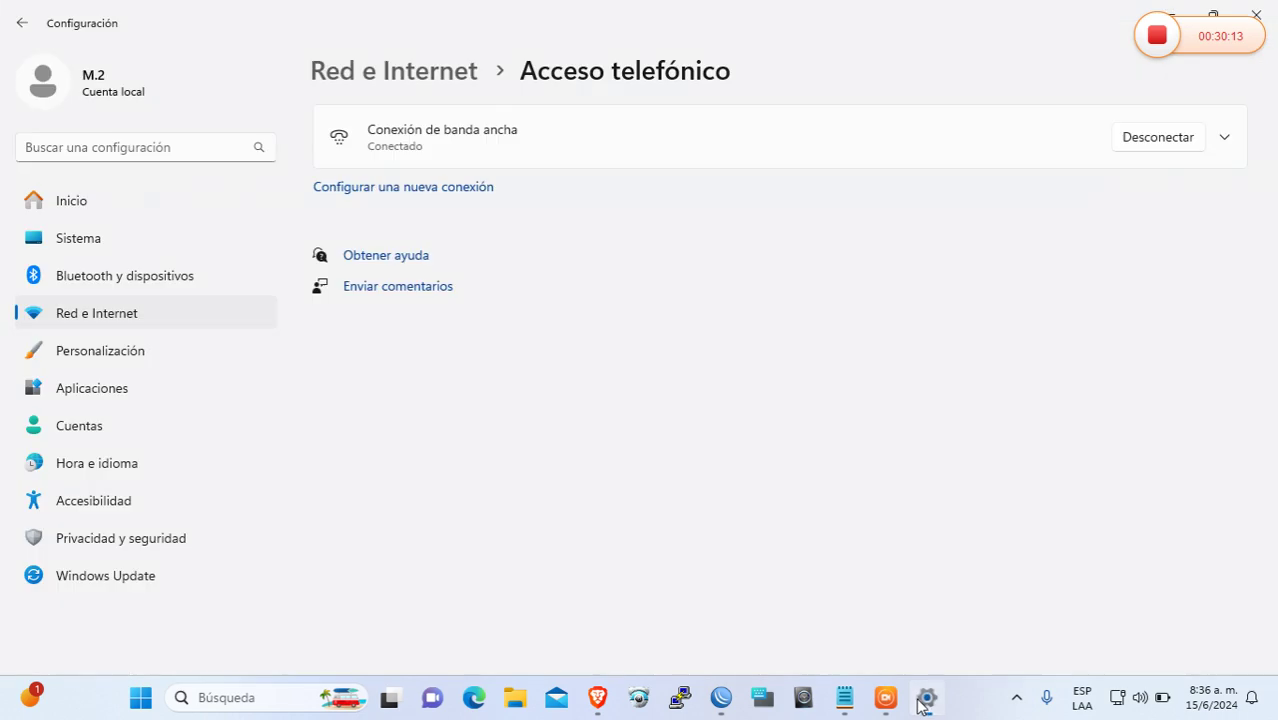
{"action": "left_click", "coordinate": [1214, 16]}
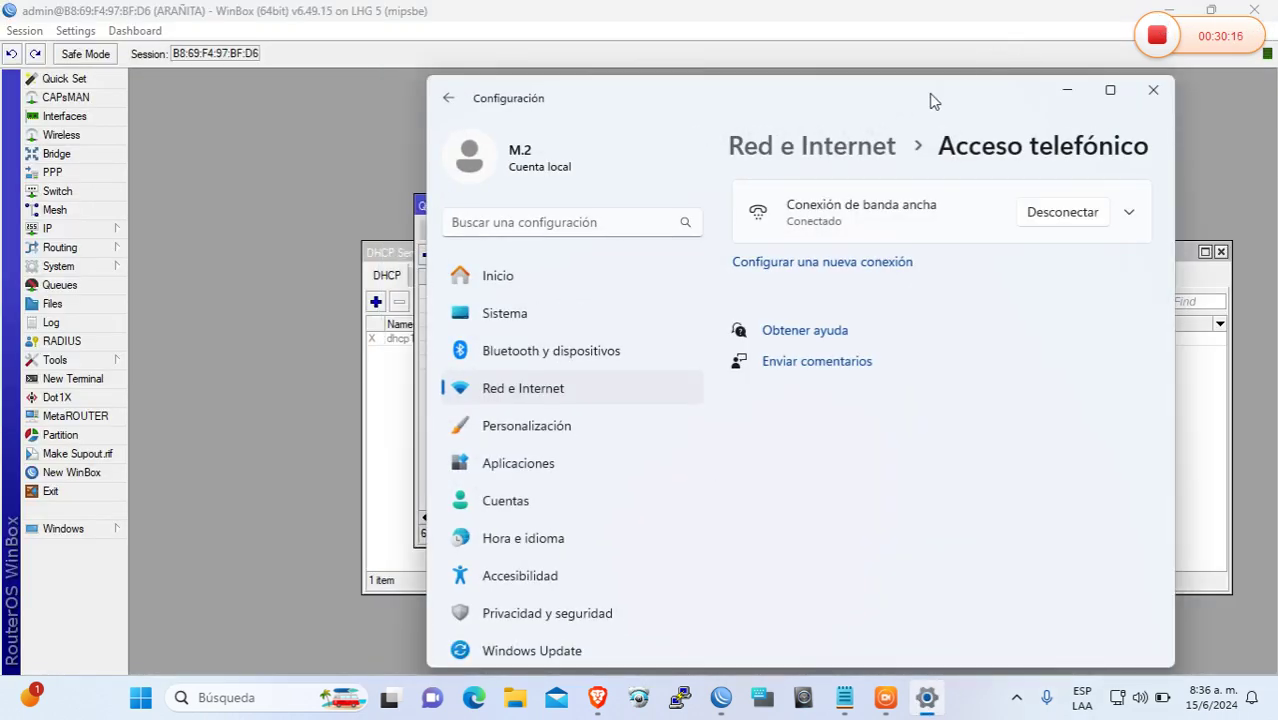
{"action": "left_click_drag", "start_coordinate": [932, 100], "coordinate": [517, 428]}
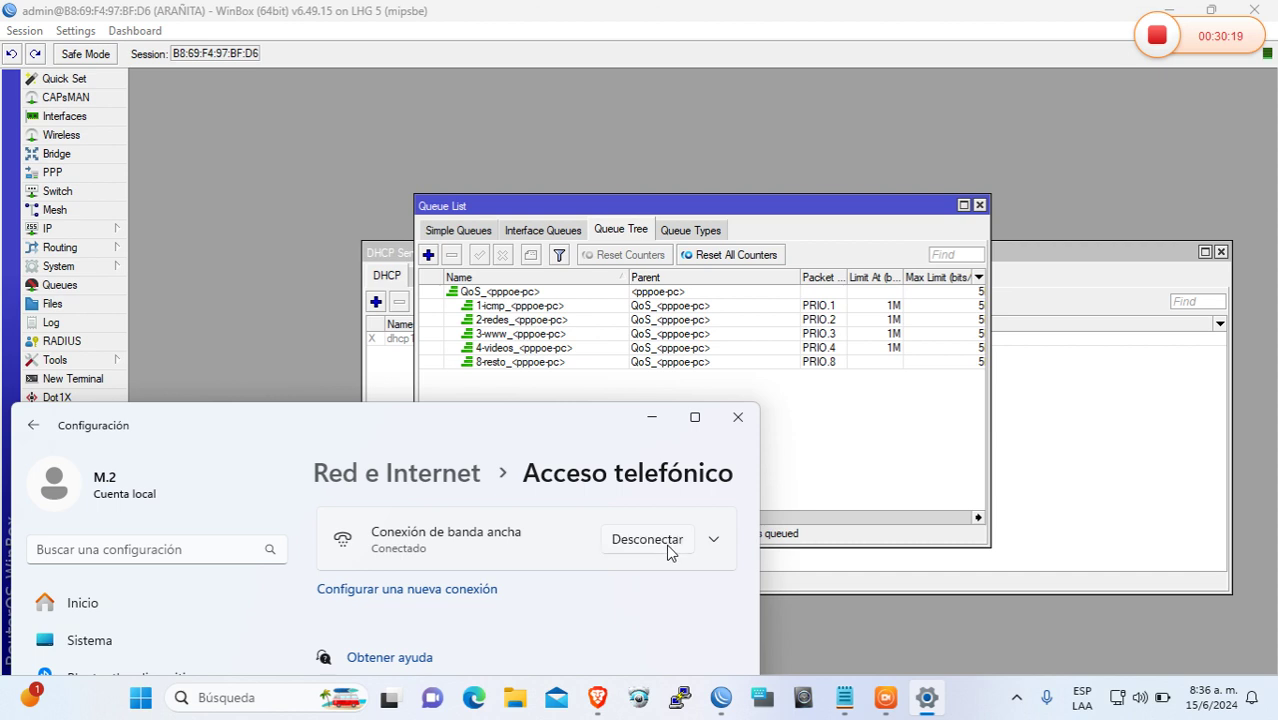
{"action": "left_click", "coordinate": [669, 553]}
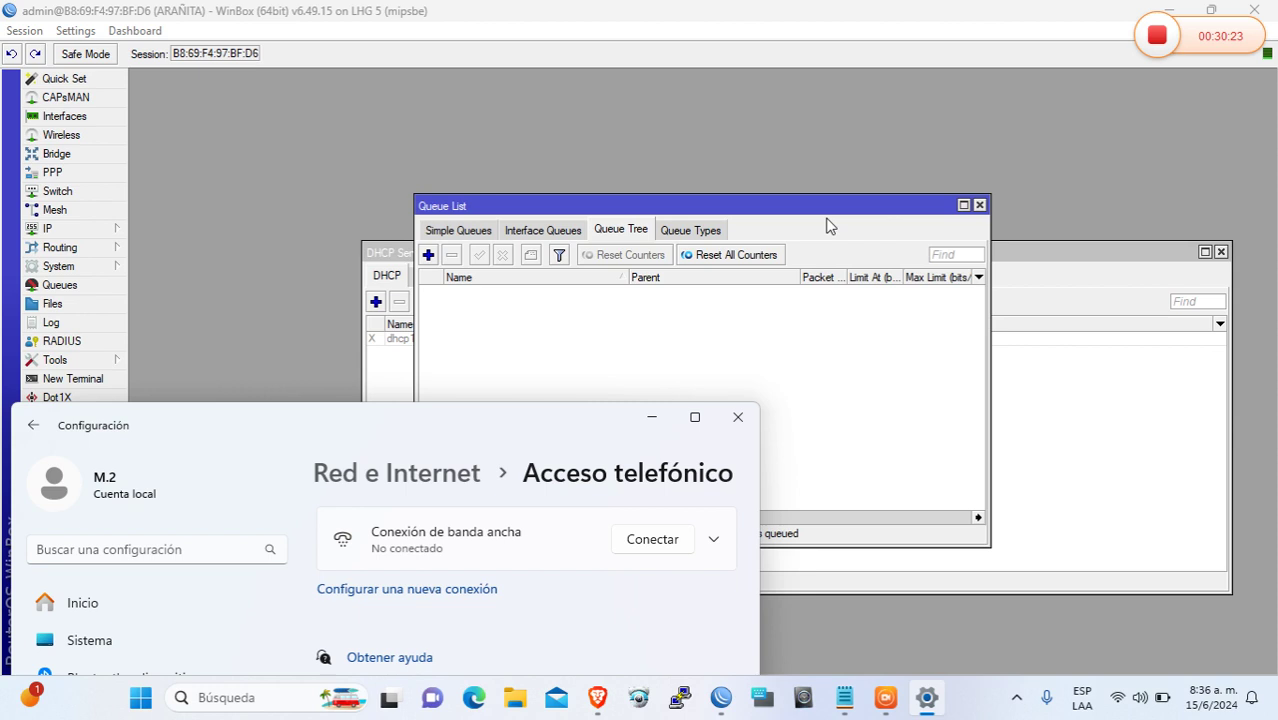
{"action": "left_click_drag", "start_coordinate": [847, 215], "coordinate": [919, 150]}
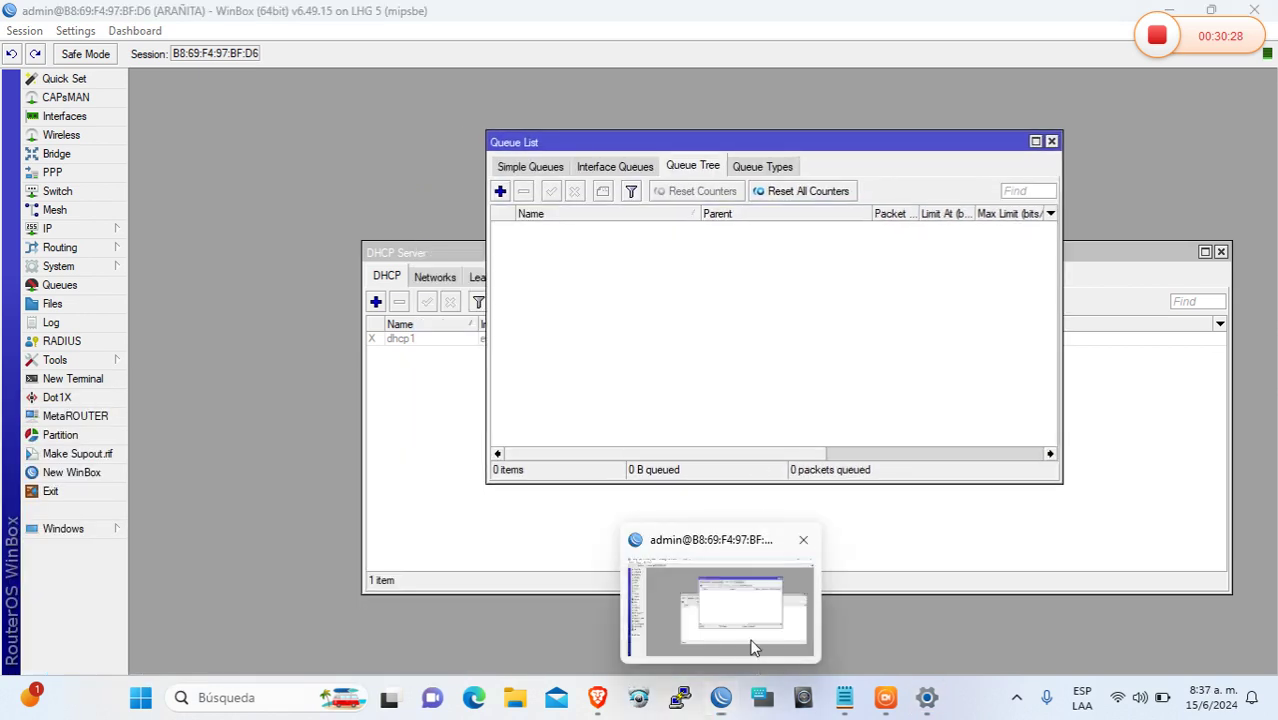
{"action": "left_click", "coordinate": [752, 642]}
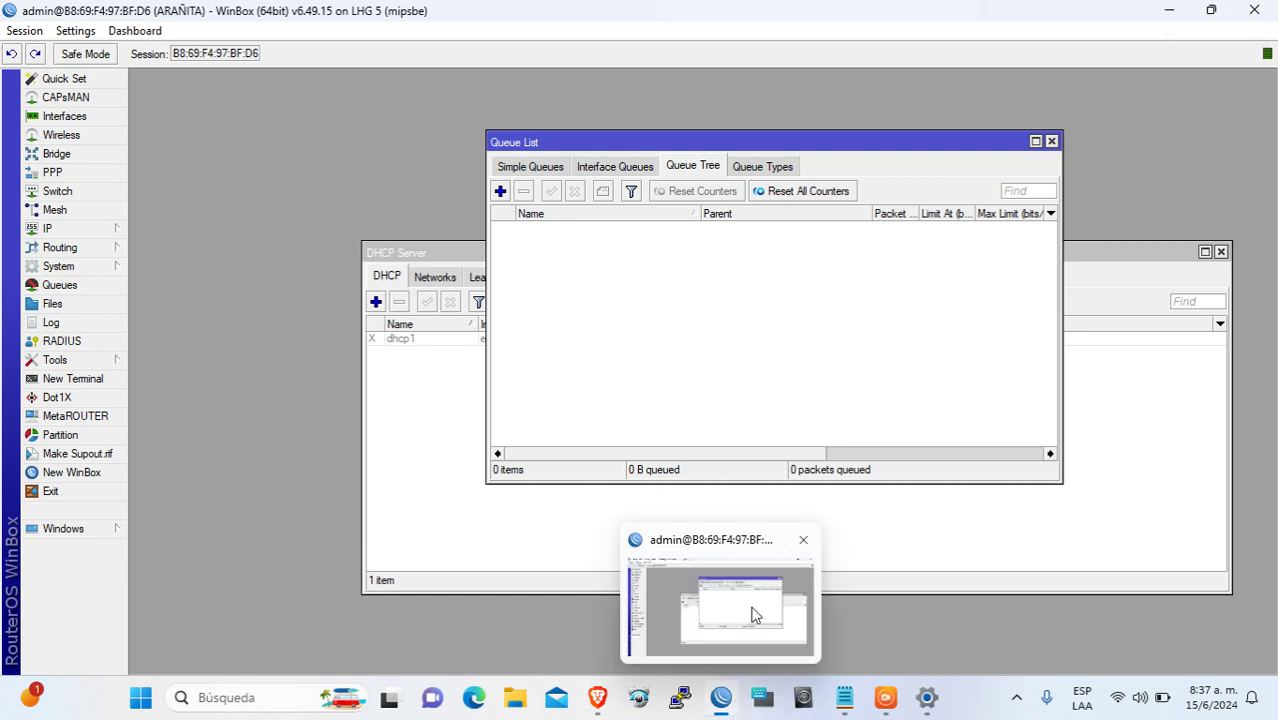
{"action": "left_click", "coordinate": [753, 610]}
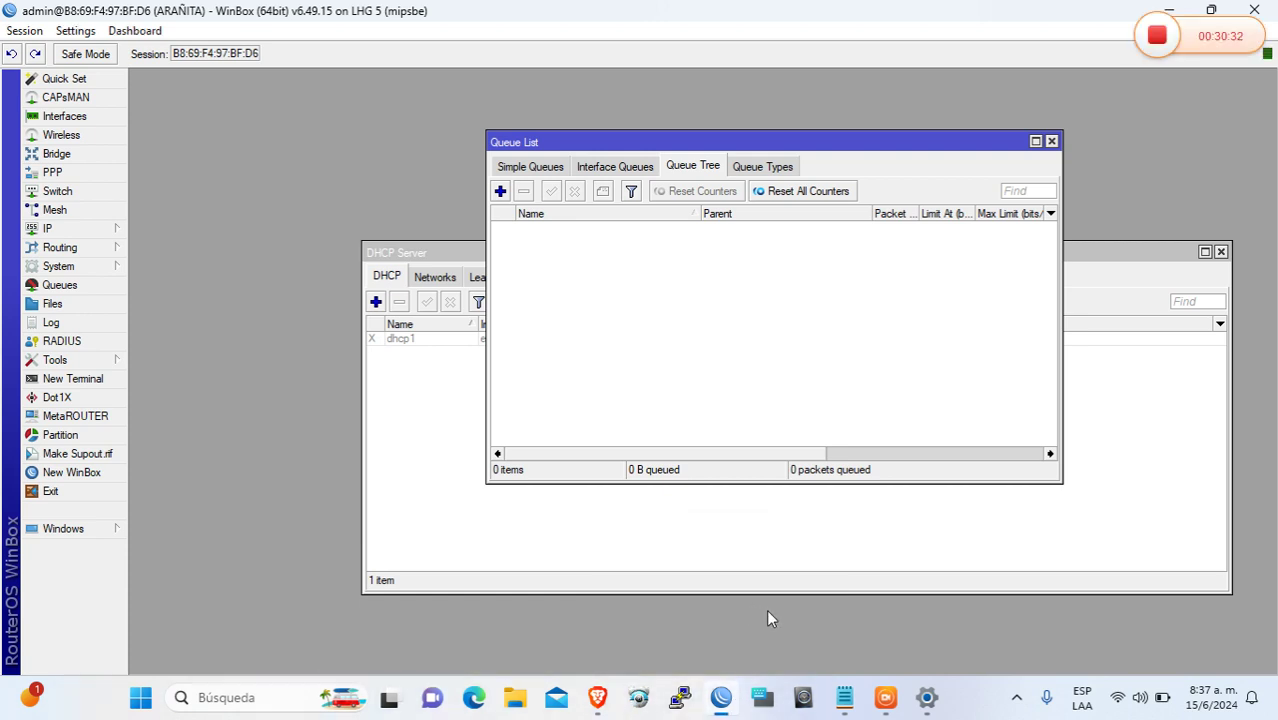
Redial the broadband connection, entering the PPPoE user name and password
{"action": "left_click", "coordinate": [926, 697]}
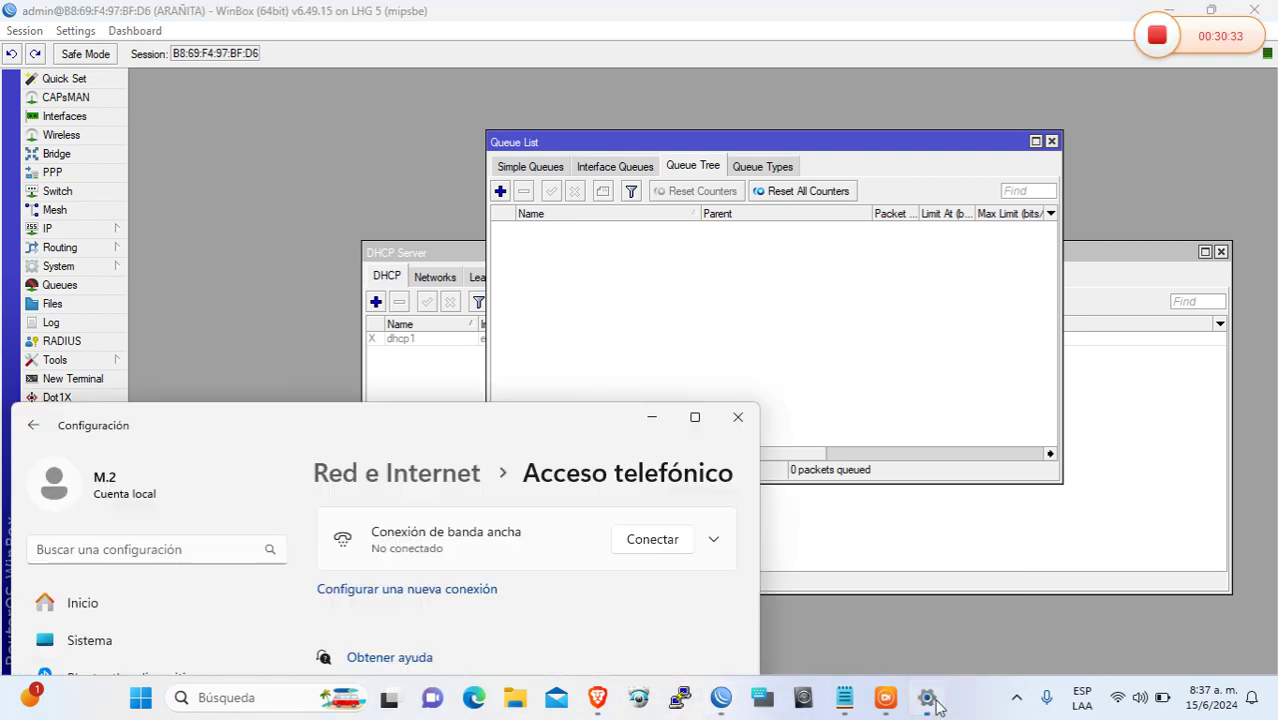
{"action": "left_click", "coordinate": [660, 542]}
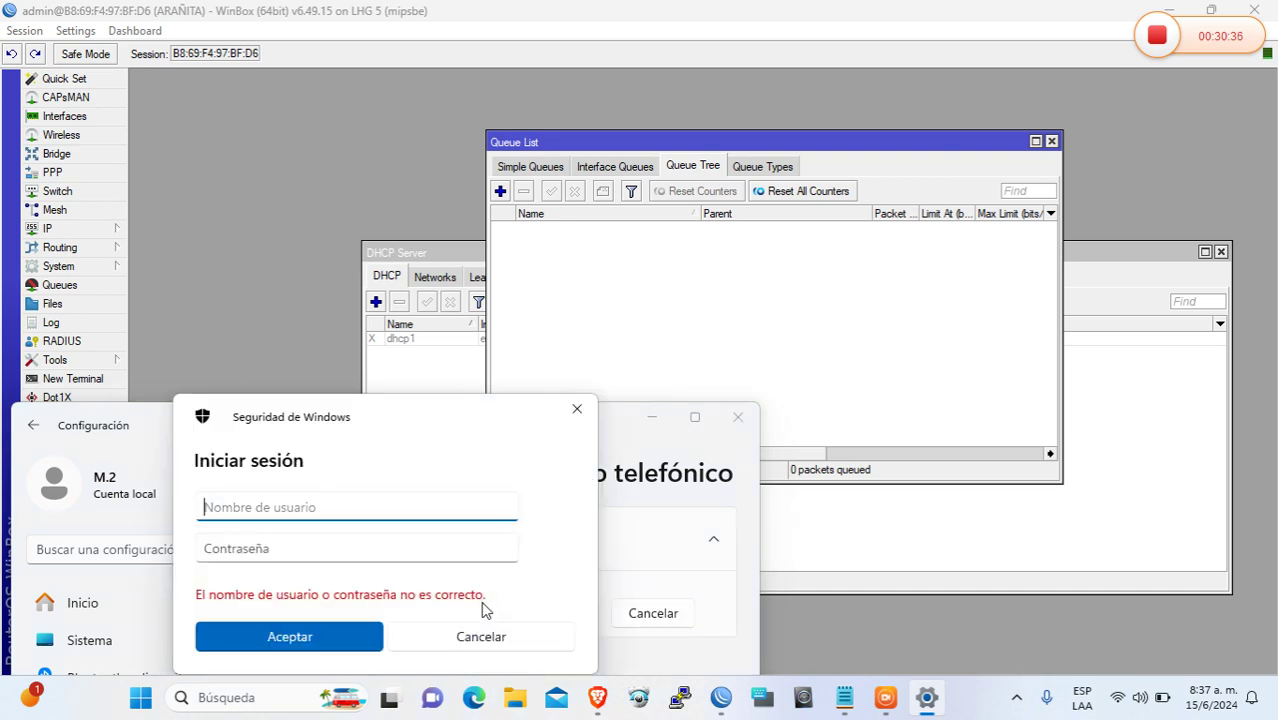
{"action": "type", "text": "pc"}
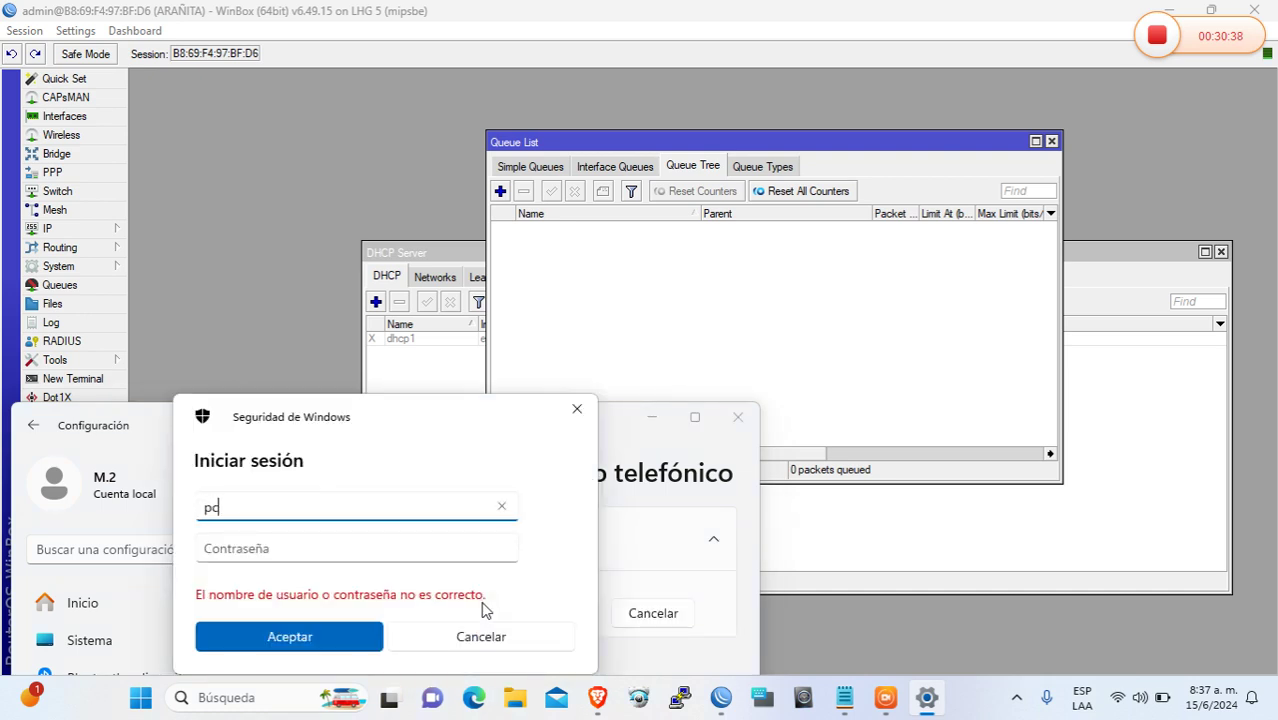
{"action": "key", "text": "Tab"}
{"action": "type", "text": "12"}
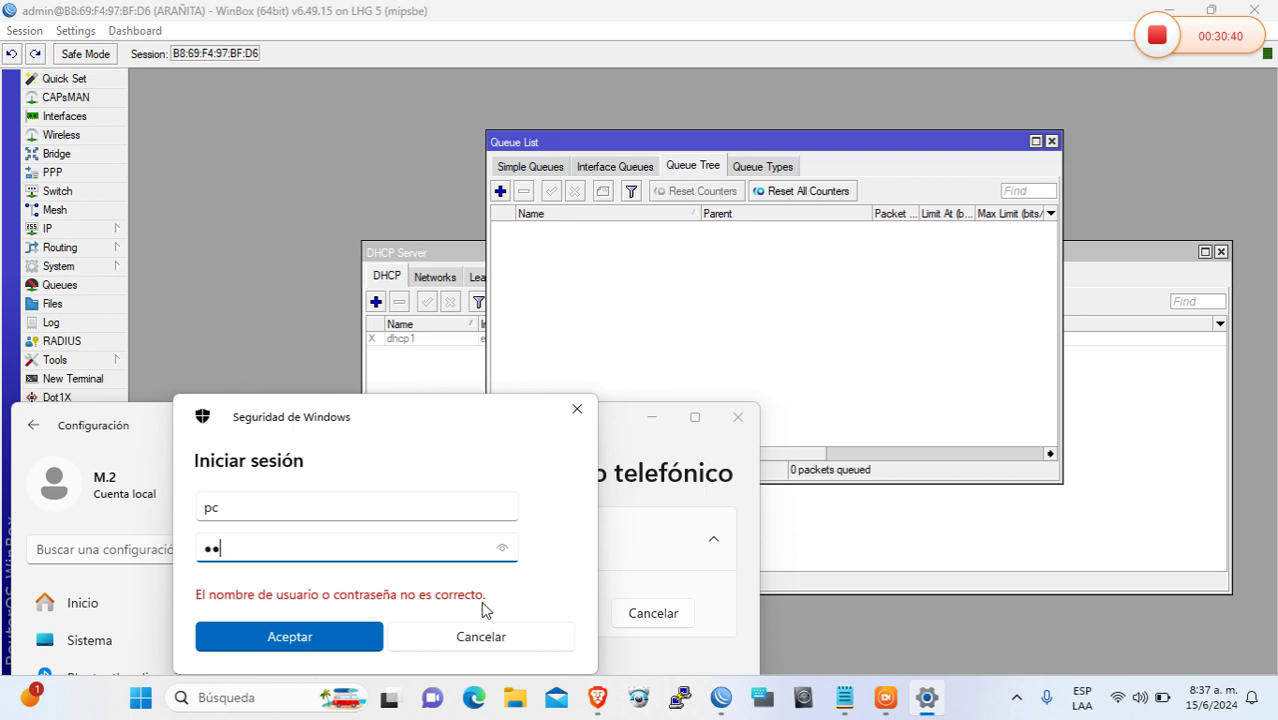
{"action": "type", "text": "34"}
{"action": "key", "text": "Return"}
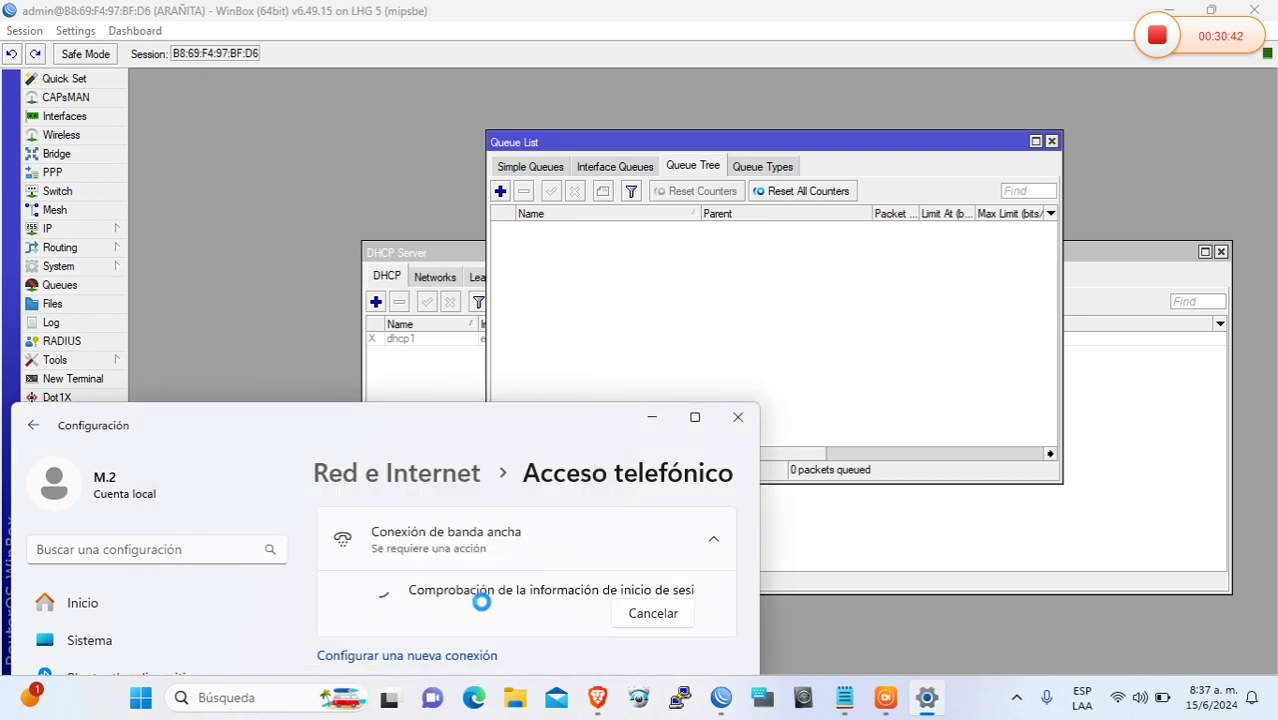
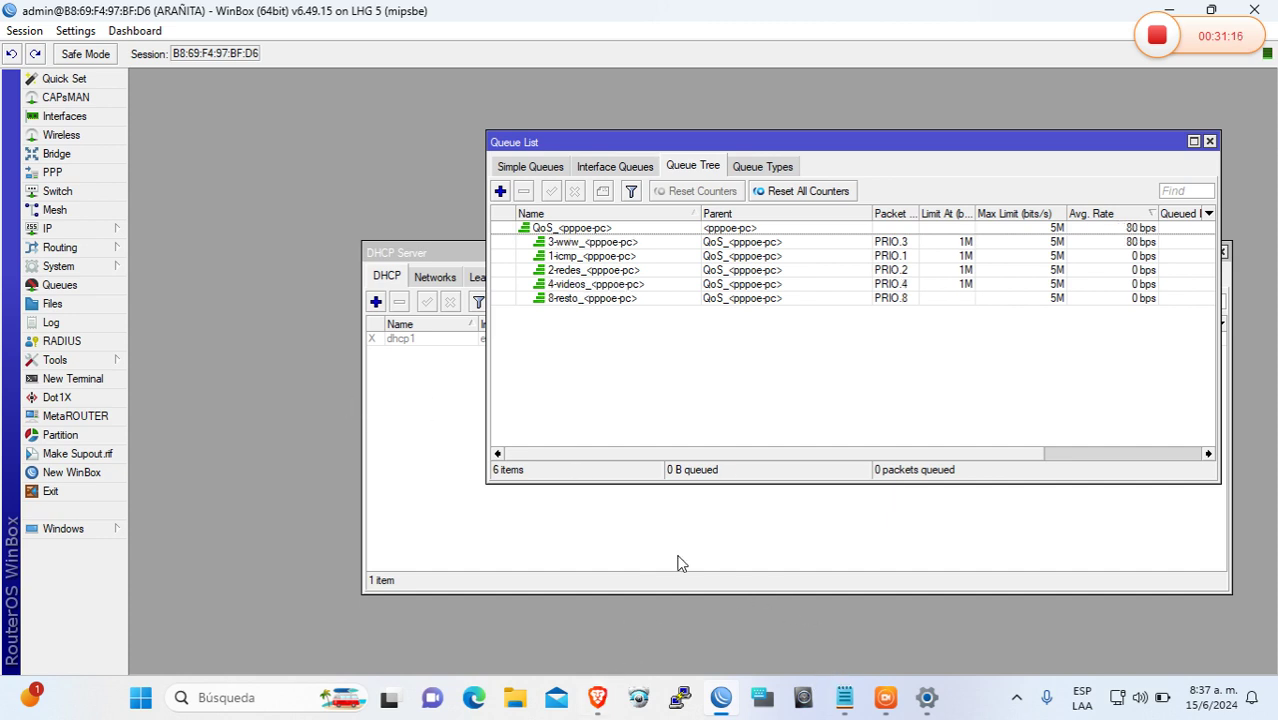
Open the PLan De 5M PPP profile and place the cursor after its 2m/5m rate limit
{"action": "left_click", "coordinate": [74, 173]}
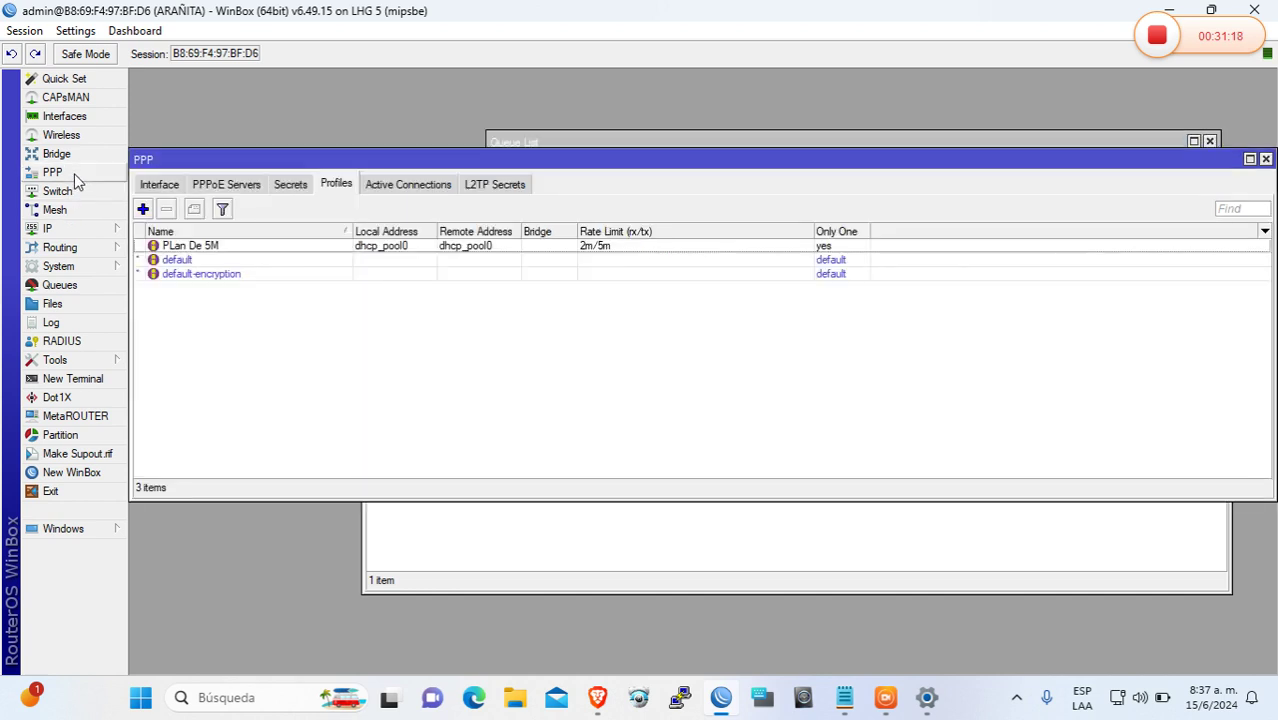
{"action": "left_click", "coordinate": [287, 249]}
{"action": "double_click", "coordinate": [287, 249]}
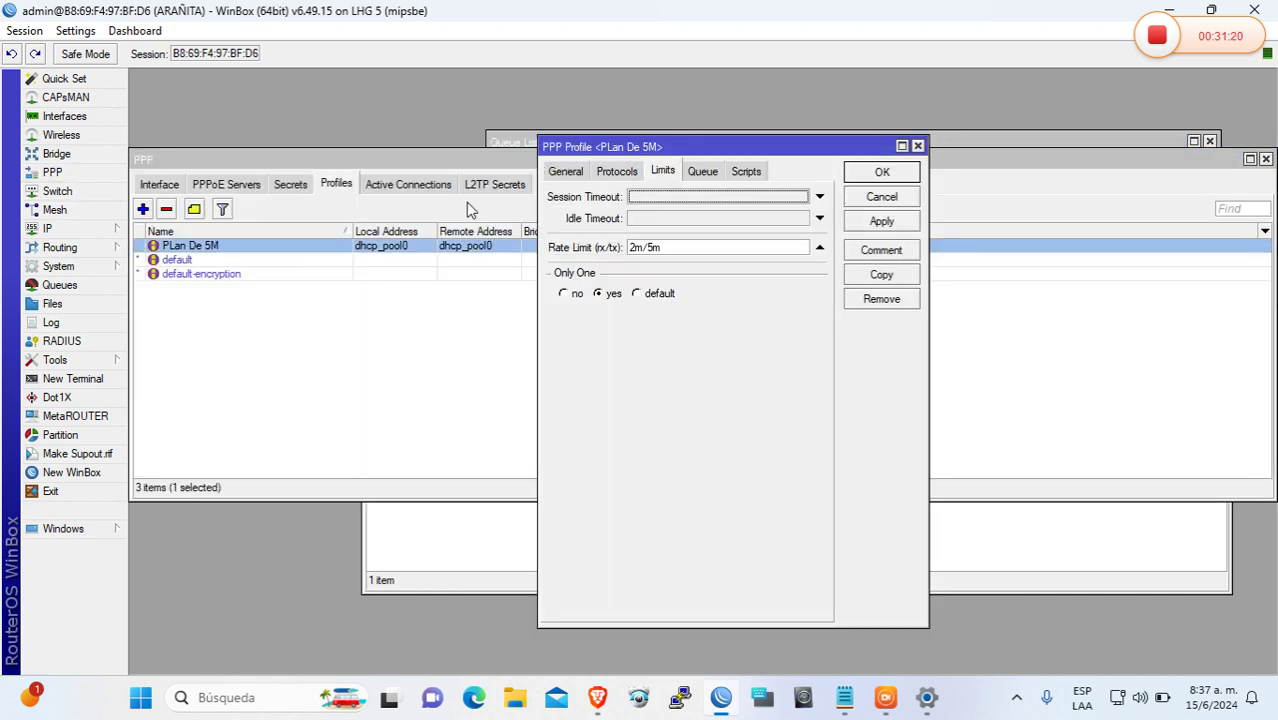
{"action": "left_click", "coordinate": [690, 245]}
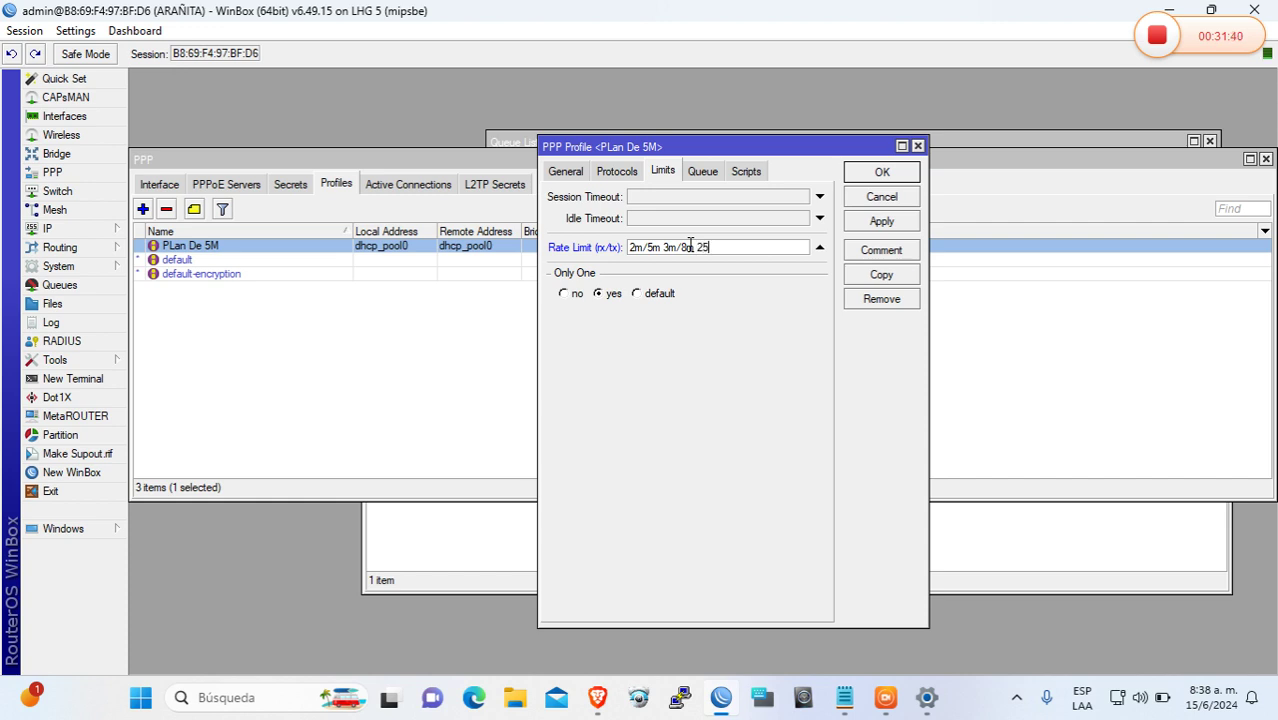
Extend the rate limit with 2500k/6000k threshold, 10/10 burst time, priority 6 and 700k/700k limit-at
{"action": "type", "text": "0"}
{"action": "type", "text": "/"}
{"action": "type", "text": "6000k 10/10"}
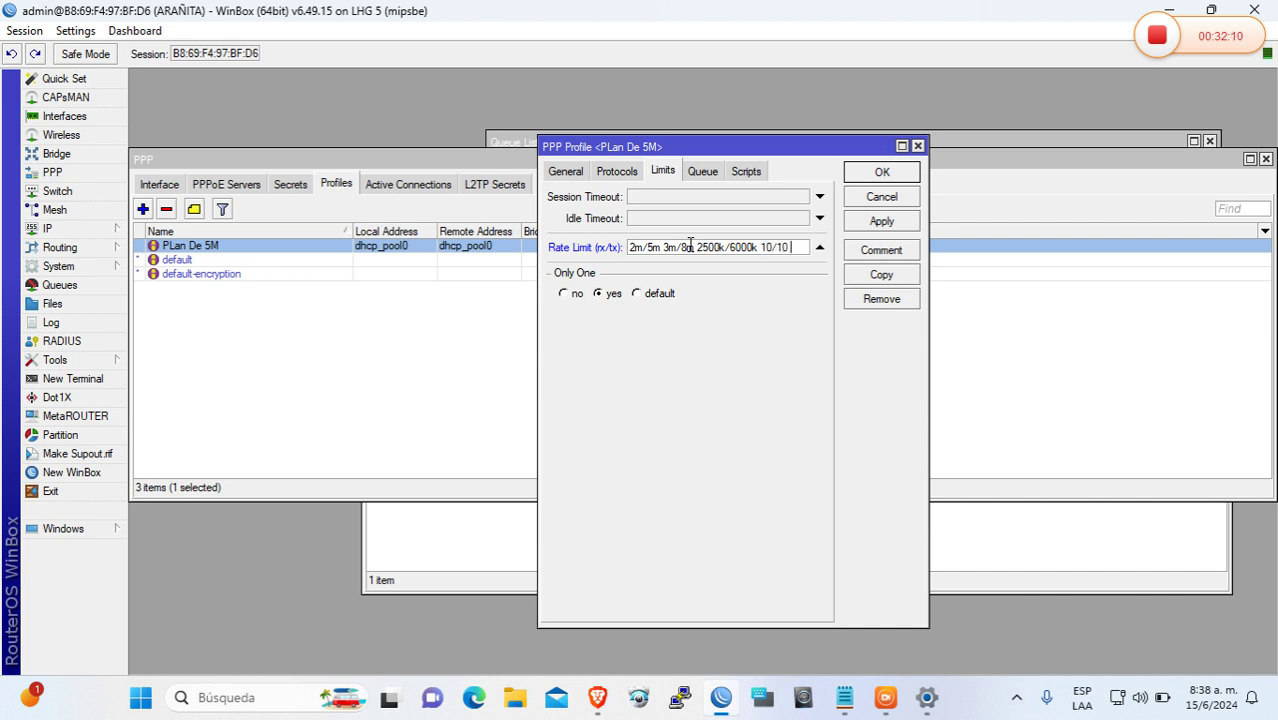
{"action": "type", "text": " 6"}
{"action": "type", "text": "700"}
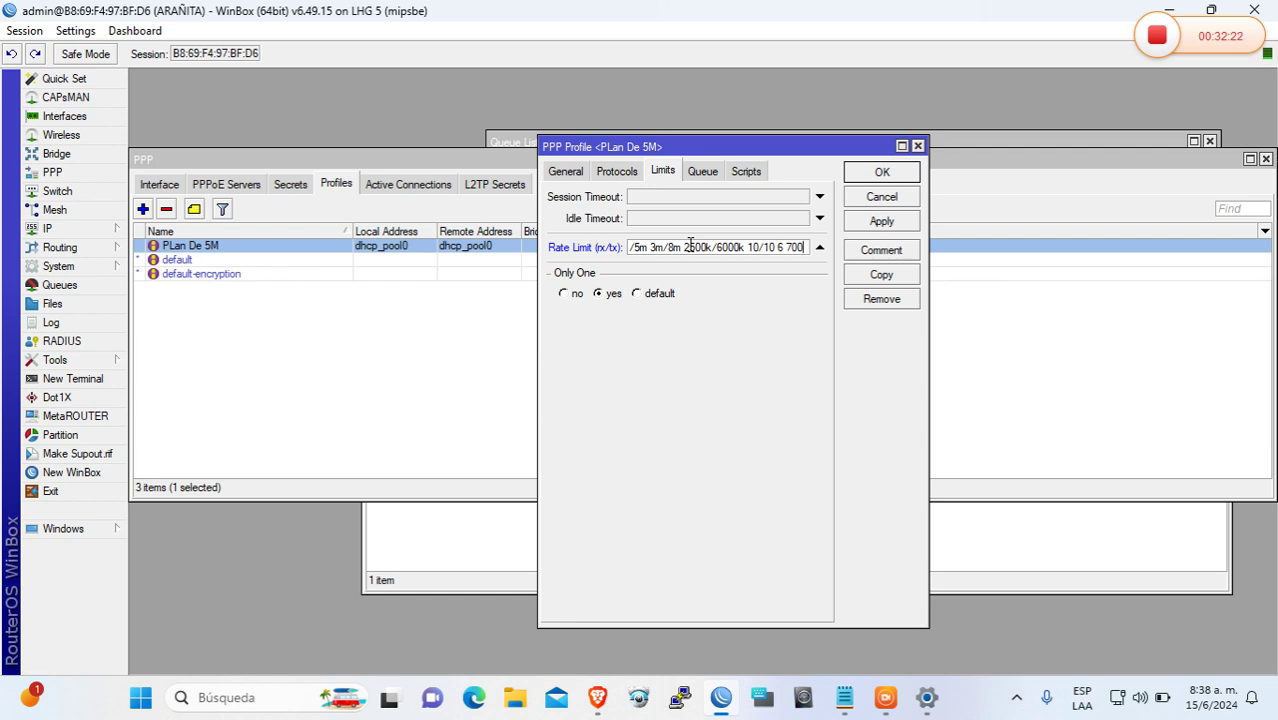
{"action": "type", "text": "k/"}
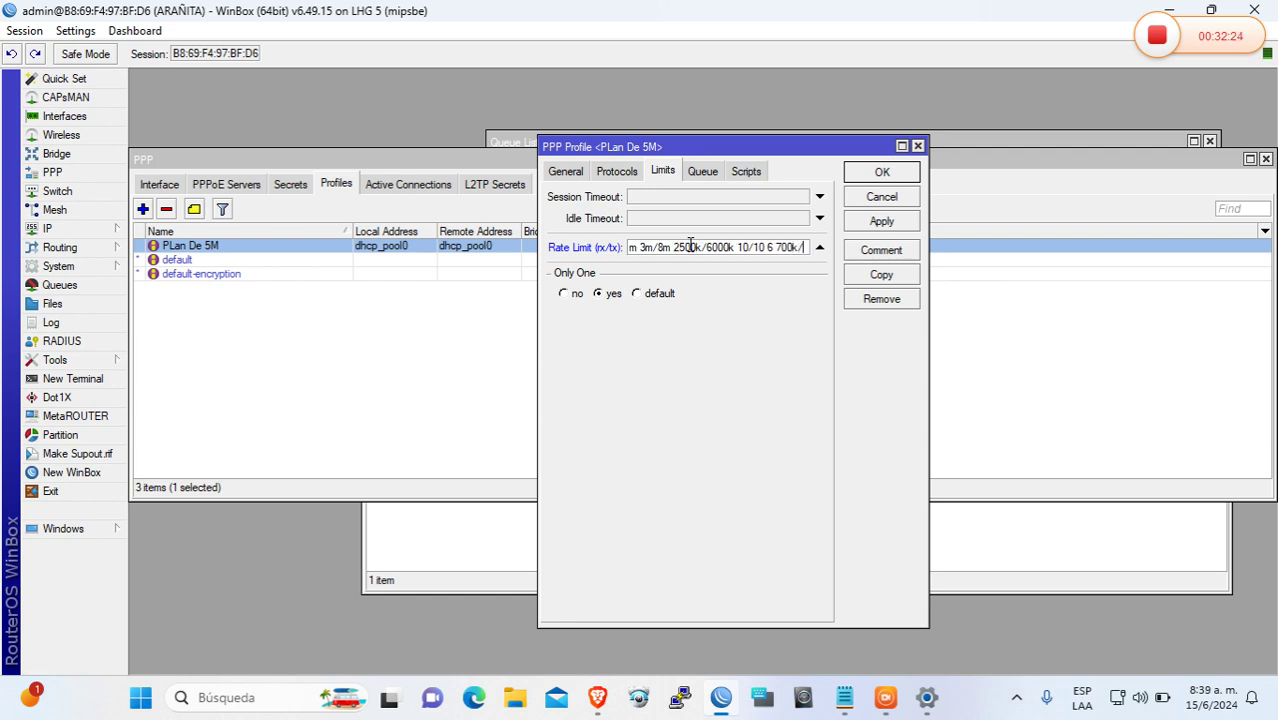
{"action": "type", "text": "700"}
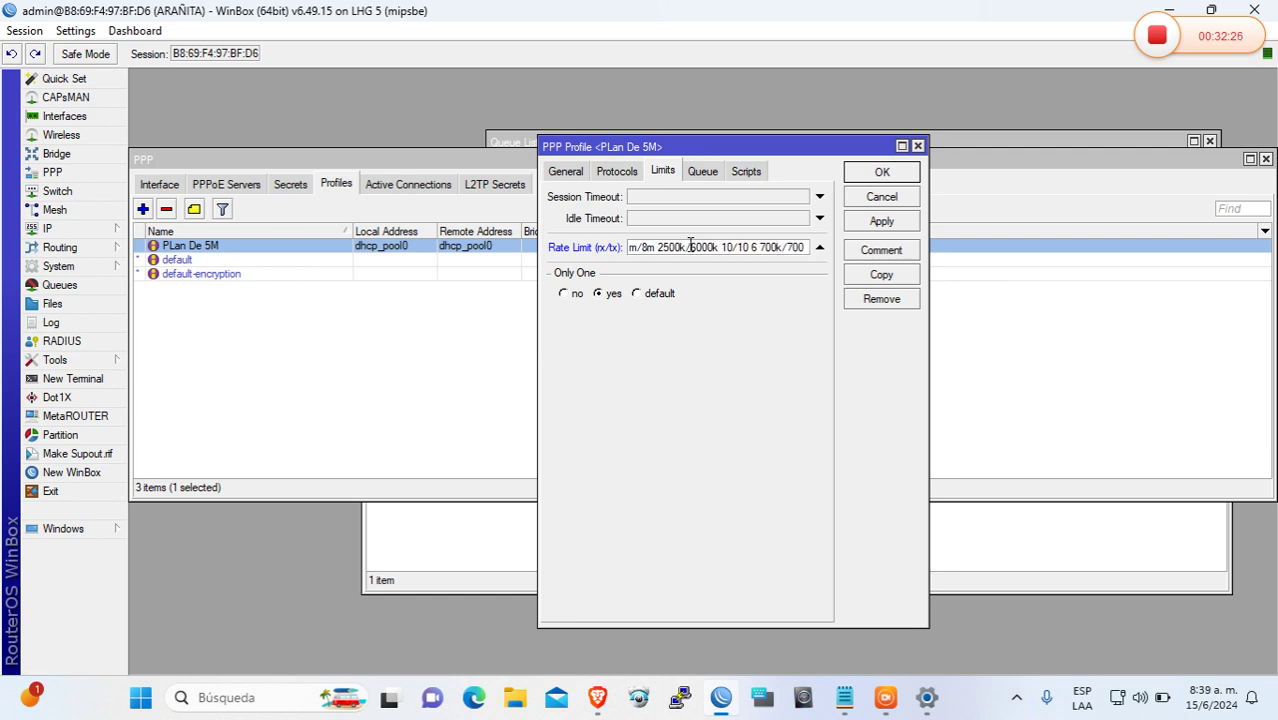
{"action": "type", "text": "k"}
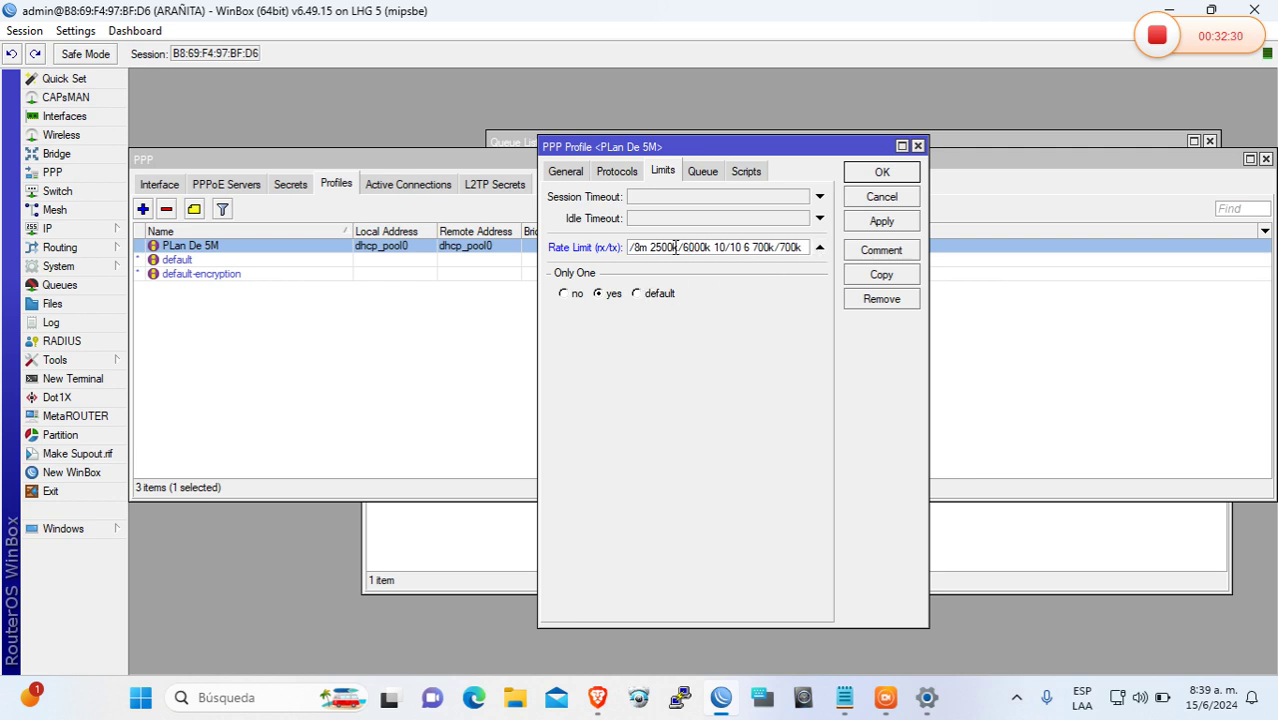
Rewrite the burst rate in kilobits as 3000k/8000k
{"action": "left_click", "coordinate": [649, 250]}
{"action": "key", "text": "BackSpace"}
{"action": "key", "text": "BackSpace"}
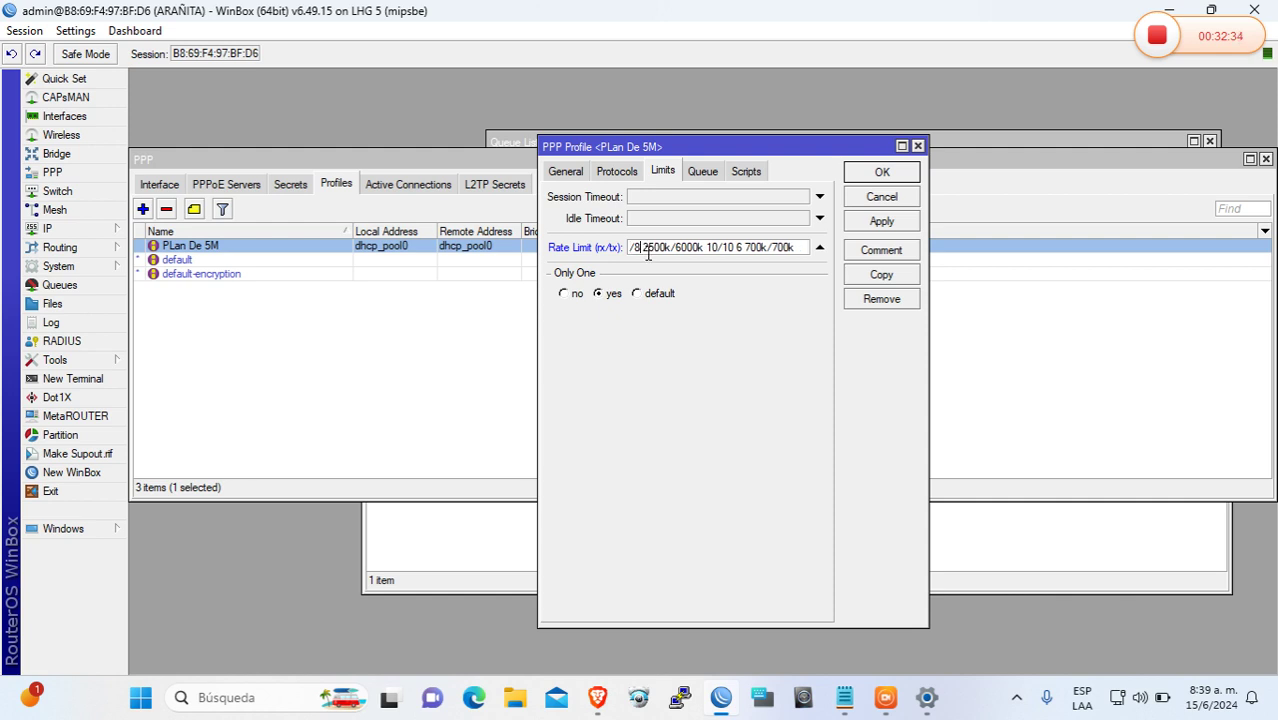
{"action": "type", "text": "000"}
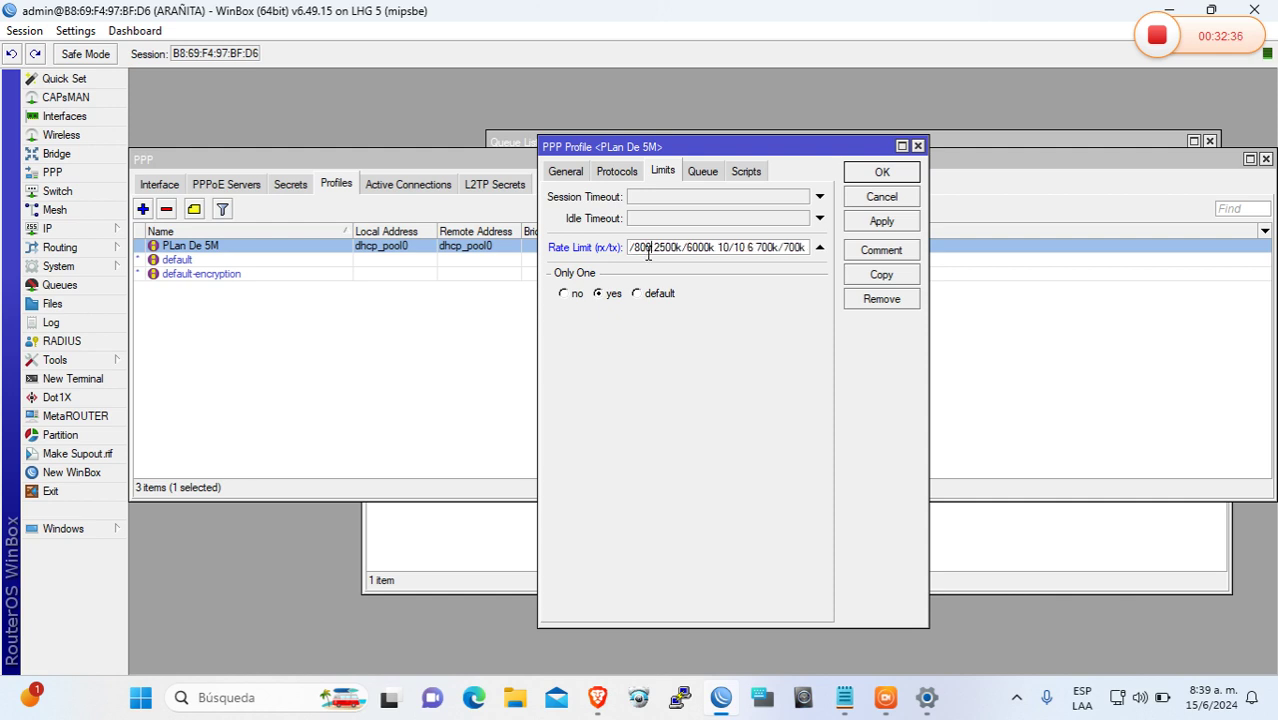
{"action": "type", "text": "k"}
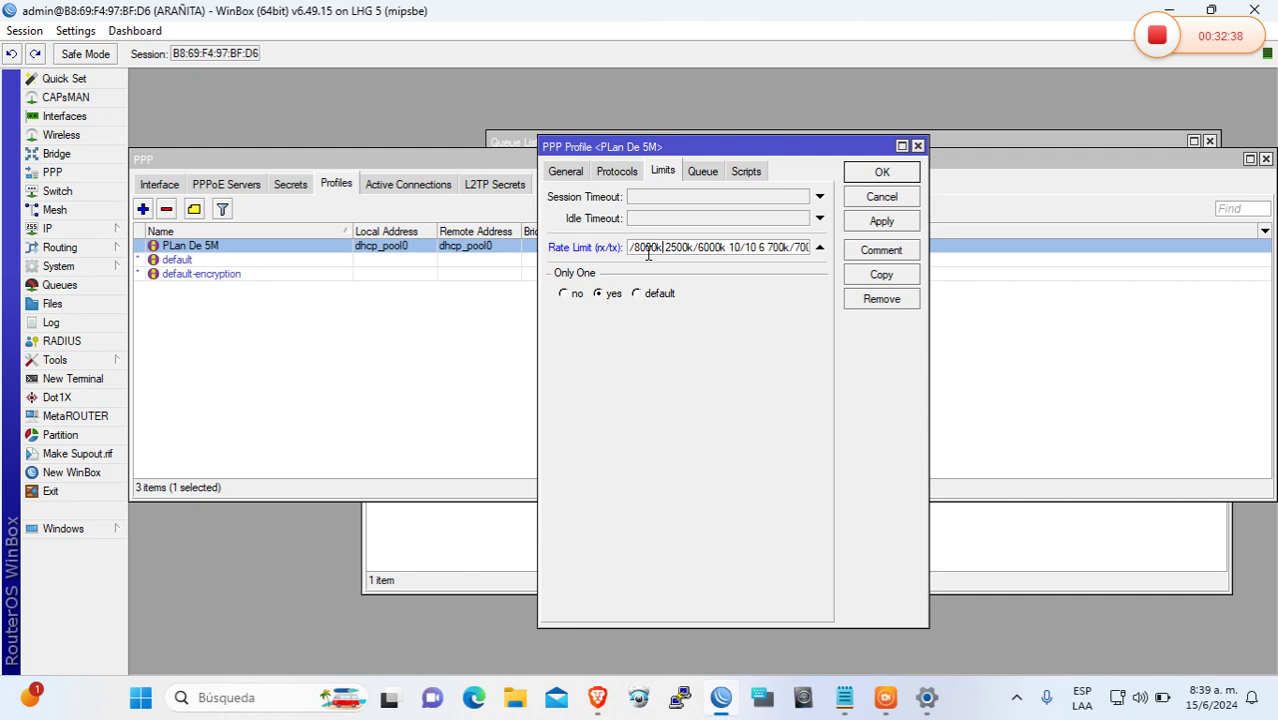
{"action": "key", "text": "Left"}
{"action": "key", "text": "Home"}
{"action": "key", "text": "Right"}
{"action": "key", "text": "Right"}
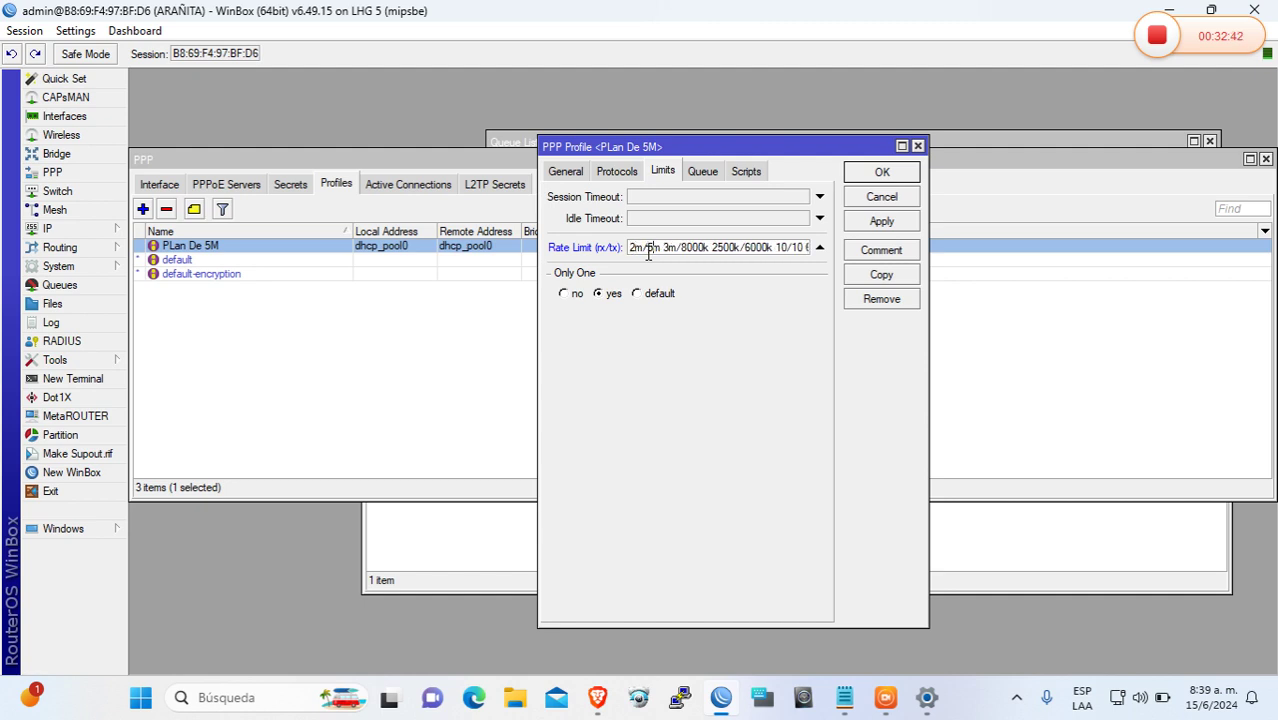
{"action": "key", "text": "Delete"}
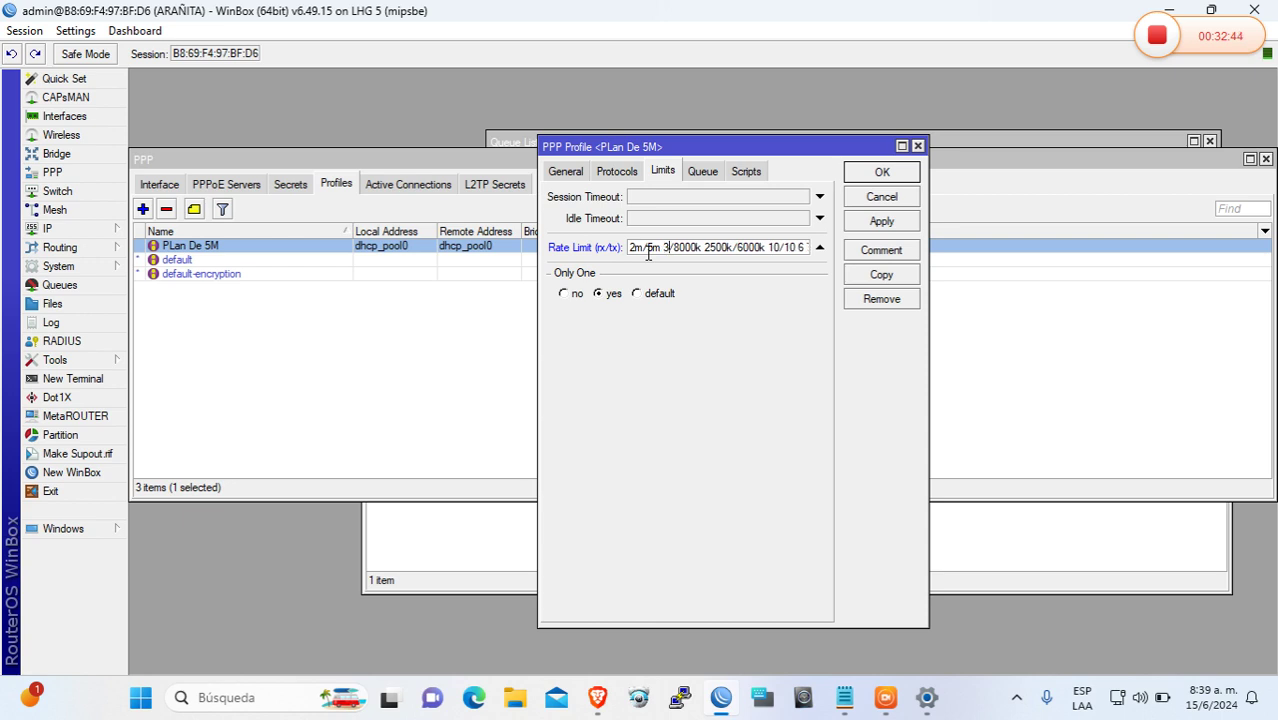
{"action": "type", "text": "00"}
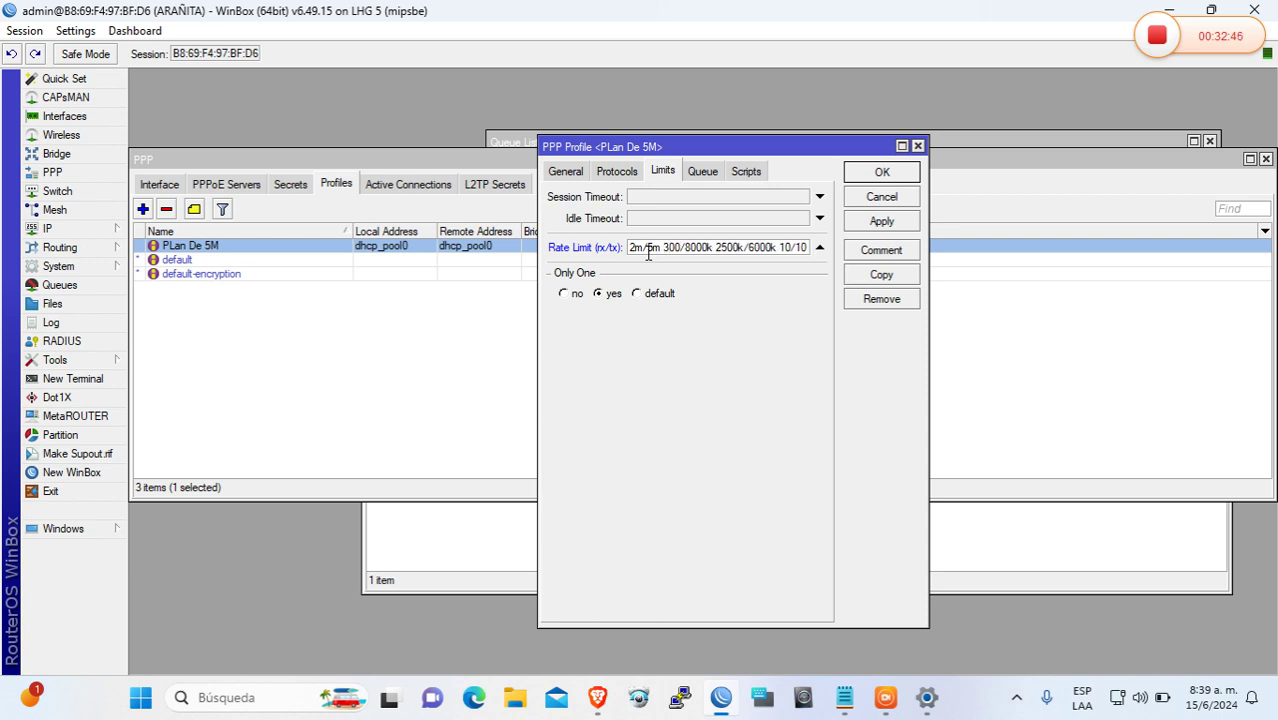
{"action": "type", "text": "0"}
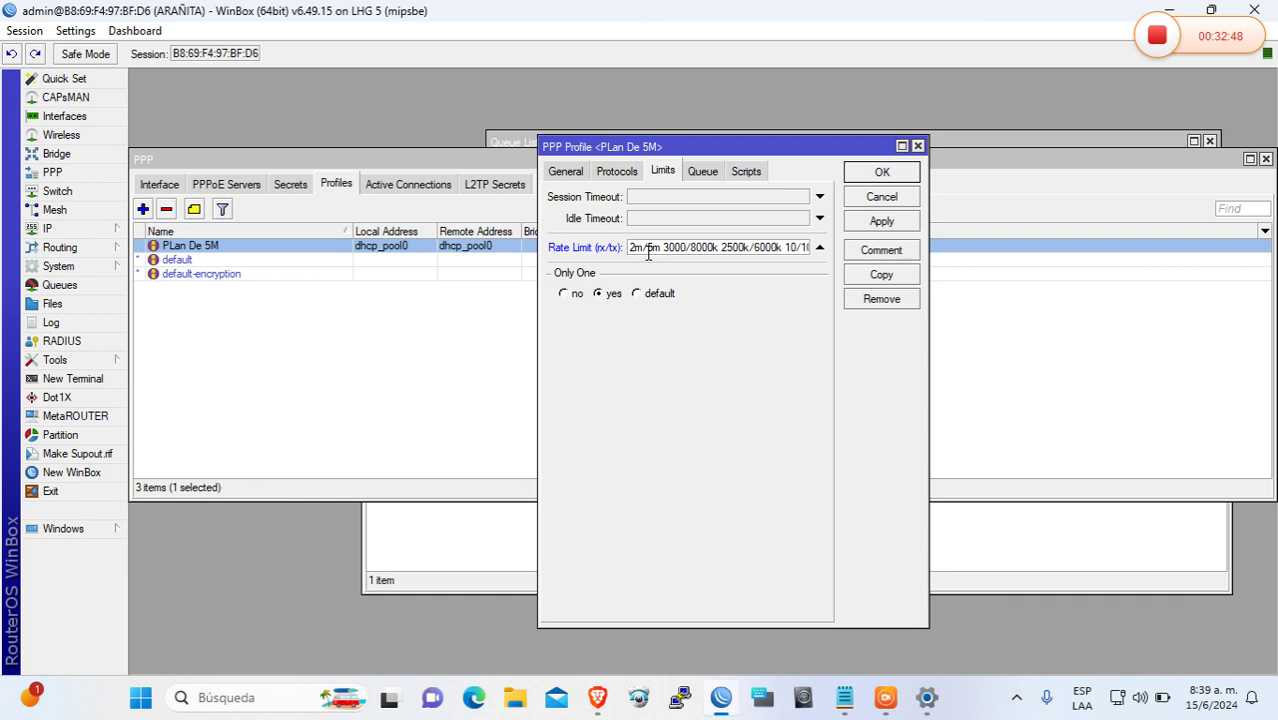
{"action": "type", "text": "k"}
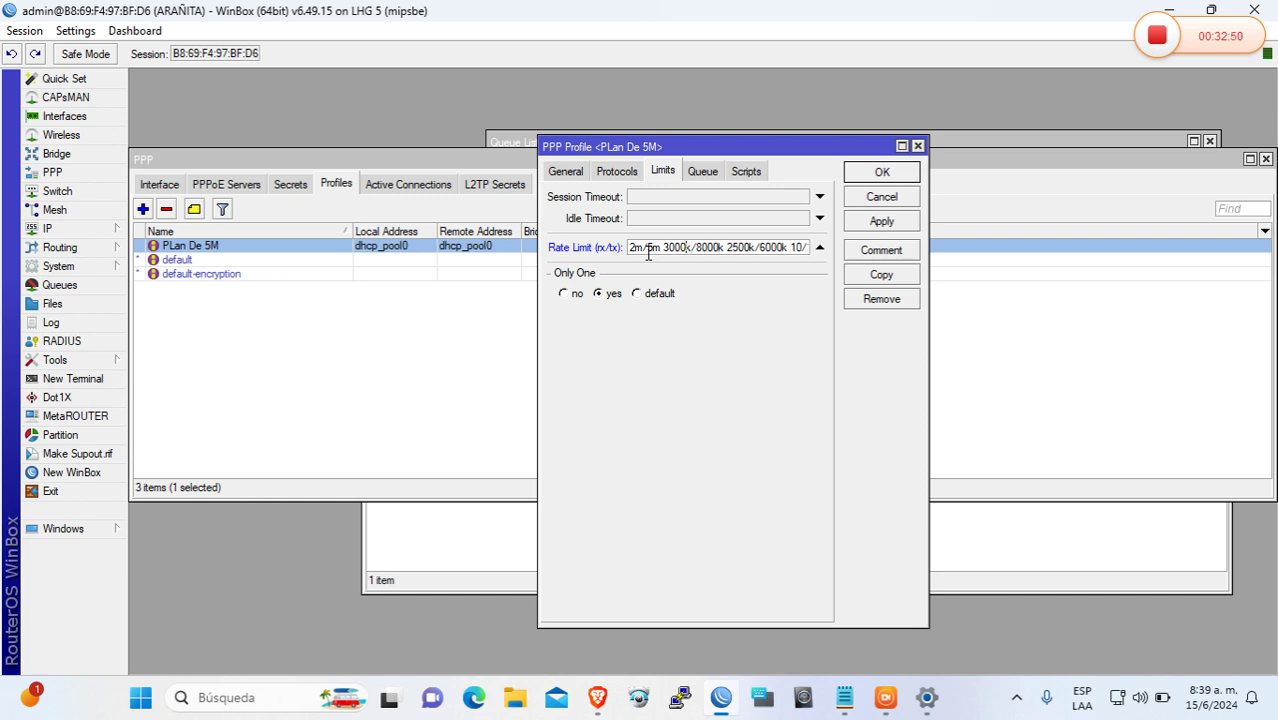
Change the base rate to 2000k/5000k and apply the profile
{"action": "key", "text": "Home"}
{"action": "key", "text": "BackSpace"}
{"action": "type", "text": "00"}
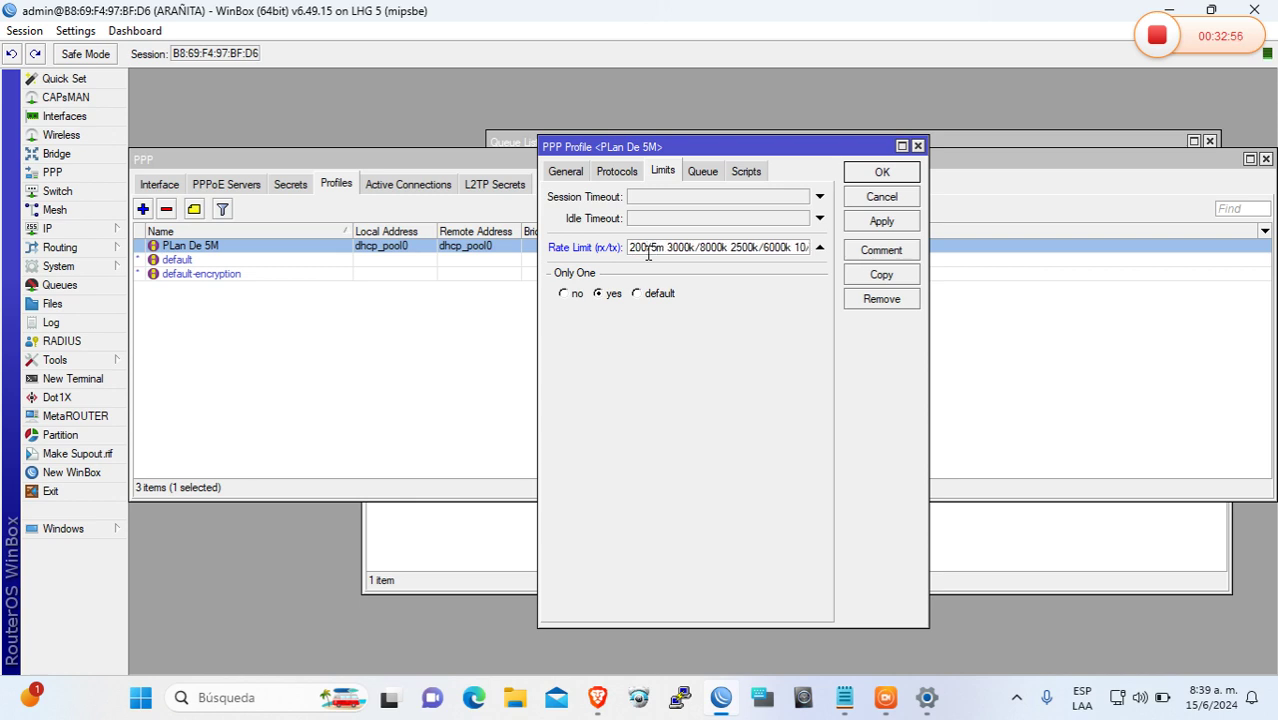
{"action": "type", "text": "k"}
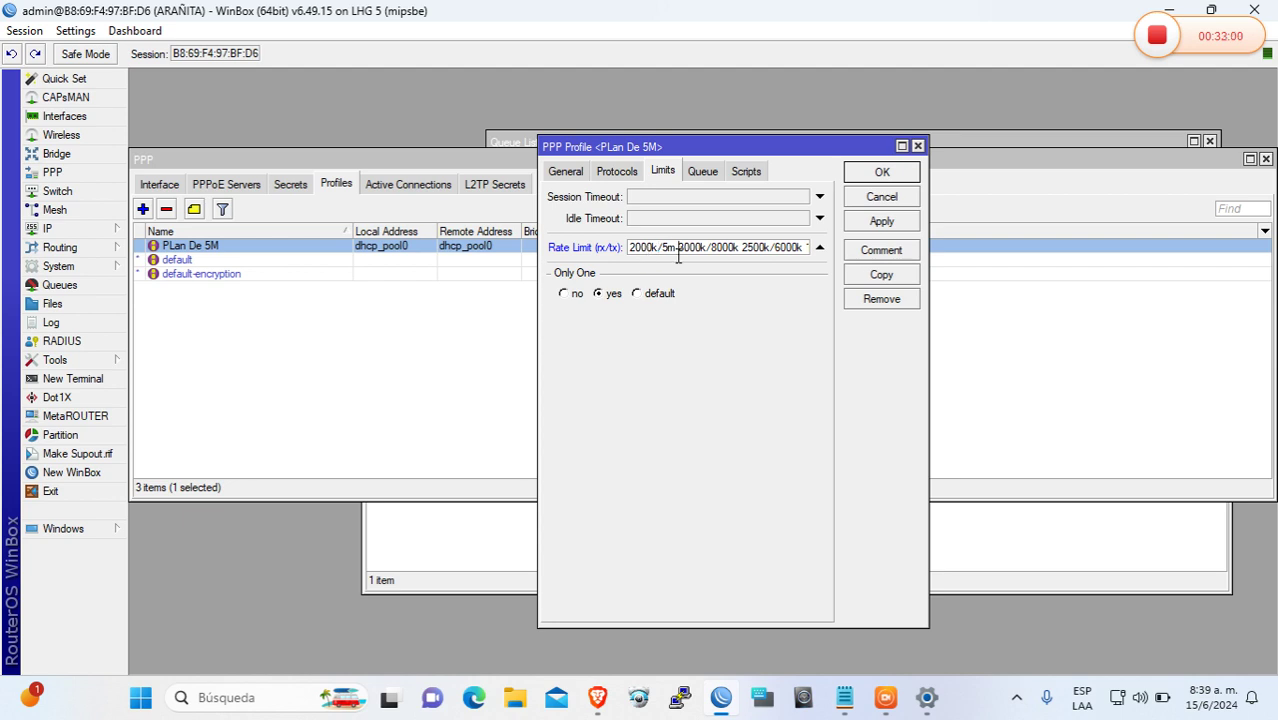
{"action": "key", "text": "BackSpace"}
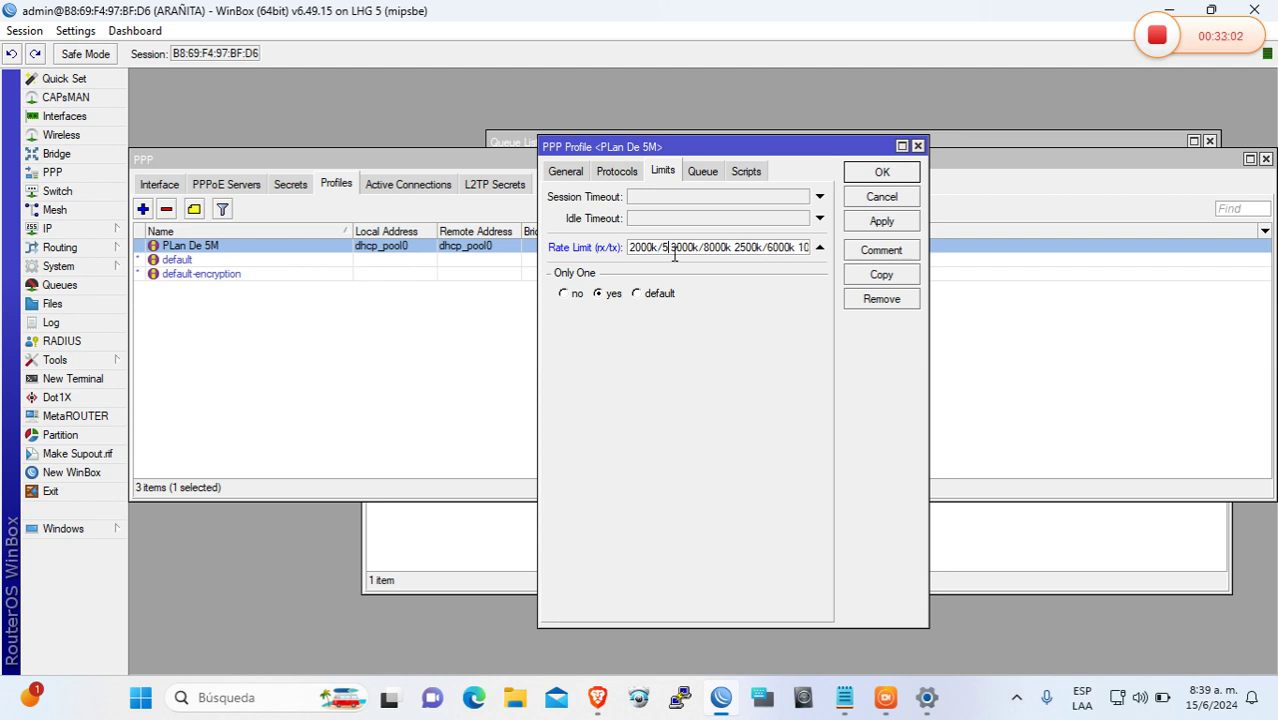
{"action": "type", "text": "00"}
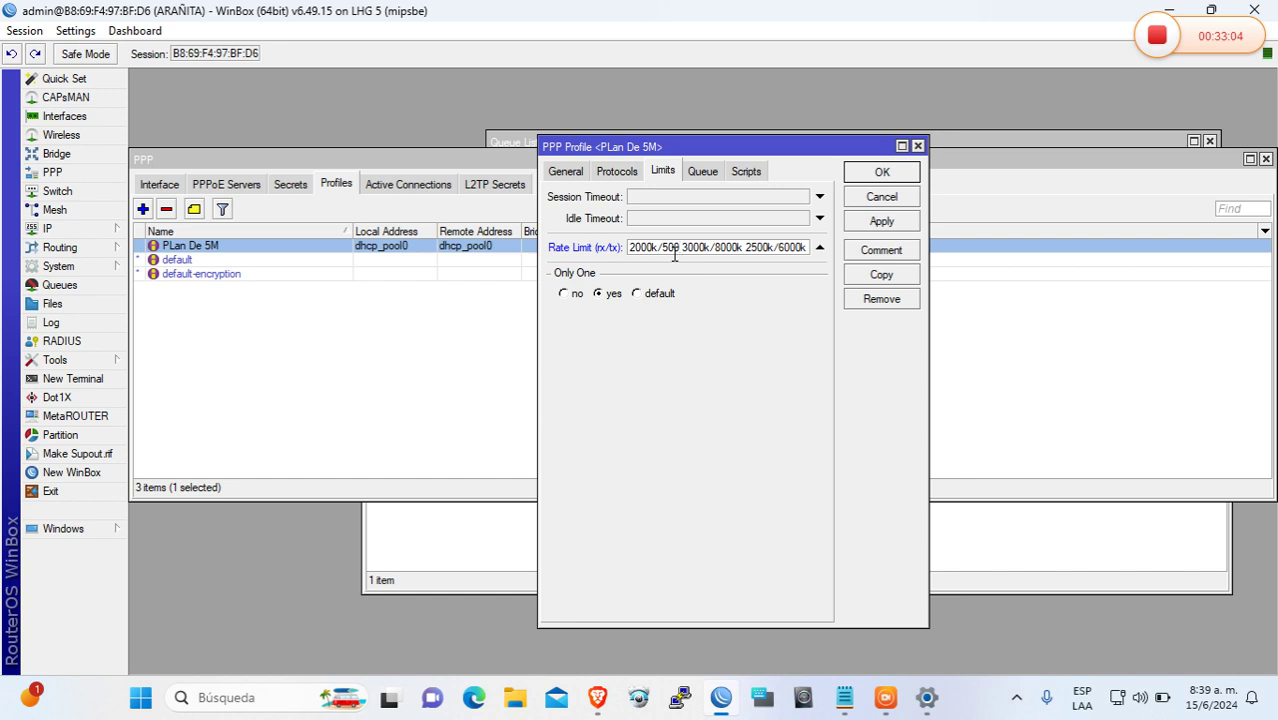
{"action": "type", "text": "0k"}
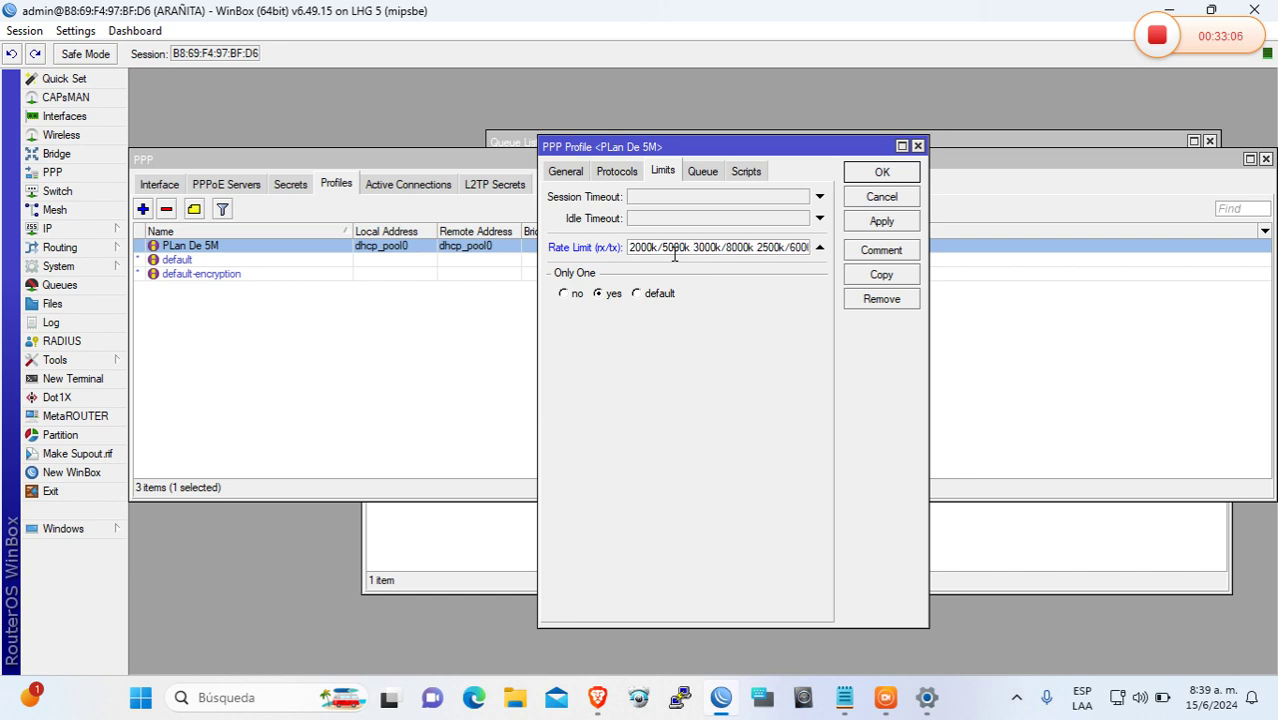
{"action": "left_click", "coordinate": [874, 229]}
Close the profile, then disconnect and reconnect the broadband dial-up connection
{"action": "left_click", "coordinate": [862, 178]}
{"action": "left_click", "coordinate": [927, 697]}
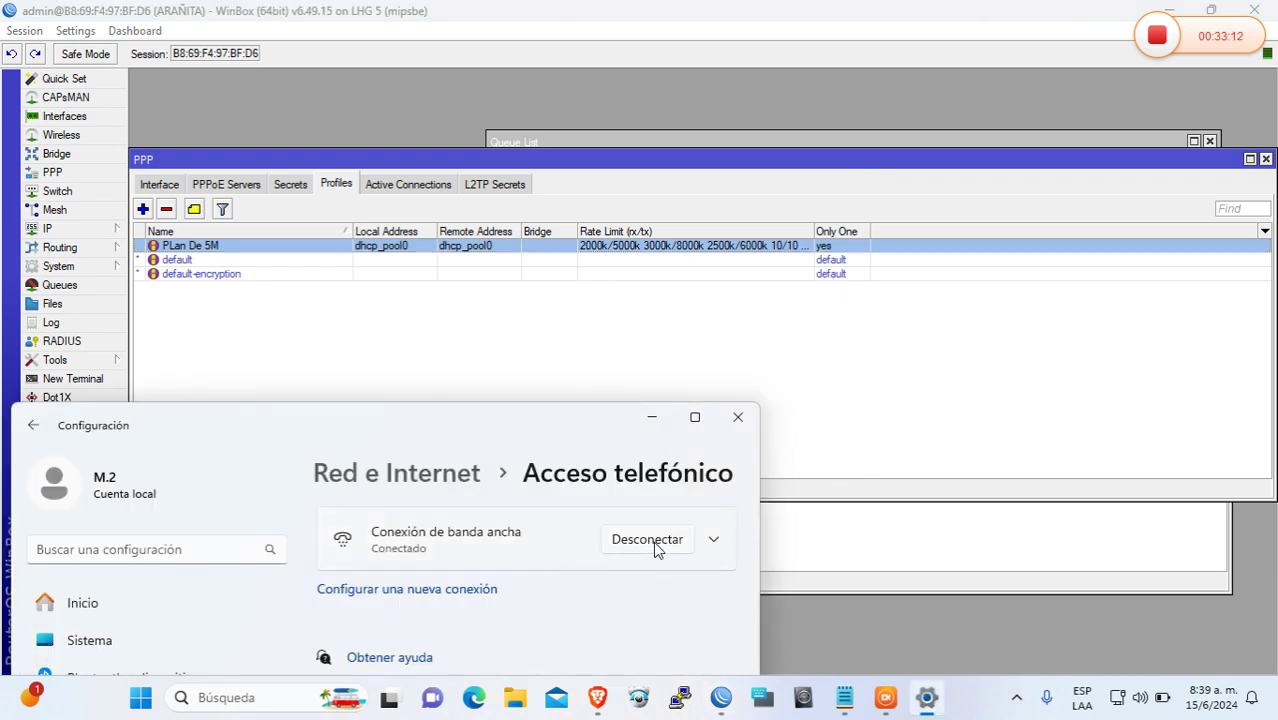
{"action": "left_click", "coordinate": [652, 541]}
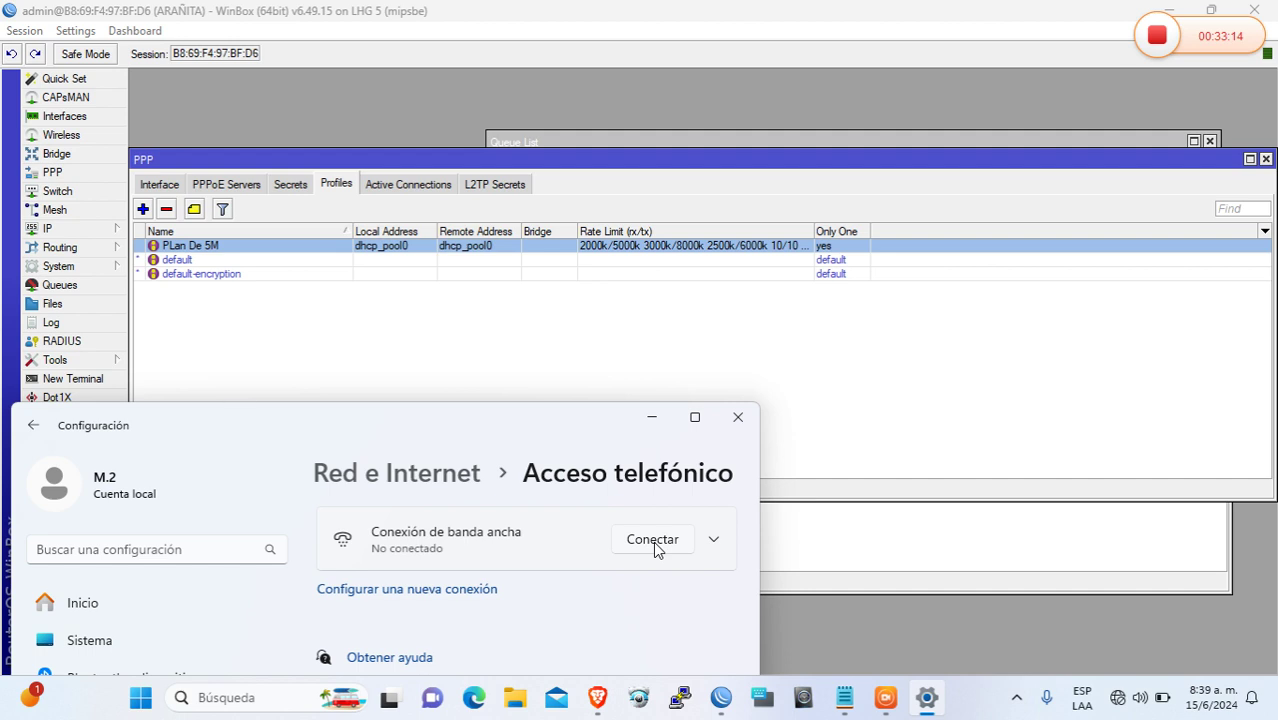
{"action": "left_click", "coordinate": [653, 541]}
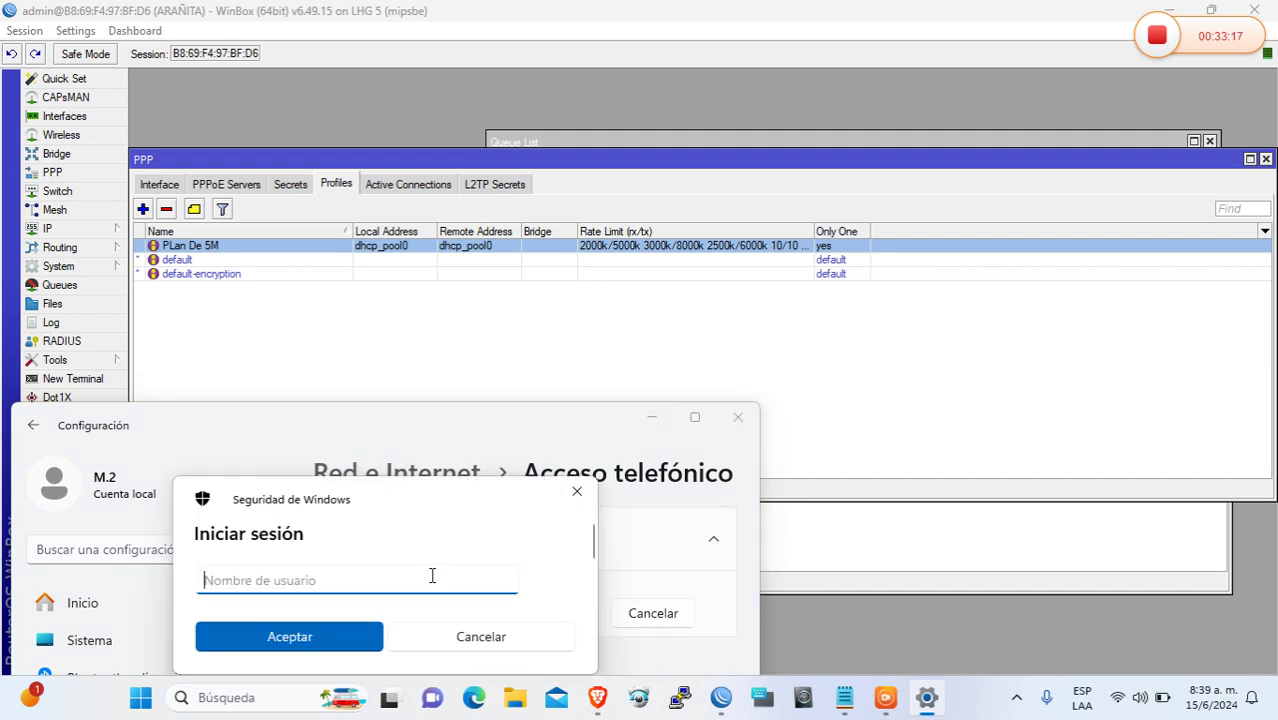
Sign in with the dial-up username and password to connect
{"action": "type", "text": "pc"}
{"action": "key", "text": "Tab"}
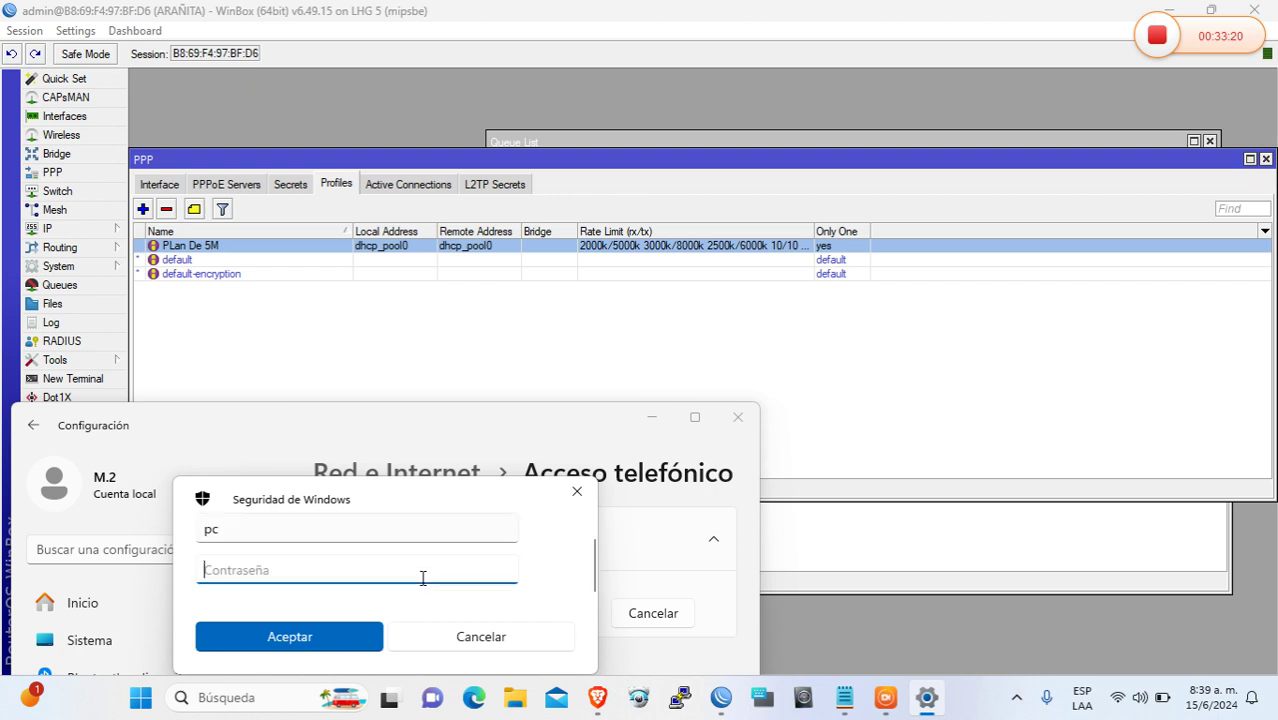
{"action": "type", "text": "••••"}
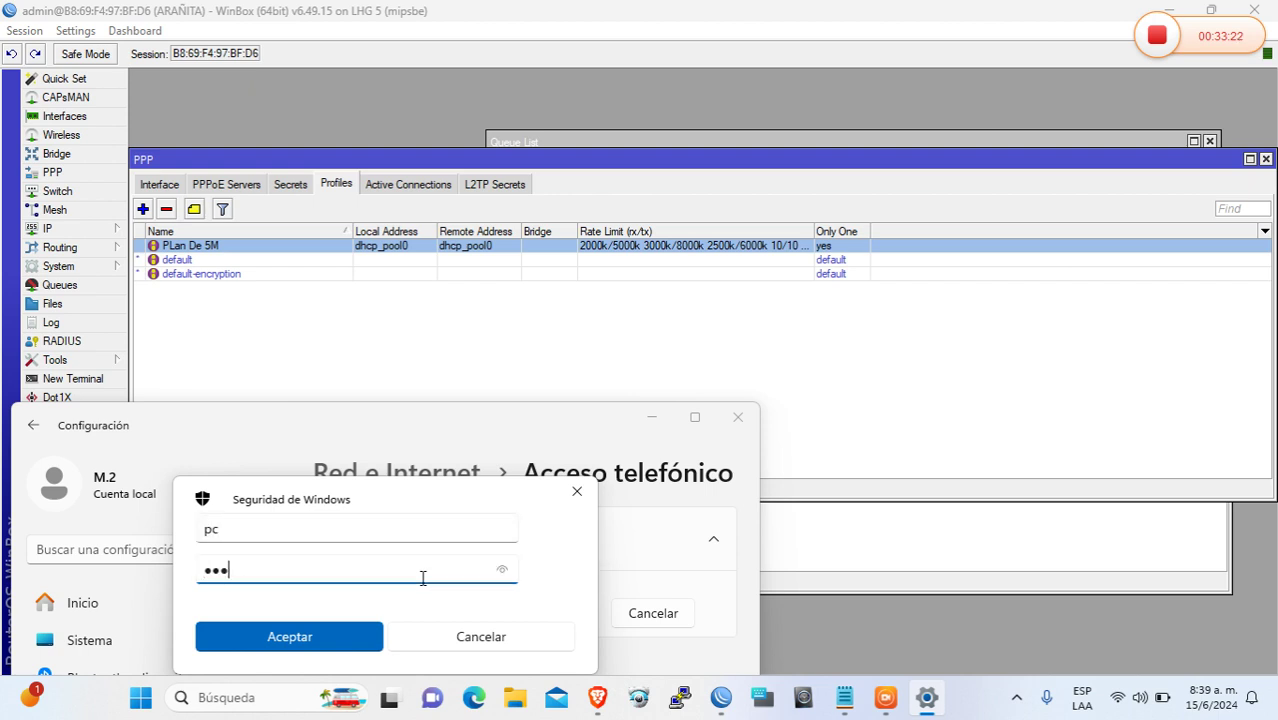
{"action": "key", "text": "Return"}
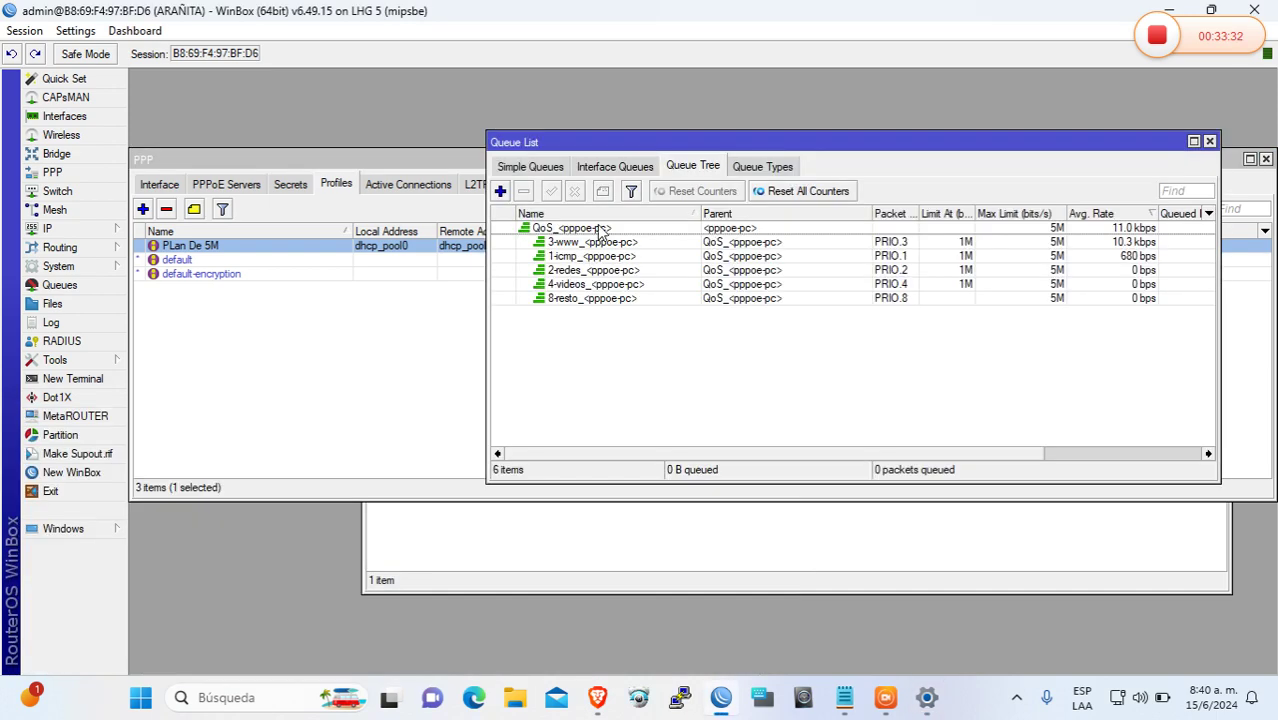
{"action": "left_click", "coordinate": [599, 229]}
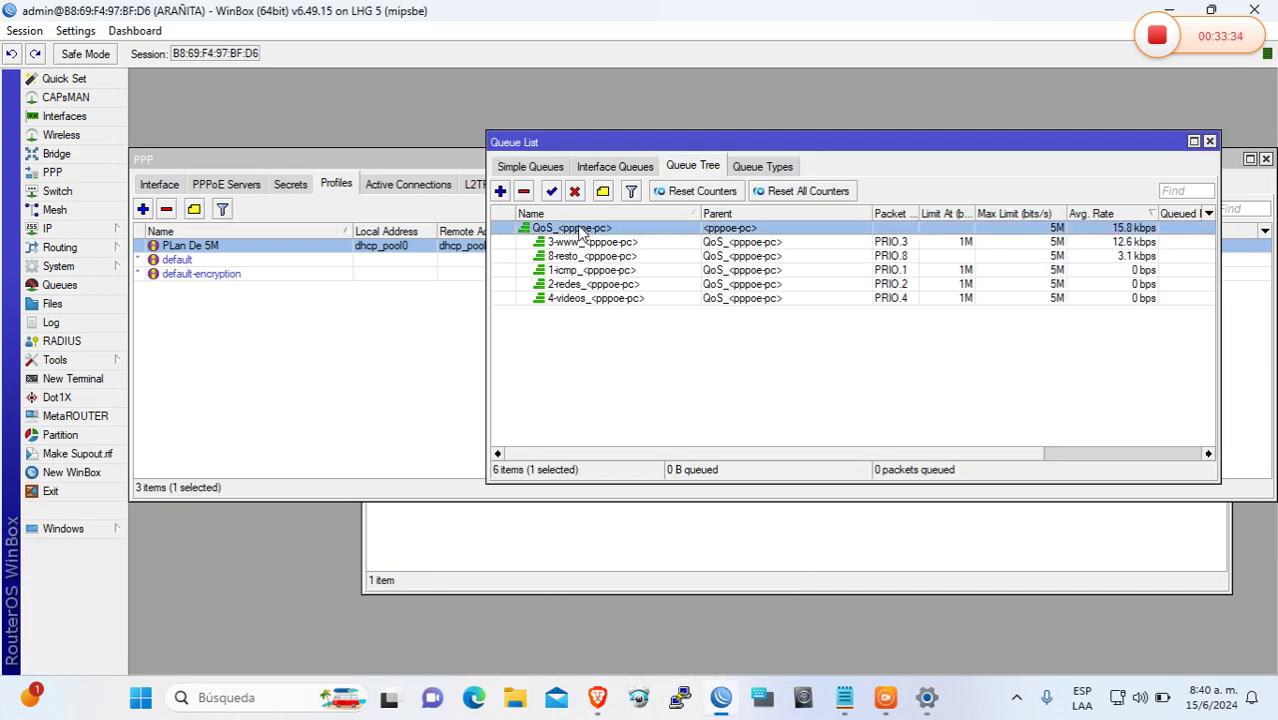
{"action": "double_click", "coordinate": [580, 229]}
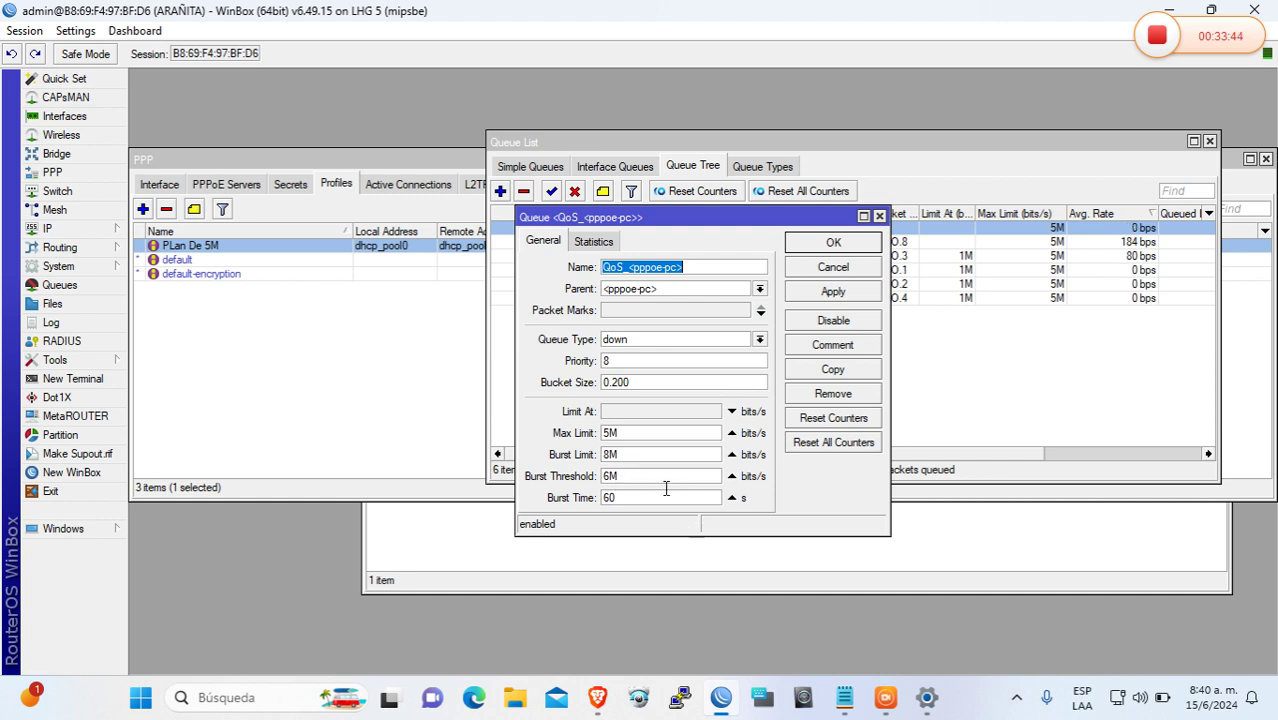
{"action": "left_click", "coordinate": [833, 243]}
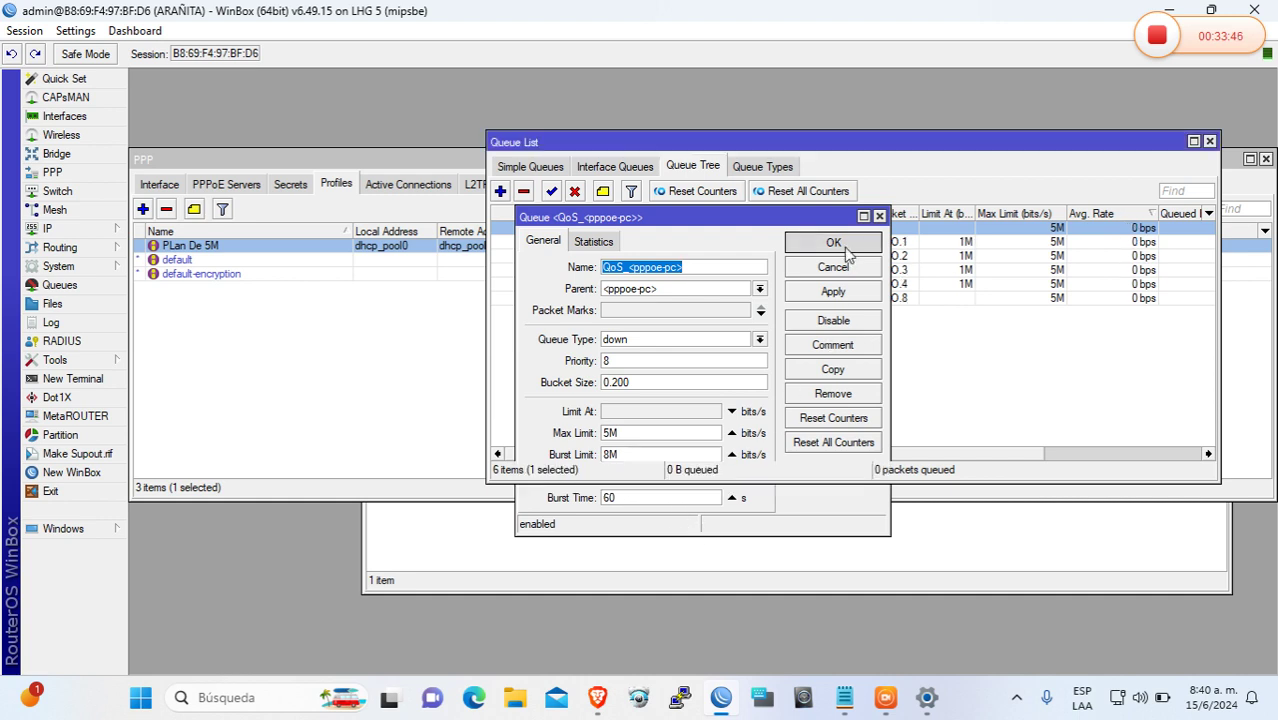
{"action": "double_click", "coordinate": [797, 243]}
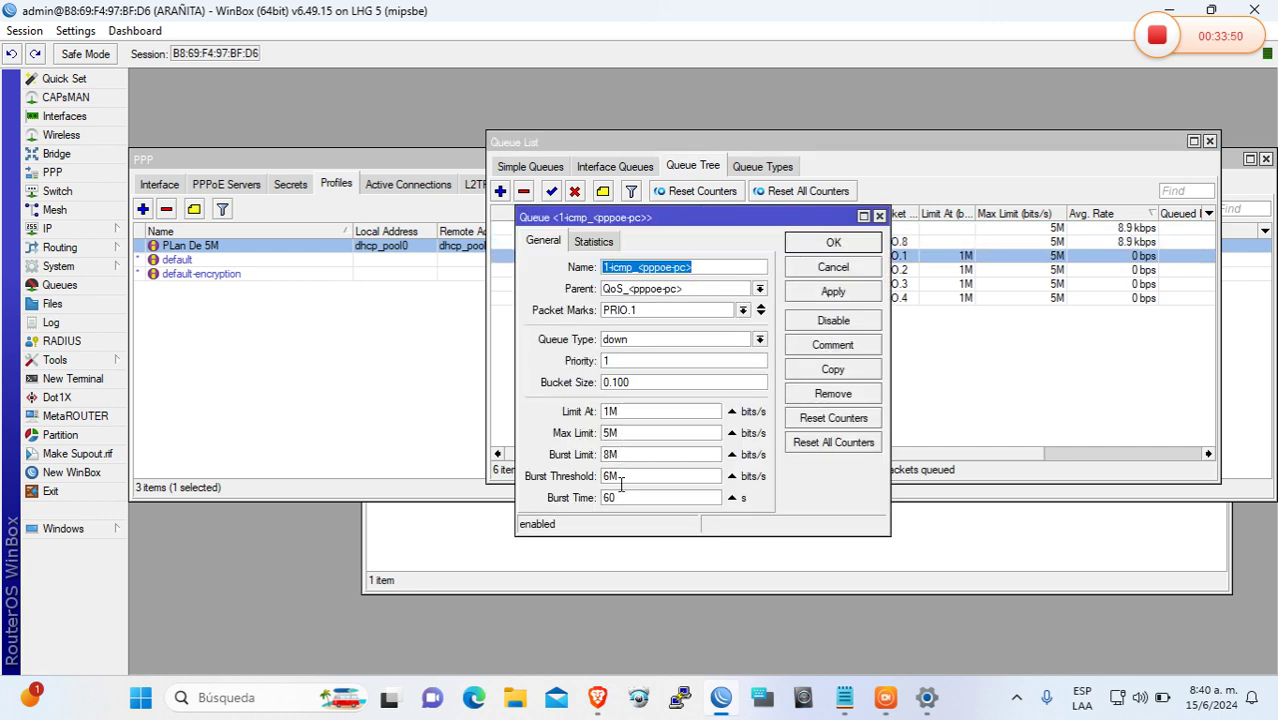
{"action": "left_click", "coordinate": [829, 243]}
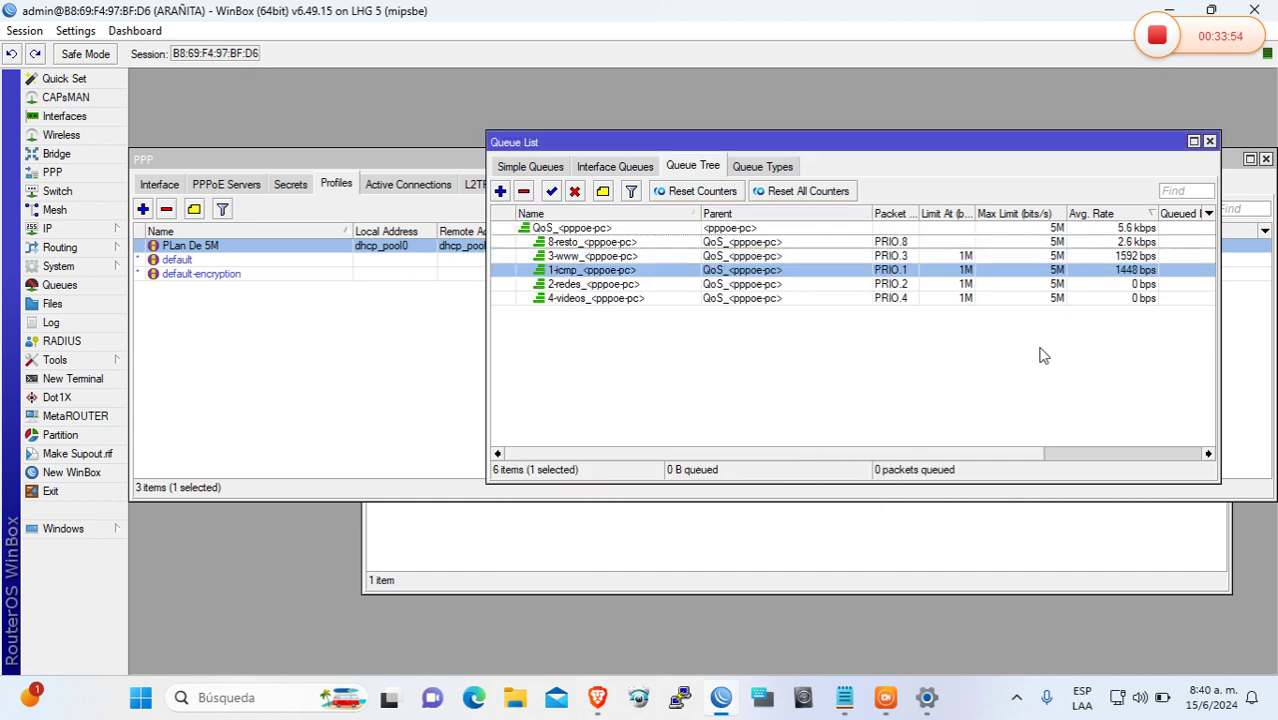
Rerun the fast.com speed test in Brave, showing about 4.7 Mbps download
{"action": "left_click", "coordinate": [600, 698]}
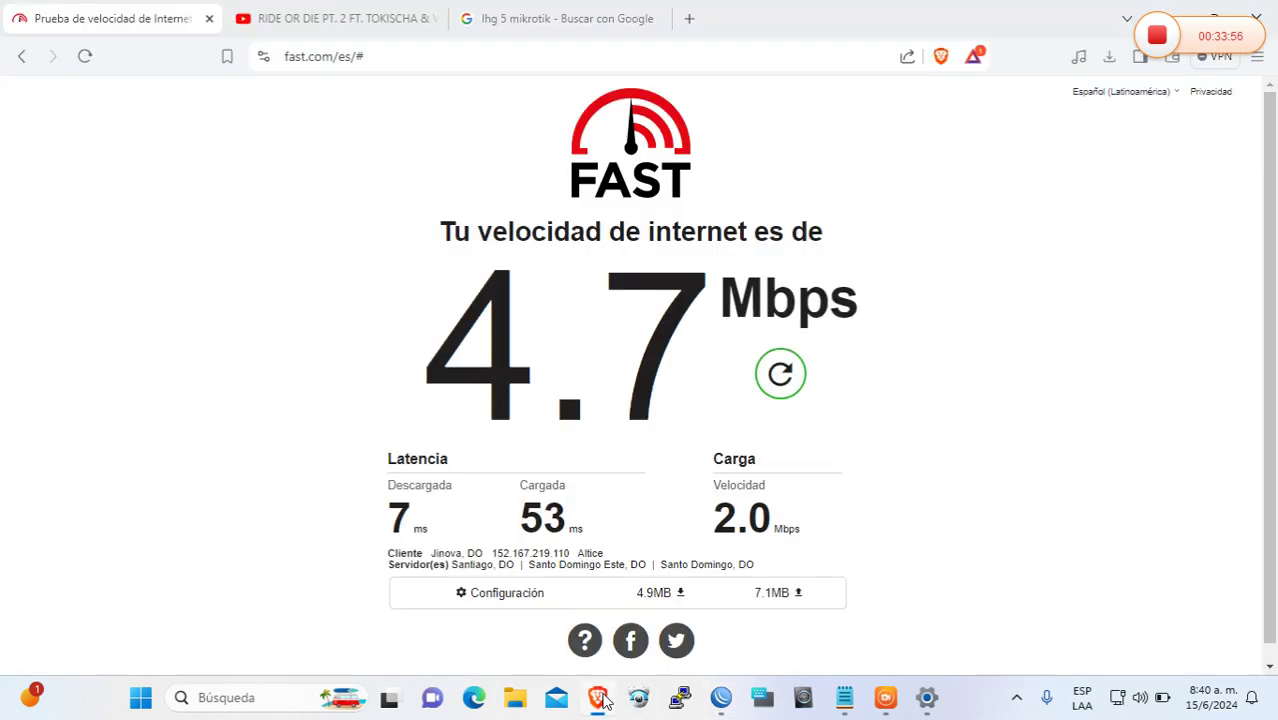
{"action": "left_click", "coordinate": [784, 386]}
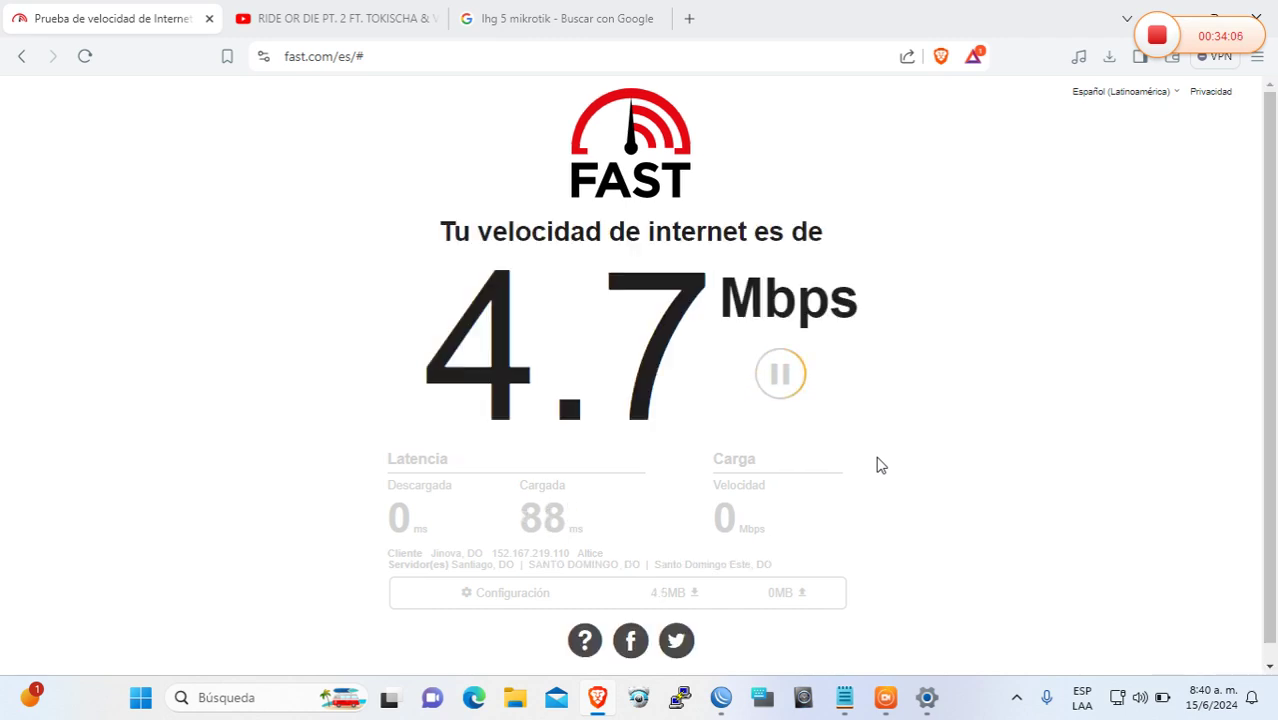
{"action": "left_click", "coordinate": [787, 391]}
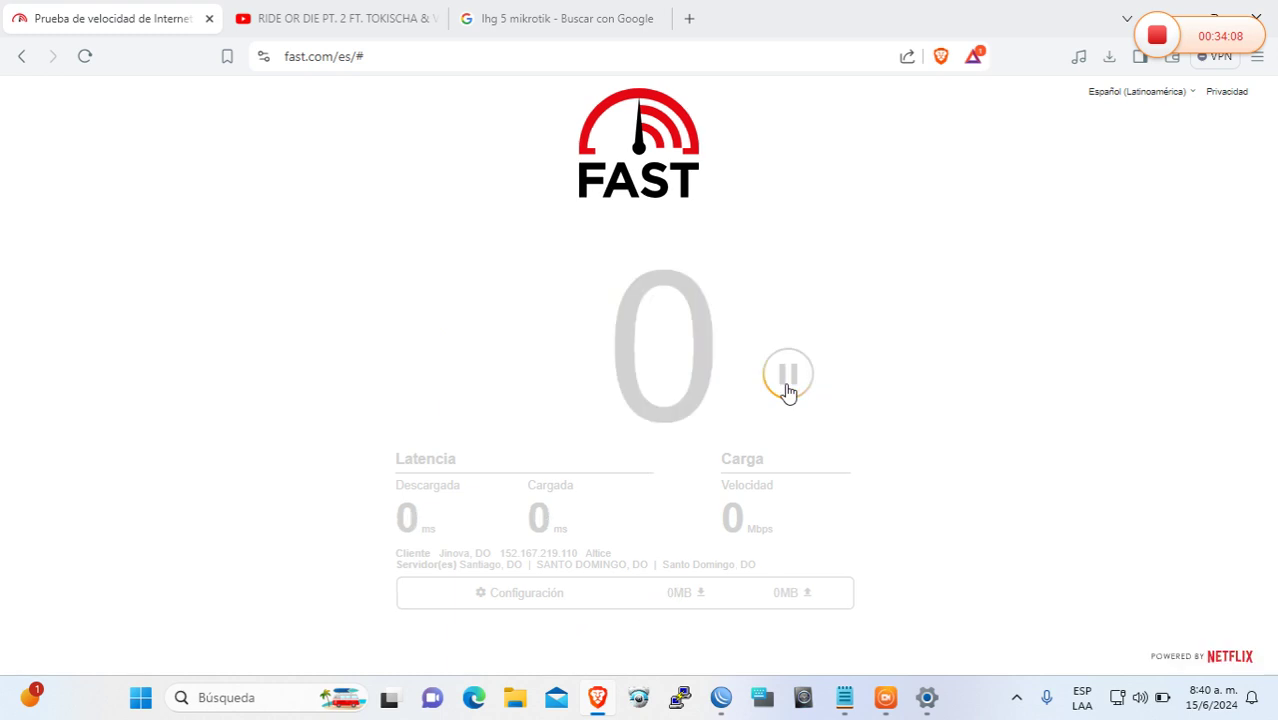
{"action": "left_click", "coordinate": [787, 391]}
{"action": "left_click", "coordinate": [787, 374]}
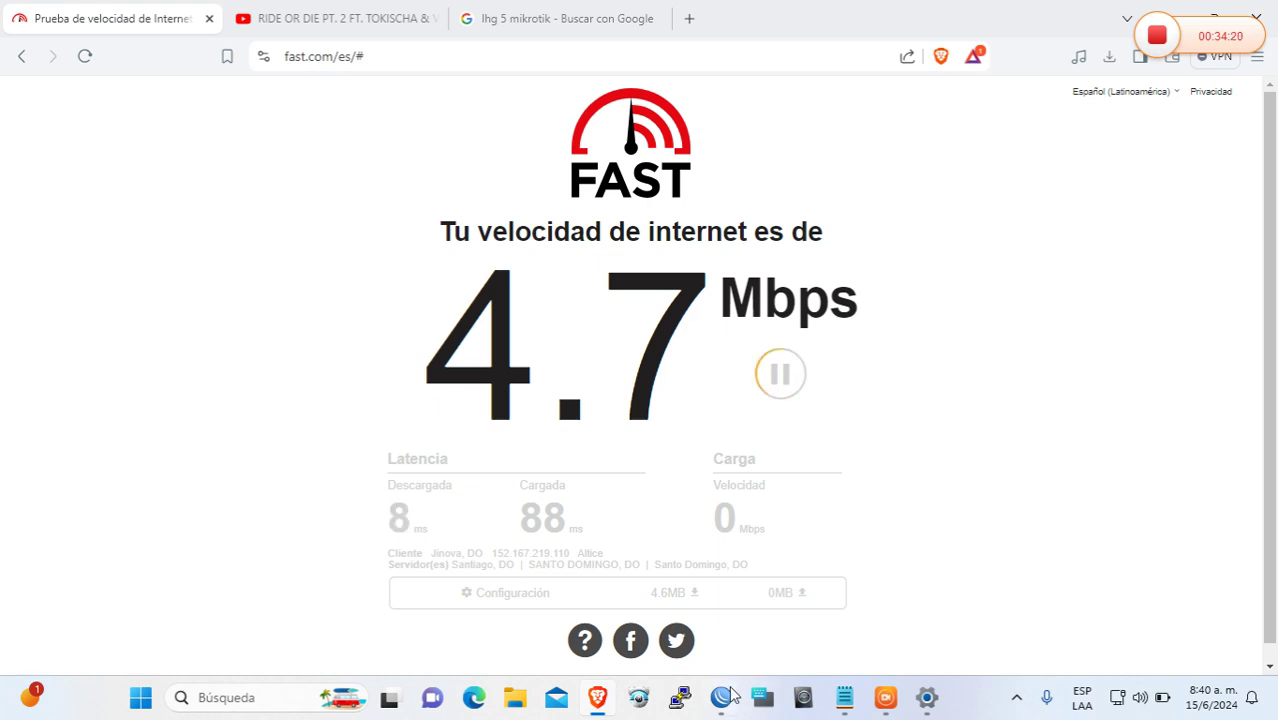
{"action": "left_click", "coordinate": [884, 698]}
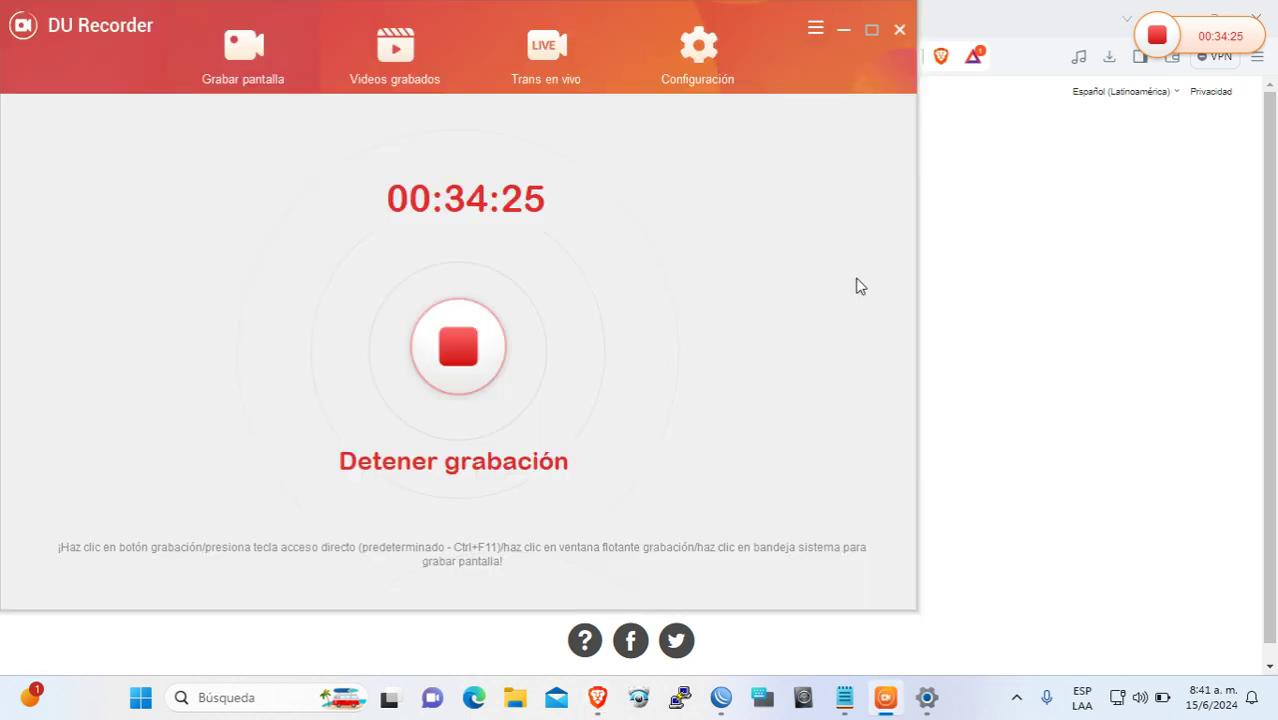
{"action": "left_click", "coordinate": [843, 31]}
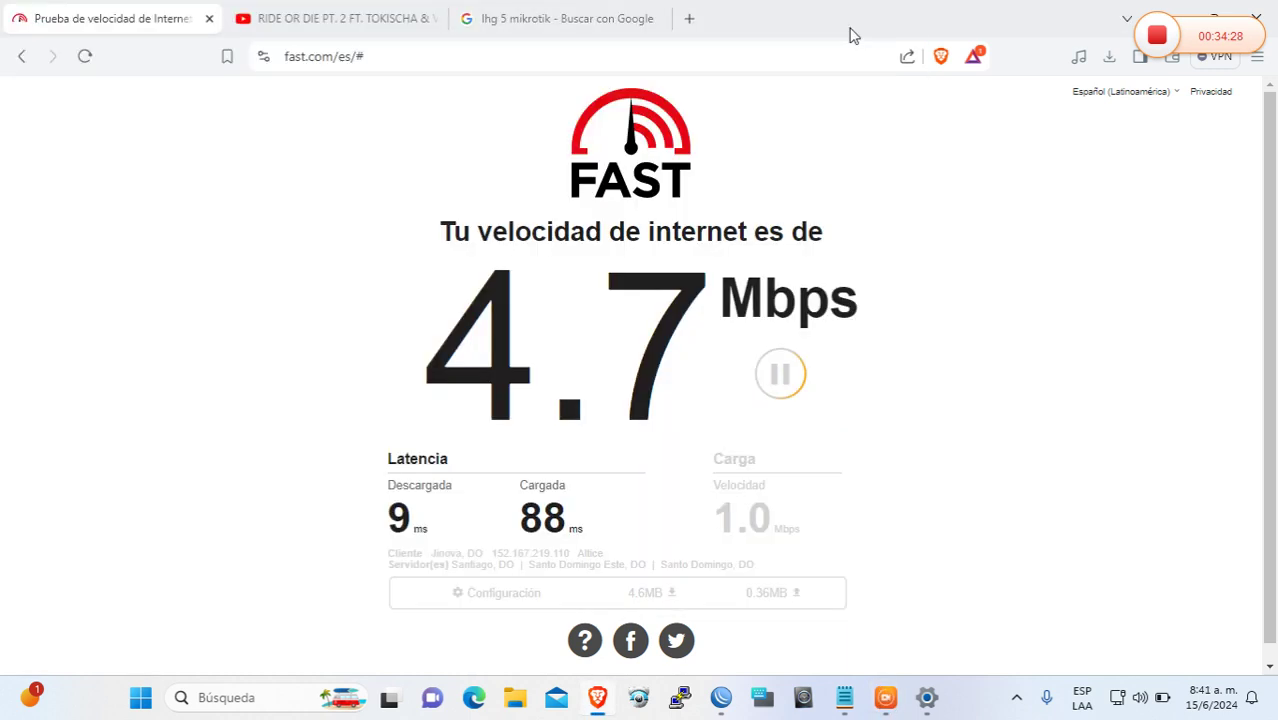